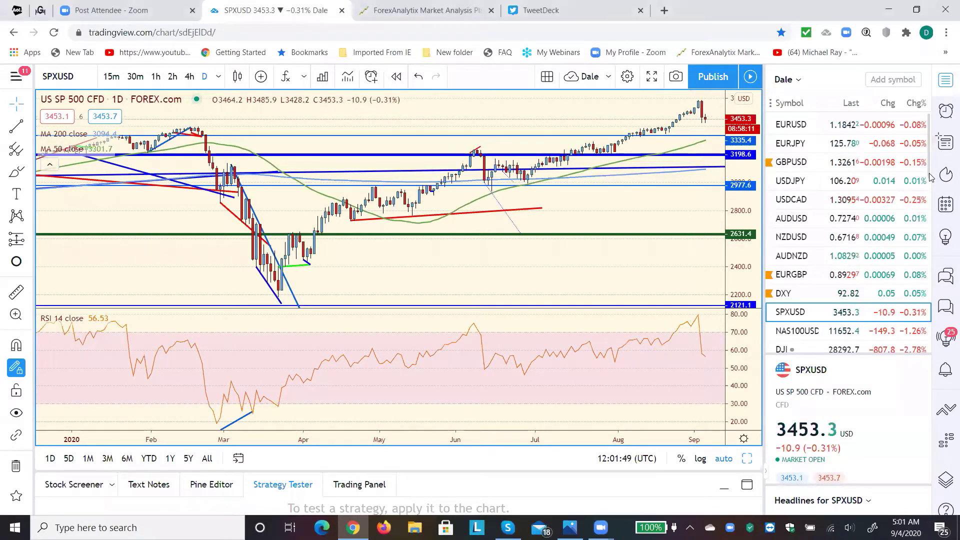
Switch the chart to the VIX volatility index on the 2-hour (2h) timeframe
{"action": "scroll", "coordinate": [928, 190], "scroll_direction": "down", "scroll_amount": 4}
{"action": "scroll", "coordinate": [924, 227], "scroll_direction": "down", "scroll_amount": 1}
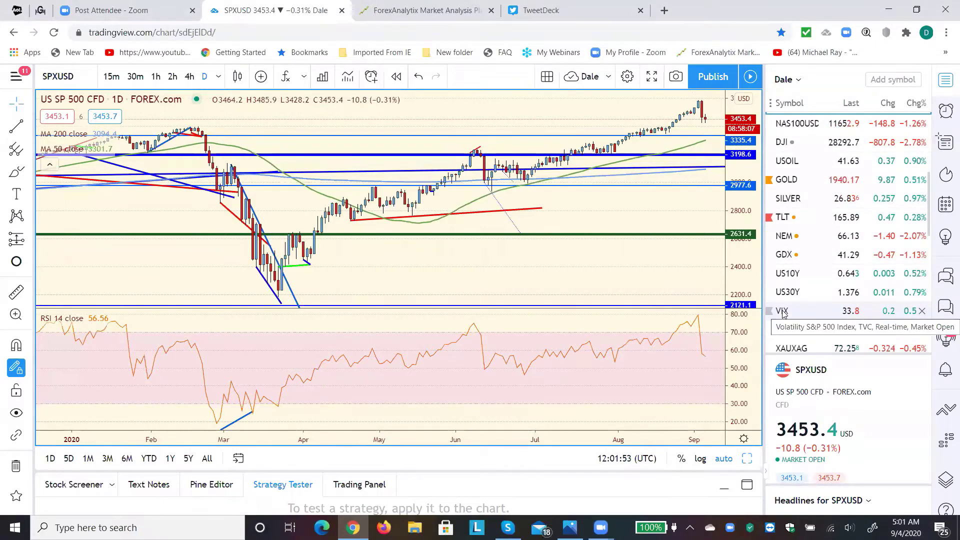
{"action": "left_click", "coordinate": [783, 312]}
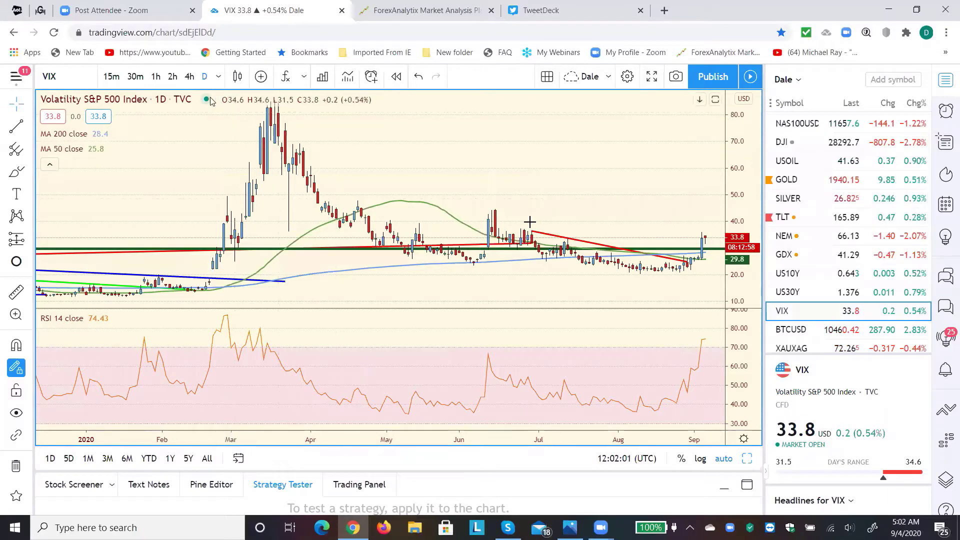
{"action": "left_click", "coordinate": [175, 79]}
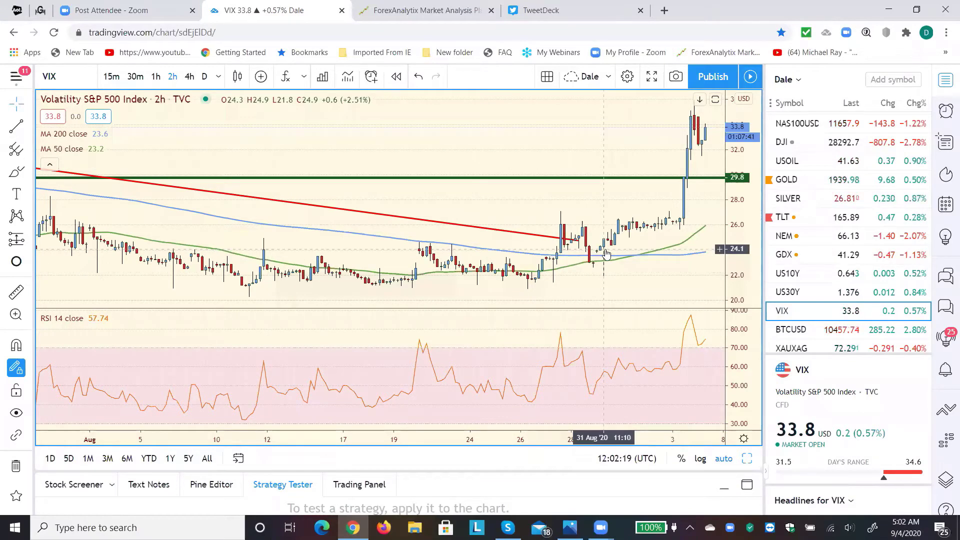
Put the VIX chart on the D timeframe to show daily candles
{"action": "left_click", "coordinate": [783, 311]}
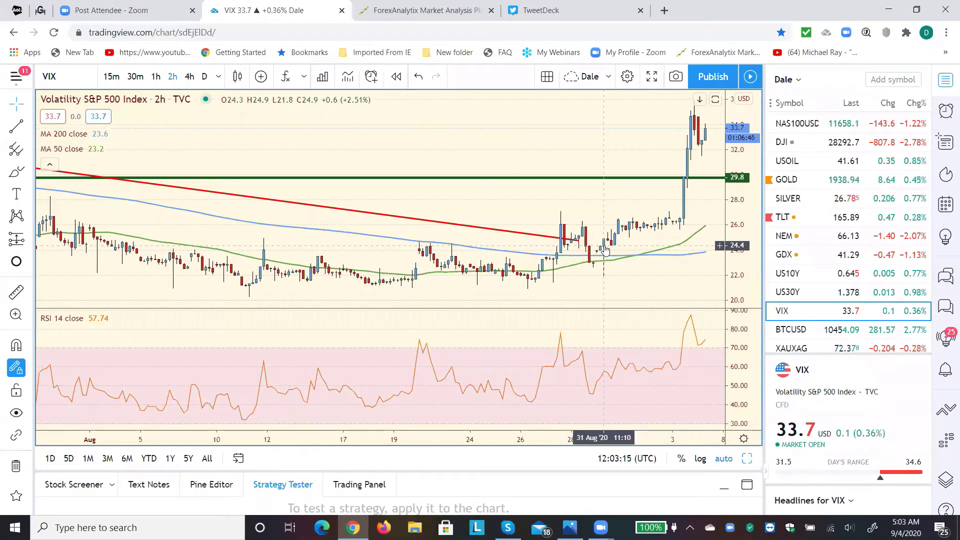
{"action": "left_click", "coordinate": [205, 78]}
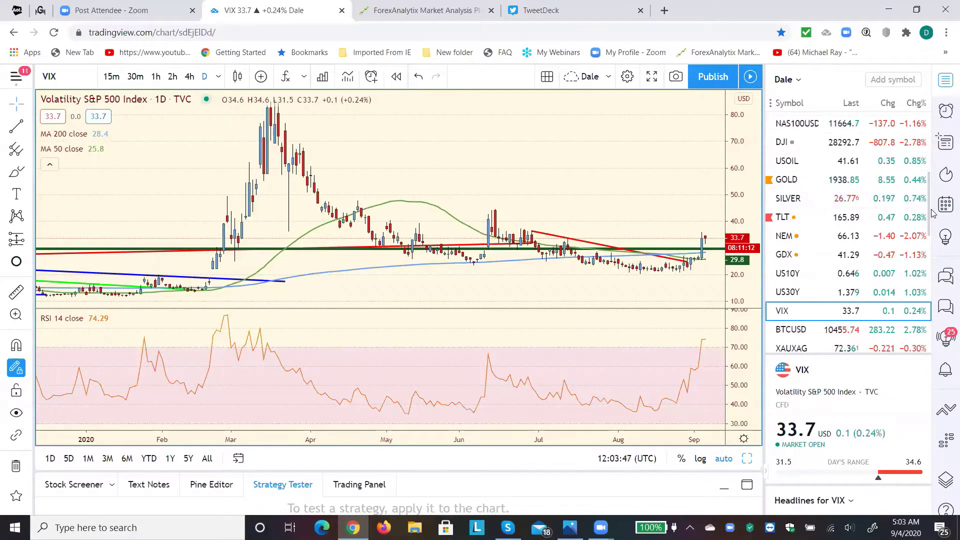
{"action": "scroll", "coordinate": [931, 220], "scroll_direction": "up", "scroll_amount": 3}
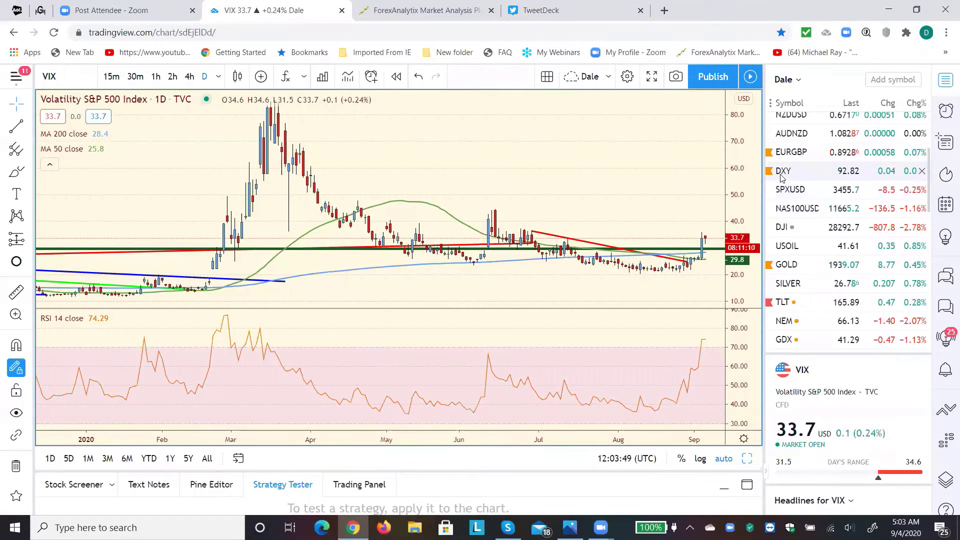
Switch the chart to the DXY US Dollar Currency Index daily chart
{"action": "left_click", "coordinate": [782, 175]}
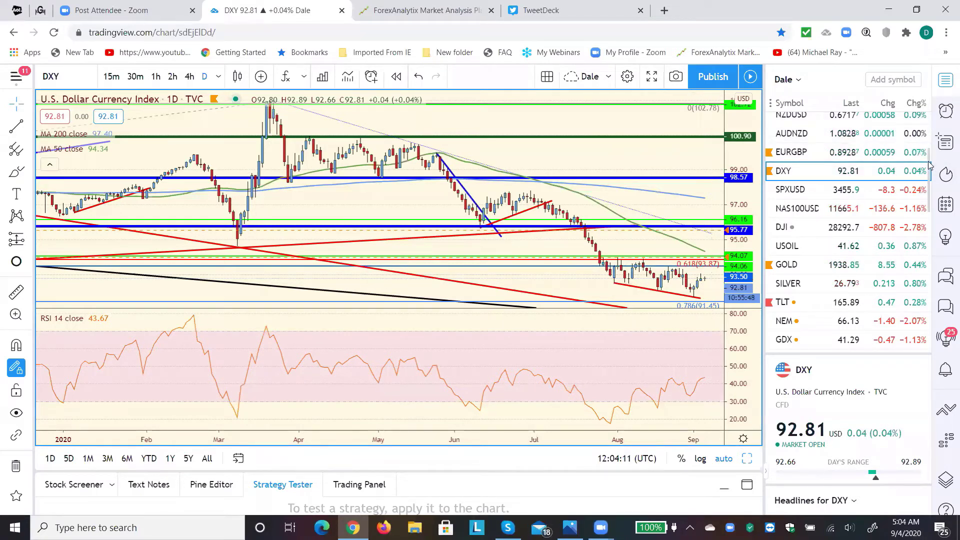
{"action": "scroll", "coordinate": [930, 151], "scroll_direction": "up", "scroll_amount": 3}
{"action": "left_click_drag", "start_coordinate": [929, 144], "coordinate": [931, 131]}
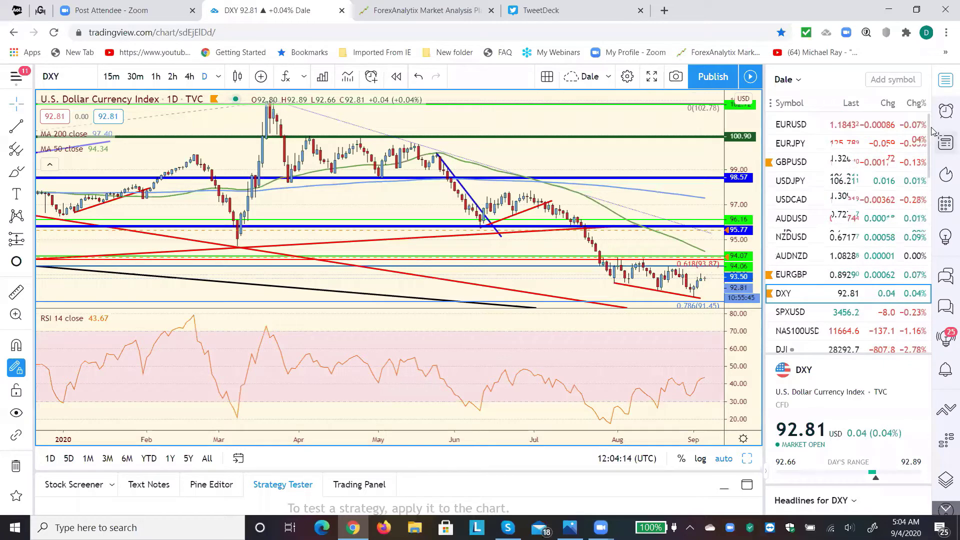
Show EURUSD on 2h and select its Fibonacci retracement spanning 1.20114 to 1.17890
{"action": "left_click", "coordinate": [790, 126]}
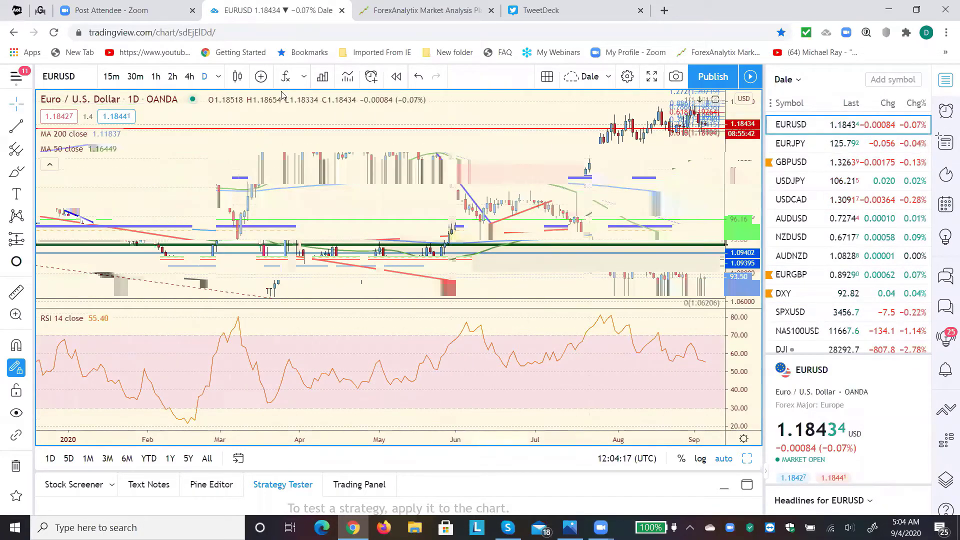
{"action": "left_click", "coordinate": [173, 78]}
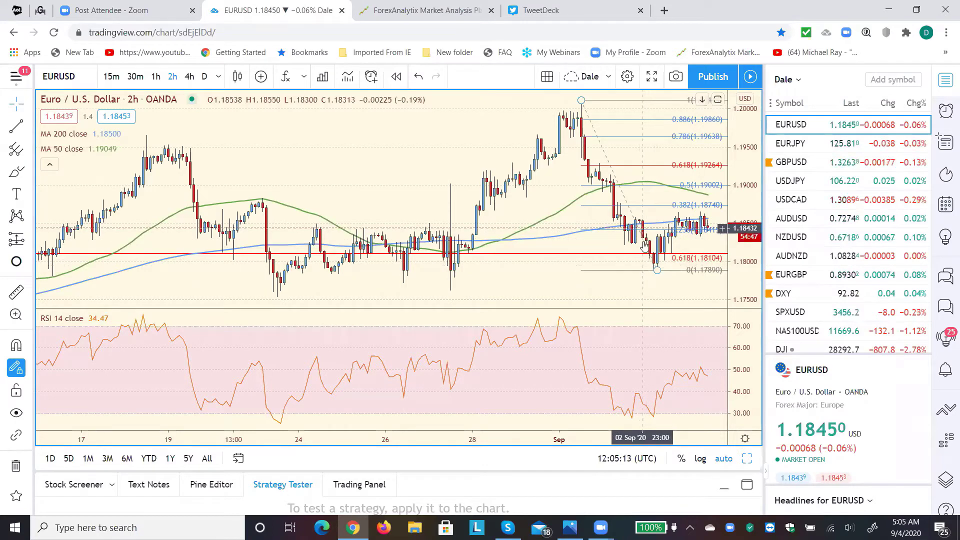
{"action": "left_click", "coordinate": [653, 260]}
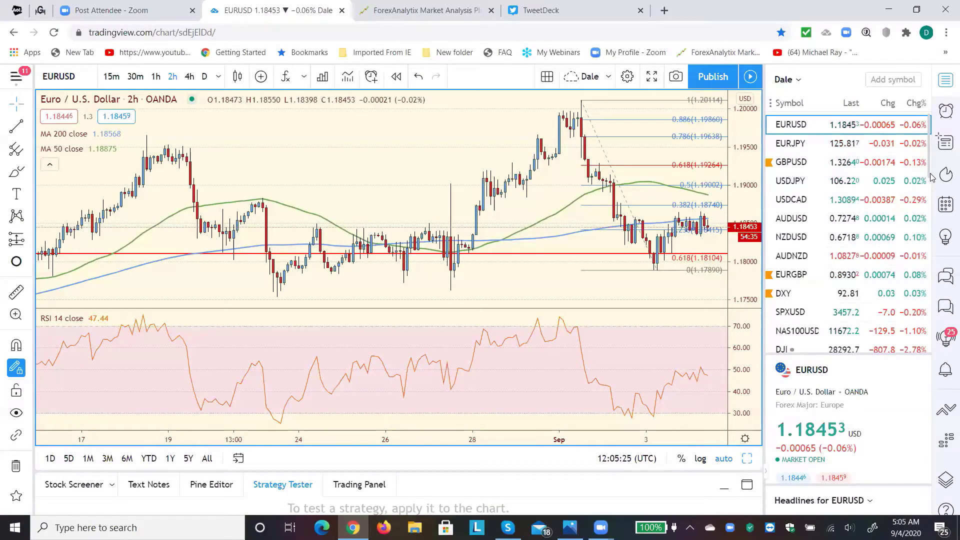
{"action": "left_click_drag", "start_coordinate": [930, 174], "coordinate": [931, 181]}
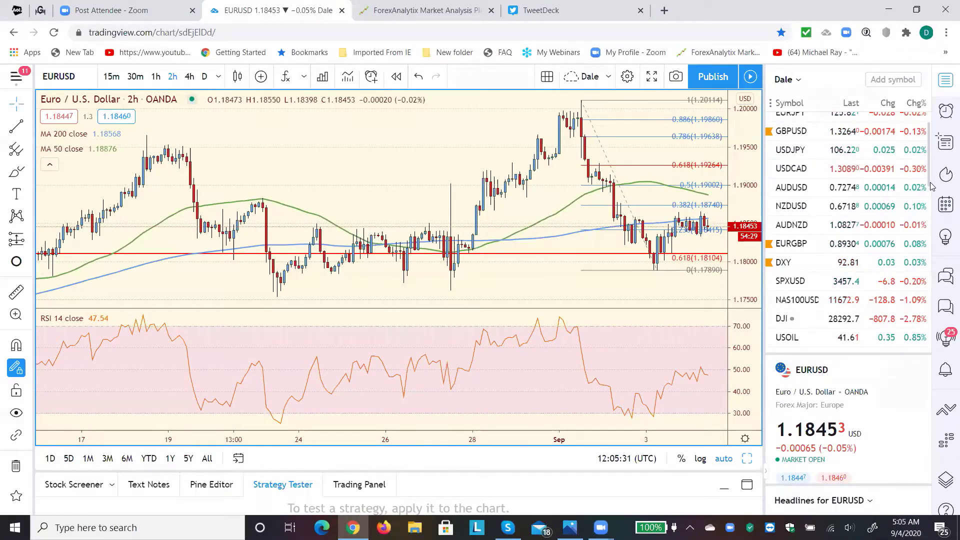
{"action": "scroll", "coordinate": [880, 240], "scroll_direction": "down", "scroll_amount": 1}
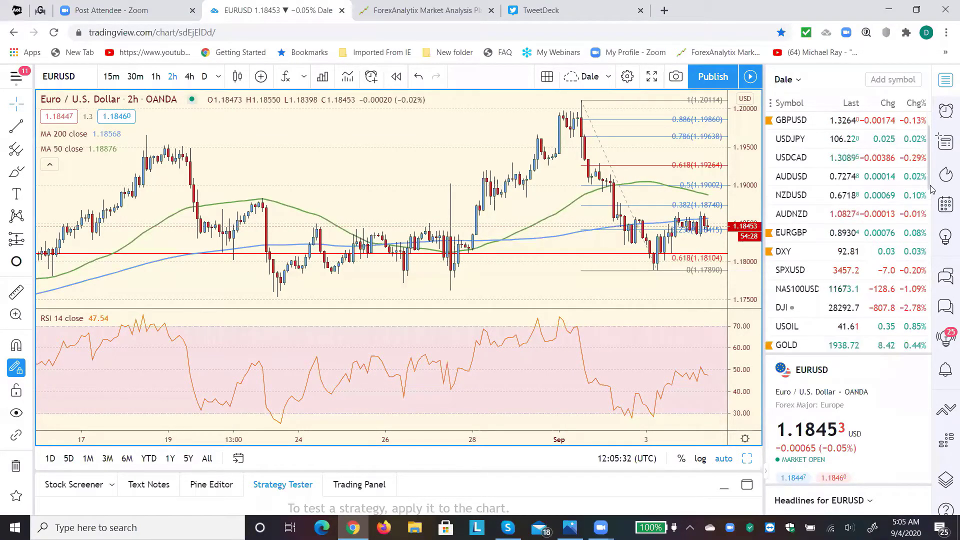
Switch the chart to USOIL WTI crude oil
{"action": "left_click", "coordinate": [797, 328]}
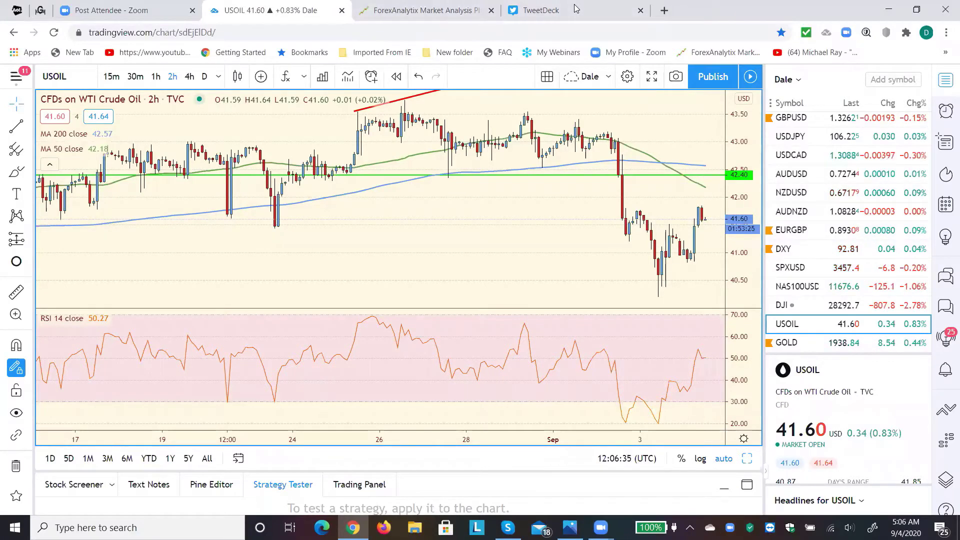
Review the ForexAnalytix active-ticker dashboard, then switch to the TradingView XAUUSD gold chart
{"action": "left_click", "coordinate": [464, 12]}
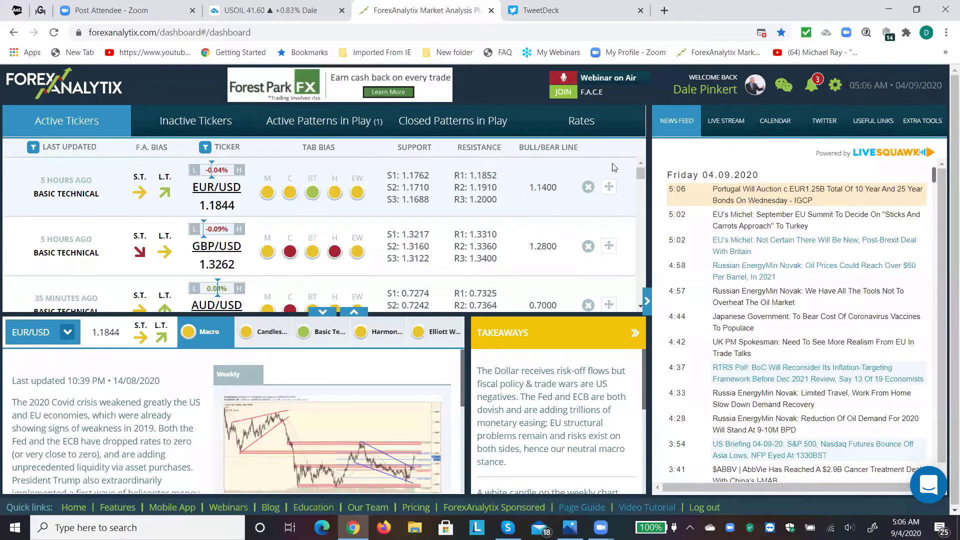
{"action": "left_click_drag", "start_coordinate": [641, 176], "coordinate": [639, 269]}
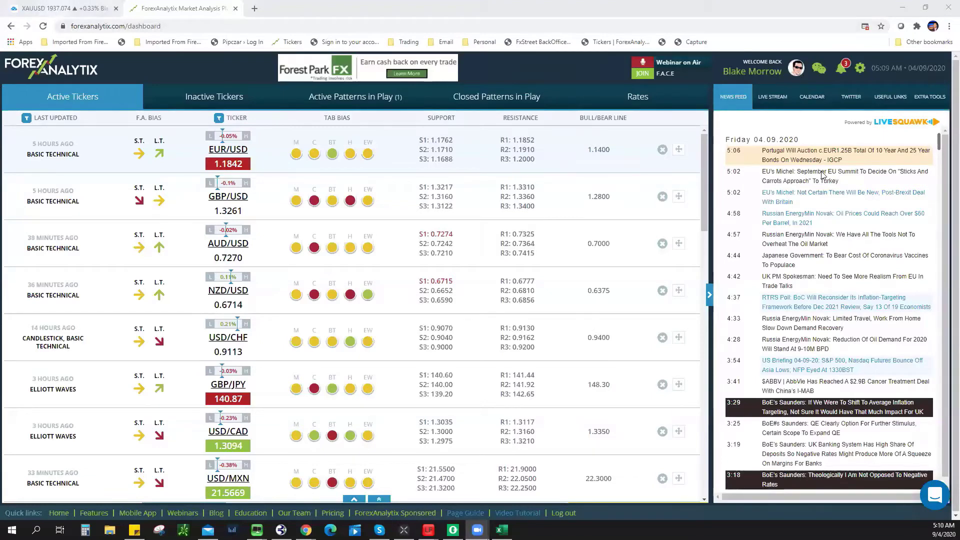
{"action": "key", "text": "ctrl+Tab"}
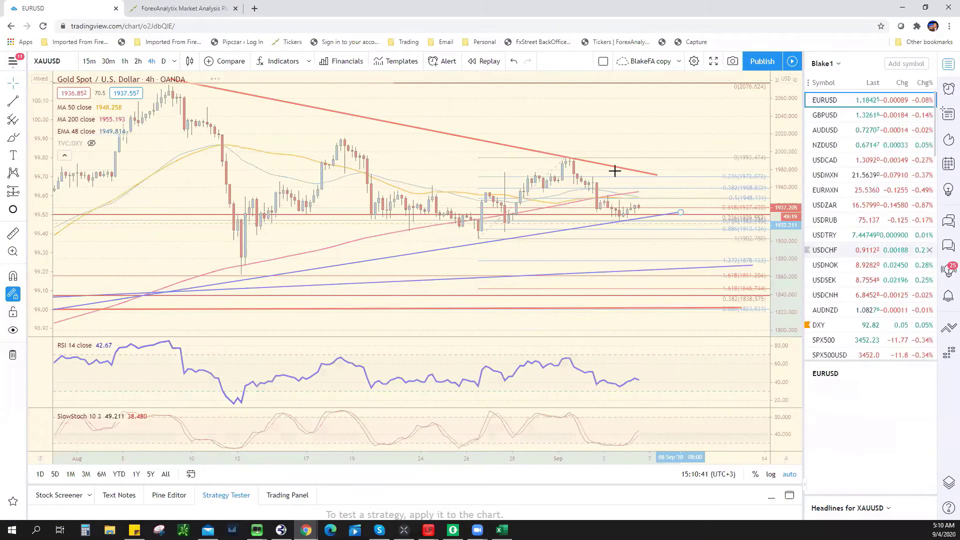
On EURUSD, draw trend lines for the small rising wedge and the drop from the peak
{"action": "key", "text": "Down"}
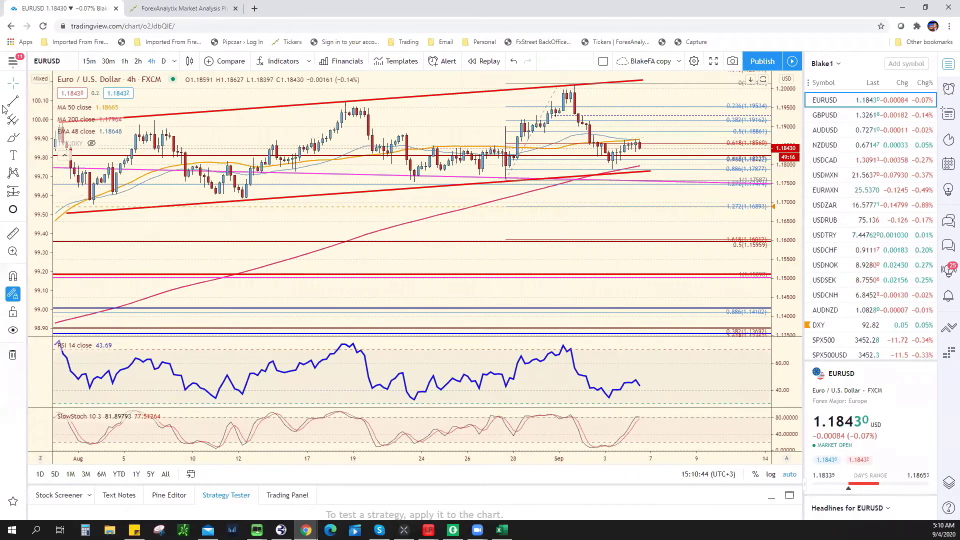
{"action": "left_click", "coordinate": [618, 172]}
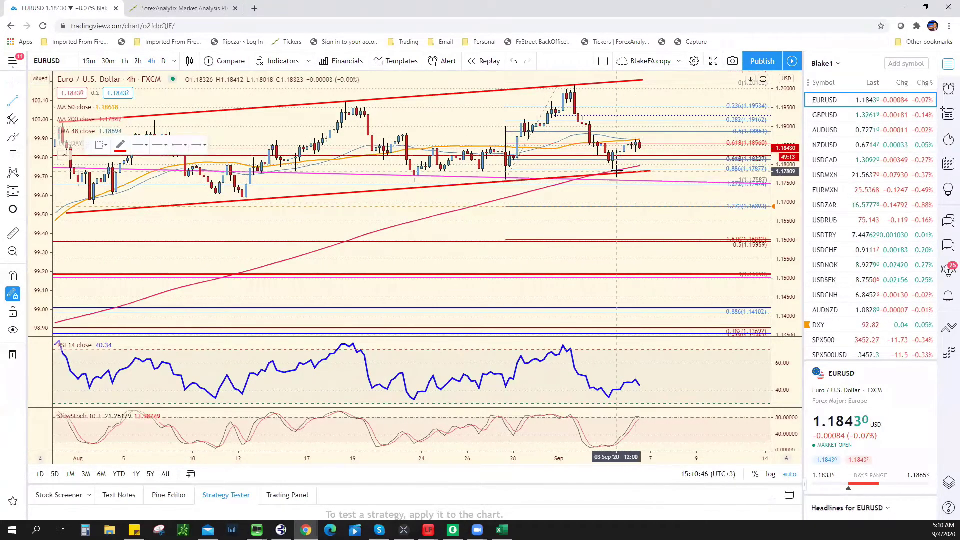
{"action": "left_click", "coordinate": [647, 143]}
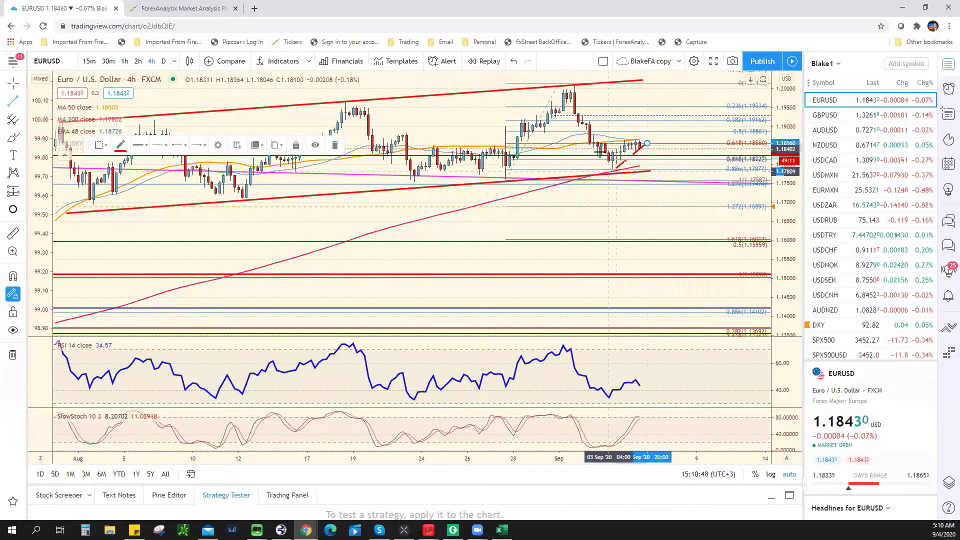
{"action": "left_click_drag", "start_coordinate": [599, 153], "coordinate": [639, 134]}
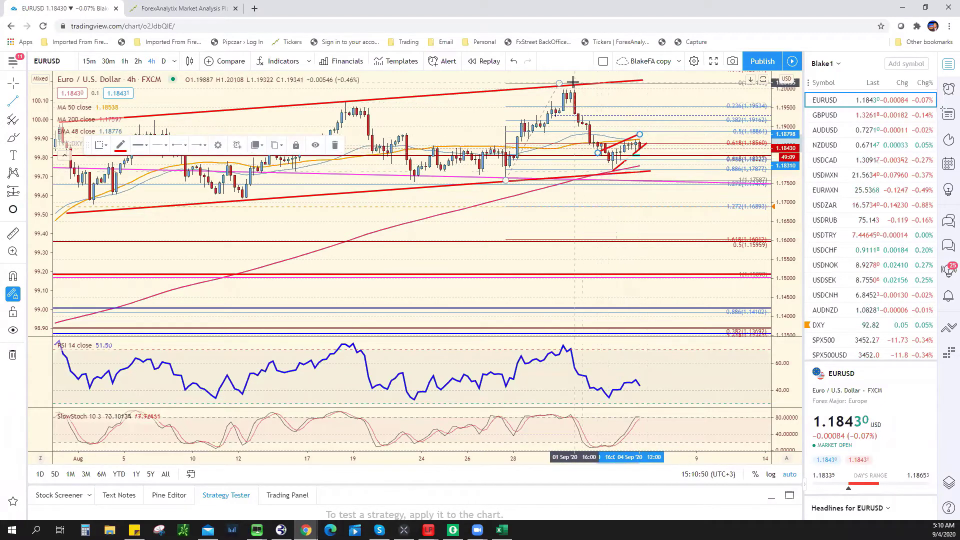
{"action": "left_click", "coordinate": [610, 173]}
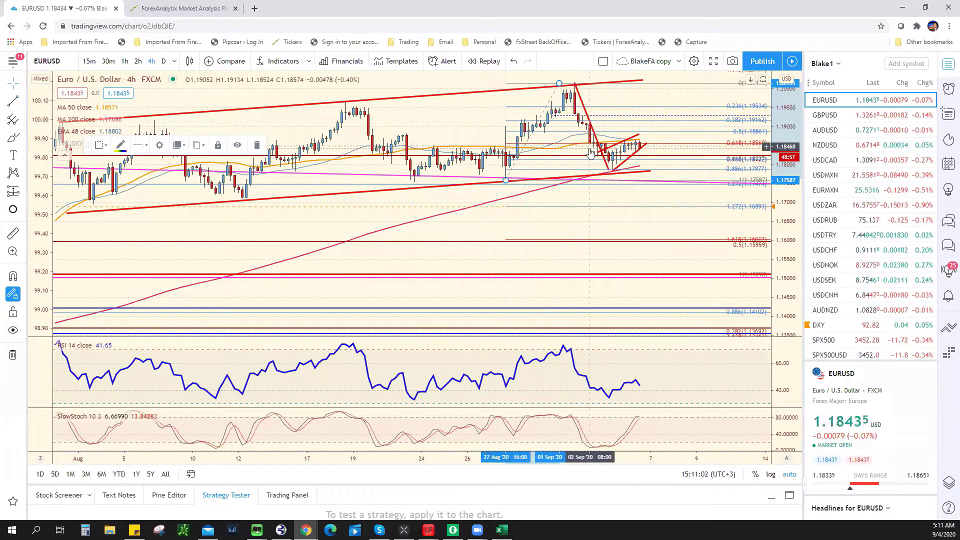
Replace the old Fibonacci retracement with one from the 1.20115 high to the 1.17823 low
{"action": "key", "text": "Delete"}
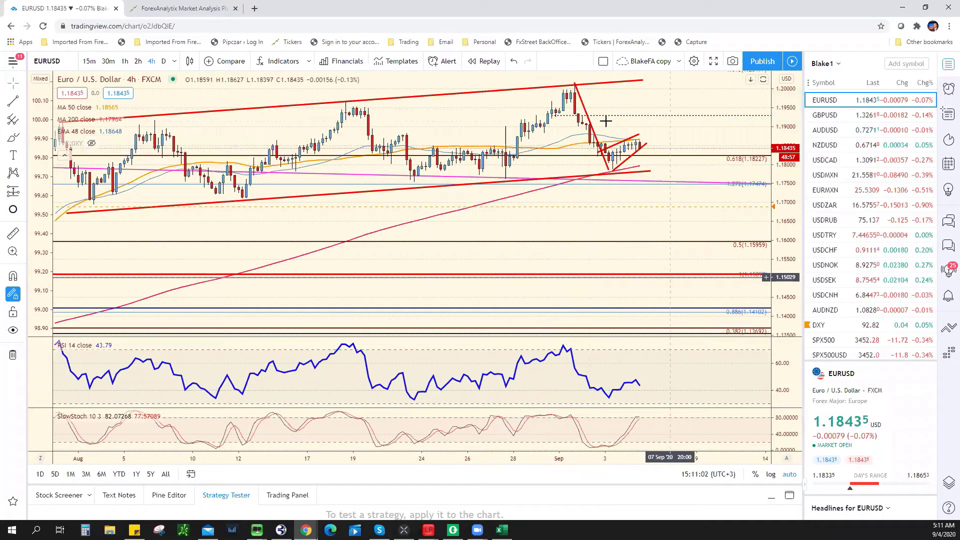
{"action": "left_click", "coordinate": [25, 121]}
{"action": "left_click", "coordinate": [64, 300]}
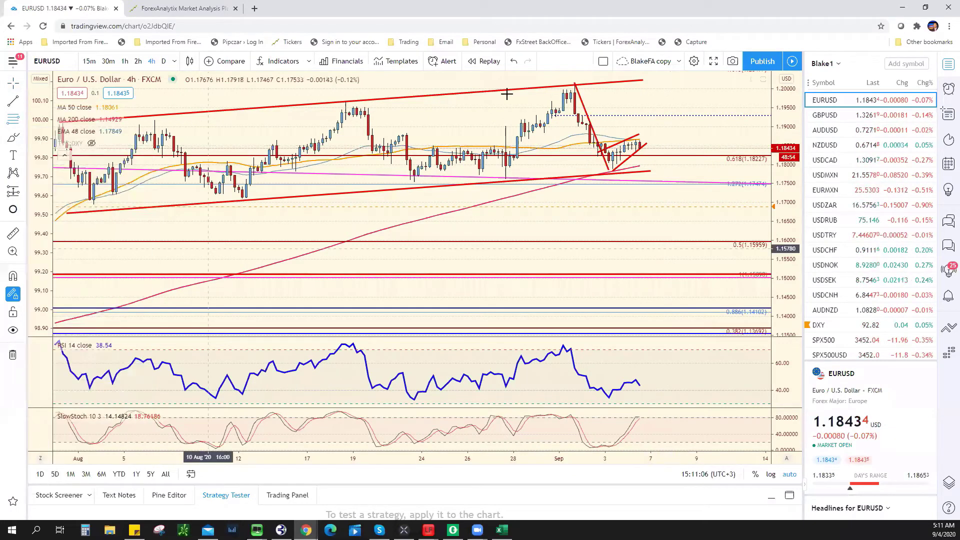
{"action": "left_click", "coordinate": [575, 86]}
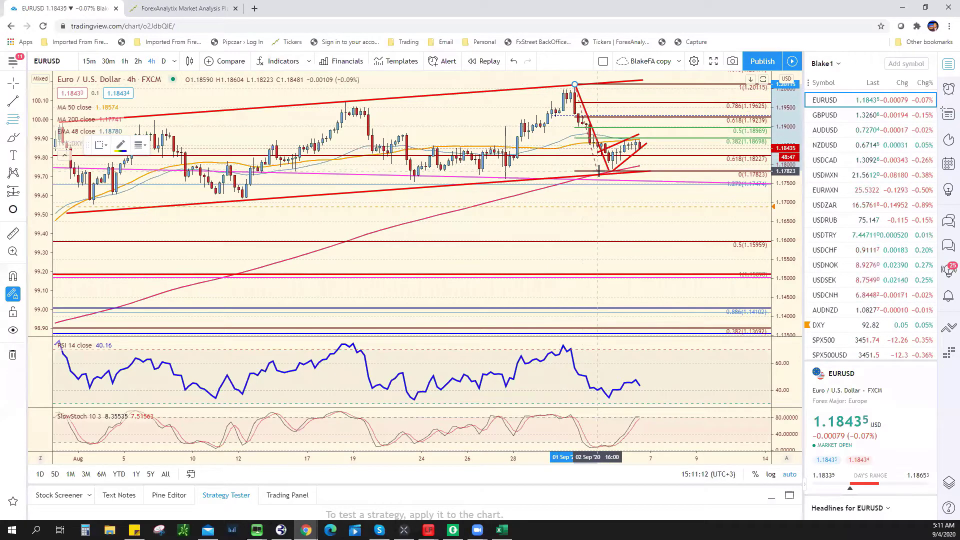
{"action": "left_click", "coordinate": [597, 171]}
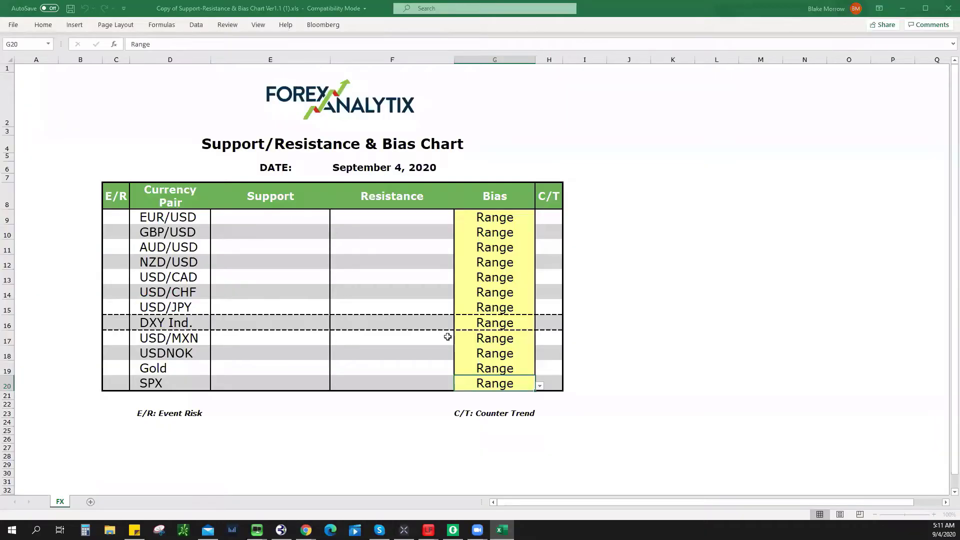
In the Excel bias chart, set EUR/USD resistance to 1.1870 and bias to Bullish
{"action": "key", "text": "alt+Tab"}
{"action": "left_click", "coordinate": [438, 222]}
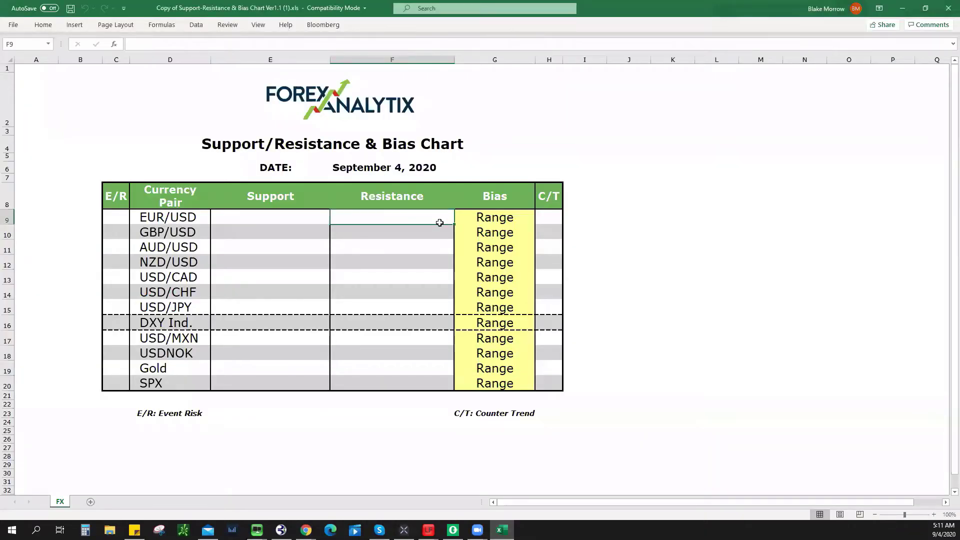
{"action": "type", "text": "1.1870"}
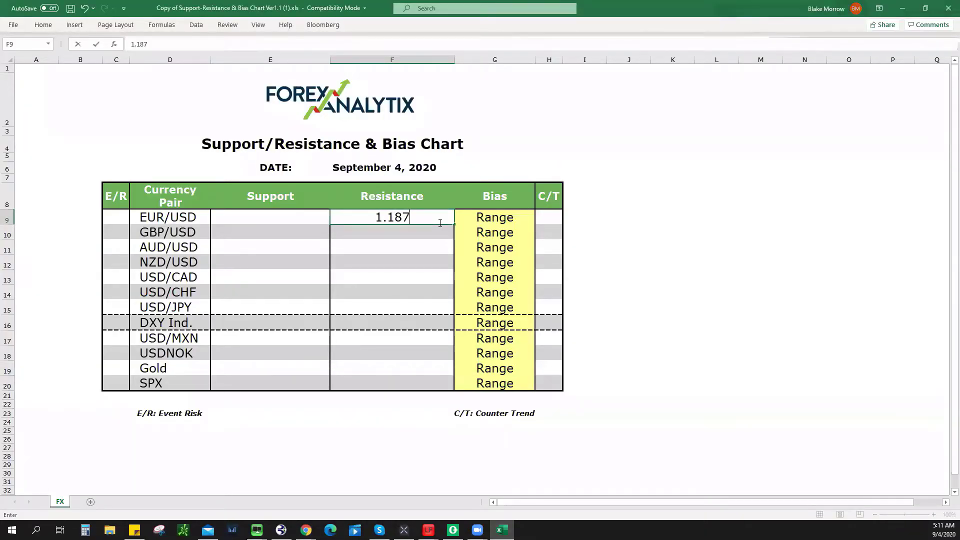
{"action": "left_click", "coordinate": [520, 219]}
{"action": "left_click", "coordinate": [541, 218]}
{"action": "key", "text": "Return"}
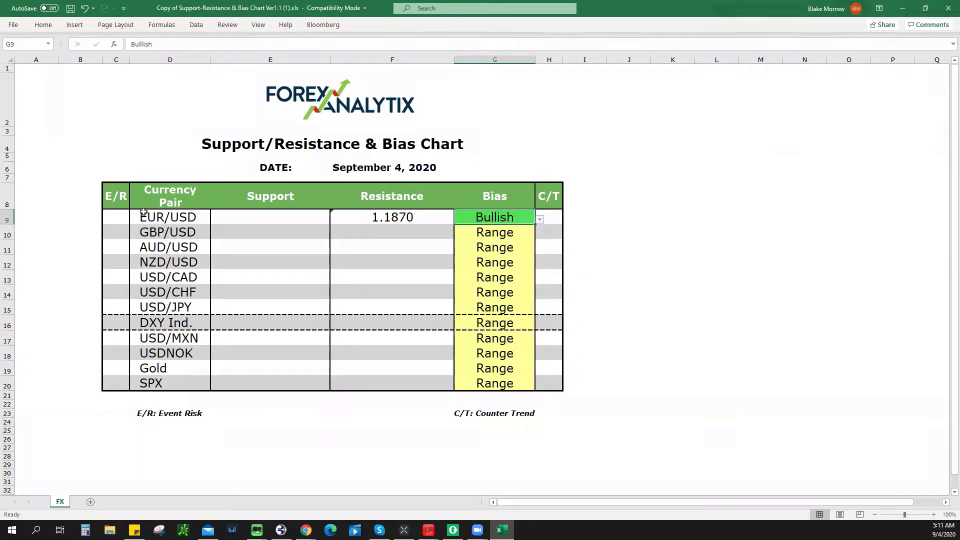
Enter 1.1790** as the EUR/USD support
{"action": "left_click", "coordinate": [275, 219]}
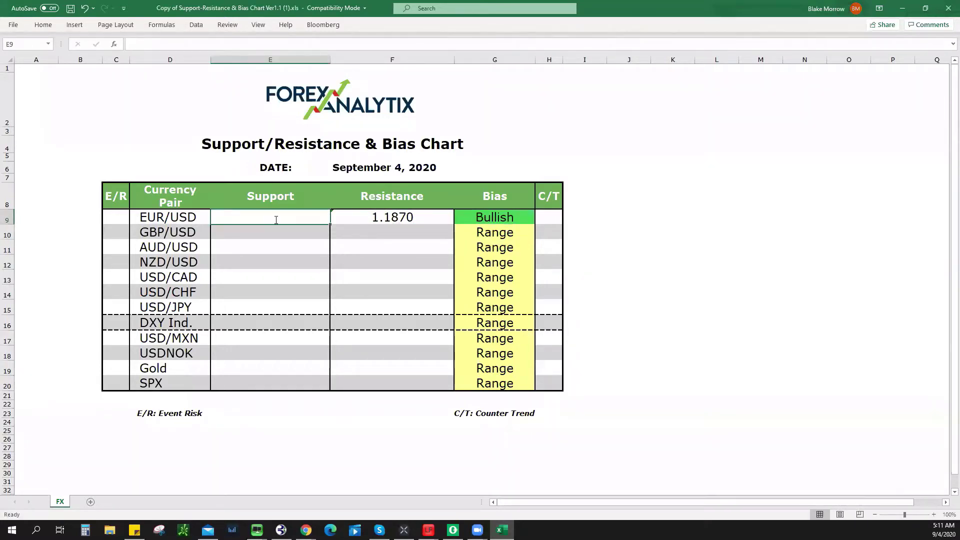
{"action": "type", "text": "1.1790"}
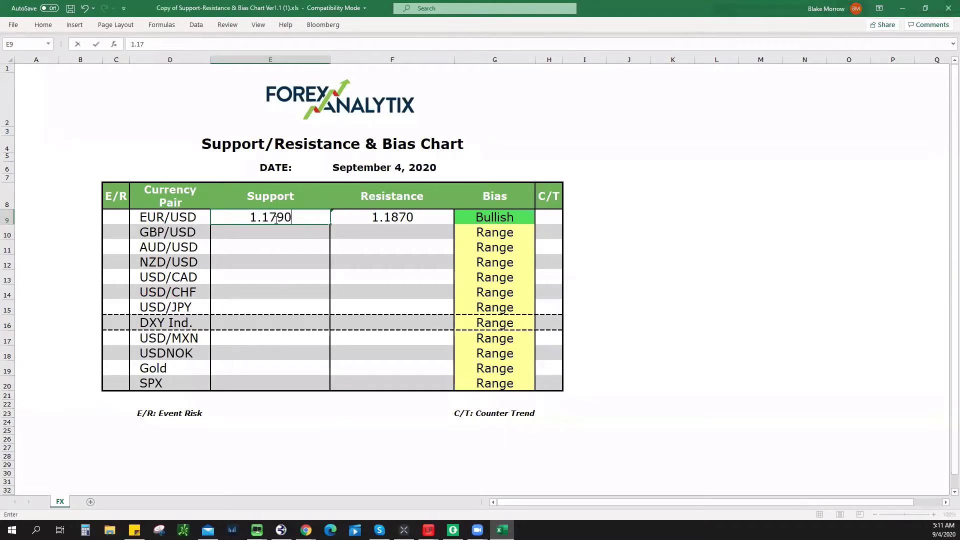
{"action": "type", "text": "**"}
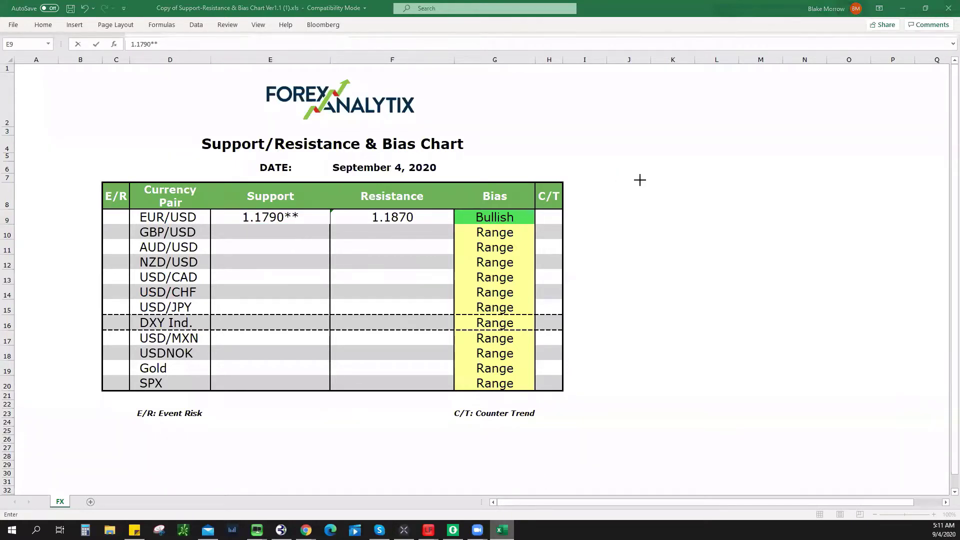
{"action": "key", "text": "alt+Tab"}
{"action": "scroll", "coordinate": [697, 157], "scroll_direction": "down", "scroll_amount": 2}
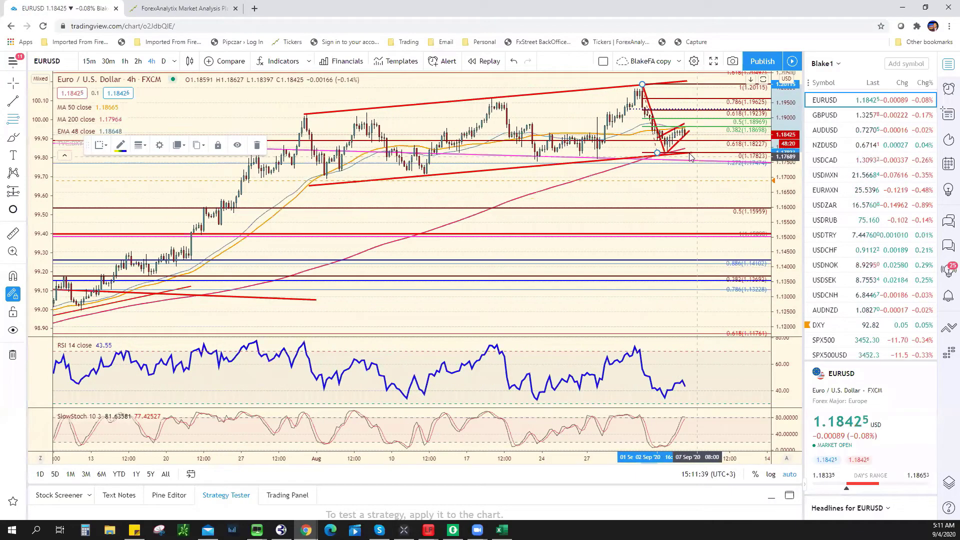
Lower the EURUSD channel trendline's right end slightly and create a crossing alert on it
{"action": "left_click", "coordinate": [715, 149]}
{"action": "left_click_drag", "start_coordinate": [716, 149], "coordinate": [715, 150]}
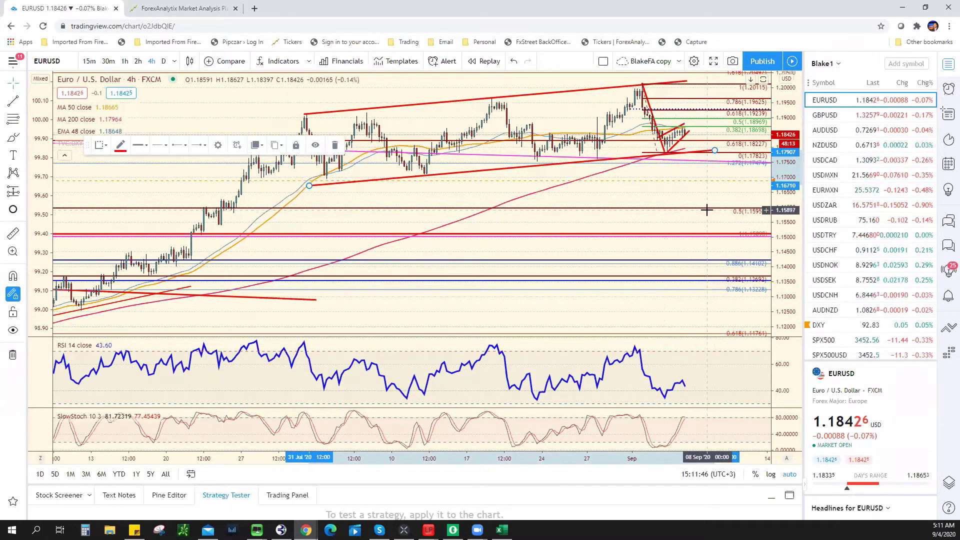
{"action": "scroll", "coordinate": [709, 200], "scroll_direction": "down", "scroll_amount": 3}
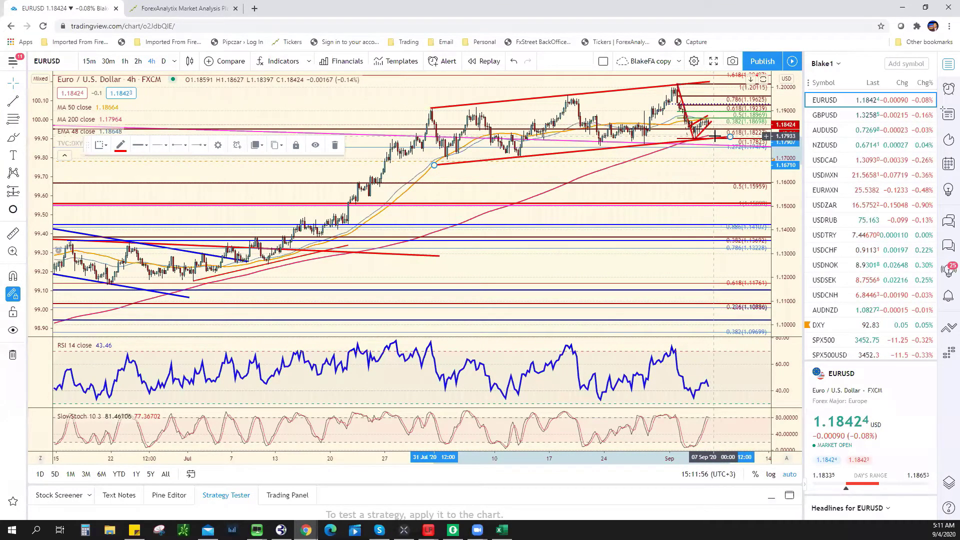
{"action": "right_click", "coordinate": [608, 150]}
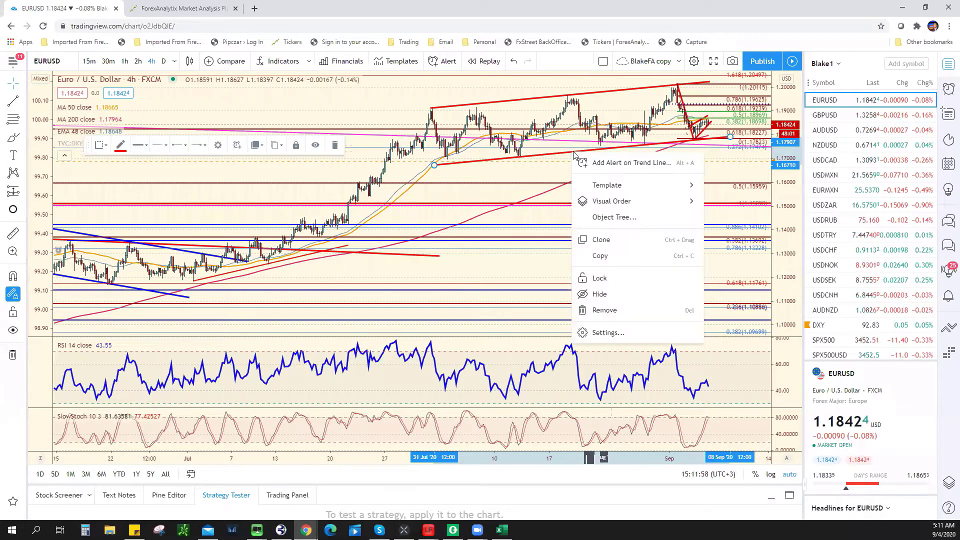
{"action": "left_click", "coordinate": [609, 163]}
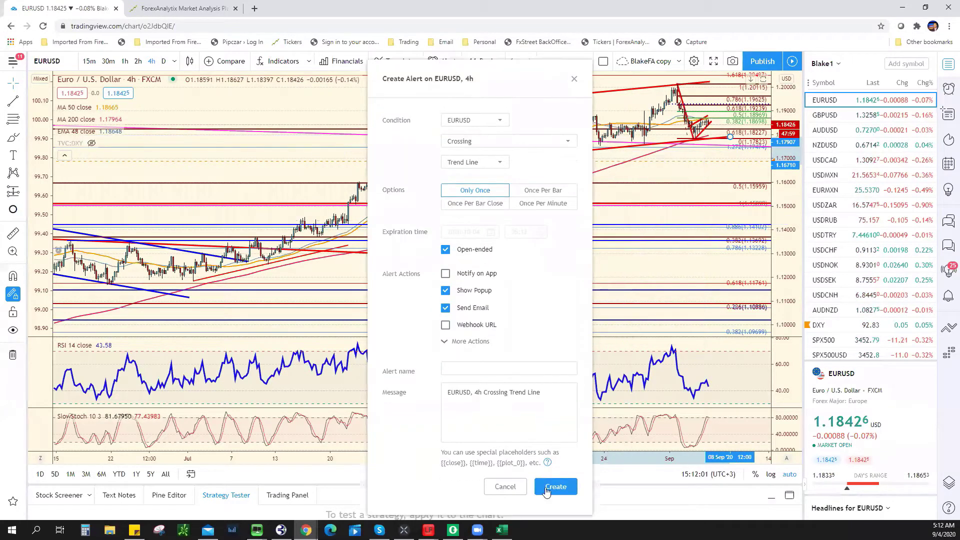
{"action": "left_click", "coordinate": [554, 491]}
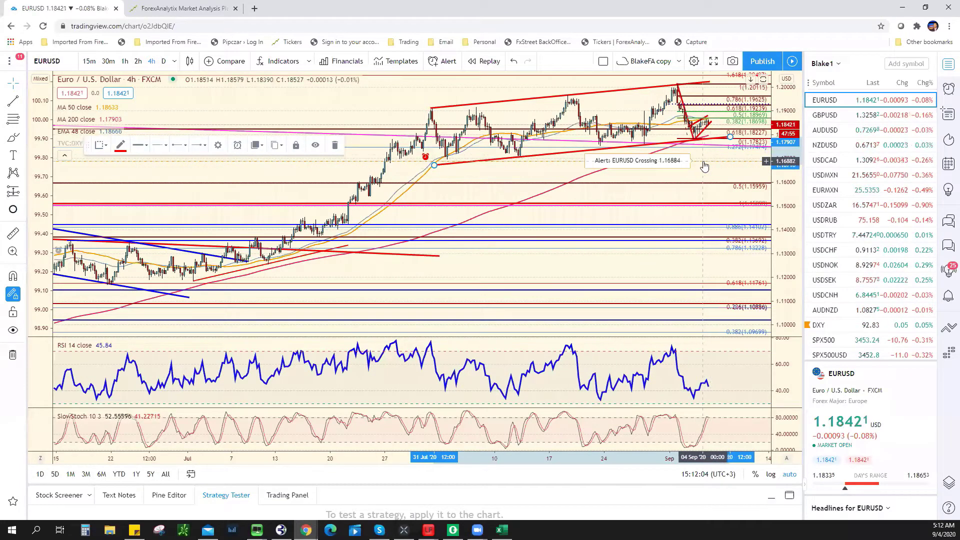
Switch the chart to GBPUSD
{"action": "scroll", "coordinate": [683, 211], "scroll_direction": "down", "scroll_amount": 3}
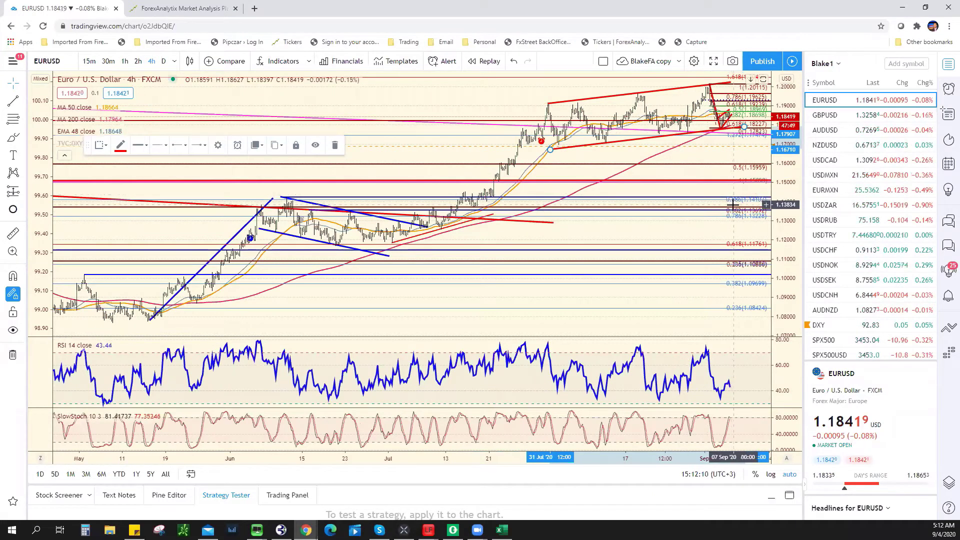
{"action": "scroll", "coordinate": [733, 205], "scroll_direction": "up", "scroll_amount": 3}
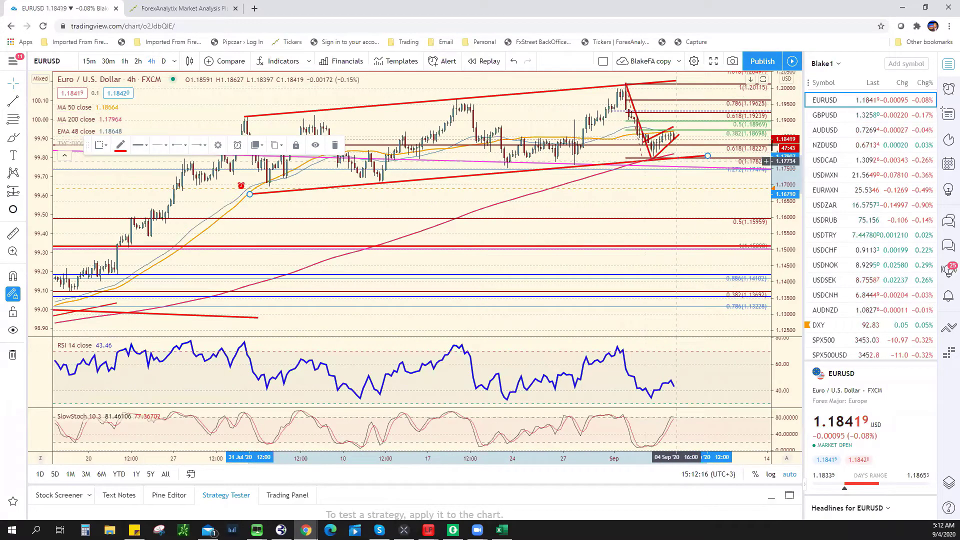
{"action": "left_click", "coordinate": [839, 120]}
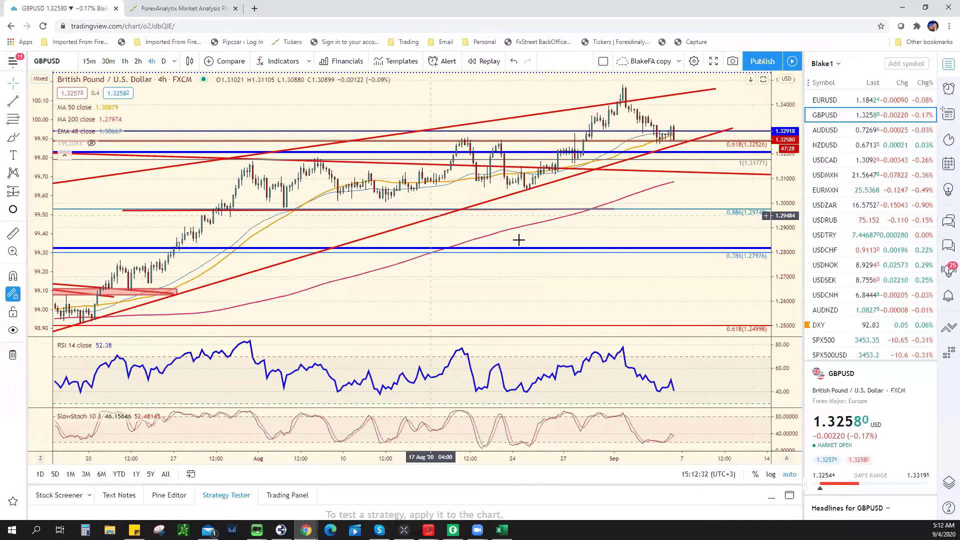
{"action": "scroll", "coordinate": [519, 242], "scroll_direction": "down", "scroll_amount": 4}
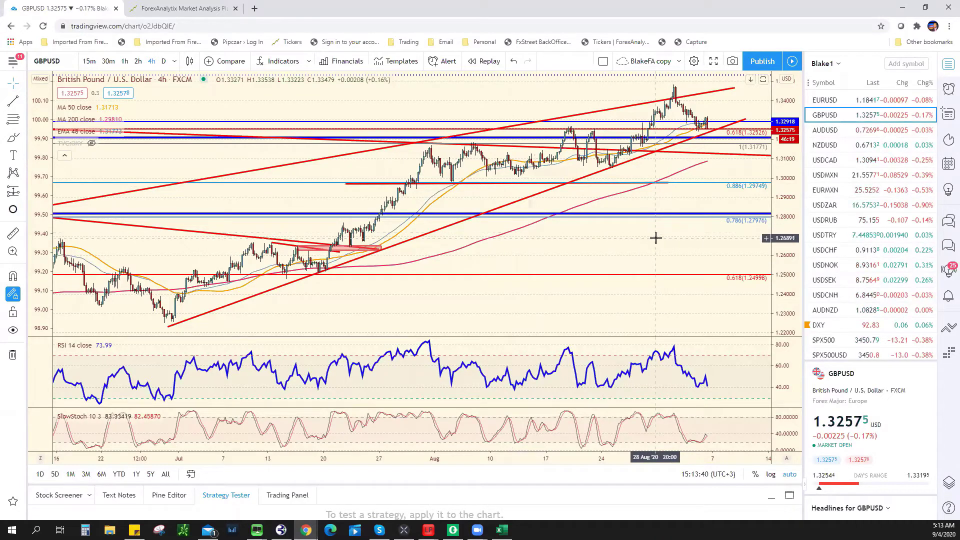
{"action": "scroll", "coordinate": [652, 231], "scroll_direction": "down", "scroll_amount": 3}
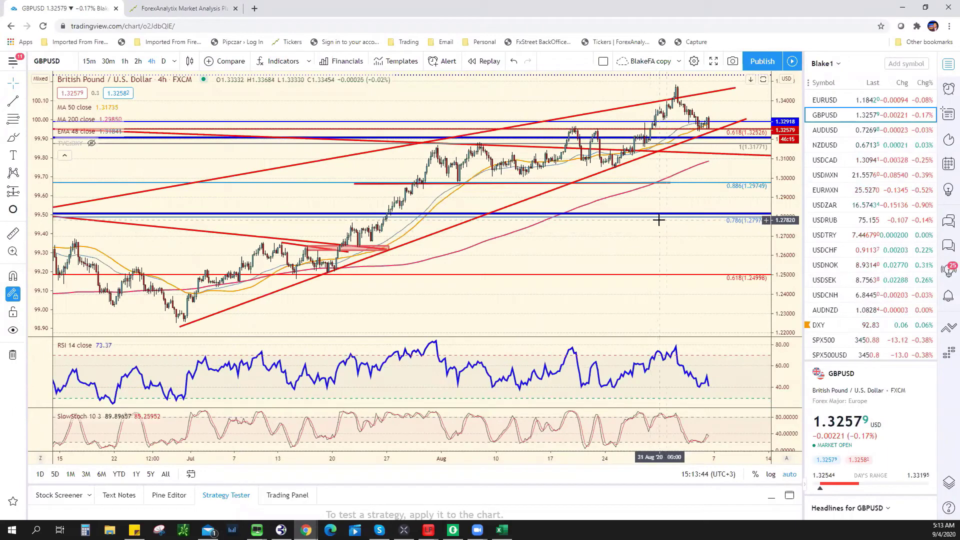
{"action": "scroll", "coordinate": [671, 207], "scroll_direction": "down", "scroll_amount": 2}
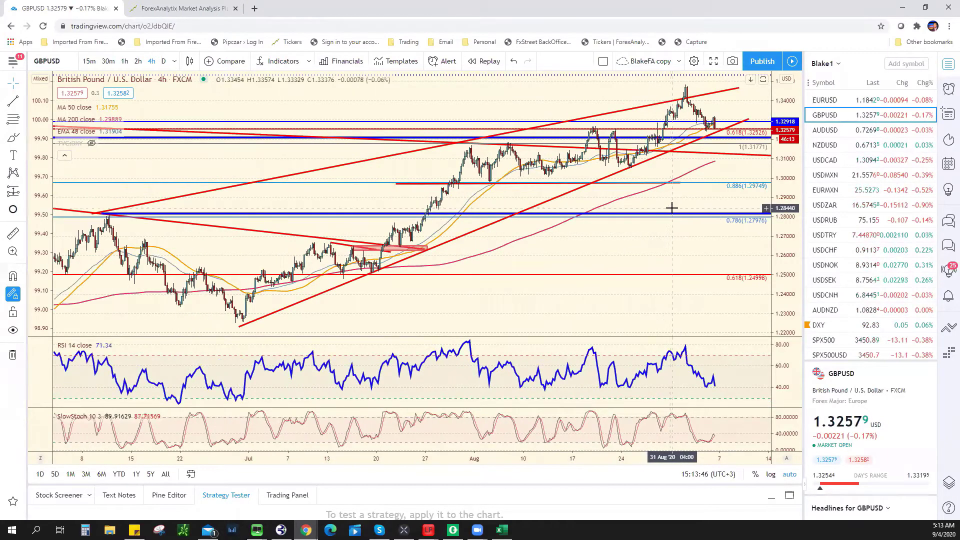
{"action": "scroll", "coordinate": [703, 141], "scroll_direction": "down", "scroll_amount": 2}
{"action": "scroll", "coordinate": [693, 145], "scroll_direction": "down", "scroll_amount": 2}
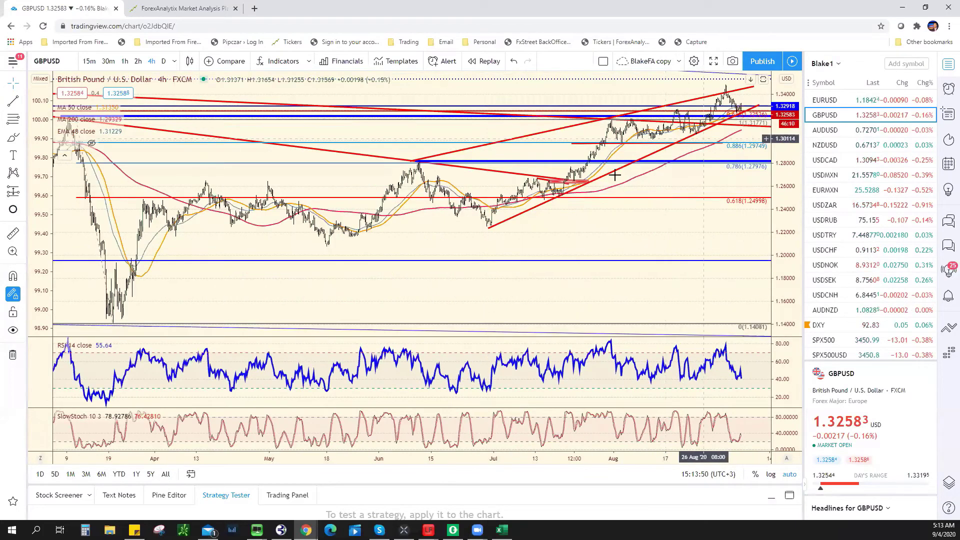
{"action": "scroll", "coordinate": [709, 143], "scroll_direction": "up", "scroll_amount": 2}
{"action": "scroll", "coordinate": [710, 135], "scroll_direction": "down", "scroll_amount": 2}
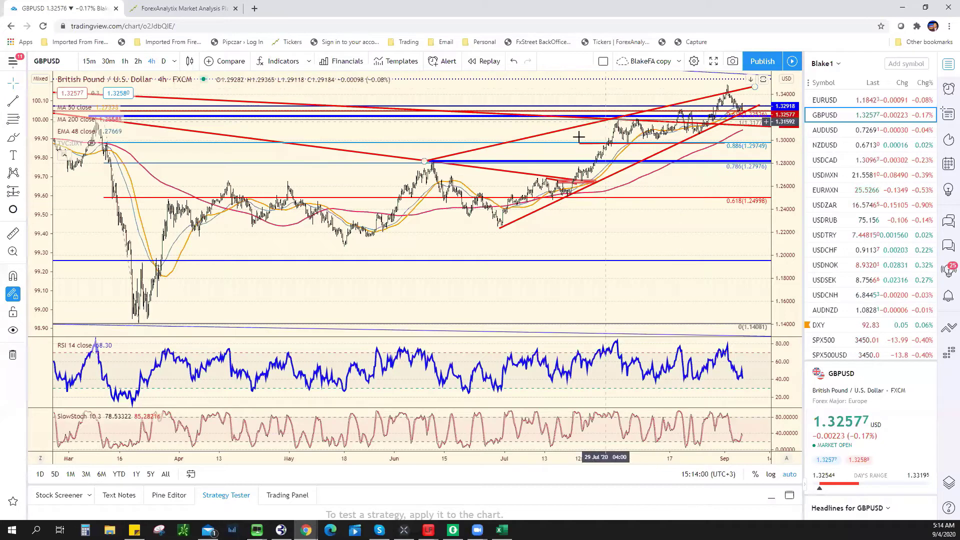
{"action": "scroll", "coordinate": [554, 155], "scroll_direction": "up", "scroll_amount": 3}
{"action": "scroll", "coordinate": [554, 156], "scroll_direction": "up", "scroll_amount": 2}
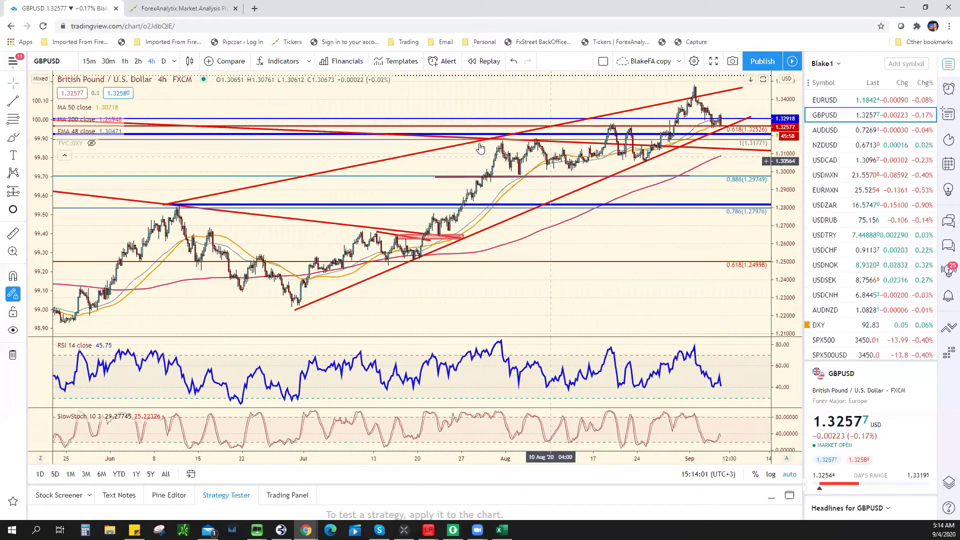
{"action": "scroll", "coordinate": [480, 151], "scroll_direction": "up", "scroll_amount": 2}
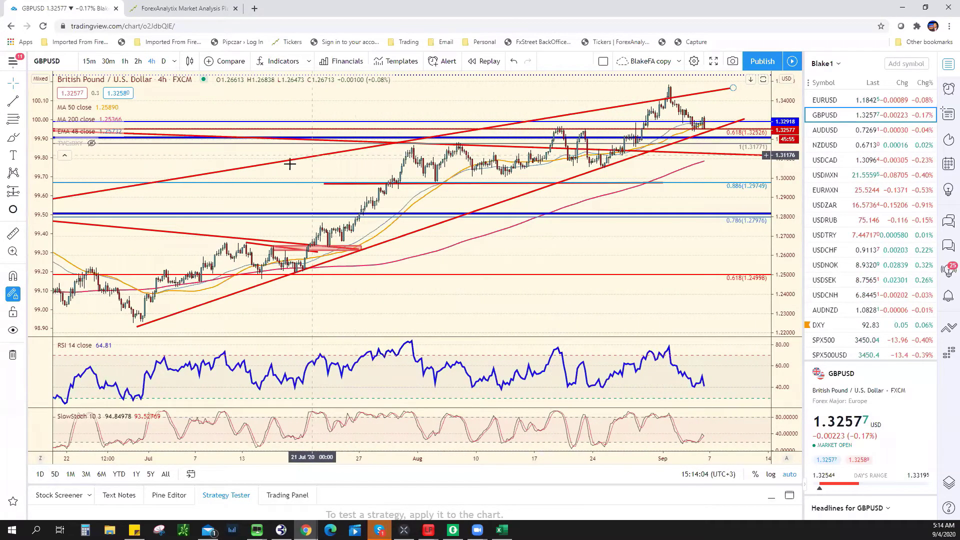
{"action": "scroll", "coordinate": [280, 165], "scroll_direction": "down", "scroll_amount": 5}
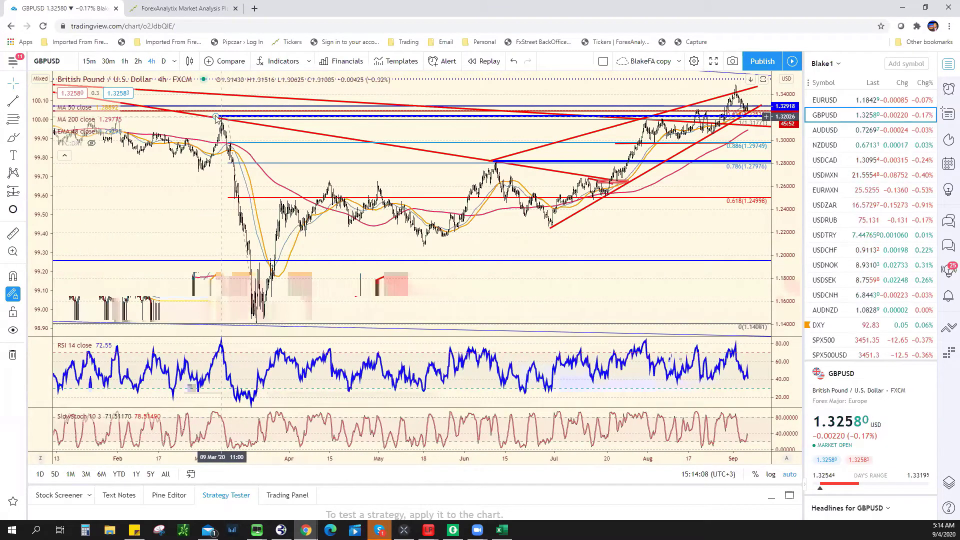
Drag the blue GBPUSD horizontal level down from 1.32026 to 1.31896, then reselect it
{"action": "left_click", "coordinate": [220, 116]}
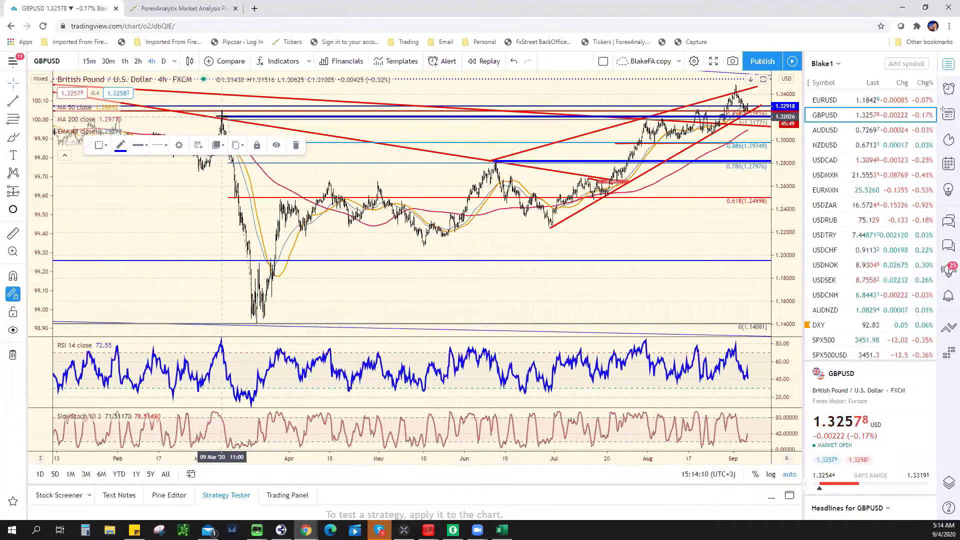
{"action": "left_click_drag", "start_coordinate": [220, 117], "coordinate": [218, 120]}
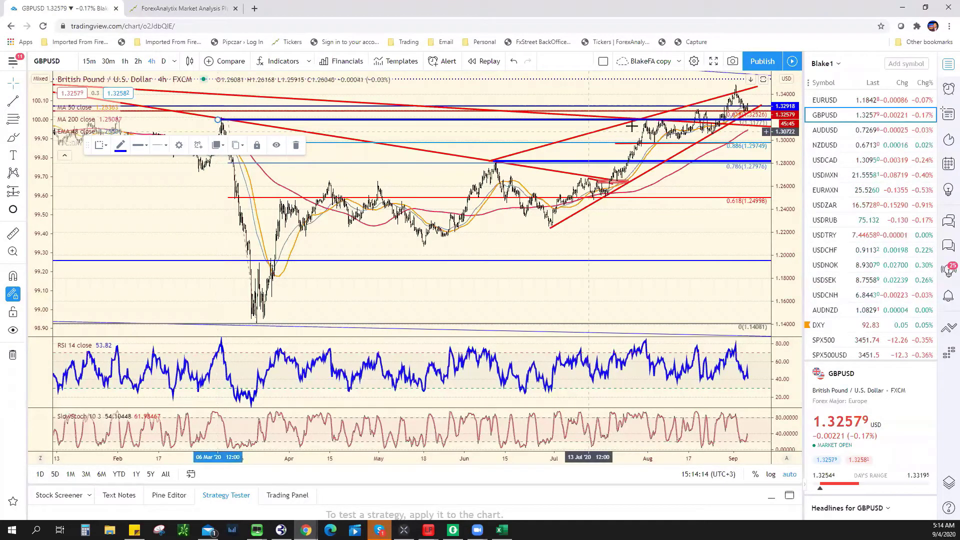
{"action": "left_click", "coordinate": [663, 126]}
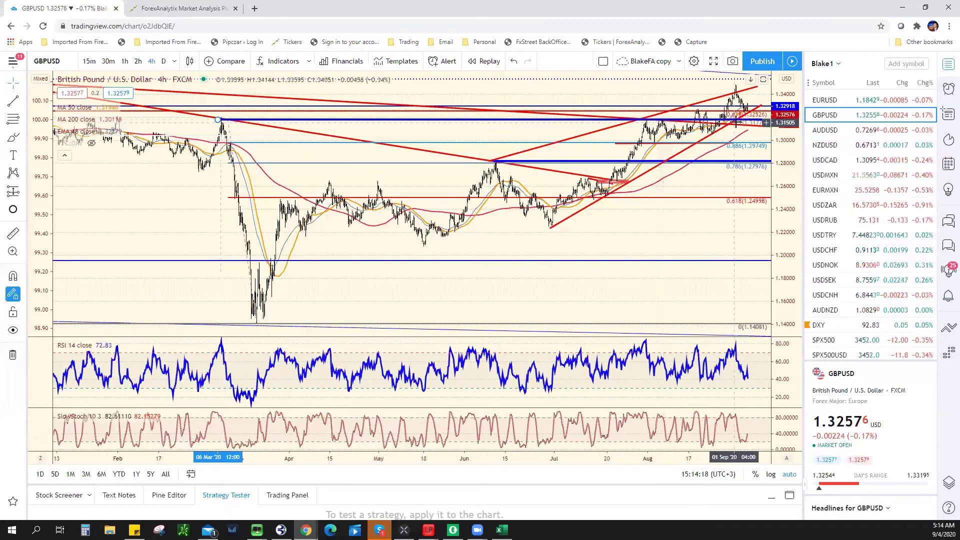
{"action": "left_click", "coordinate": [743, 120]}
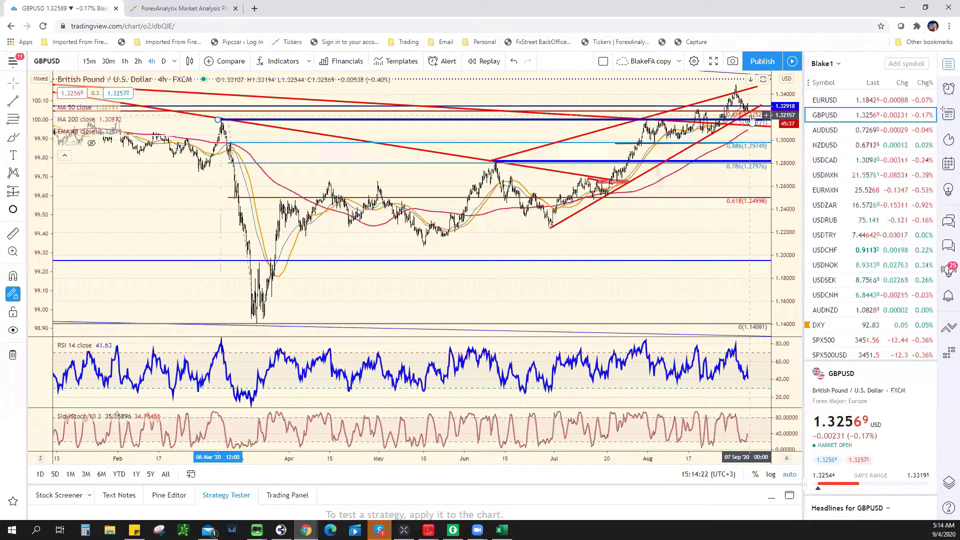
{"action": "left_click", "coordinate": [744, 119]}
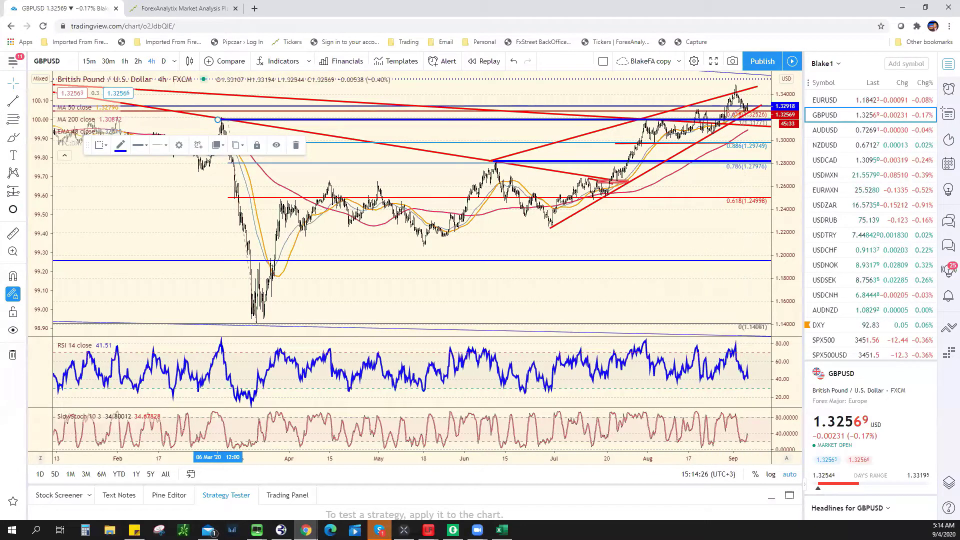
Enter 1.3175/1.3200 as the GBP/USD support in cell E10
{"action": "key", "text": "alt+Tab"}
{"action": "left_click", "coordinate": [293, 236]}
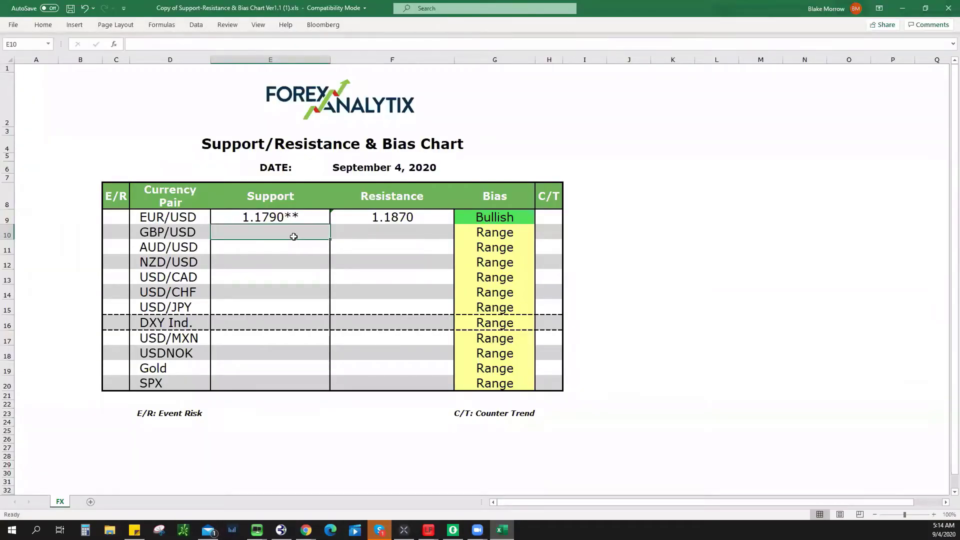
{"action": "type", "text": "1"}
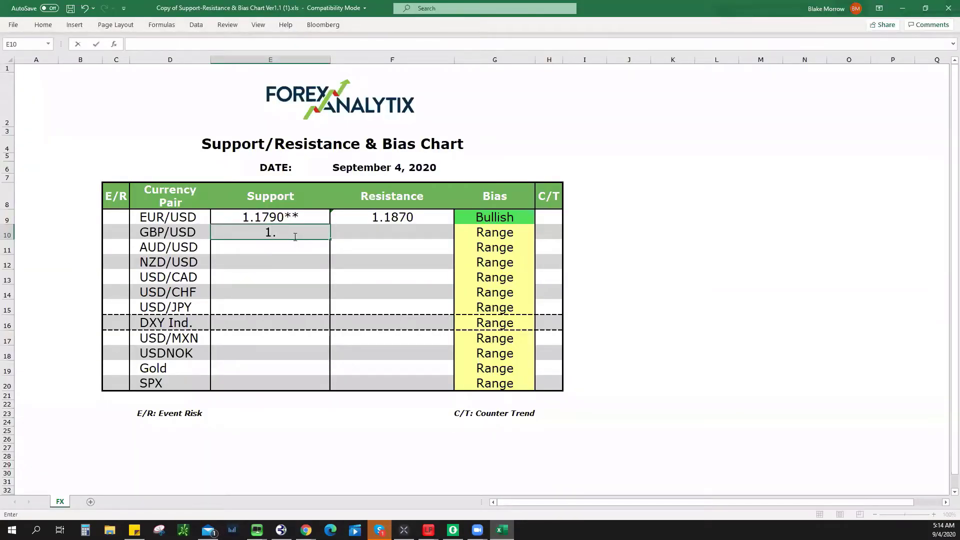
{"action": "type", "text": ".3175/1.322"}
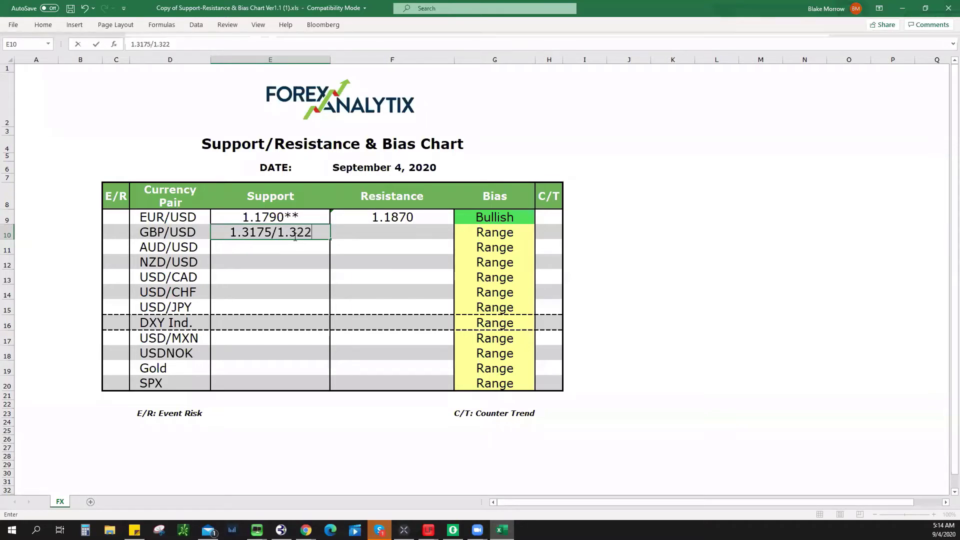
{"action": "key", "text": "BackSpace"}
{"action": "type", "text": "00"}
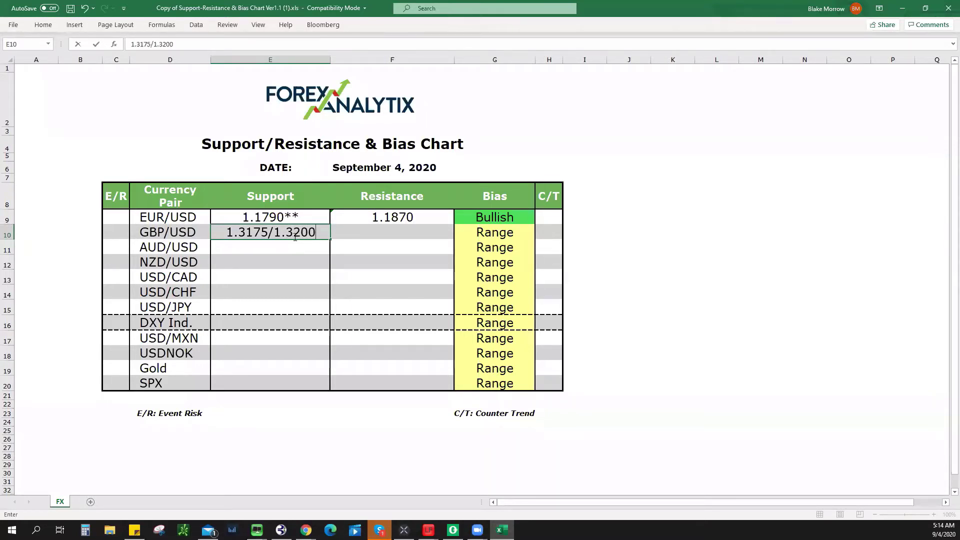
Set the GBP/USD bias in G10 to Bullish and return to the GBPUSD chart
{"action": "left_click", "coordinate": [533, 234]}
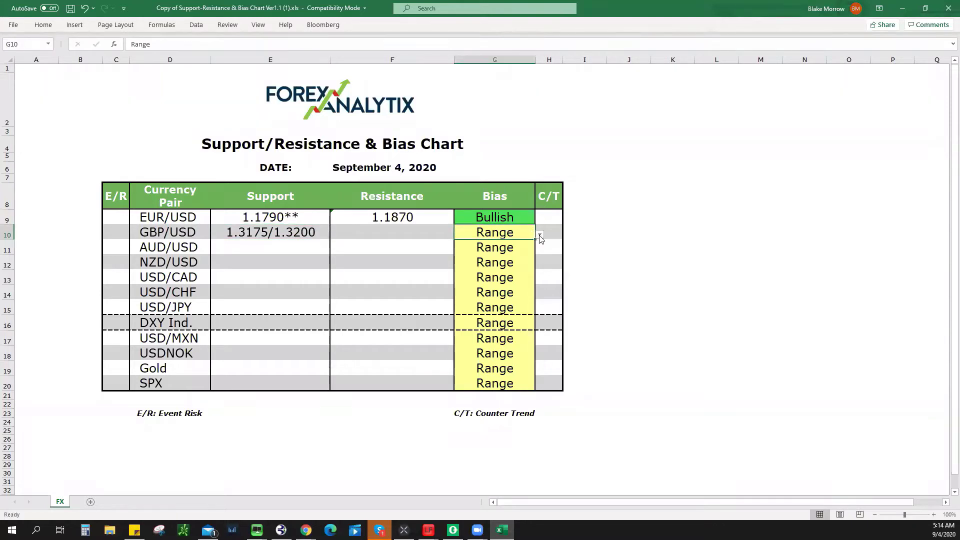
{"action": "left_click", "coordinate": [540, 235]}
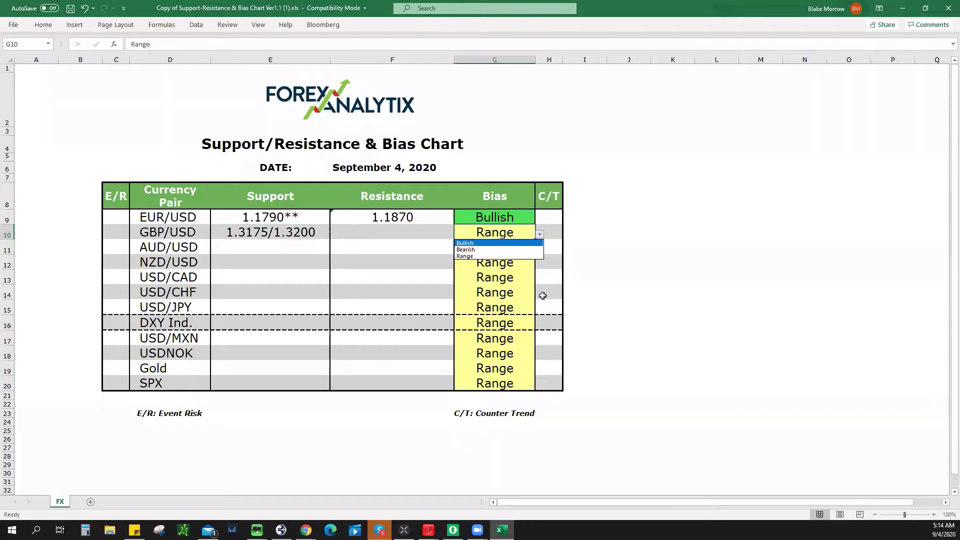
{"action": "left_click", "coordinate": [468, 243]}
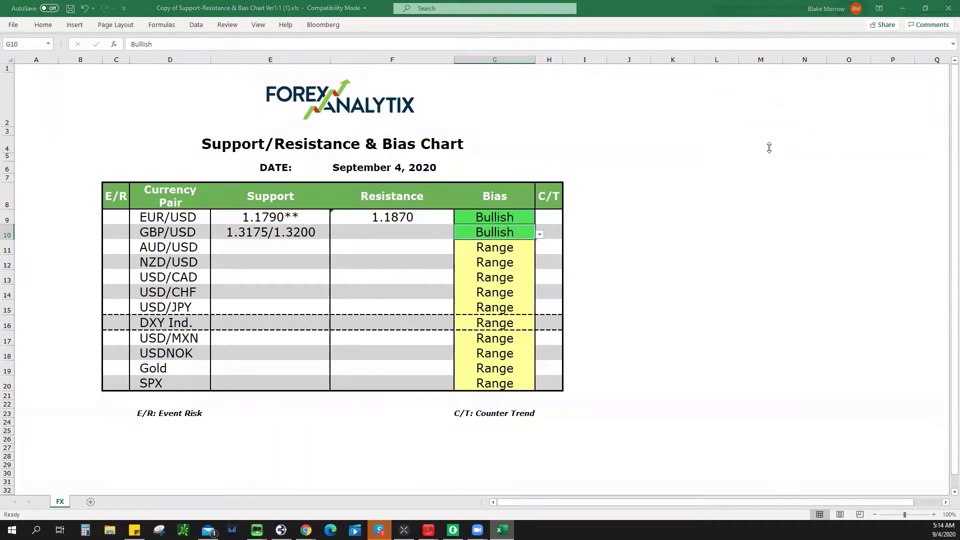
{"action": "key", "text": "alt+Tab"}
Zoom into the GBPUSD chart and select the Trend Line tool
{"action": "scroll", "coordinate": [697, 176], "scroll_direction": "up", "scroll_amount": 6}
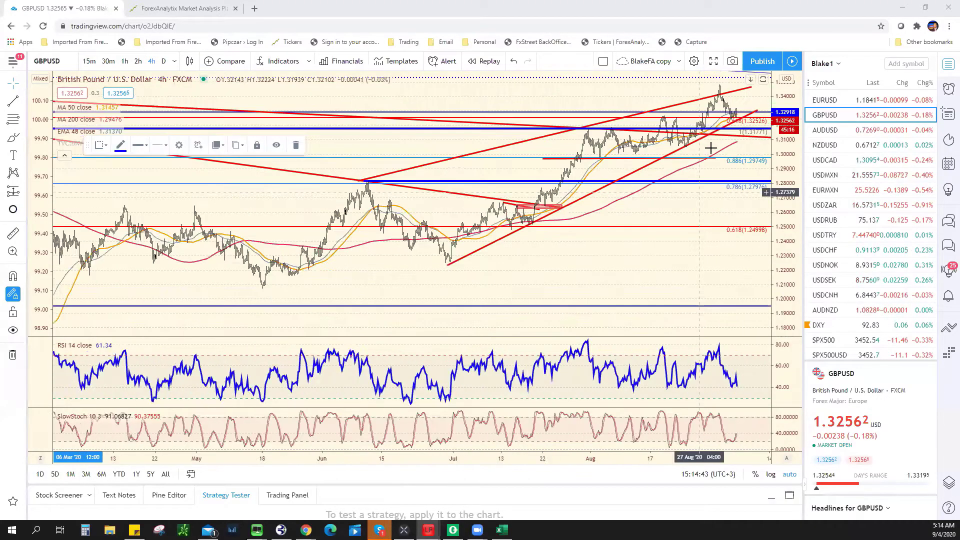
{"action": "scroll", "coordinate": [692, 141], "scroll_direction": "up", "scroll_amount": 5}
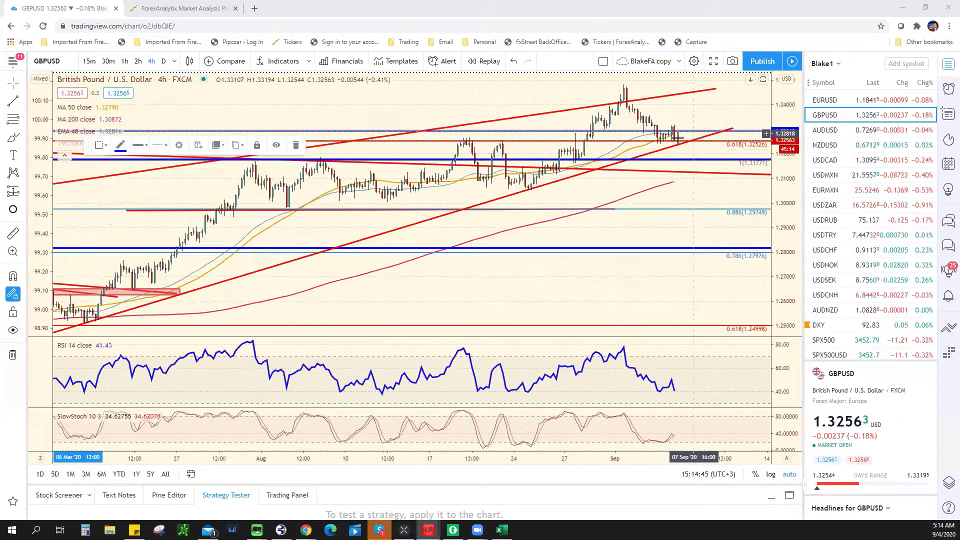
{"action": "left_click", "coordinate": [13, 102]}
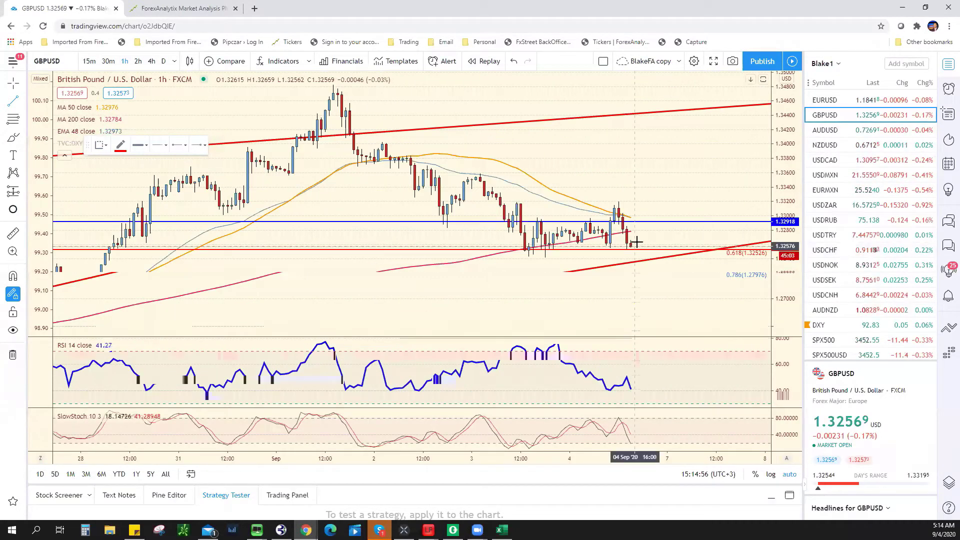
{"action": "scroll", "coordinate": [675, 180], "scroll_direction": "down", "scroll_amount": 3}
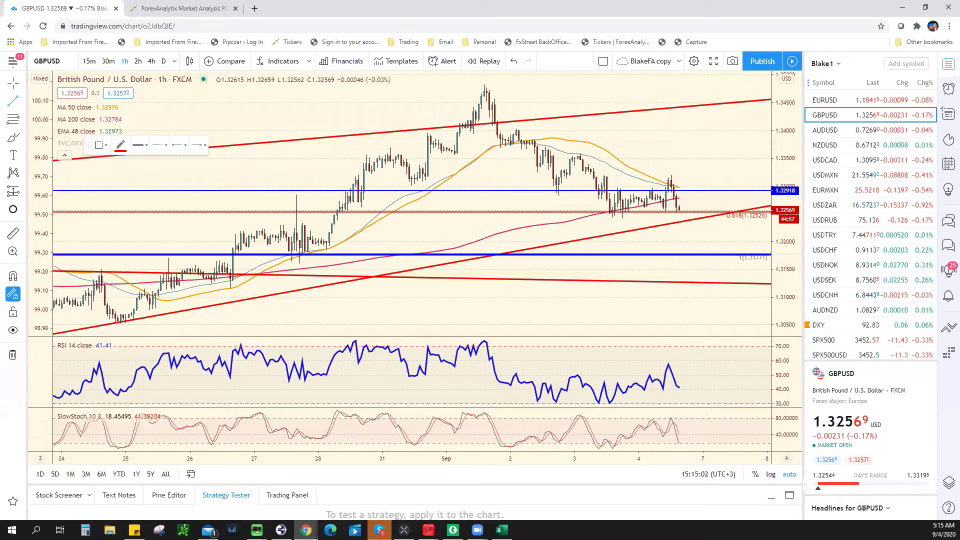
Type 1.3320 as the GBP/USD resistance in cell F10, then return to the chart
{"action": "key", "text": "alt+Tab"}
{"action": "left_click", "coordinate": [411, 234]}
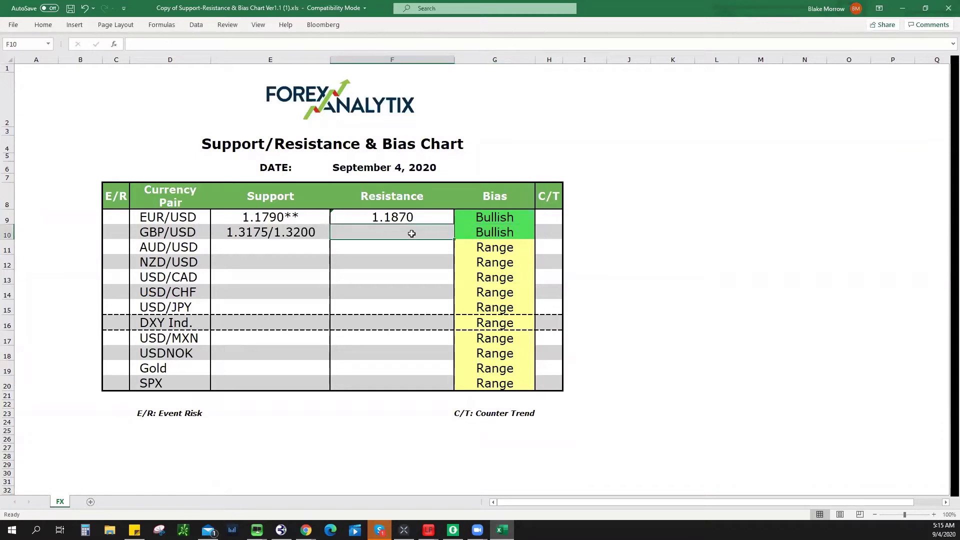
{"action": "type", "text": "1.33"}
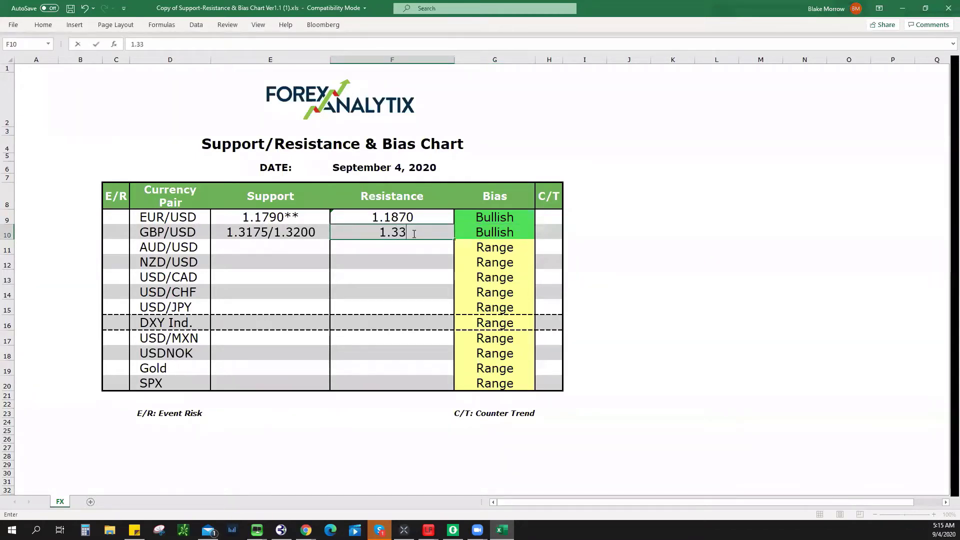
{"action": "type", "text": "20"}
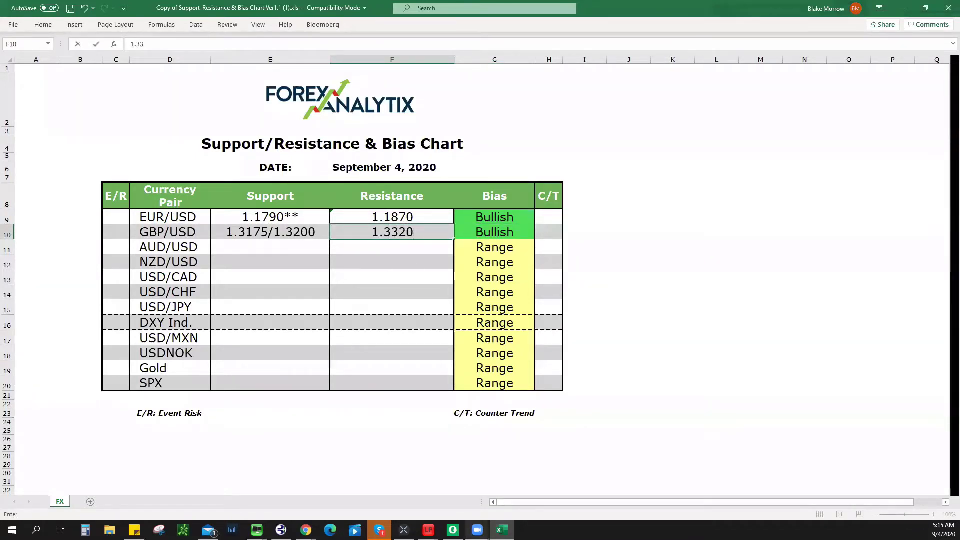
{"action": "key", "text": "alt+Tab"}
Load the AUDUSD 4-hour chart and zoom in, then commit 1.3320 in Excel's F10
{"action": "left_click", "coordinate": [873, 131]}
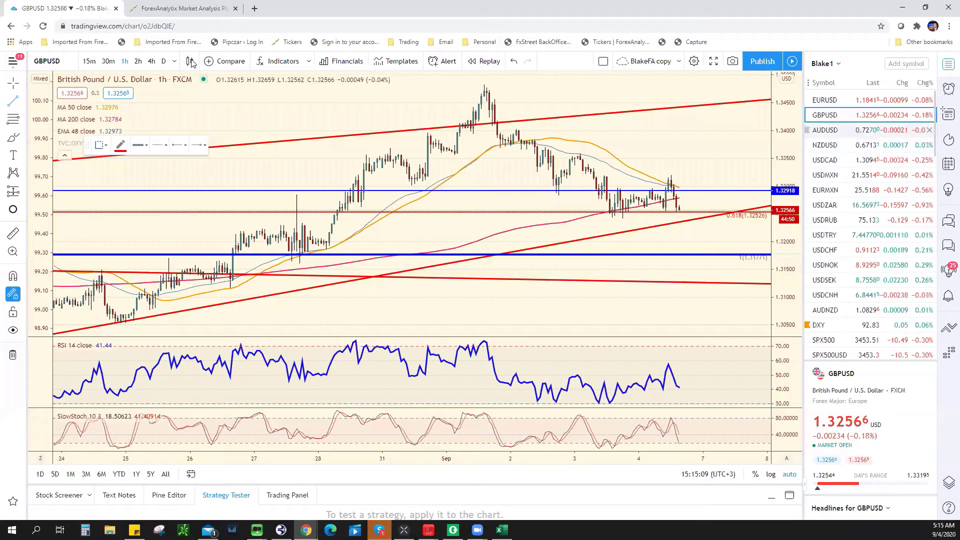
{"action": "left_click", "coordinate": [152, 61]}
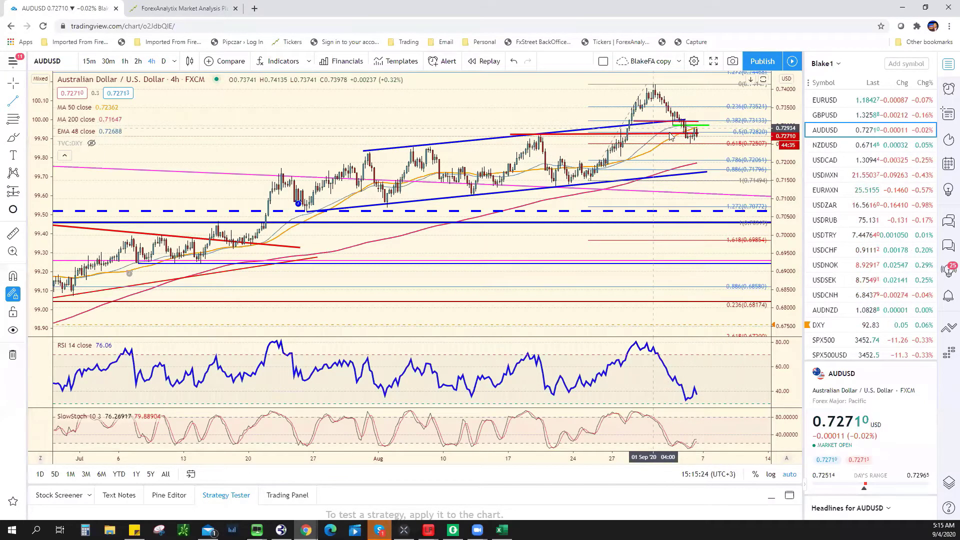
{"action": "scroll", "coordinate": [600, 144], "scroll_direction": "up", "scroll_amount": 2}
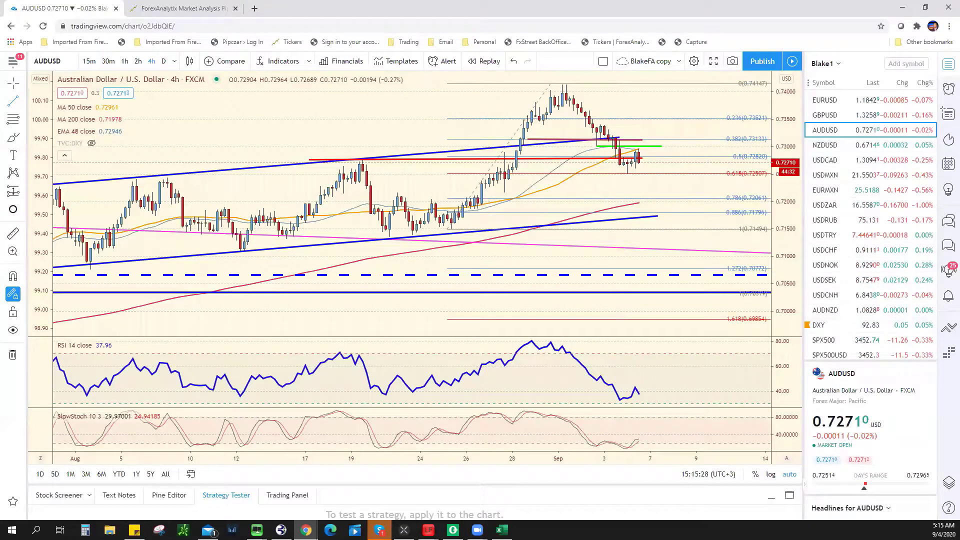
{"action": "key", "text": "alt+Tab"}
{"action": "key", "text": "Return"}
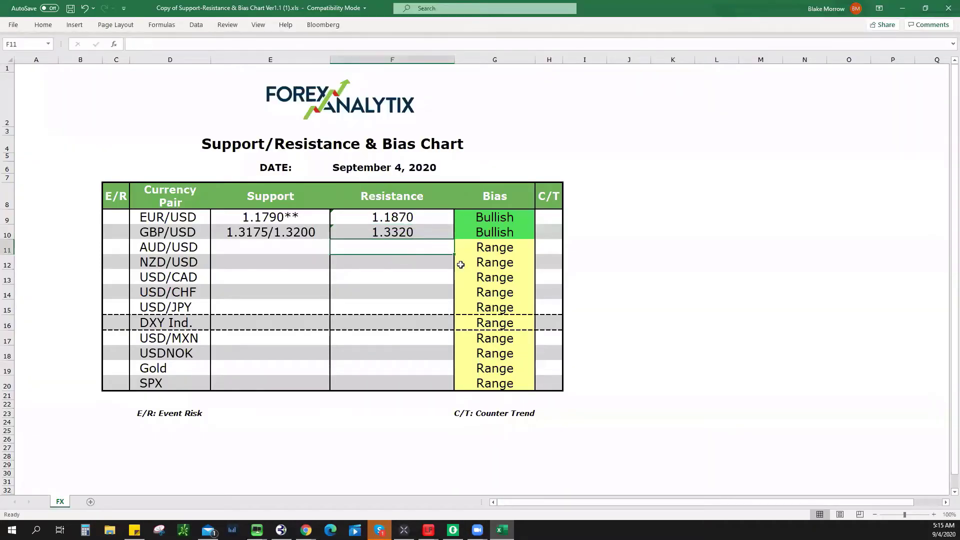
Enter .7310 as AUD/USD resistance and .7175/.7250 as its support after checking the chart
{"action": "type", "text": ".7310"}
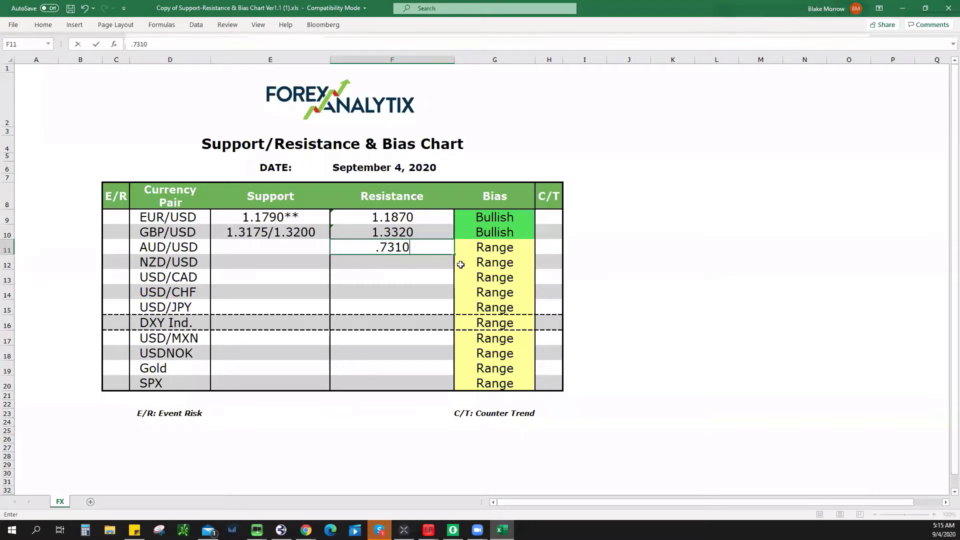
{"action": "left_click", "coordinate": [495, 249]}
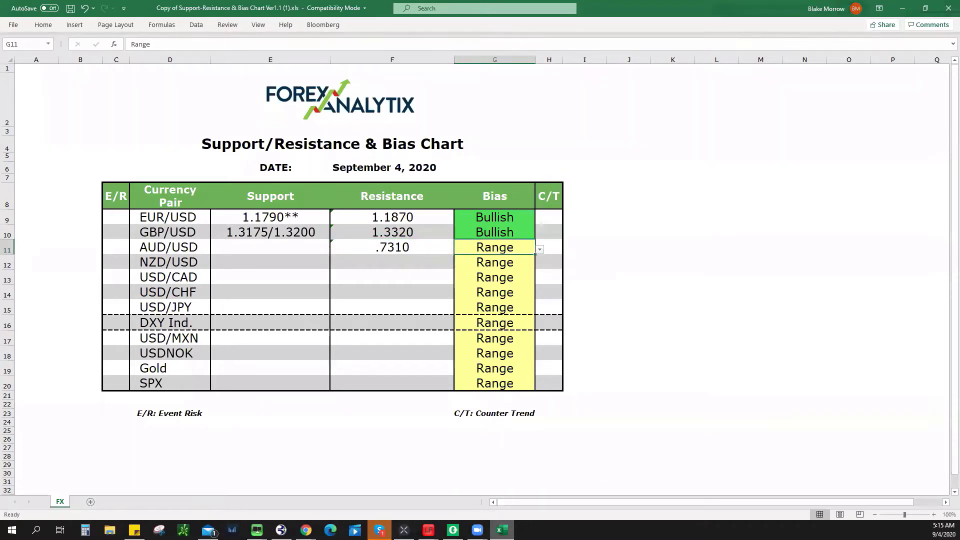
{"action": "key", "text": "alt+Tab"}
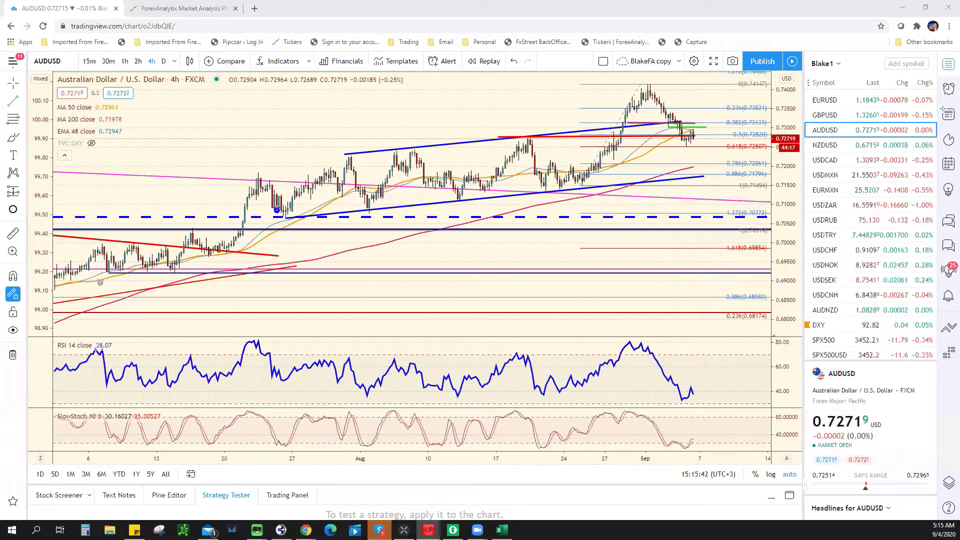
{"action": "key", "text": "alt+Tab"}
{"action": "left_click", "coordinate": [270, 248]}
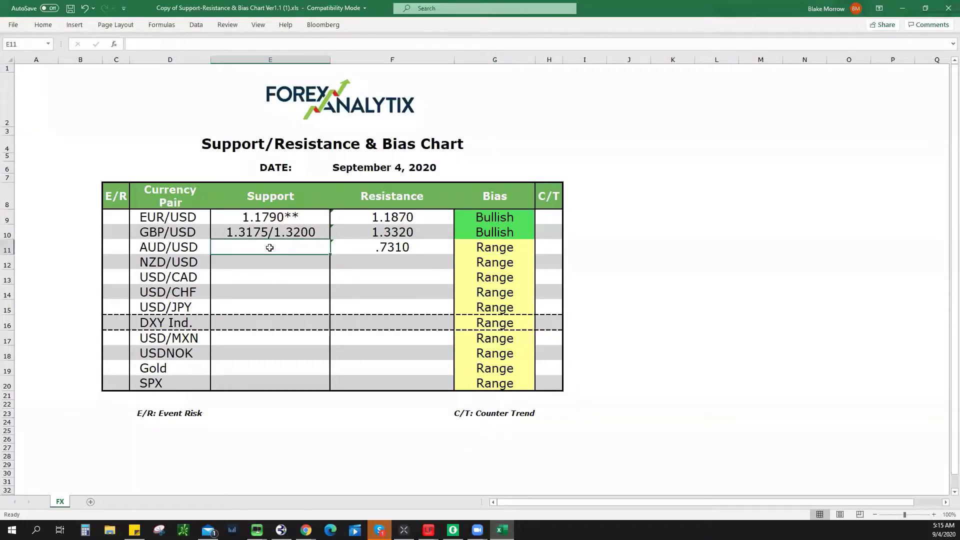
{"action": "type", "text": ".717"}
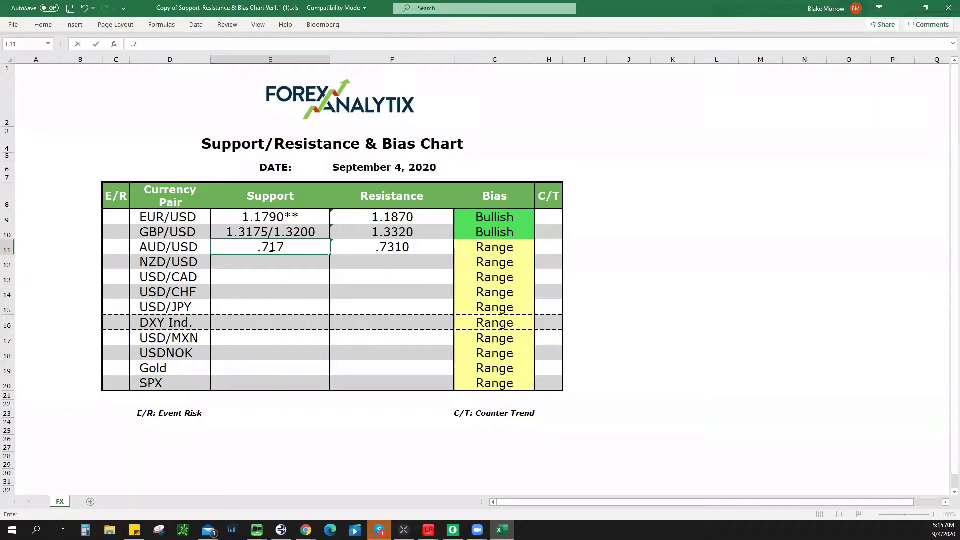
{"action": "type", "text": "5/.72"}
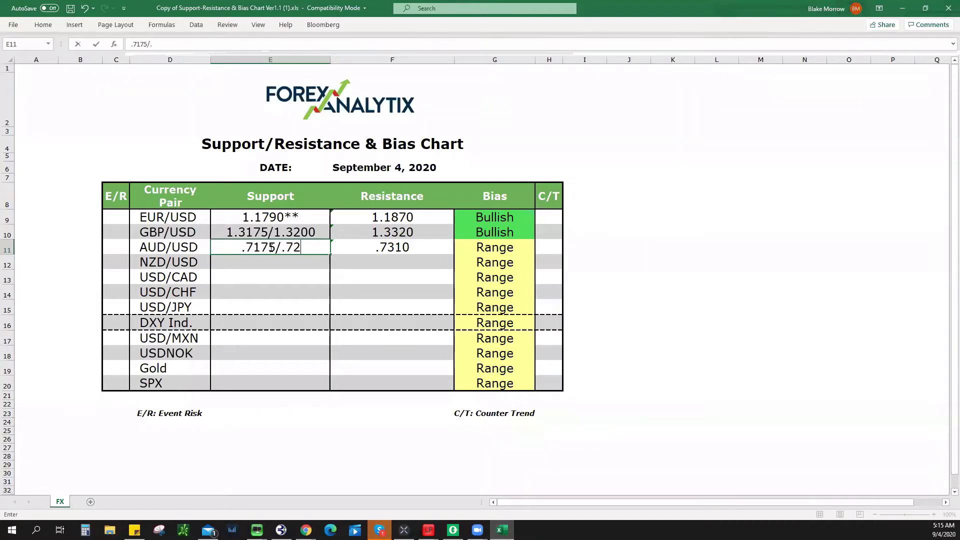
{"action": "type", "text": "50"}
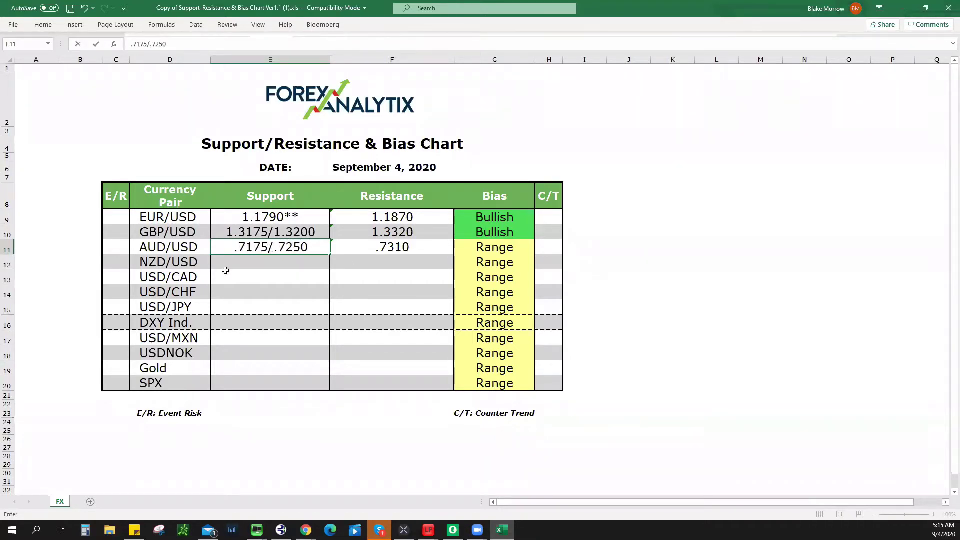
Load the NZDUSD chart and drag the green horizontal line's right end slightly lower
{"action": "key", "text": "alt+Tab"}
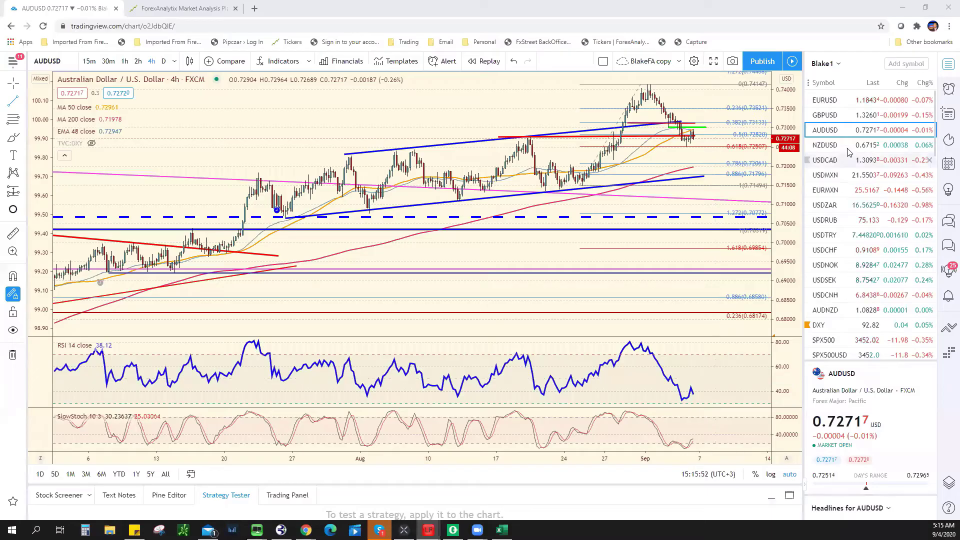
{"action": "left_click", "coordinate": [848, 146]}
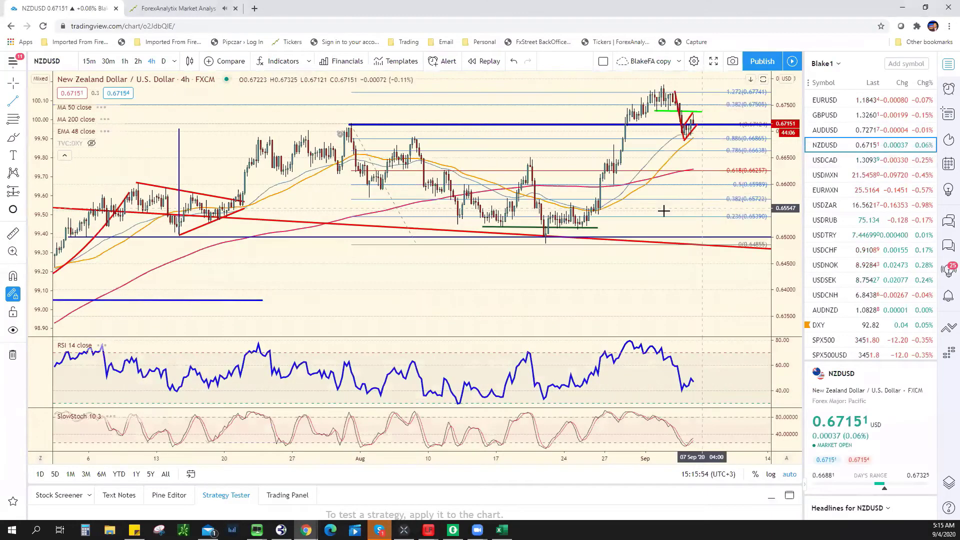
{"action": "scroll", "coordinate": [645, 198], "scroll_direction": "up", "scroll_amount": 3}
{"action": "scroll", "coordinate": [634, 173], "scroll_direction": "down", "scroll_amount": 2}
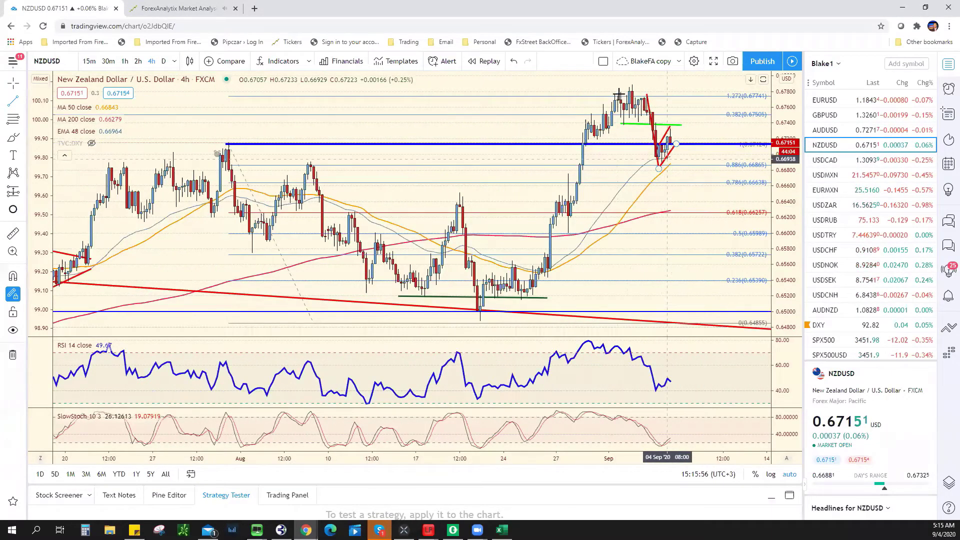
{"action": "left_click", "coordinate": [682, 124]}
{"action": "left_click_drag", "start_coordinate": [683, 123], "coordinate": [682, 124]}
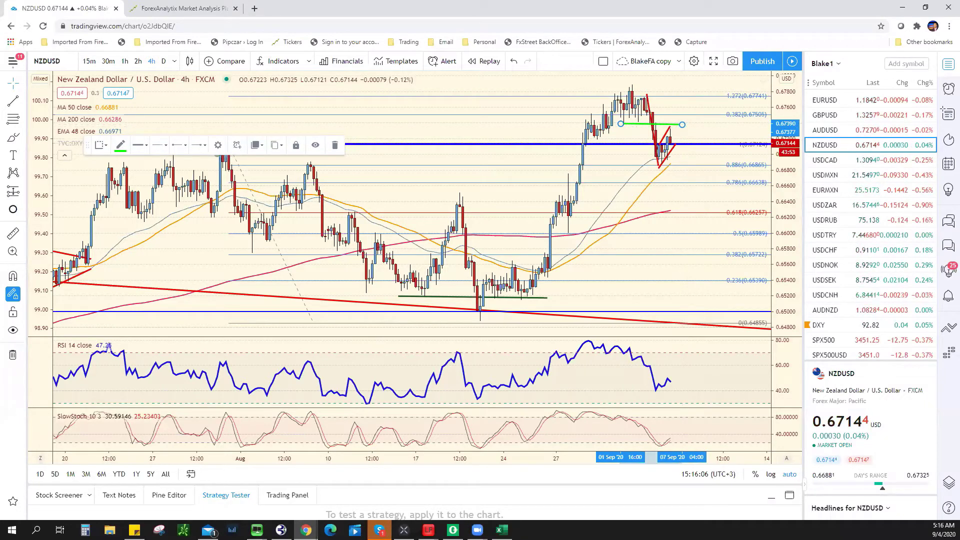
{"action": "key", "text": "alt+Tab"}
Type .6740 into the NZD/USD resistance cell F12 and switch back to TradingView
{"action": "left_click", "coordinate": [385, 259]}
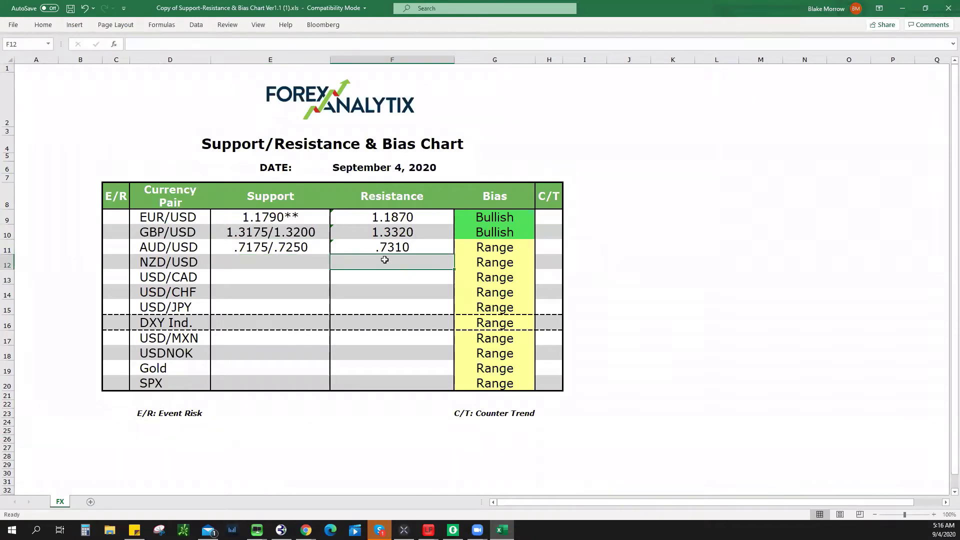
{"action": "type", "text": ".6740"}
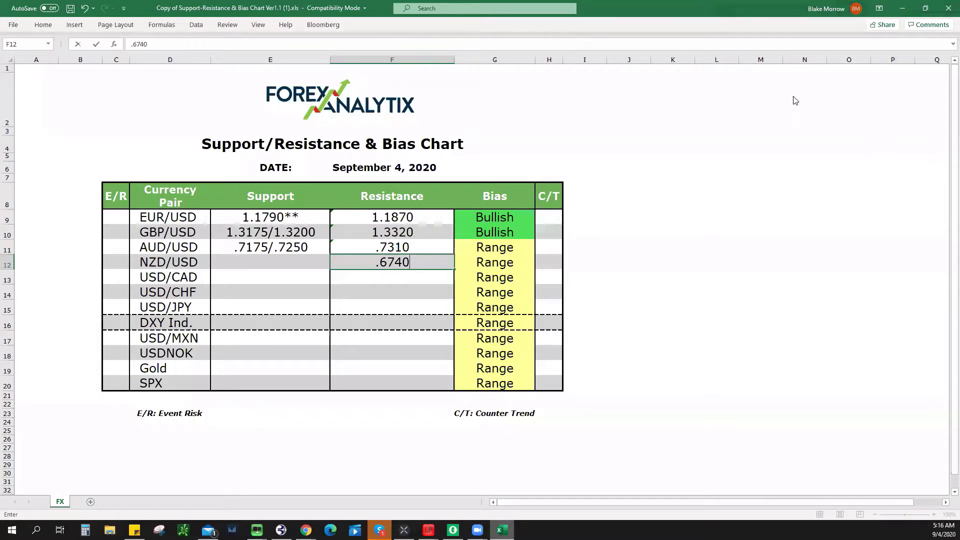
{"action": "key", "text": "alt+Tab"}
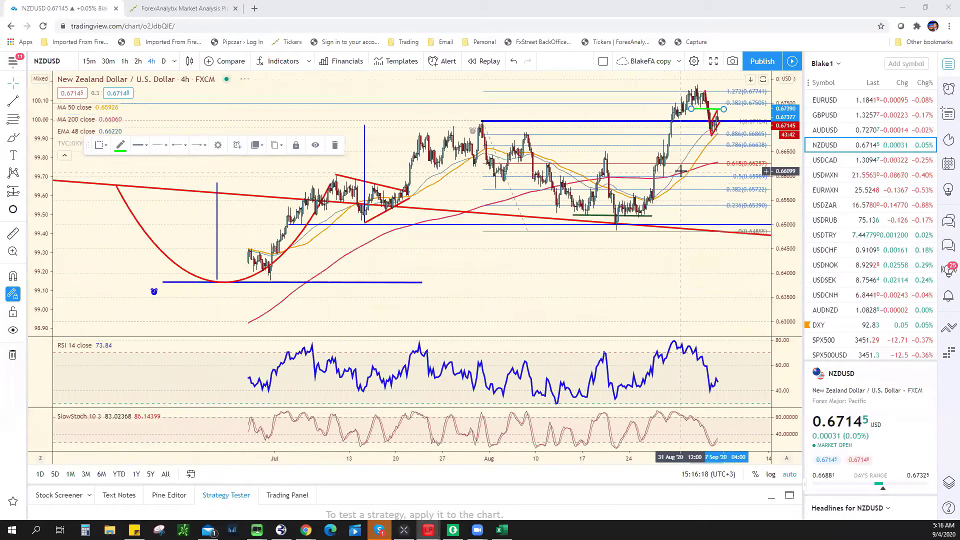
Draw a Fib retracement on NZDUSD from the August 20 low to the recent high
{"action": "scroll", "coordinate": [680, 171], "scroll_direction": "up", "scroll_amount": 5}
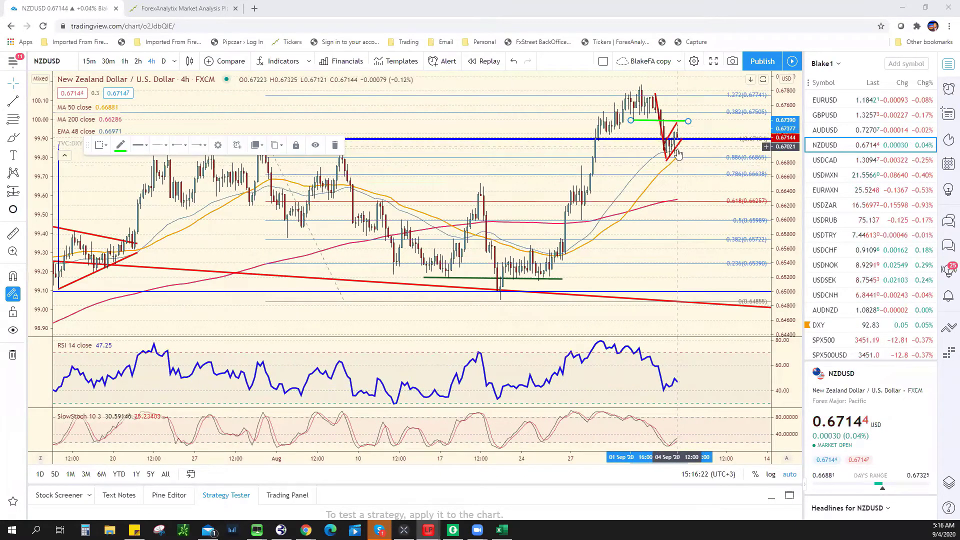
{"action": "left_click", "coordinate": [670, 162]}
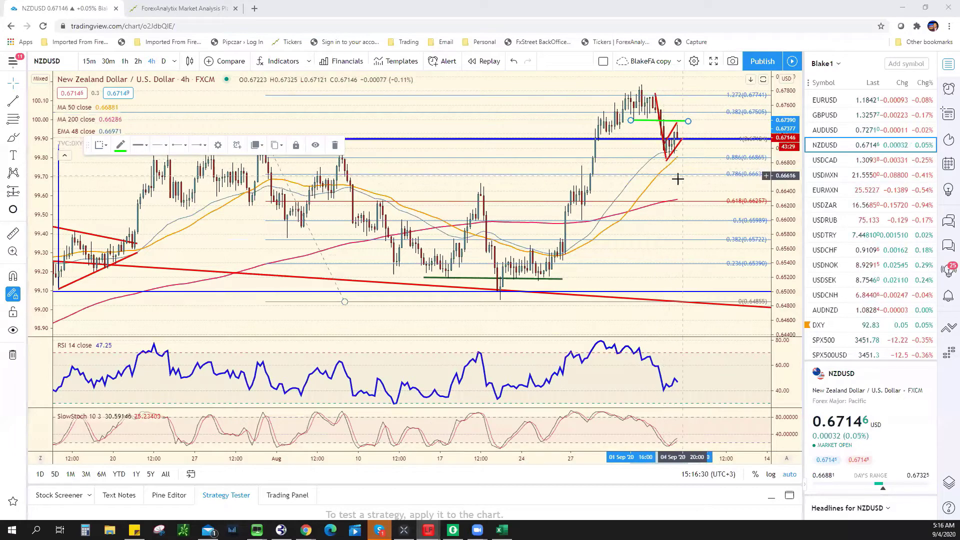
{"action": "left_click", "coordinate": [13, 119]}
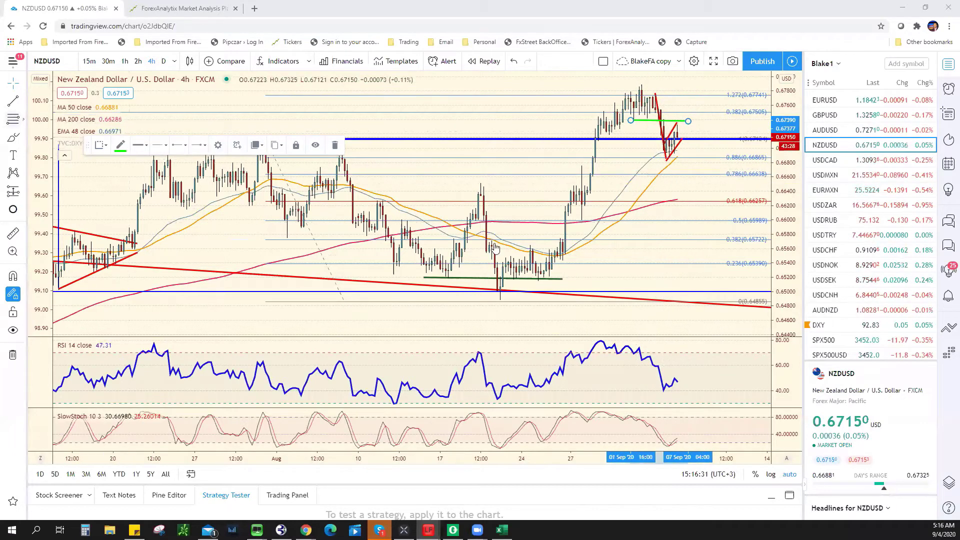
{"action": "left_click", "coordinate": [500, 301]}
{"action": "left_click", "coordinate": [555, 191]}
{"action": "left_click", "coordinate": [625, 85]}
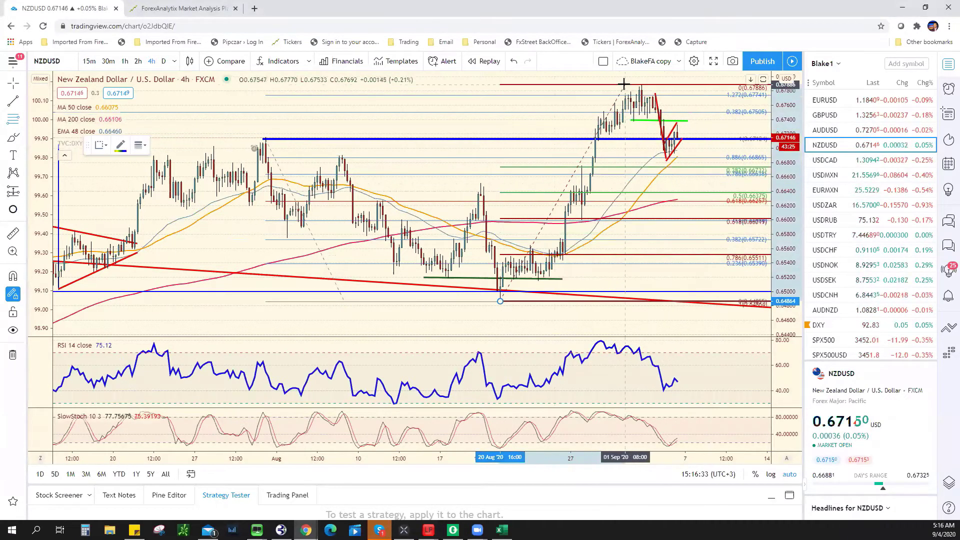
Apply the saved FA drawing template to the new retracement
{"action": "left_click", "coordinate": [100, 145]}
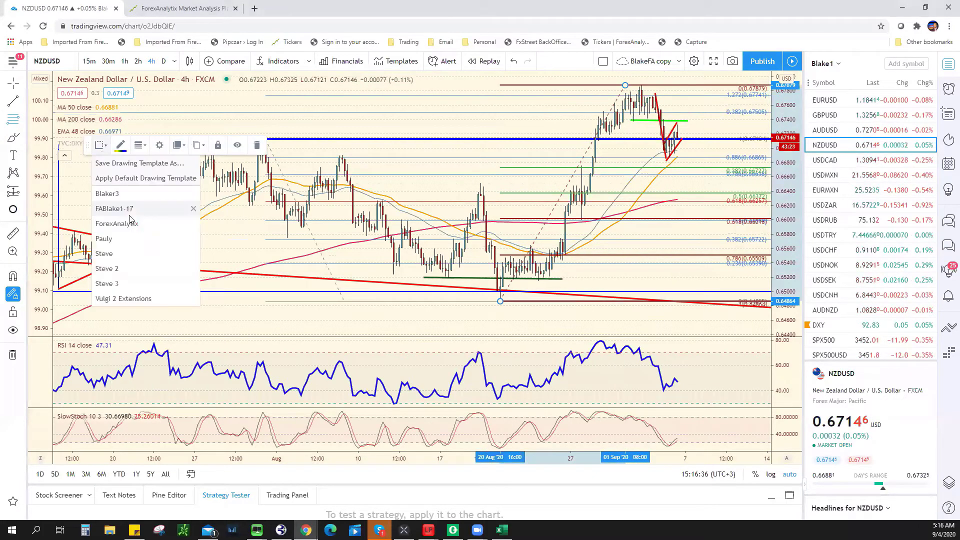
{"action": "left_click", "coordinate": [147, 205]}
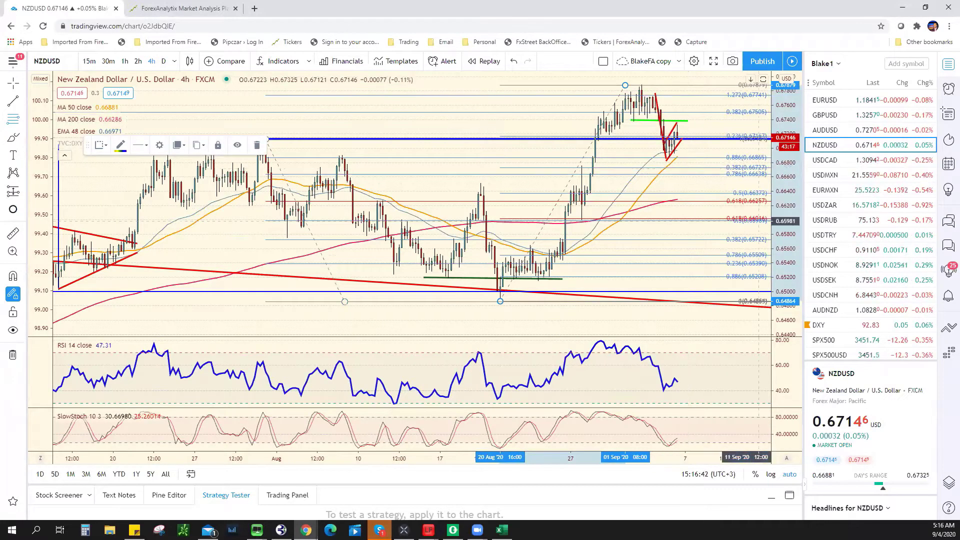
{"action": "key", "text": "alt+Tab"}
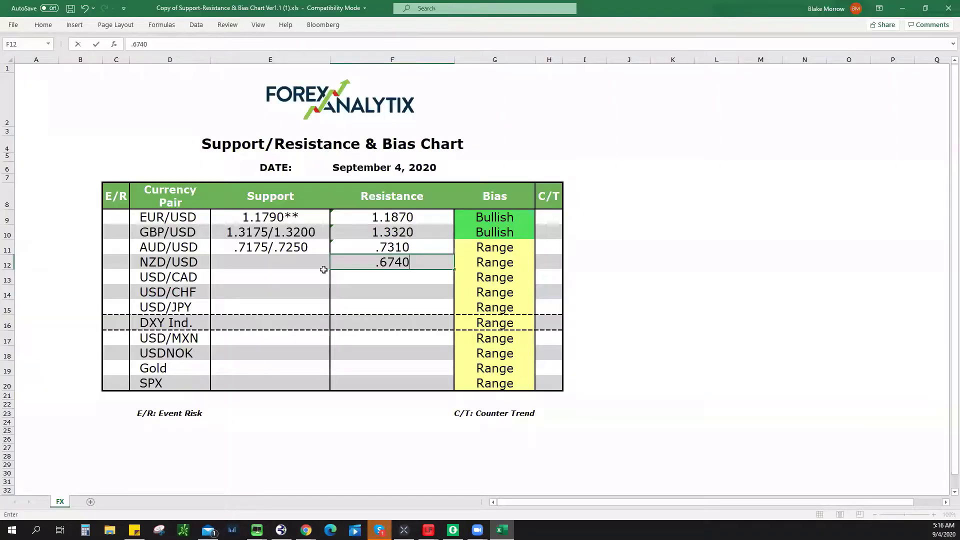
Commit .6740, enter .6672 as NZD/USD support with a Bullish bias, then load USDCAD
{"action": "left_click", "coordinate": [284, 256]}
{"action": "type", "text": ".6672"}
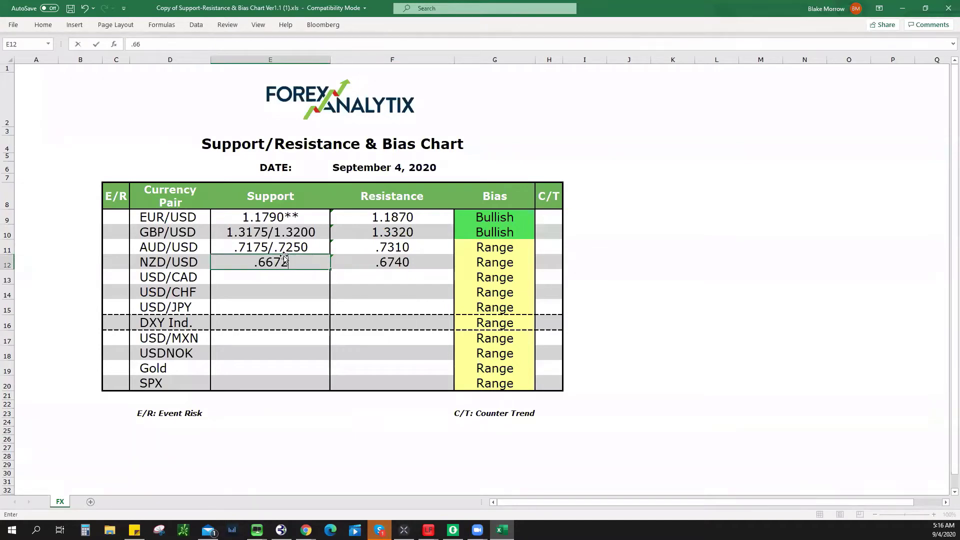
{"action": "left_click", "coordinate": [503, 268]}
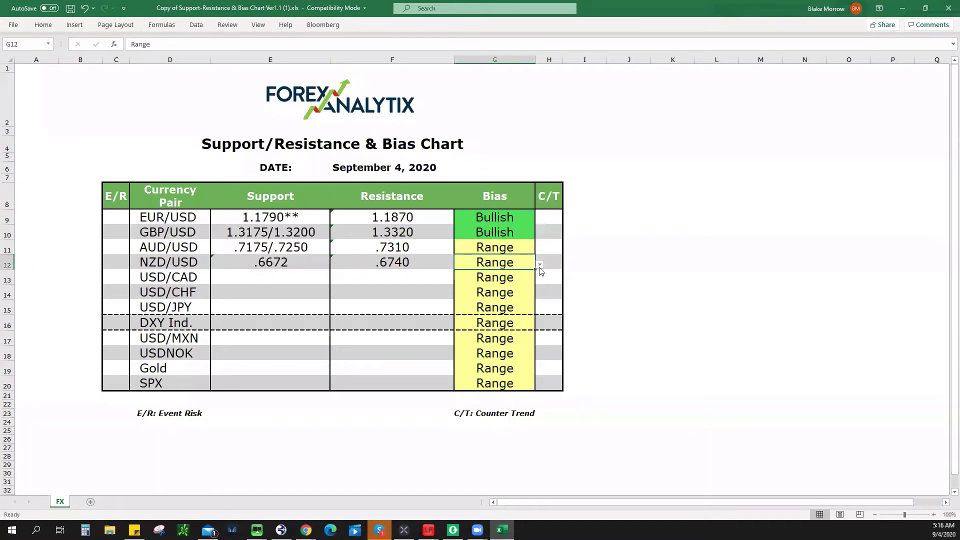
{"action": "left_click", "coordinate": [540, 264]}
{"action": "left_click", "coordinate": [531, 273]}
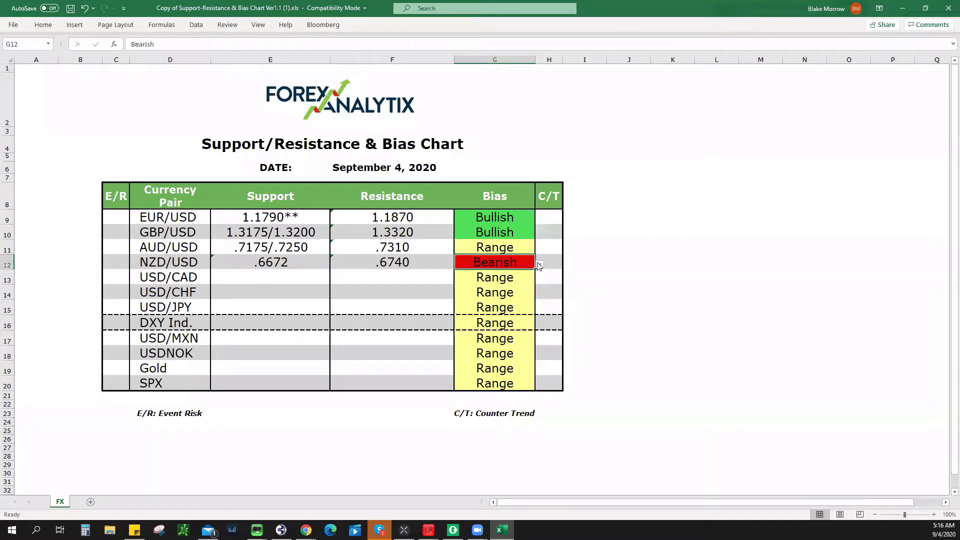
{"action": "left_click", "coordinate": [539, 264]}
{"action": "left_click", "coordinate": [524, 274]}
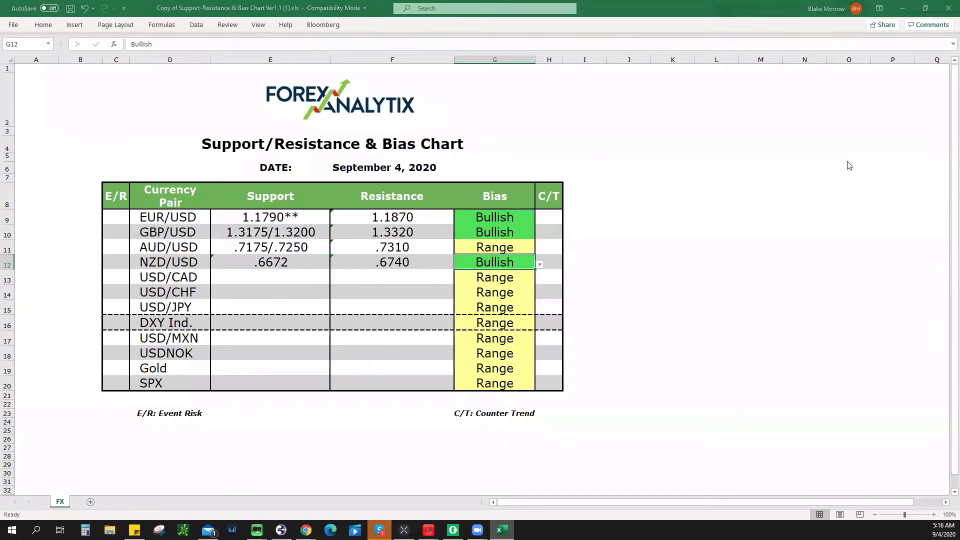
{"action": "key", "text": "alt+Tab"}
{"action": "key", "text": "Down"}
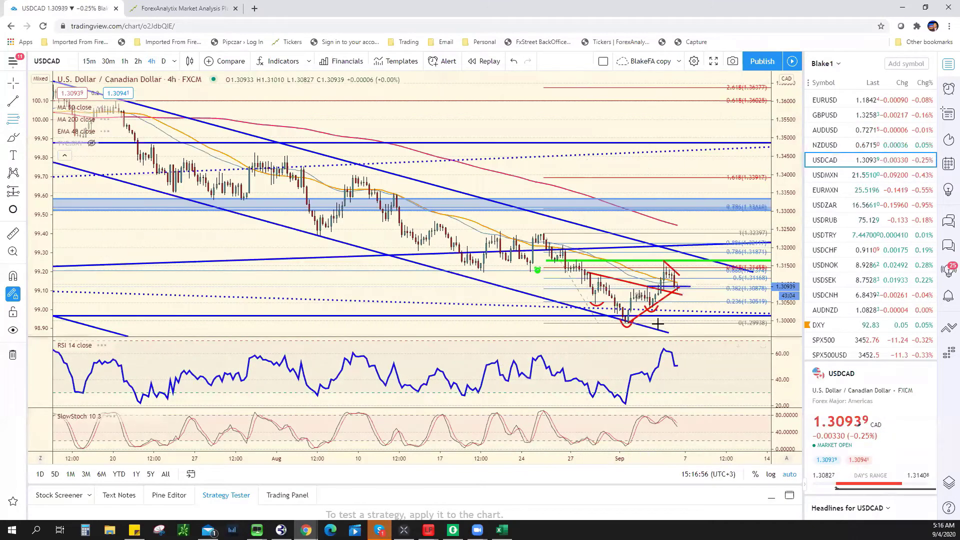
Zoom in on the last few weeks of USDCAD price action on the 4-hour chart
{"action": "scroll", "coordinate": [406, 256], "scroll_direction": "up", "scroll_amount": 3}
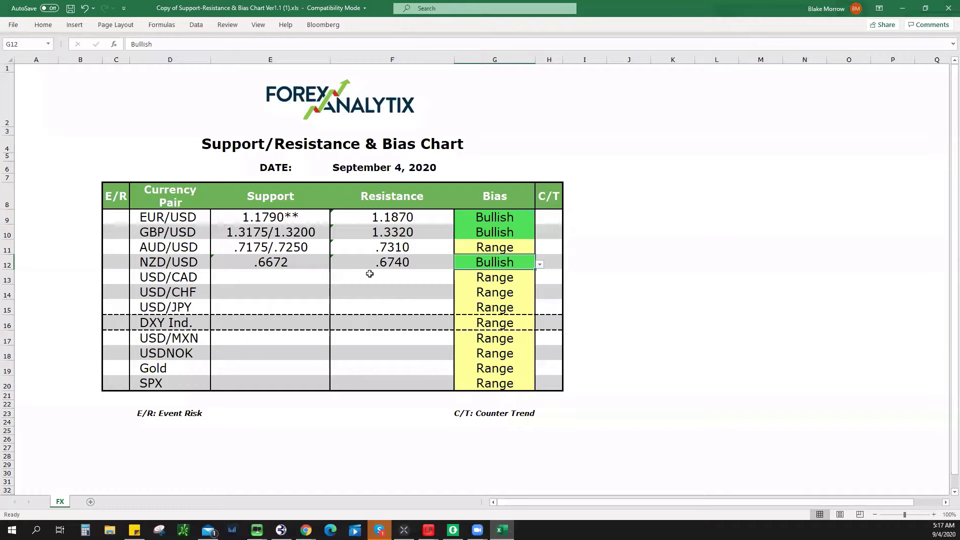
Enter 1.3170/1.3200 as USD/CAD resistance in F13, mark it Bearish, and minimize Excel
{"action": "left_click", "coordinate": [382, 279]}
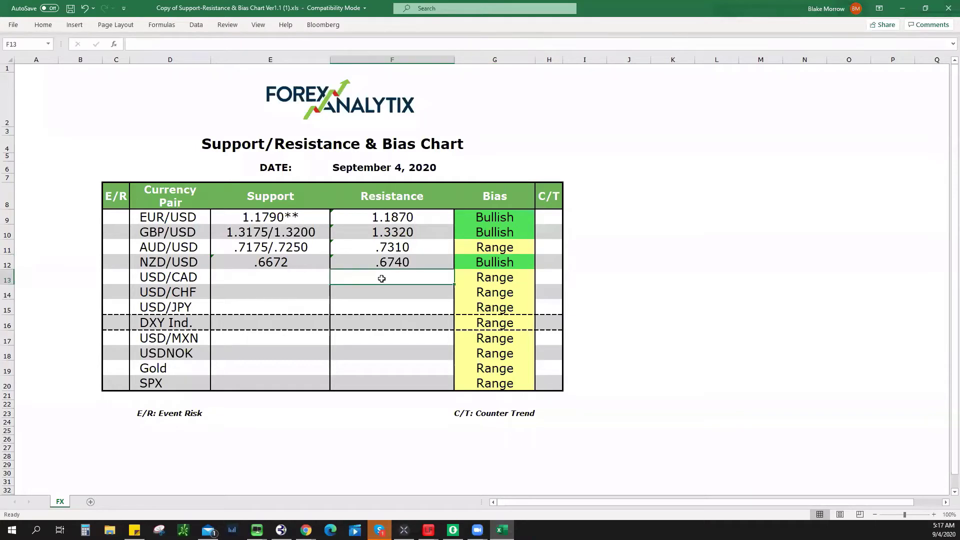
{"action": "type", "text": "1.317"}
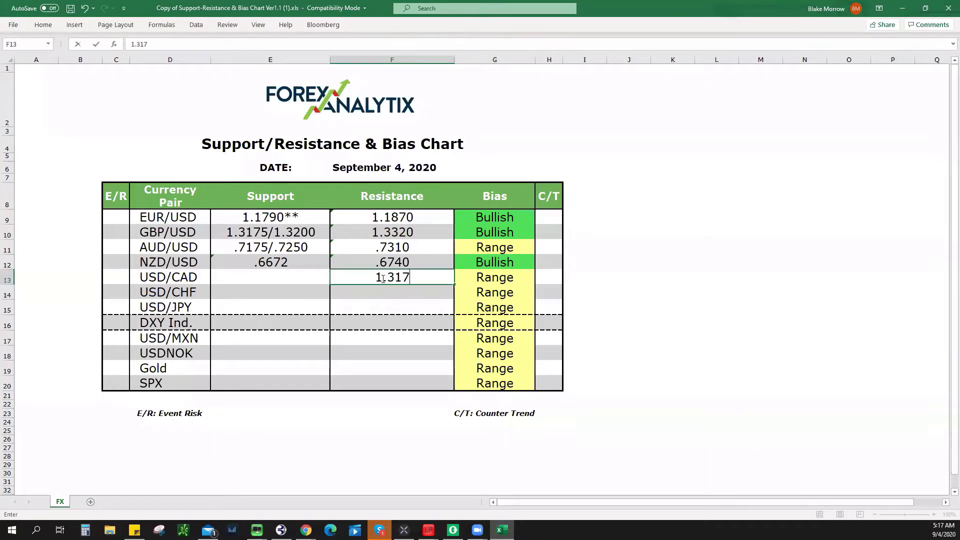
{"action": "type", "text": "0/1.3200"}
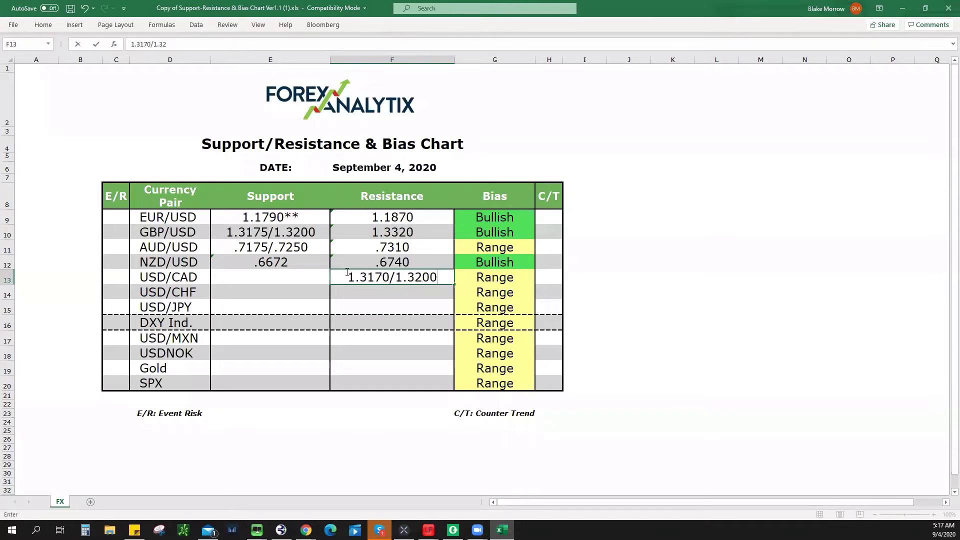
{"action": "left_click", "coordinate": [508, 279]}
{"action": "left_click", "coordinate": [540, 279]}
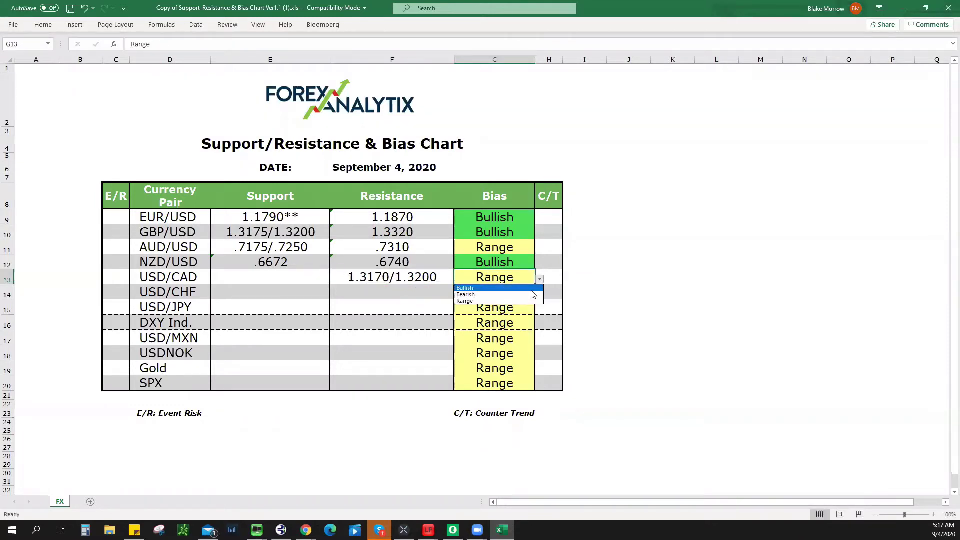
{"action": "left_click", "coordinate": [530, 293]}
{"action": "scroll", "coordinate": [652, 384], "scroll_direction": "down", "scroll_amount": 7}
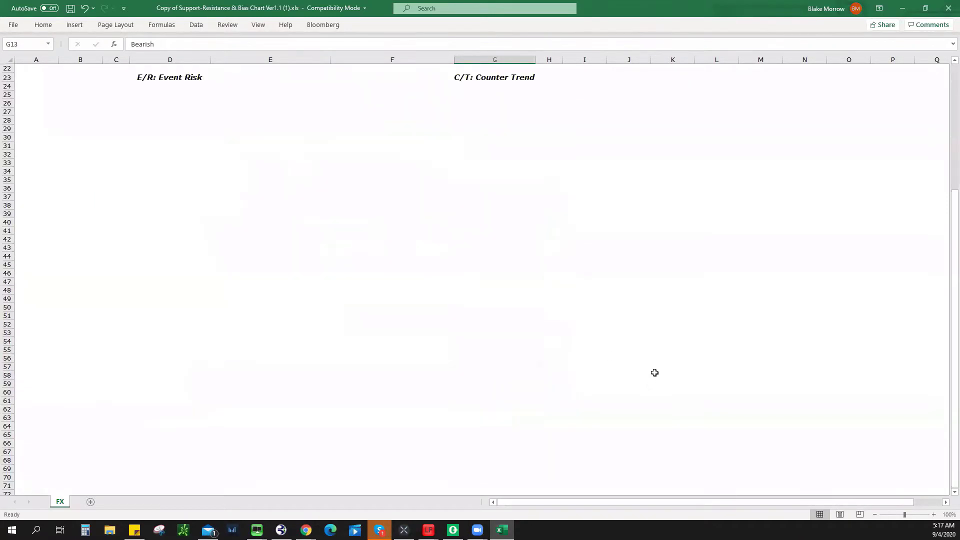
{"action": "scroll", "coordinate": [658, 358], "scroll_direction": "up", "scroll_amount": 7}
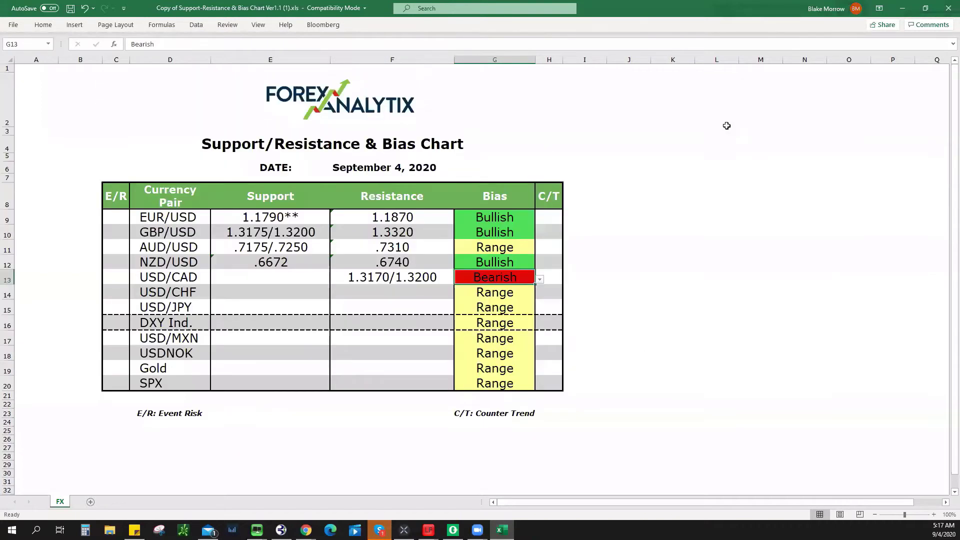
{"action": "left_click", "coordinate": [903, 8]}
{"action": "scroll", "coordinate": [570, 290], "scroll_direction": "down", "scroll_amount": 4}
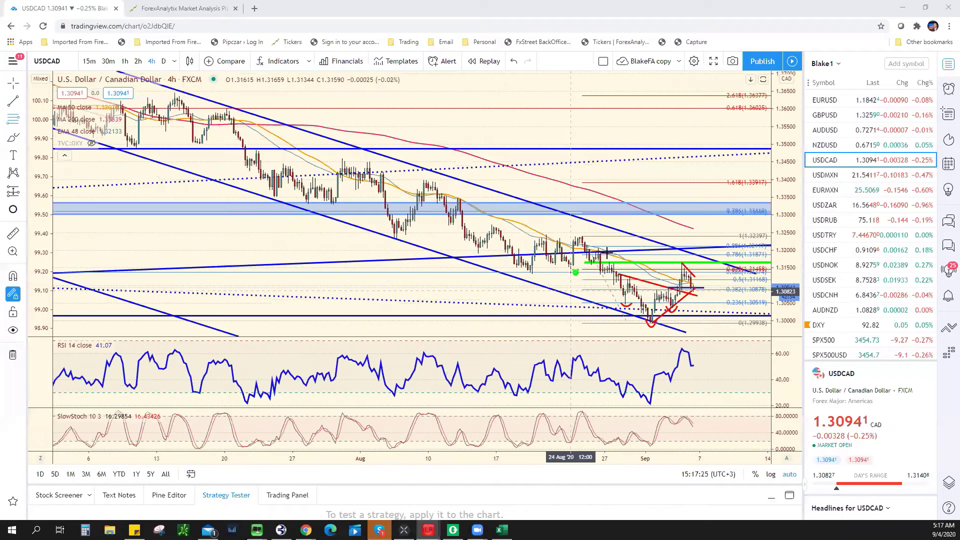
Drag the blue horizontal line on the USDCAD 4-hour chart down to 1.30831, then return to Excel
{"action": "scroll", "coordinate": [719, 315], "scroll_direction": "up", "scroll_amount": 6}
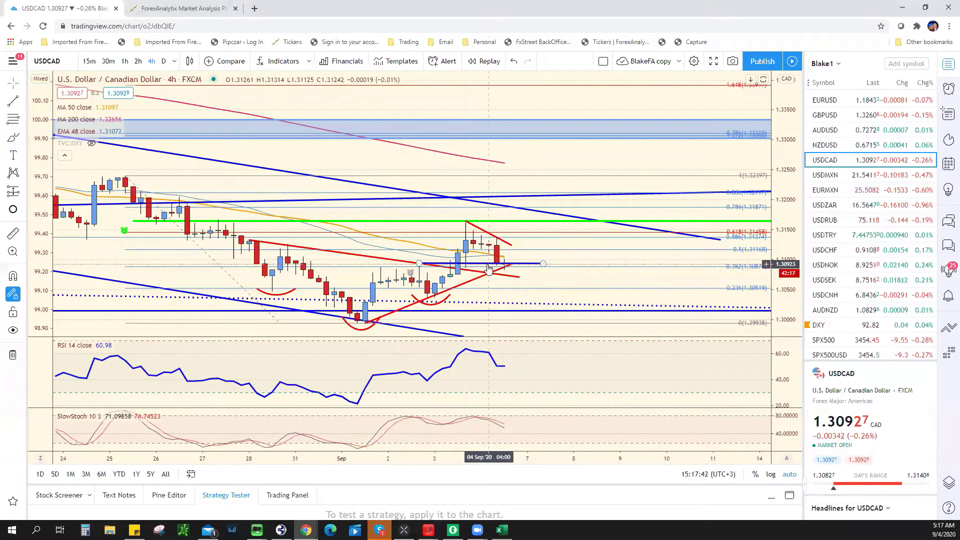
{"action": "mouse_move", "coordinate": [486, 264]}
{"action": "left_mouse_down"}
{"action": "mouse_move", "coordinate": [437, 270]}
{"action": "mouse_move", "coordinate": [551, 269]}
{"action": "left_mouse_up"}
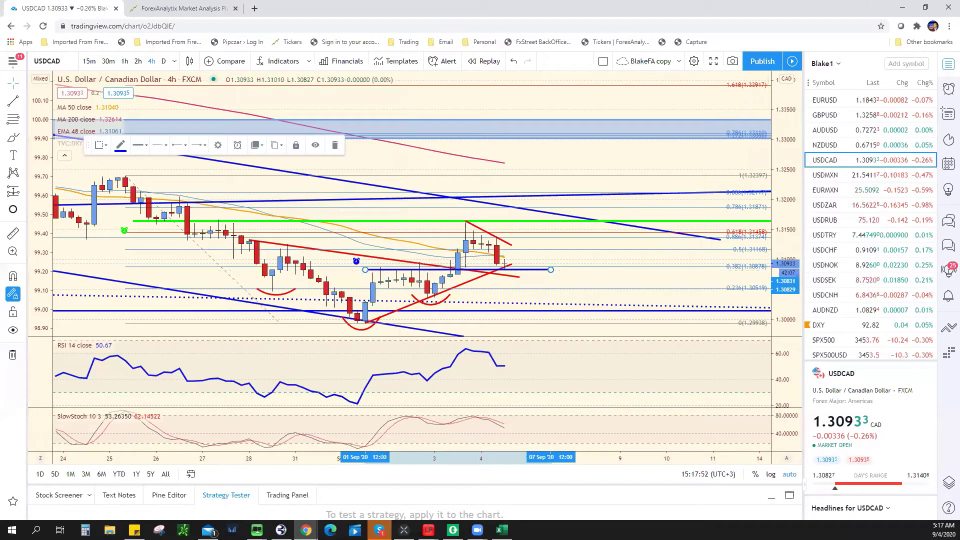
{"action": "key", "text": "alt+Tab"}
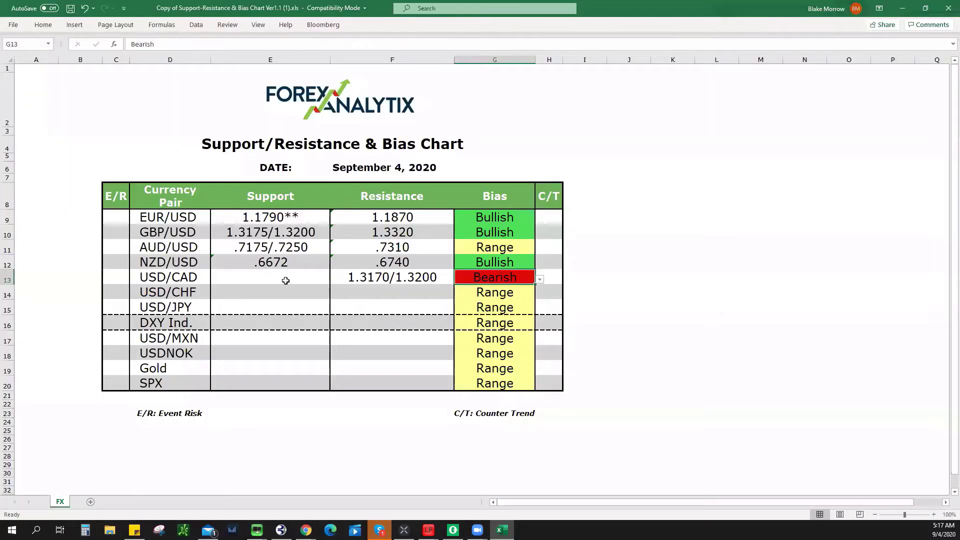
Enter 1.3080 as the USD/CAD support in E13, then dismiss TradingView's USDCAD alert
{"action": "left_click", "coordinate": [286, 281]}
{"action": "type", "text": "1.3080"}
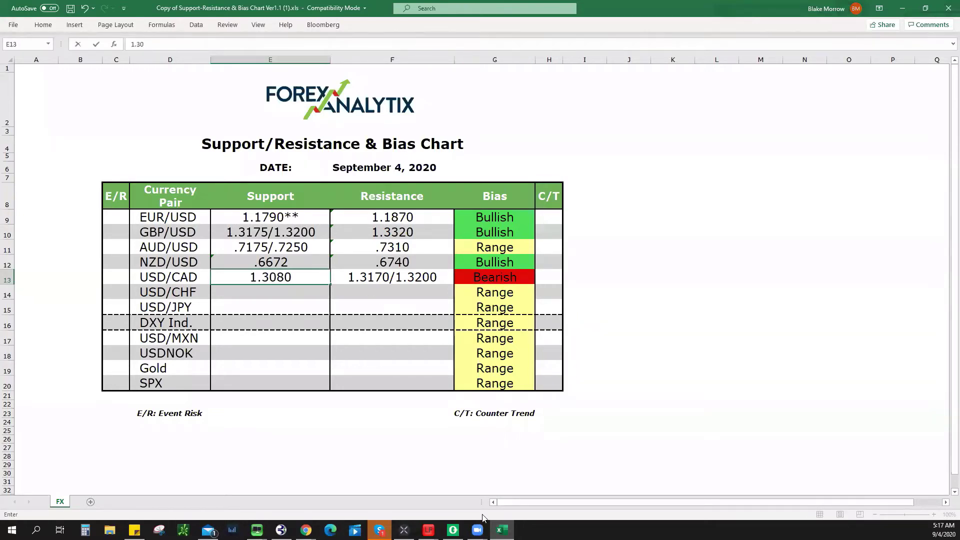
{"action": "key", "text": "alt+Tab"}
{"action": "left_click", "coordinate": [527, 304]}
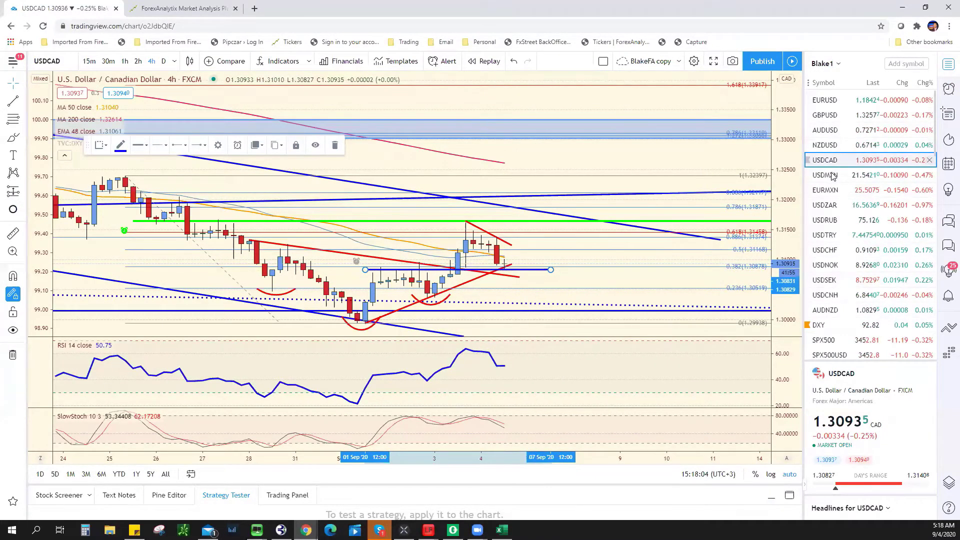
Show USDMXN from the watchlist on the daily timeframe, zoom to review it, and return to Excel
{"action": "key", "text": "Down"}
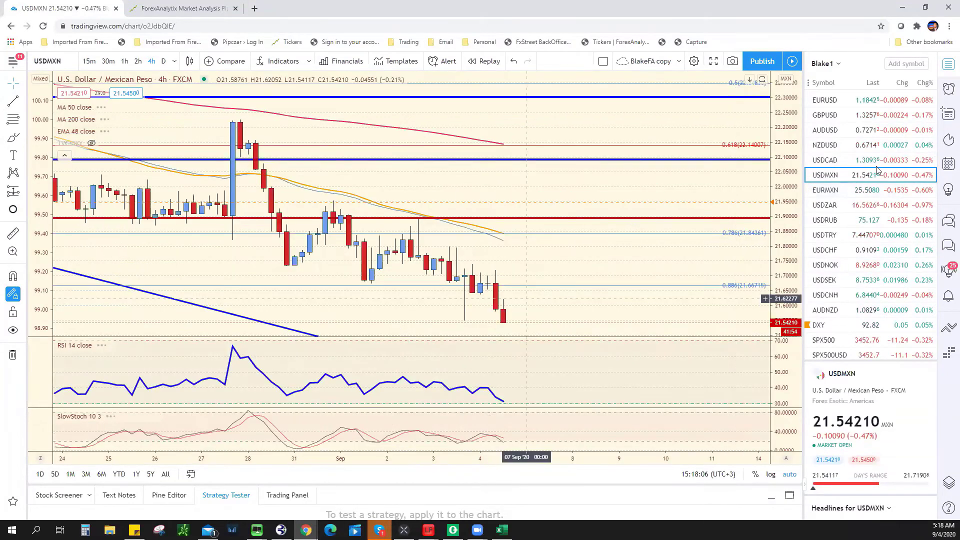
{"action": "key", "text": "Up"}
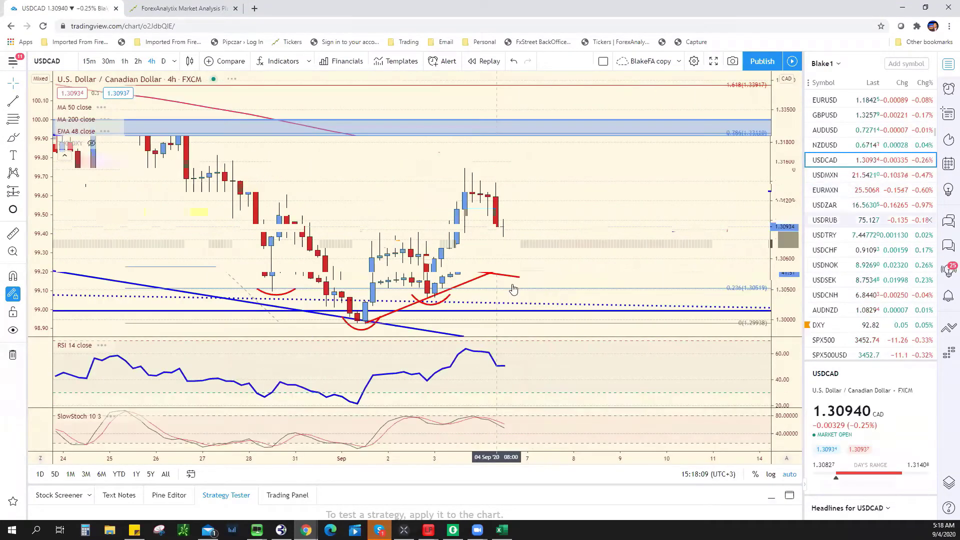
{"action": "left_click", "coordinate": [887, 179]}
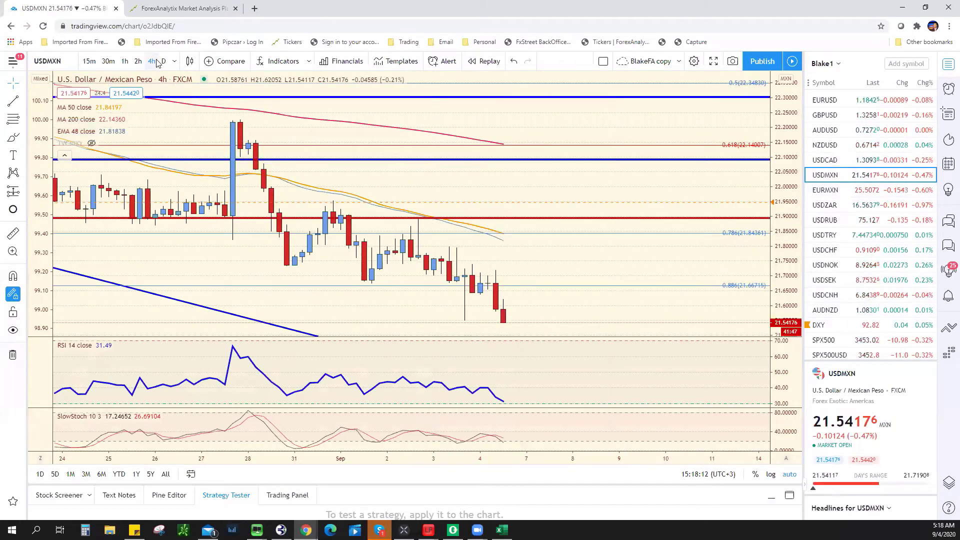
{"action": "left_click", "coordinate": [163, 61]}
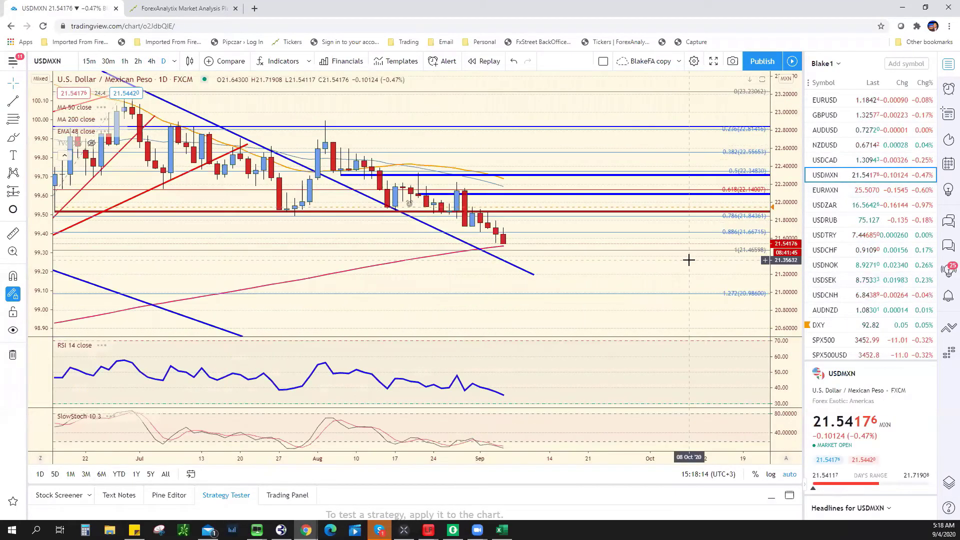
{"action": "scroll", "coordinate": [689, 260], "scroll_direction": "up", "scroll_amount": 2}
{"action": "scroll", "coordinate": [599, 255], "scroll_direction": "down", "scroll_amount": 1}
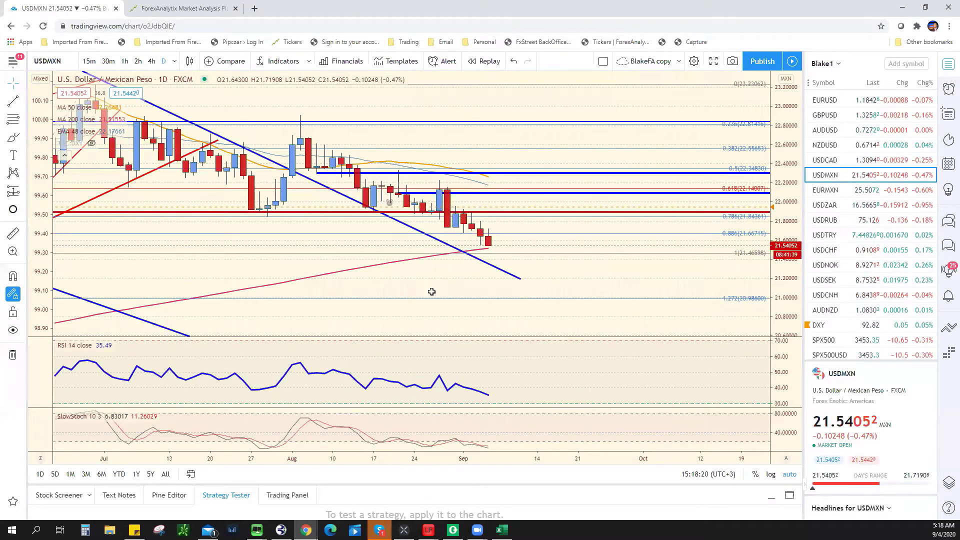
{"action": "key", "text": "alt+Tab"}
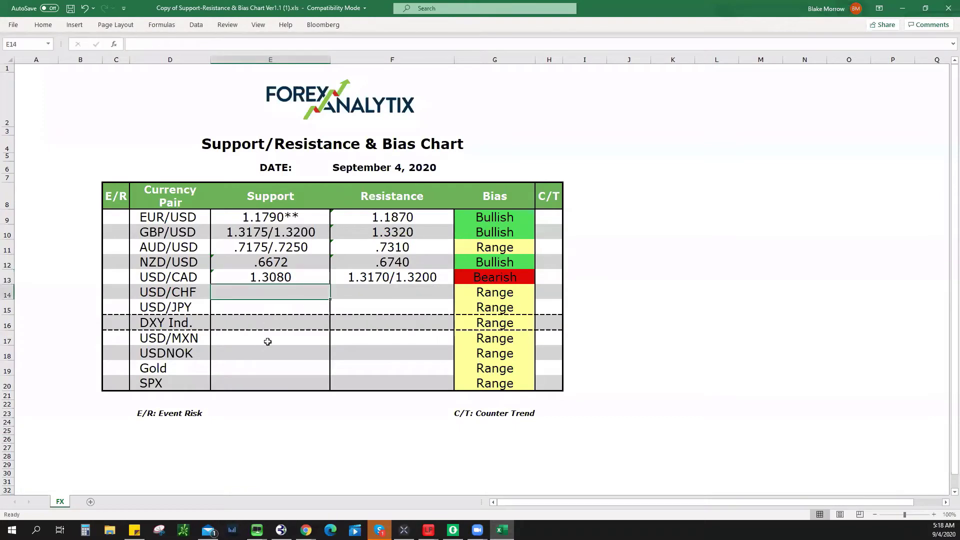
Type 21.5000 into E17 as the USD/MXN support and switch back to TradingView
{"action": "left_click", "coordinate": [267, 342]}
{"action": "type", "text": "21"}
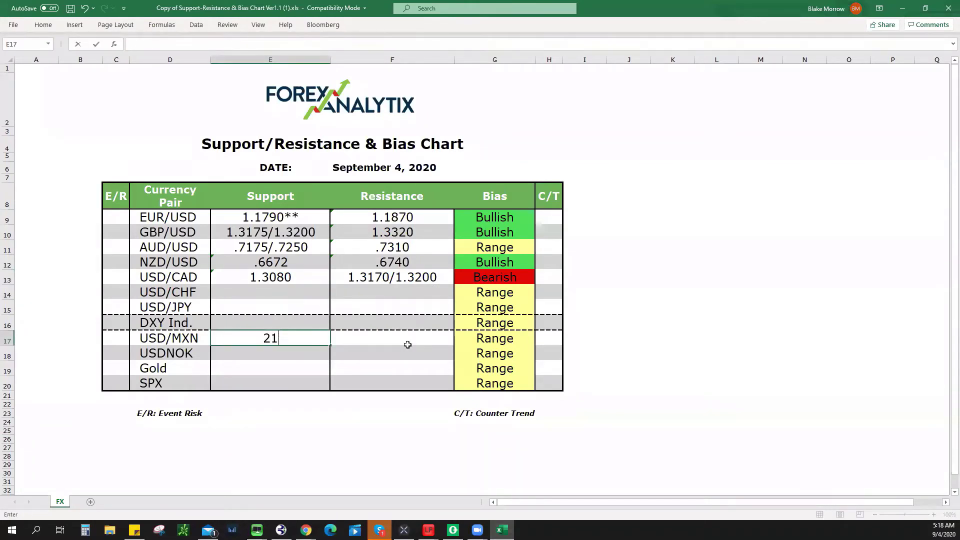
{"action": "type", "text": ".5000"}
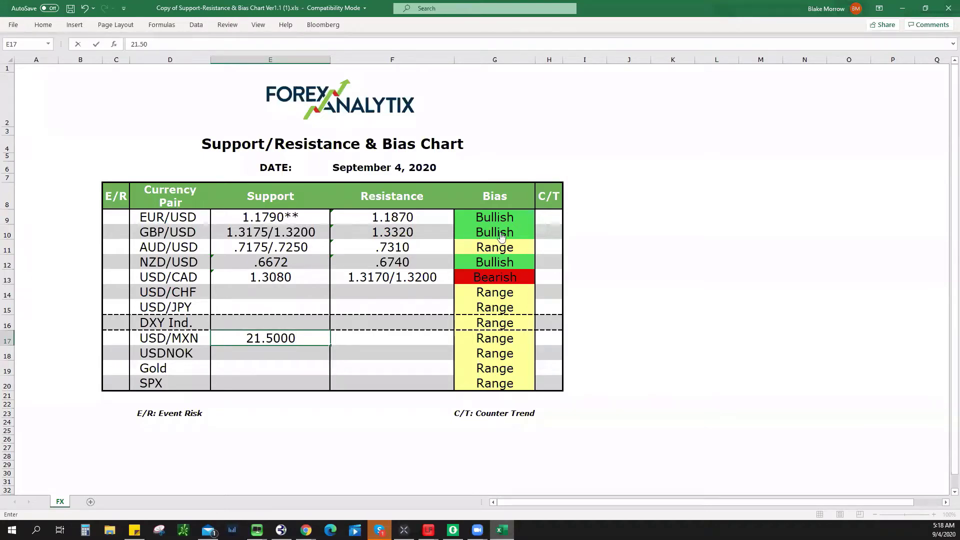
{"action": "key", "text": "alt+Tab"}
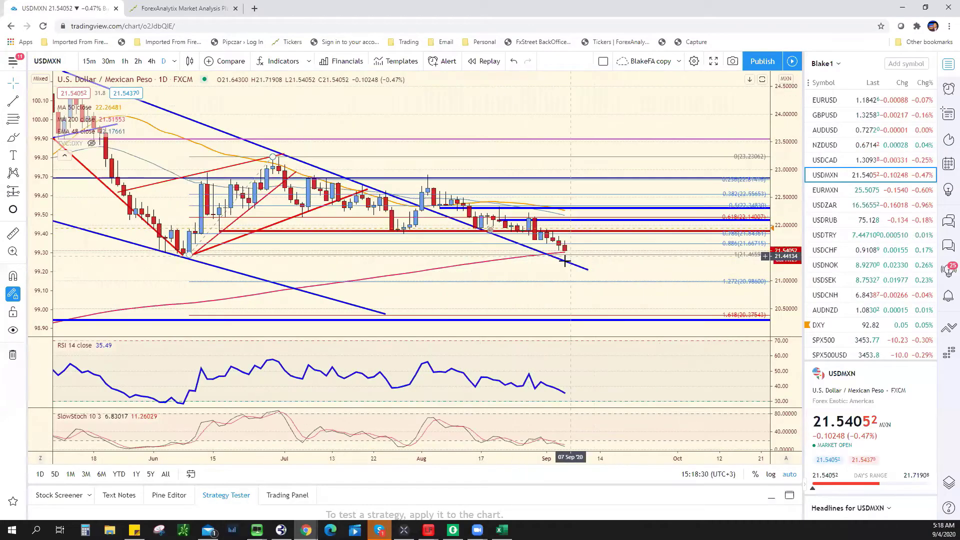
Zoom out the USDMXN daily chart to see history back to March, then return to Excel
{"action": "scroll", "coordinate": [564, 261], "scroll_direction": "down", "scroll_amount": 2}
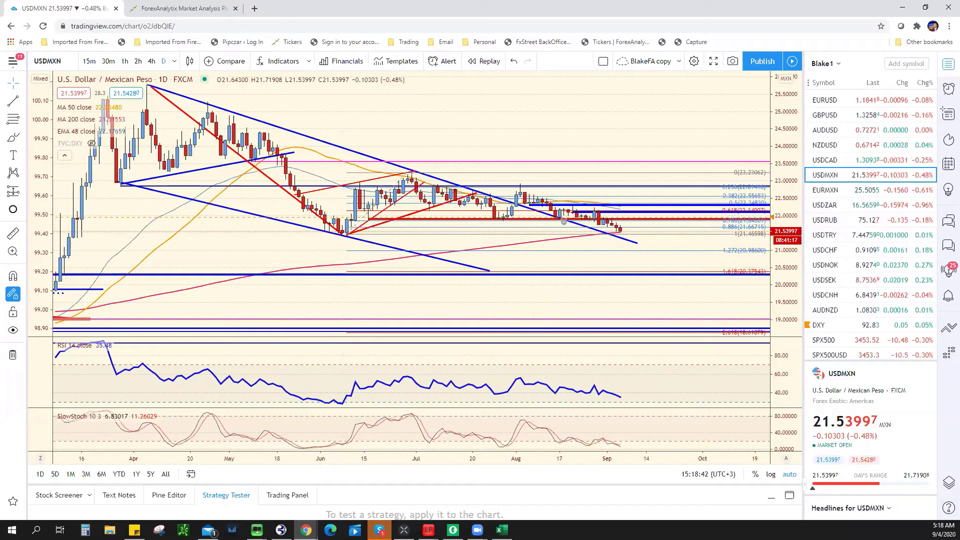
{"action": "key", "text": "alt+Tab"}
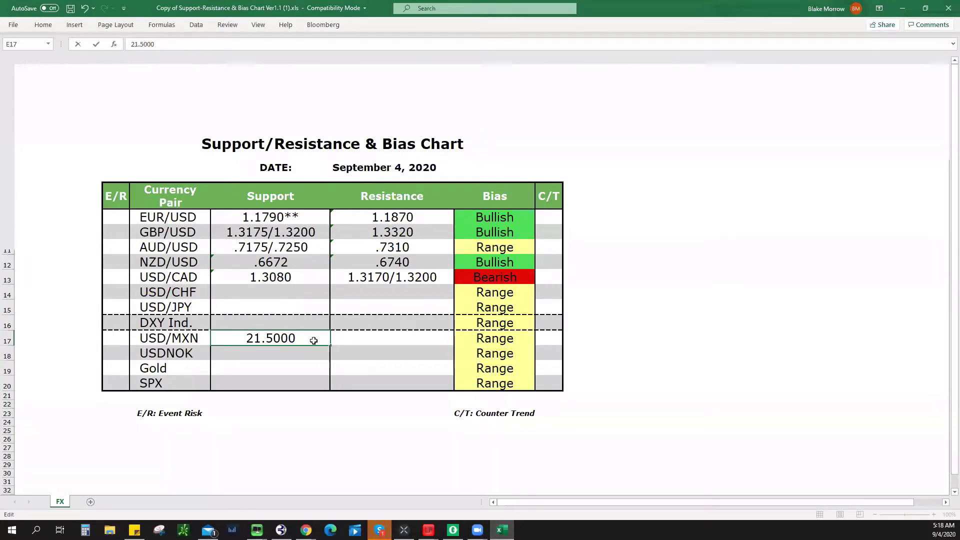
Enter USD/MXN support 21.4500/21.5000, resistance 22.0000 and a Bearish bias in row 17
{"action": "type", "text": "21.4500"}
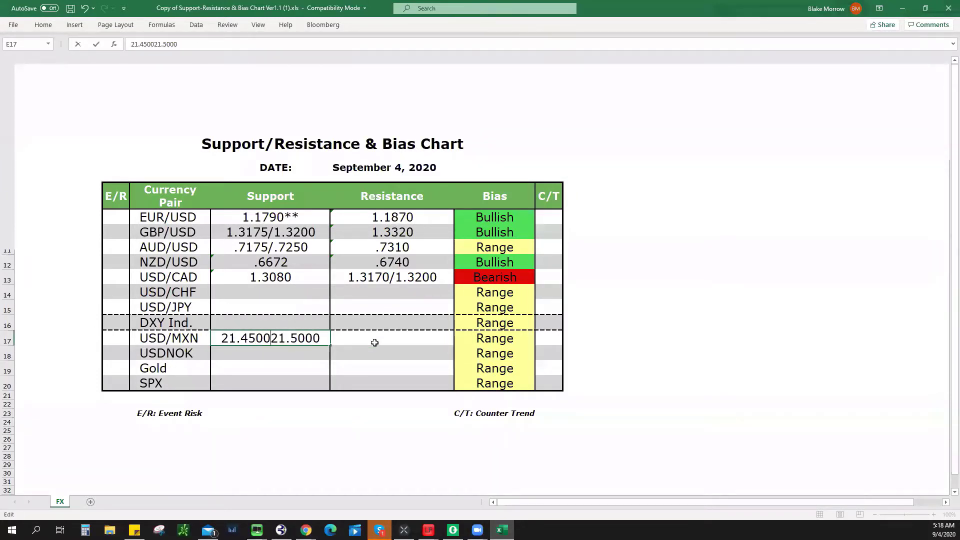
{"action": "type", "text": "/"}
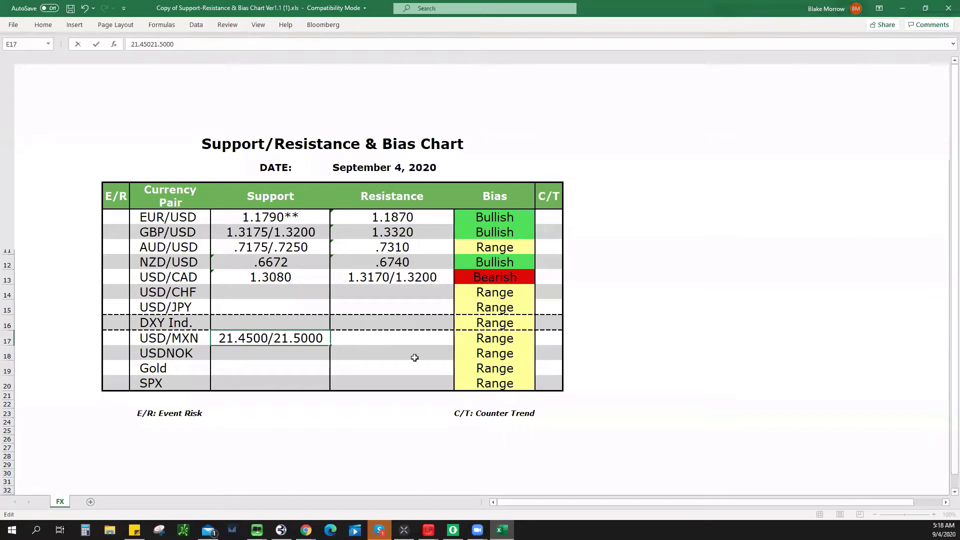
{"action": "left_click", "coordinate": [399, 341]}
{"action": "type", "text": "22."}
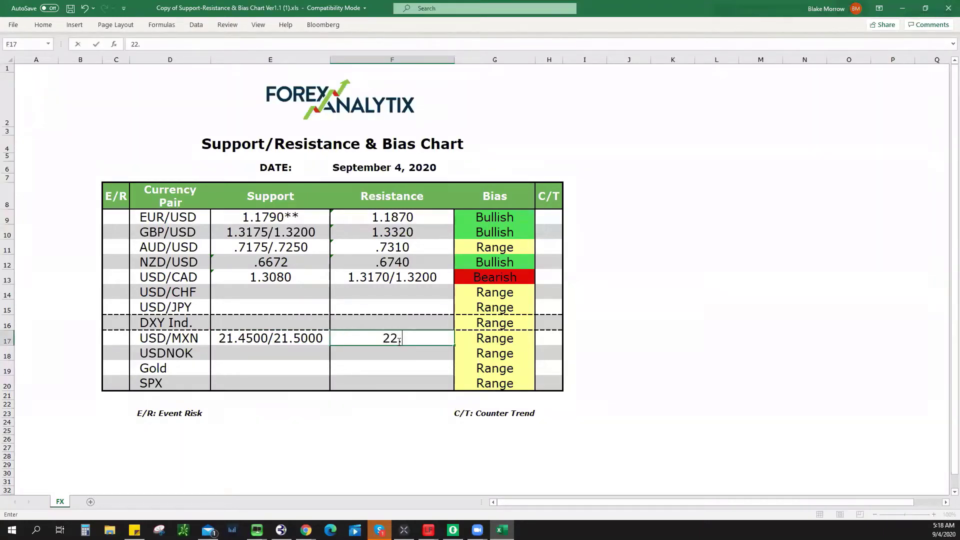
{"action": "type", "text": "0000"}
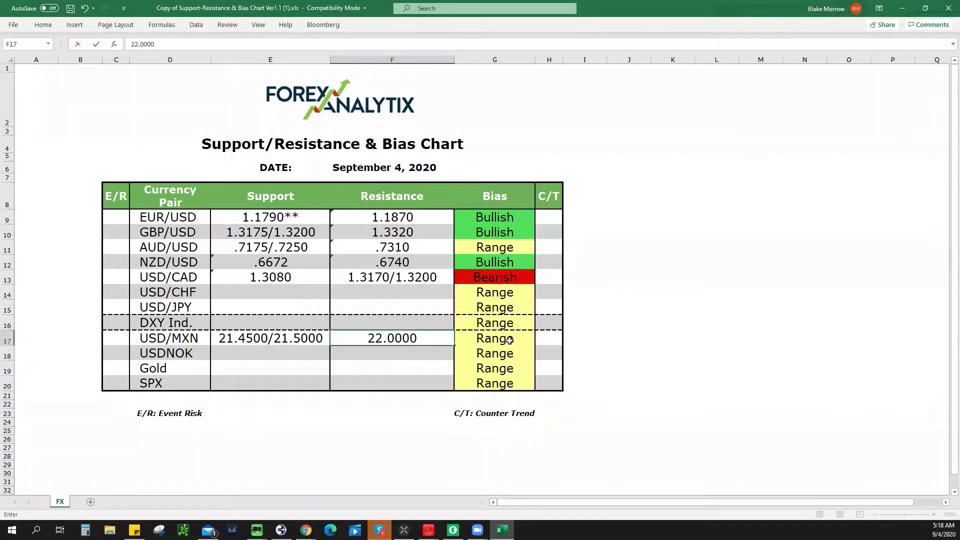
{"action": "left_click", "coordinate": [509, 340]}
{"action": "left_click", "coordinate": [540, 341]}
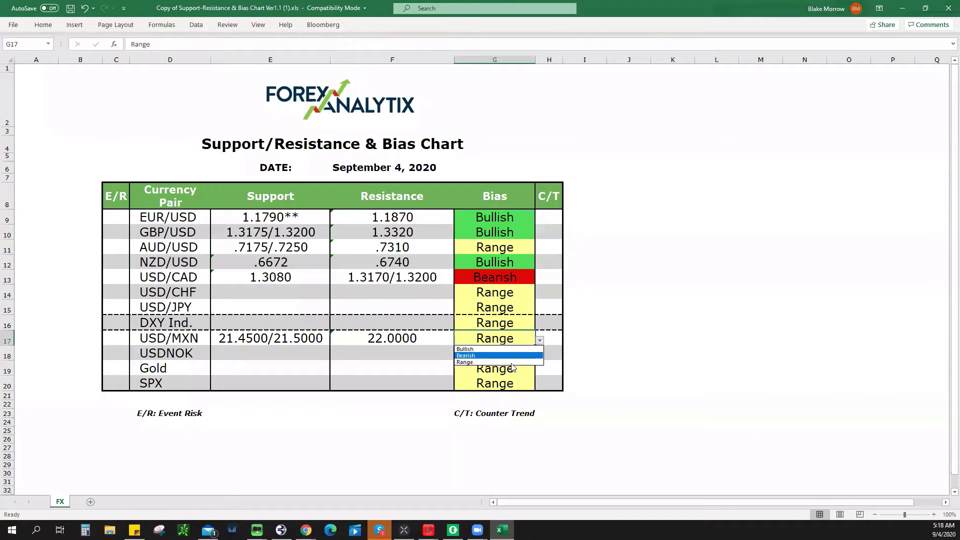
{"action": "left_click", "coordinate": [514, 356]}
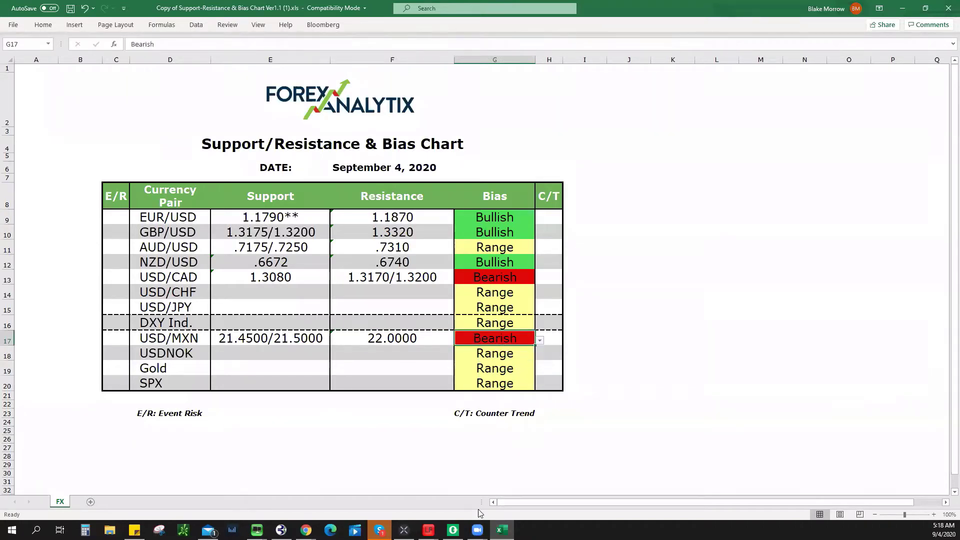
After rechecking the USDMXN chart, change the USD/MXN resistance in F17 to 21.9500
{"action": "key", "text": "alt+Tab"}
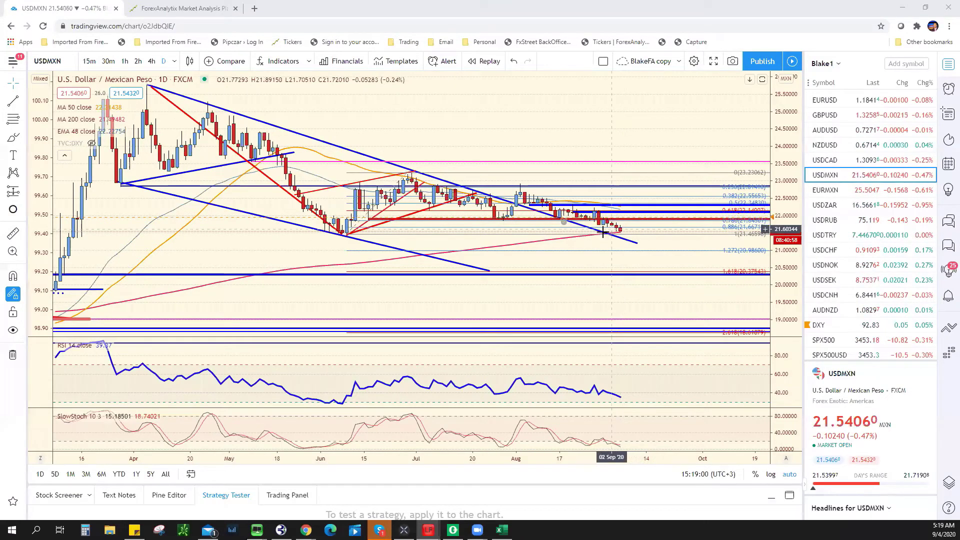
{"action": "scroll", "coordinate": [367, 221], "scroll_direction": "up", "scroll_amount": 5}
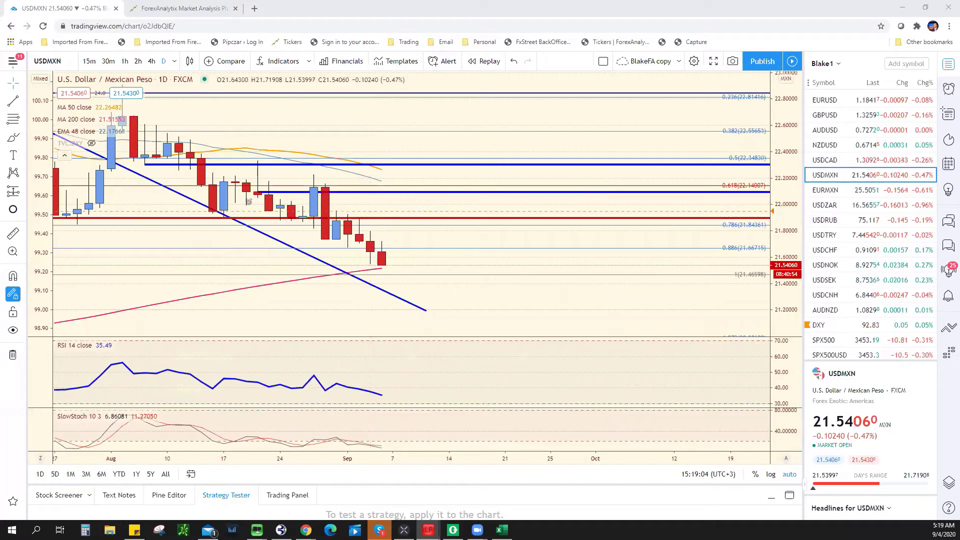
{"action": "key", "text": "alt+Tab"}
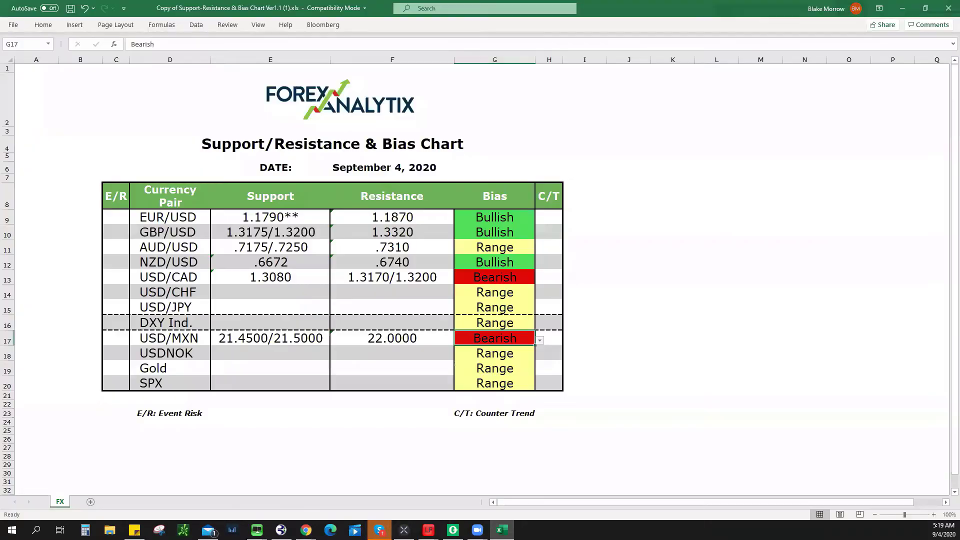
{"action": "left_click", "coordinate": [422, 342]}
{"action": "type", "text": "2"}
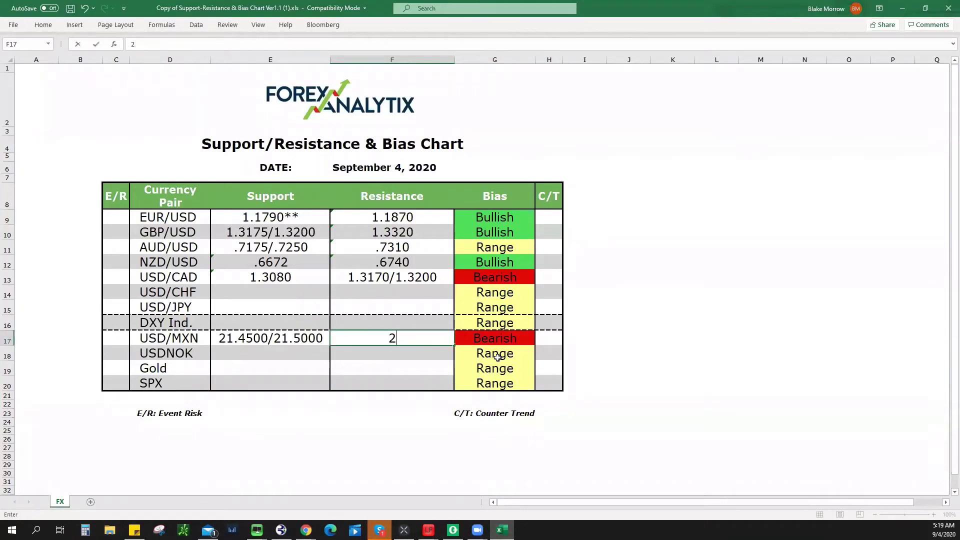
{"action": "type", "text": "1.9500"}
{"action": "left_click", "coordinate": [317, 339]}
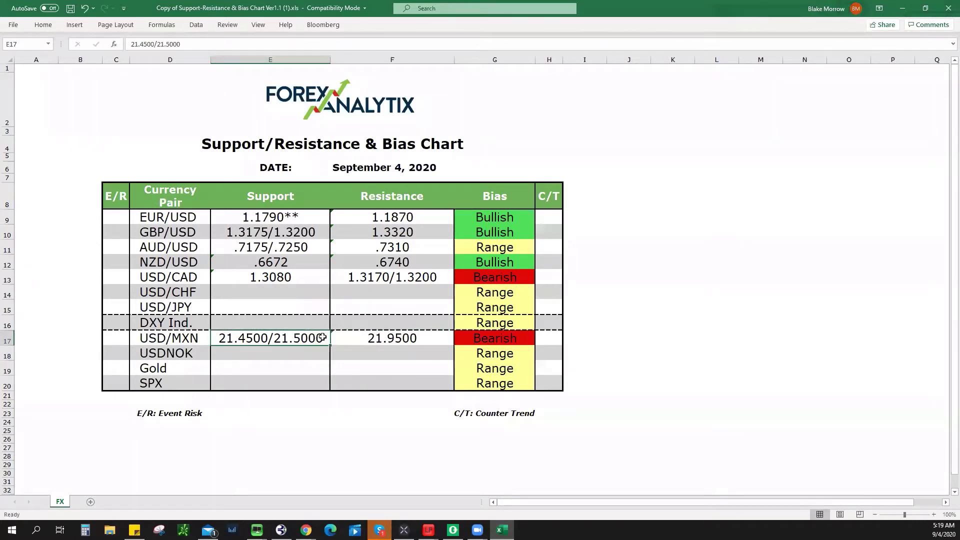
{"action": "double_click", "coordinate": [323, 338]}
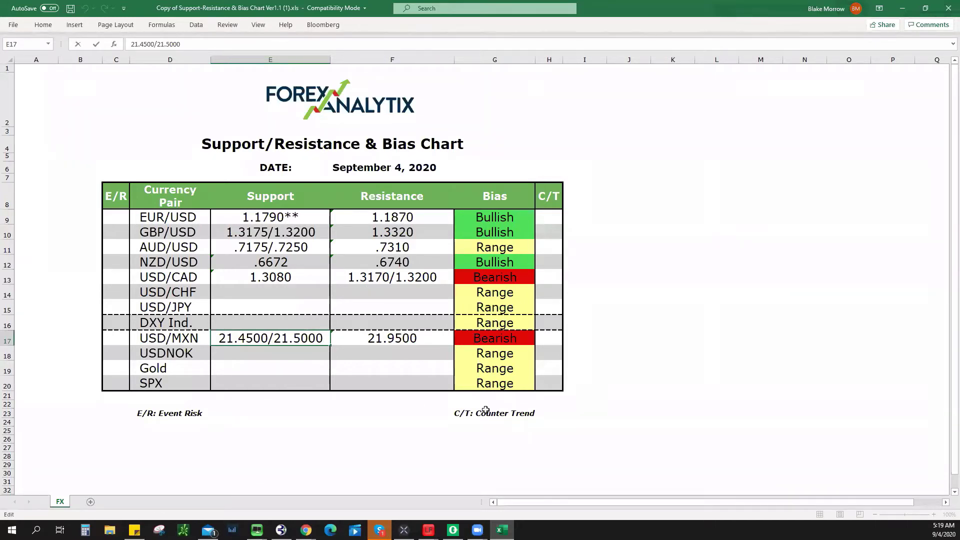
{"action": "mouse_move", "coordinate": [502, 530]}
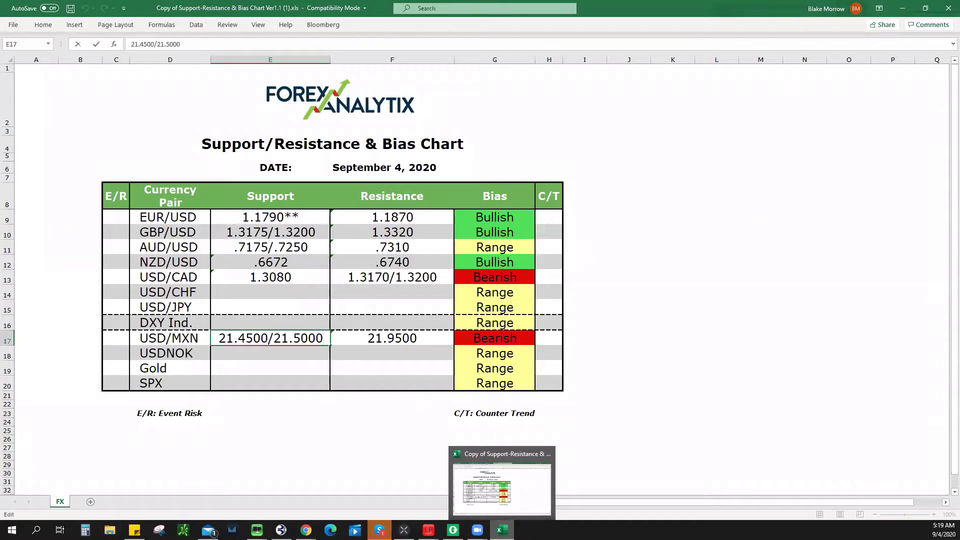
{"action": "key", "text": "alt+Tab"}
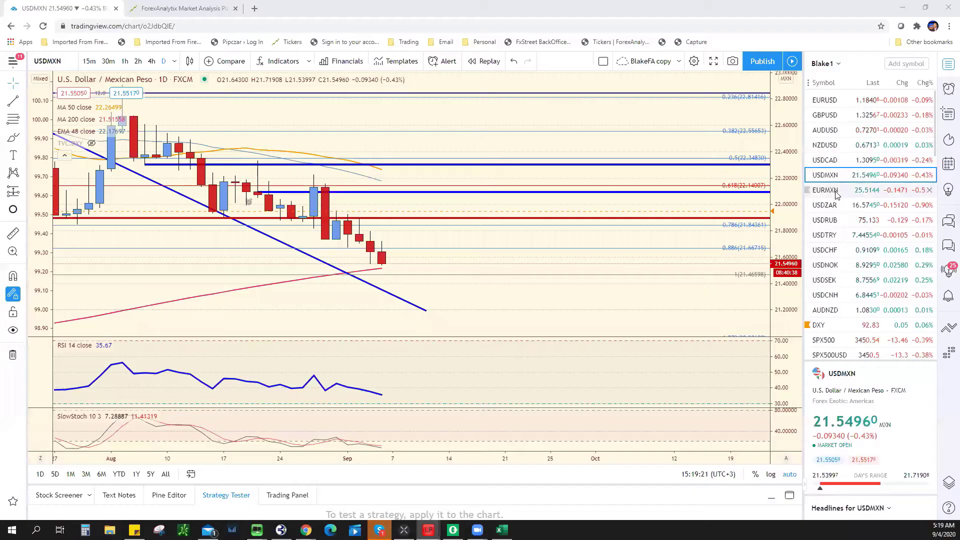
Switch the TradingView chart to USDCHF from the watchlist
{"action": "left_click", "coordinate": [831, 250]}
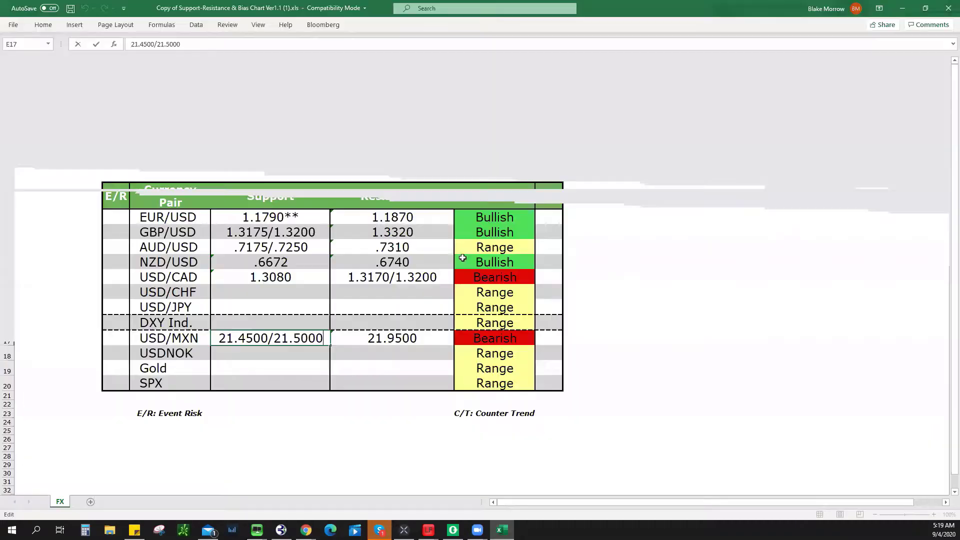
Fill USD/CHF row 14 with .9000 support, .9150 resistance and a Bearish bias, then return to TradingView
{"action": "left_click", "coordinate": [278, 296]}
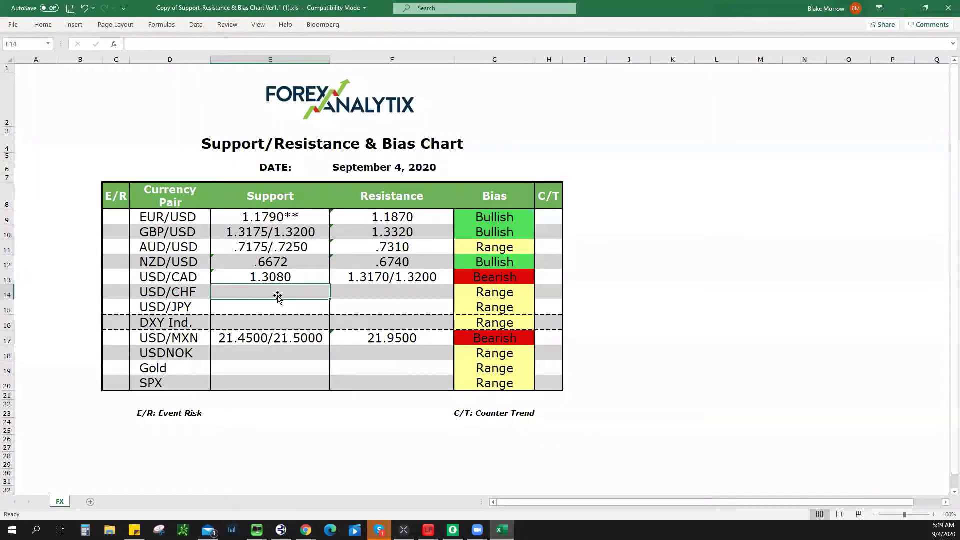
{"action": "type", "text": ".90000"}
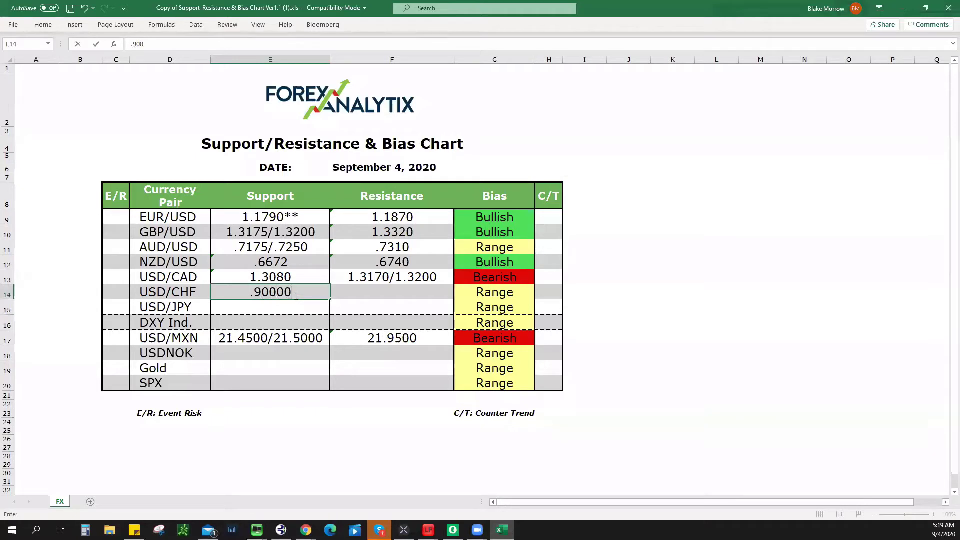
{"action": "key", "text": "BackSpace"}
{"action": "left_click", "coordinate": [410, 300]}
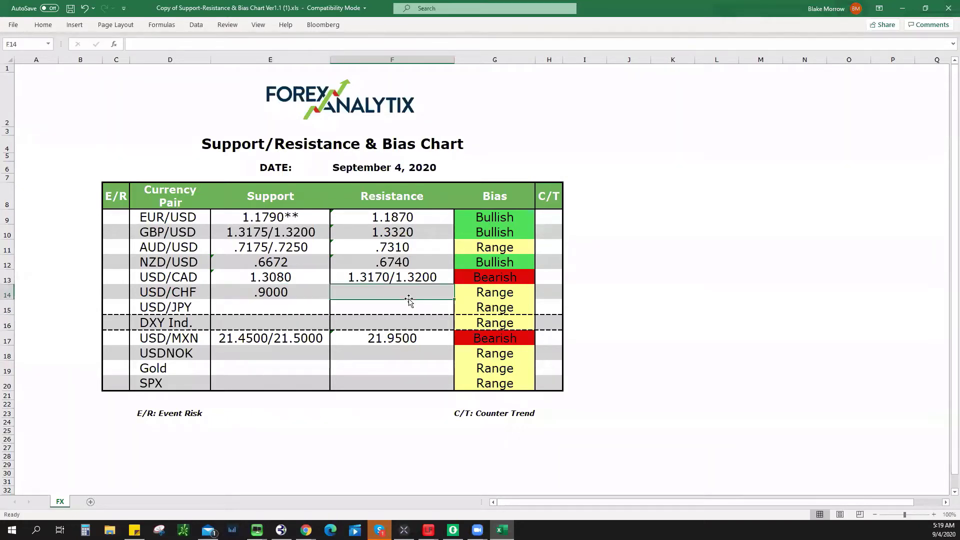
{"action": "type", "text": ".9150"}
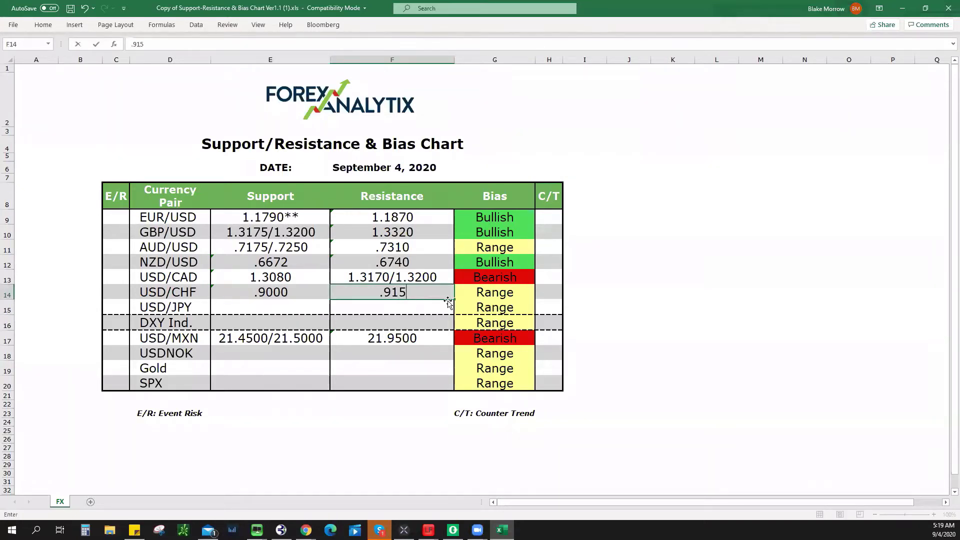
{"action": "left_click", "coordinate": [495, 294]}
{"action": "left_click", "coordinate": [540, 295]}
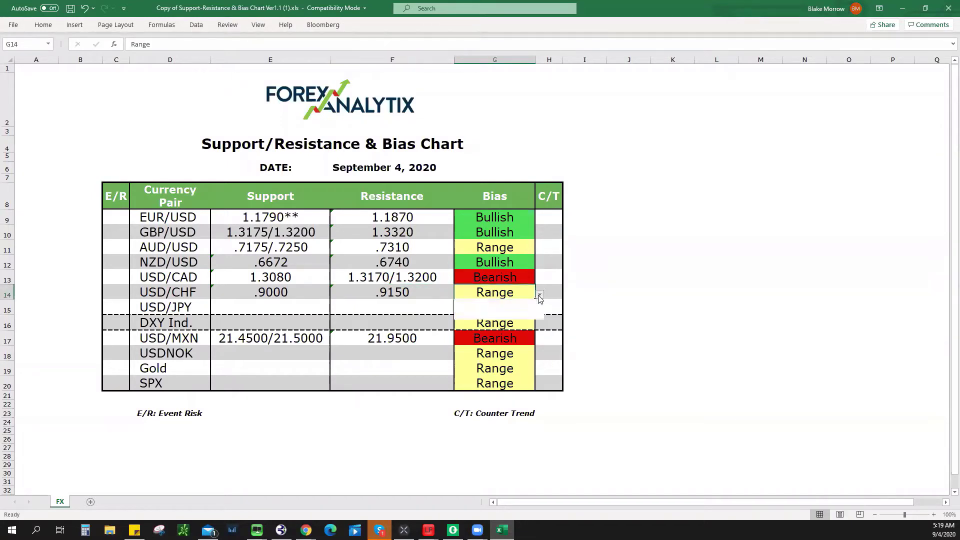
{"action": "left_click", "coordinate": [529, 310]}
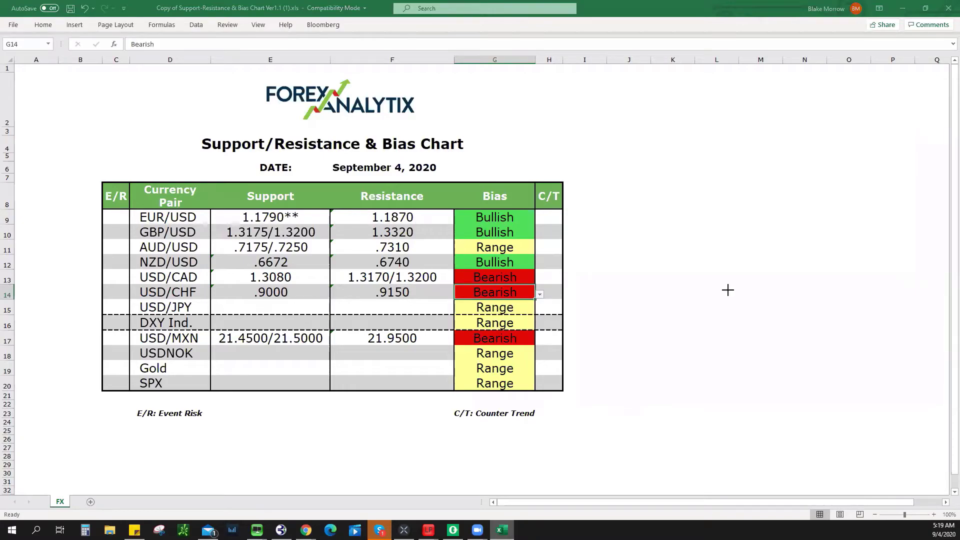
{"action": "key", "text": "alt+Tab"}
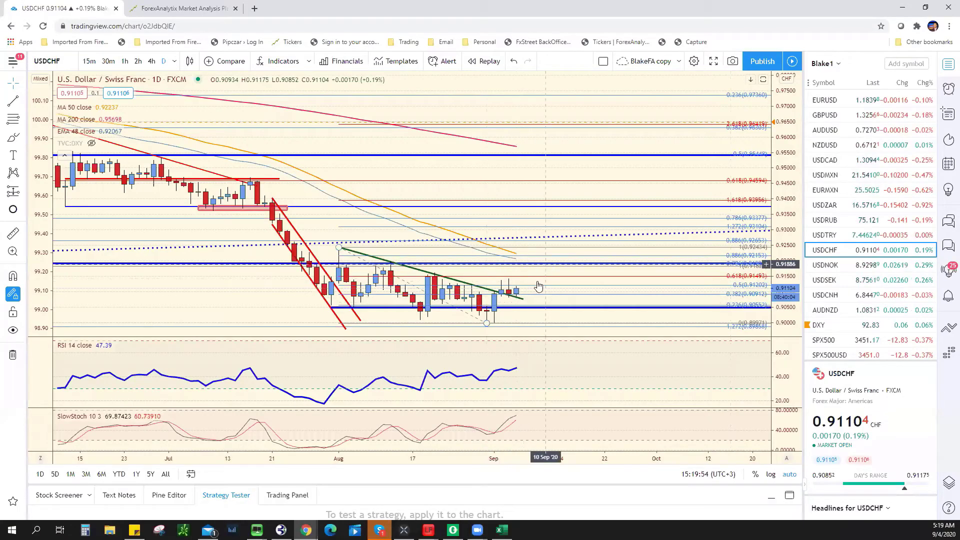
Switch to the USDNOK daily chart, zoom in and out to review its history, then return to Excel
{"action": "scroll", "coordinate": [532, 297], "scroll_direction": "down", "scroll_amount": 3}
{"action": "scroll", "coordinate": [403, 301], "scroll_direction": "down", "scroll_amount": 3}
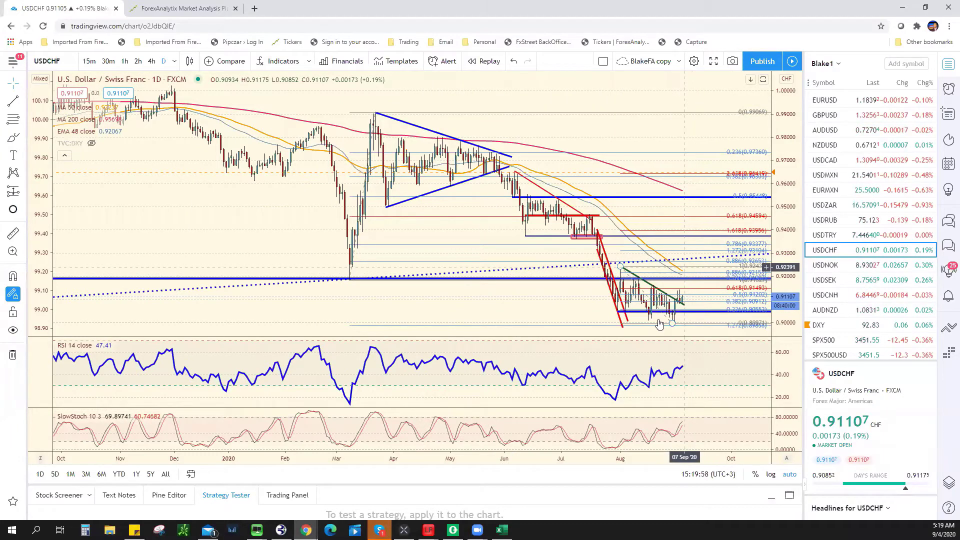
{"action": "left_click", "coordinate": [846, 265]}
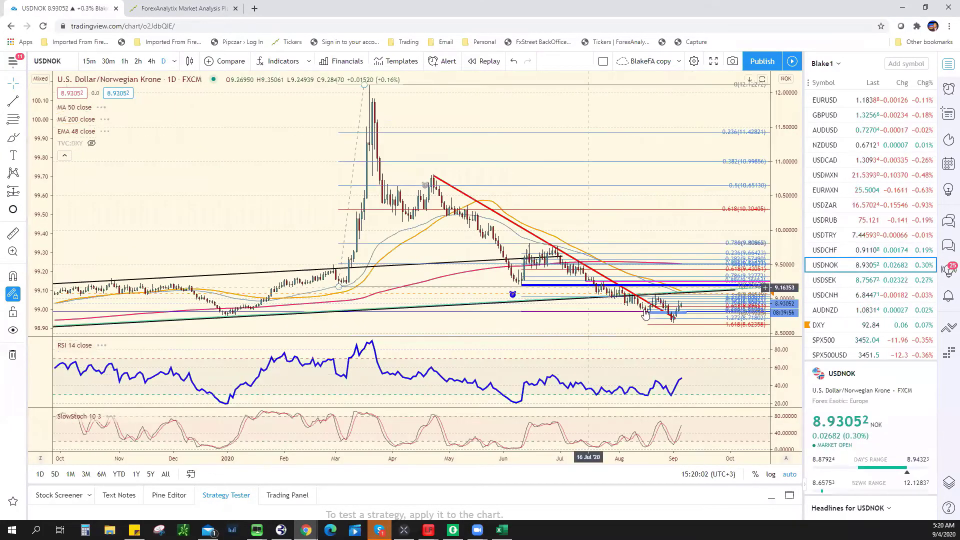
{"action": "scroll", "coordinate": [635, 314], "scroll_direction": "up", "scroll_amount": 4}
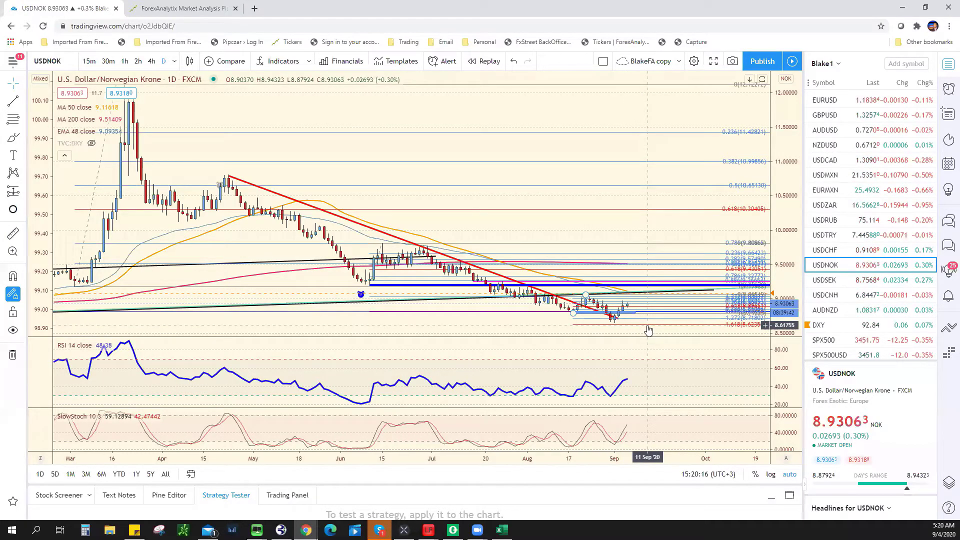
{"action": "scroll", "coordinate": [643, 329], "scroll_direction": "up", "scroll_amount": 3}
{"action": "scroll", "coordinate": [529, 331], "scroll_direction": "up", "scroll_amount": 1}
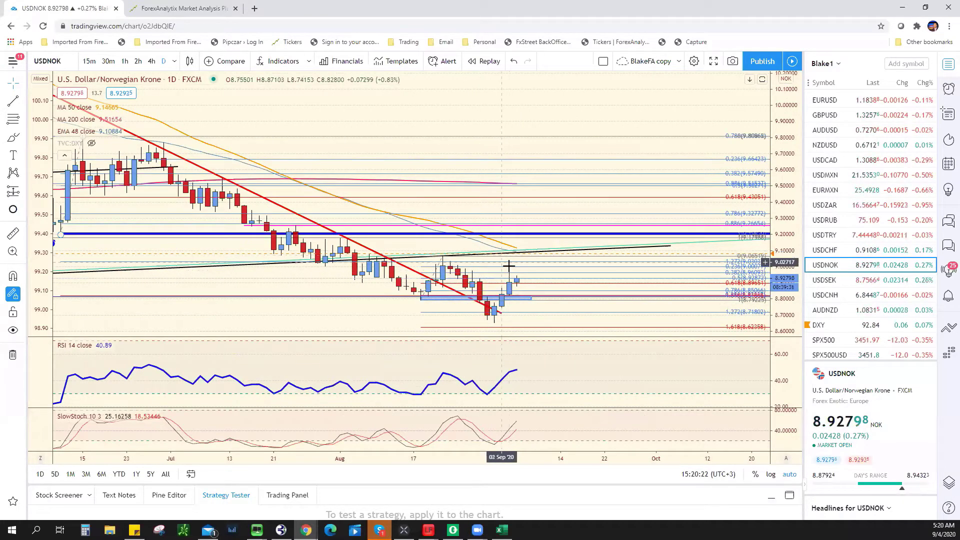
{"action": "scroll", "coordinate": [552, 310], "scroll_direction": "down", "scroll_amount": 5}
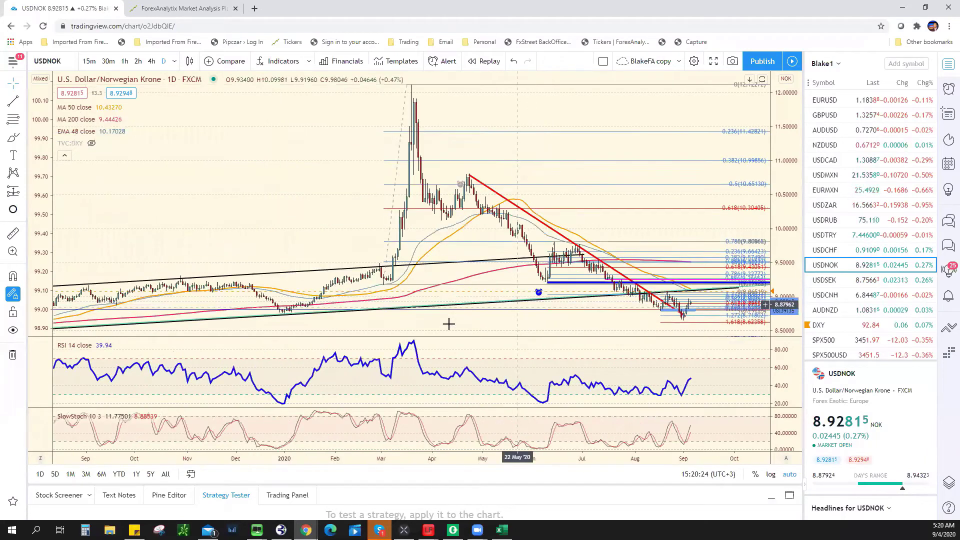
{"action": "scroll", "coordinate": [393, 327], "scroll_direction": "down", "scroll_amount": 5}
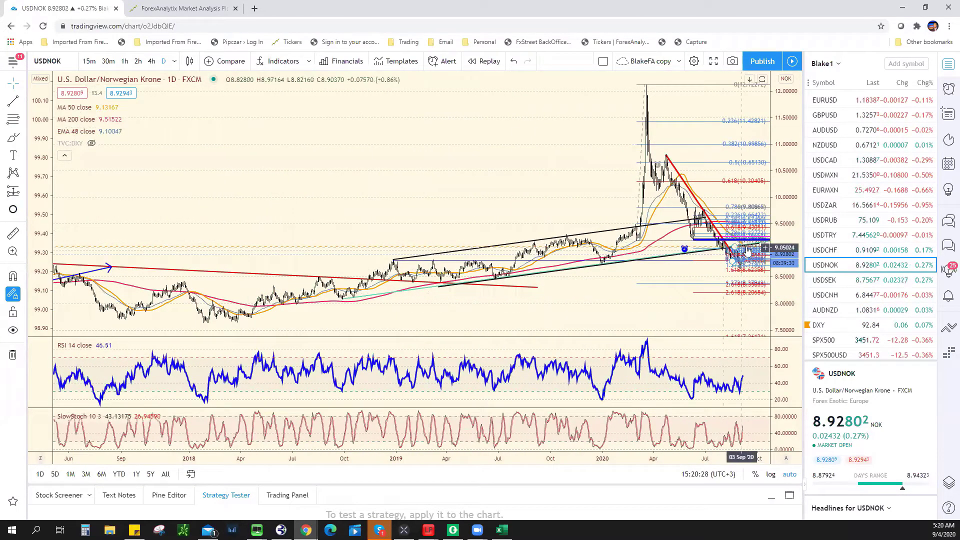
{"action": "scroll", "coordinate": [690, 296], "scroll_direction": "up", "scroll_amount": 5}
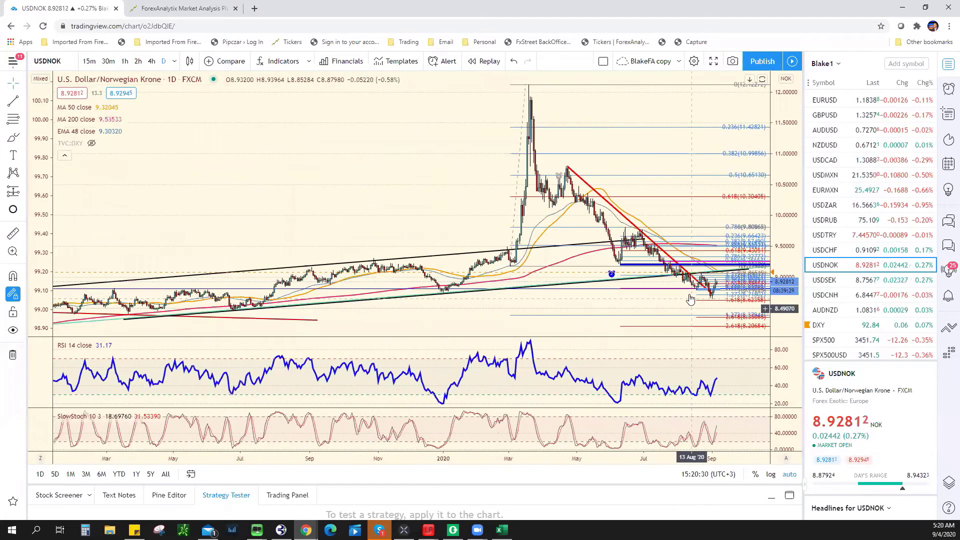
{"action": "scroll", "coordinate": [756, 338], "scroll_direction": "up", "scroll_amount": 2}
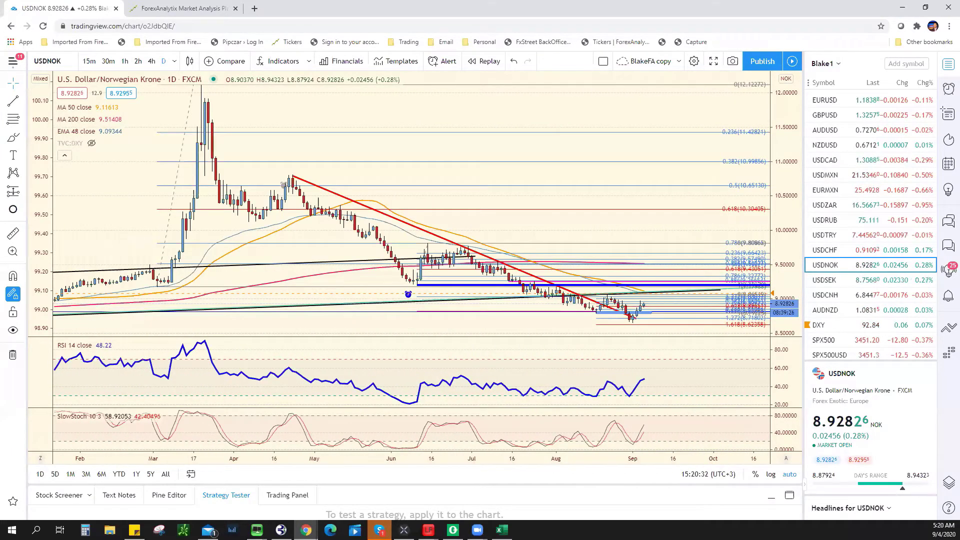
{"action": "key", "text": "alt+Tab"}
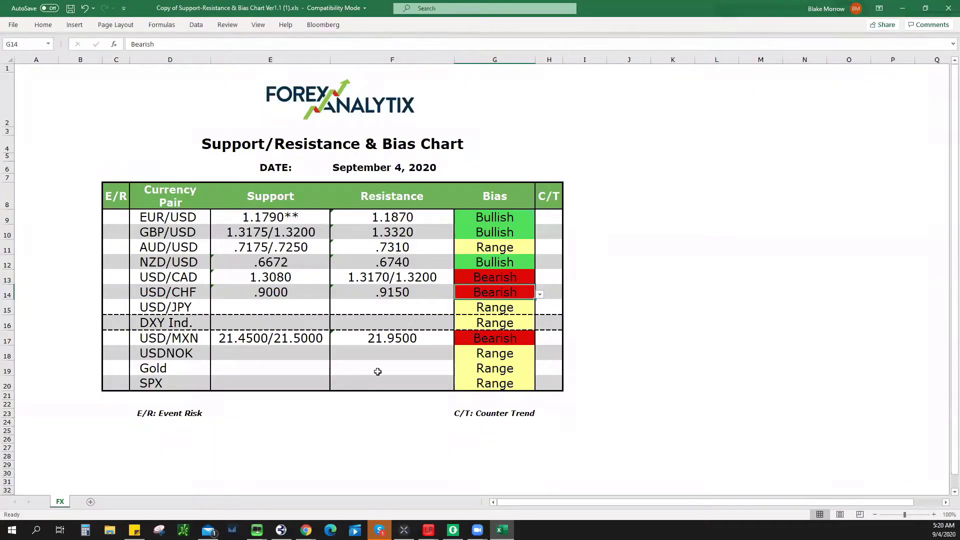
Enter 9.0700 as USDNOK resistance in F18 and choose Bearish in G18, then return to the chart
{"action": "left_click", "coordinate": [406, 355]}
{"action": "type", "text": "9."}
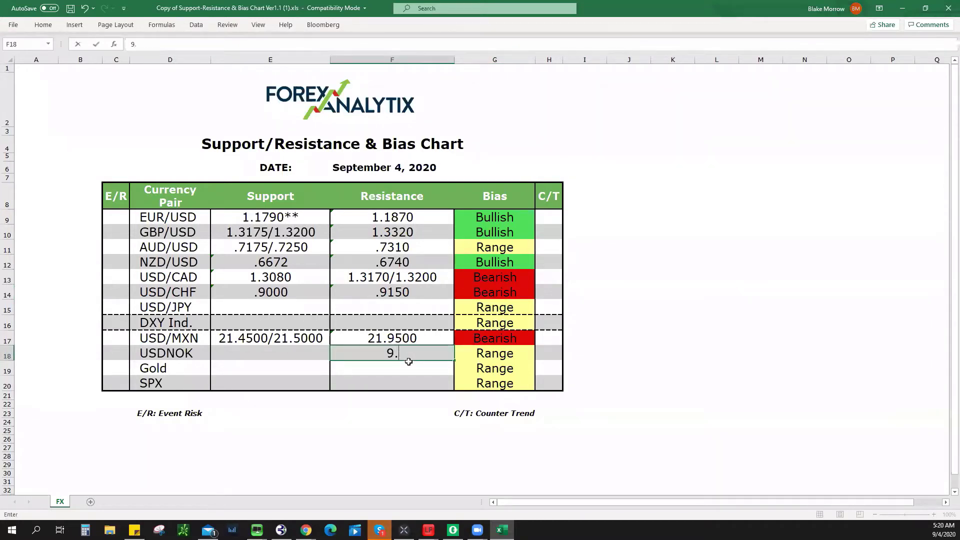
{"action": "type", "text": "0700"}
{"action": "left_click", "coordinate": [486, 354]}
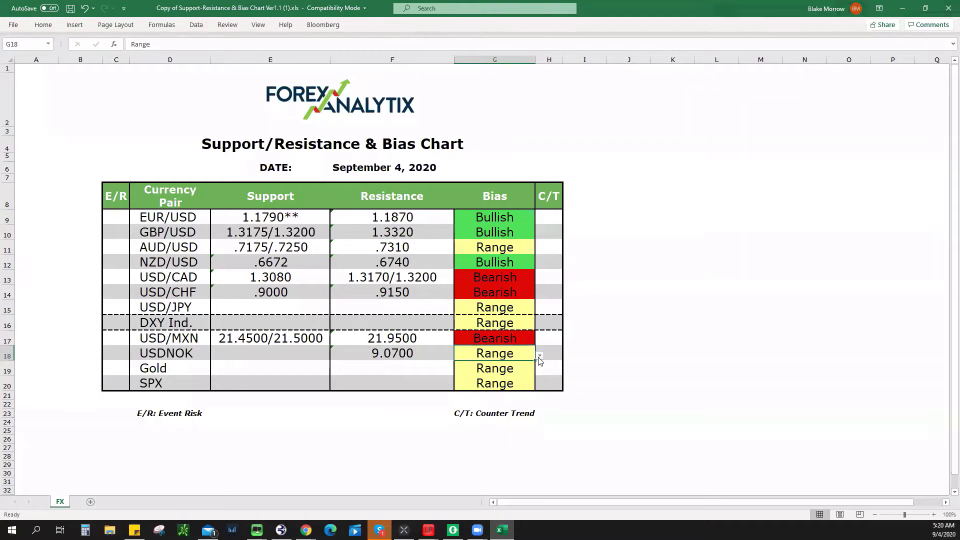
{"action": "left_click", "coordinate": [540, 355]}
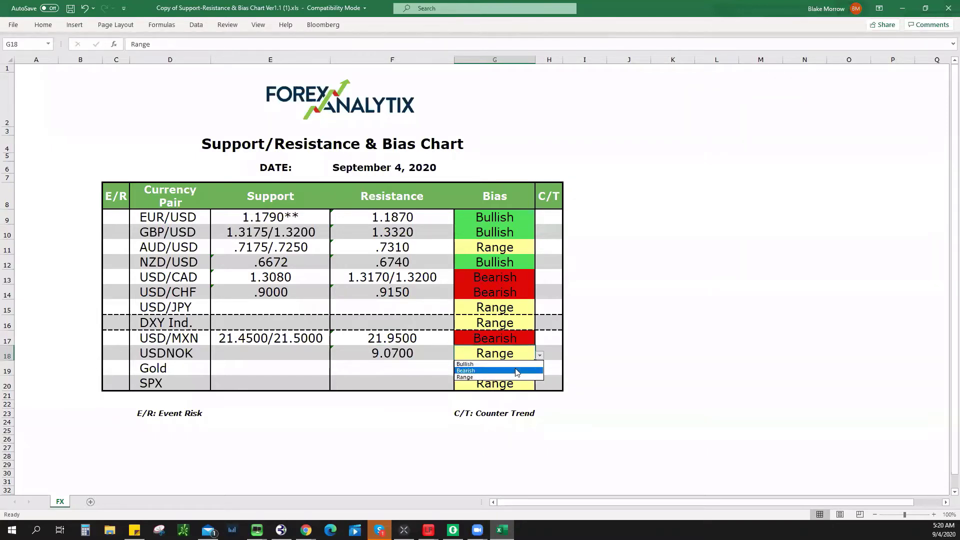
{"action": "left_click", "coordinate": [495, 372]}
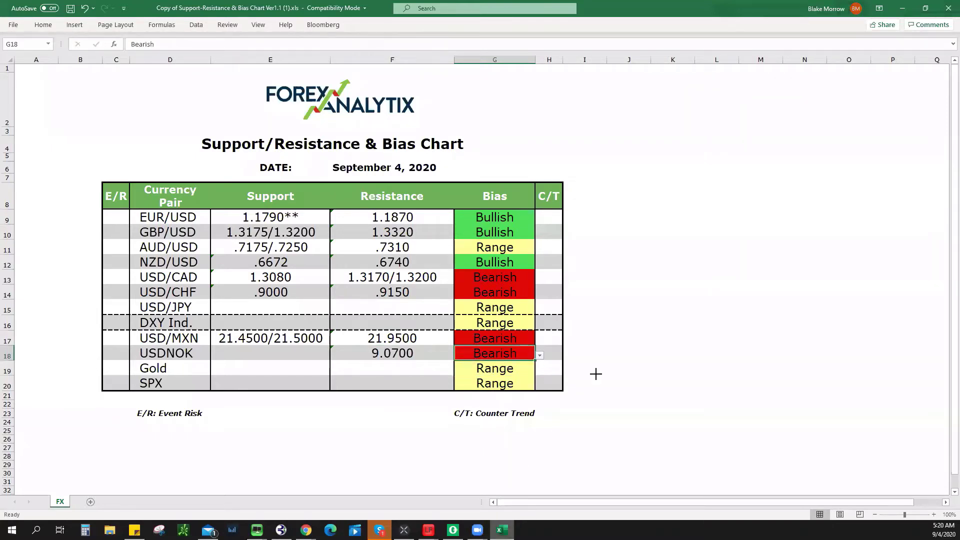
{"action": "key", "text": "alt+Tab"}
{"action": "scroll", "coordinate": [641, 308], "scroll_direction": "up", "scroll_amount": 5}
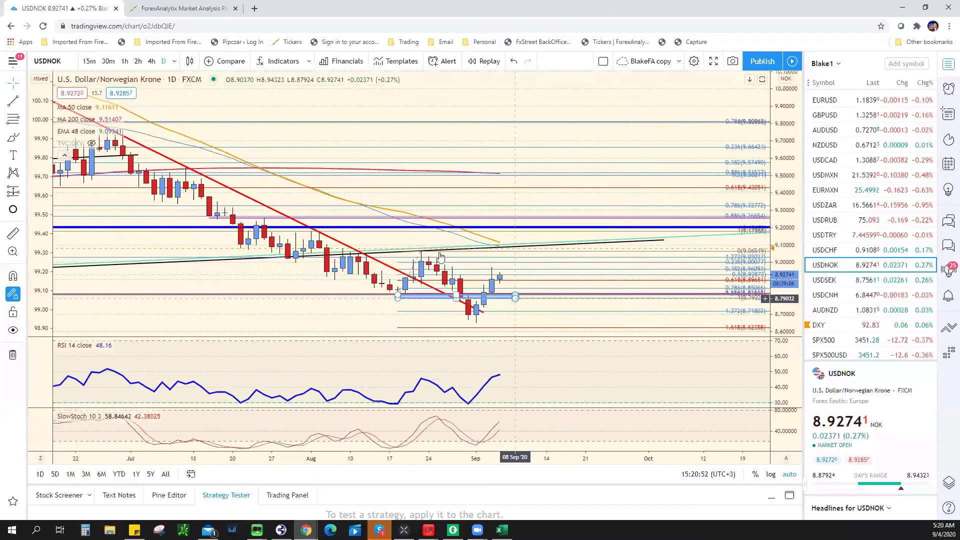
Draw a red projected USDNOK path dipping to about 8.826, then rising toward 9.133
{"action": "scroll", "coordinate": [441, 258], "scroll_direction": "up", "scroll_amount": 1}
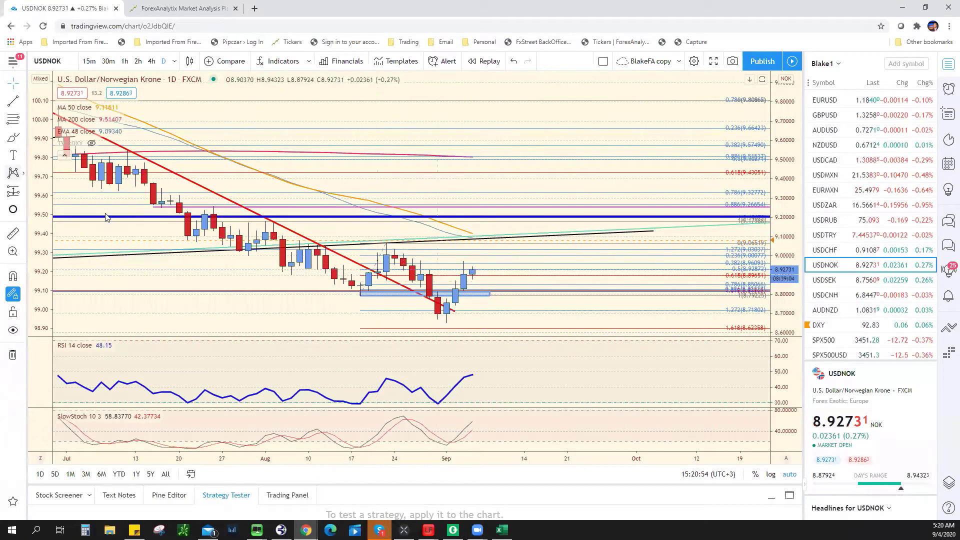
{"action": "key", "text": "alt+t"}
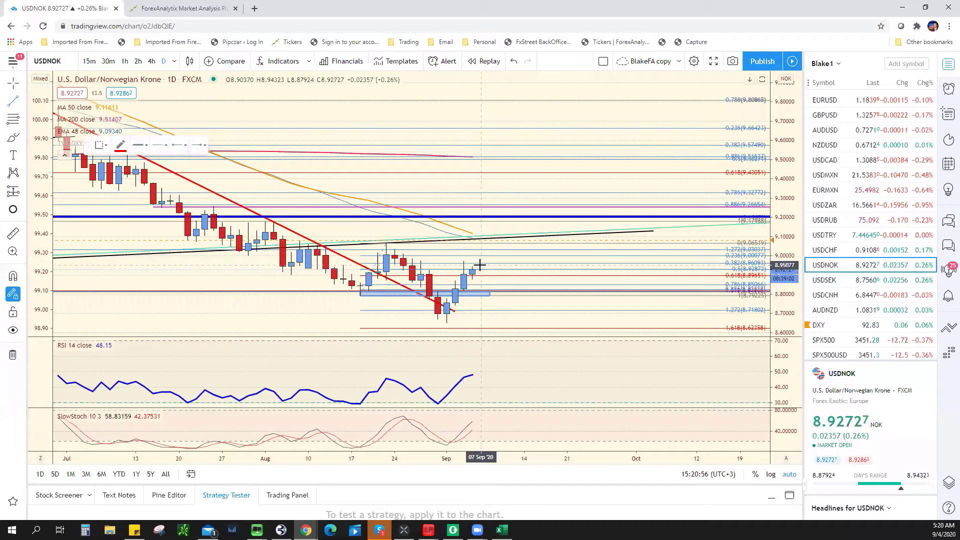
{"action": "left_click", "coordinate": [481, 265]}
{"action": "left_click", "coordinate": [490, 256]}
{"action": "left_click", "coordinate": [517, 289]}
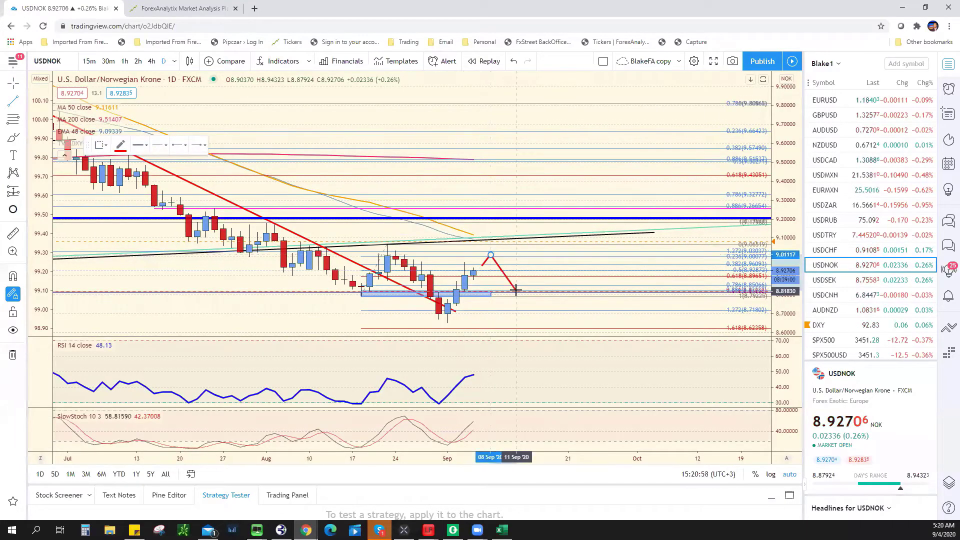
{"action": "double_click", "coordinate": [559, 232]}
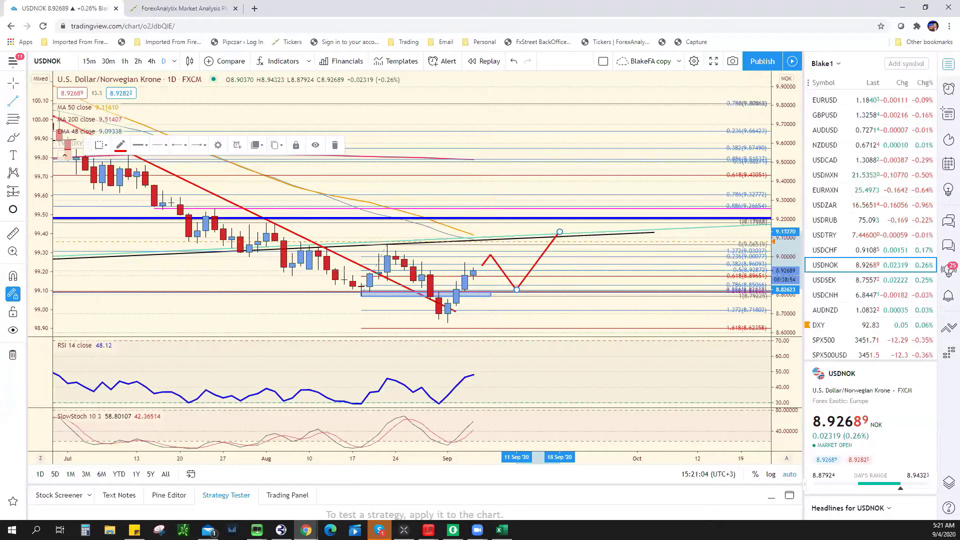
{"action": "key", "text": "alt+Tab"}
Enter 8.8000 as USDNOK support in E18, then load the DXY chart from the watchlist
{"action": "left_click", "coordinate": [287, 356]}
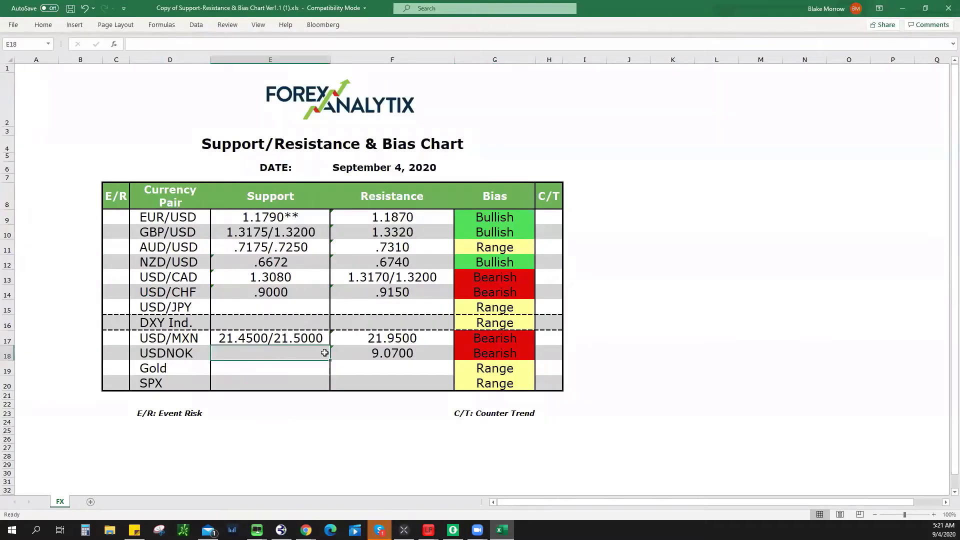
{"action": "type", "text": "8.8000"}
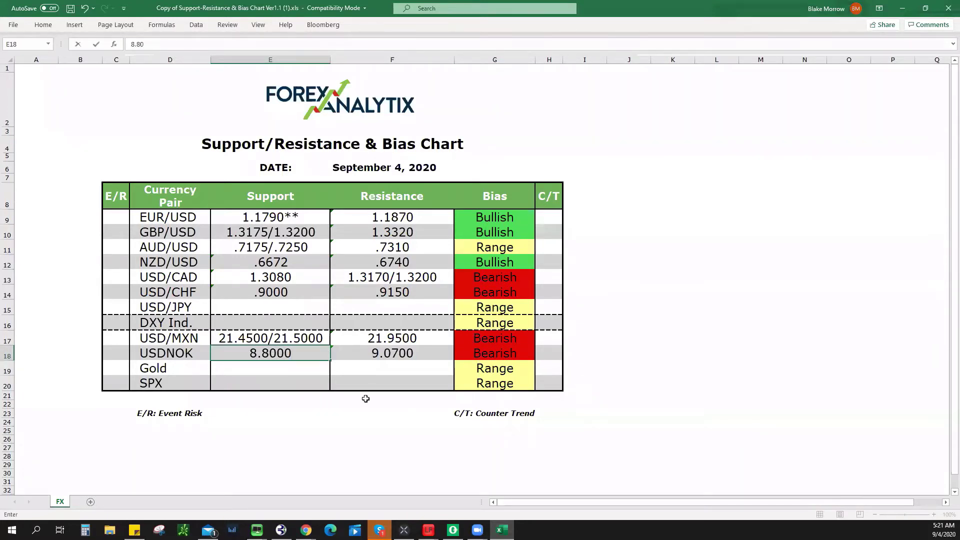
{"action": "key", "text": "alt+Tab"}
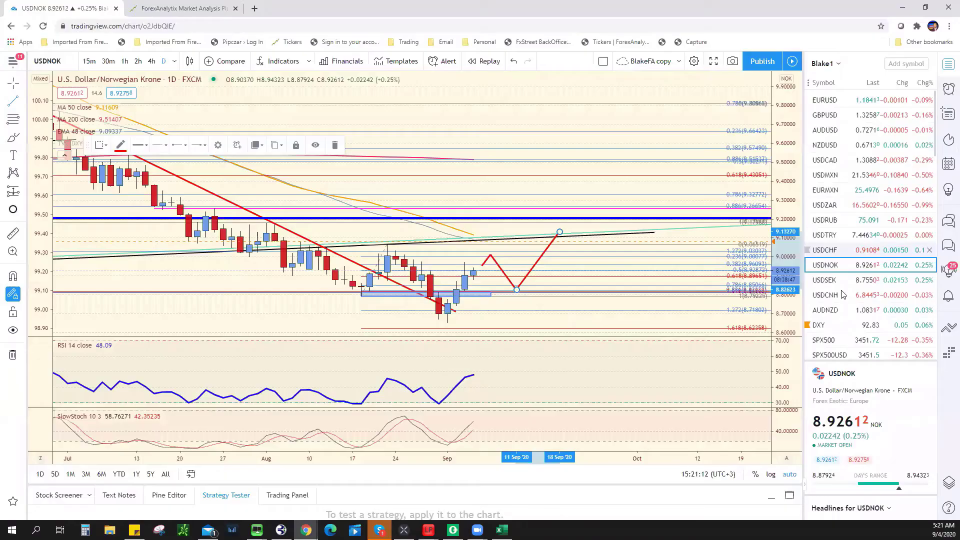
{"action": "scroll", "coordinate": [849, 302], "scroll_direction": "down", "scroll_amount": 2}
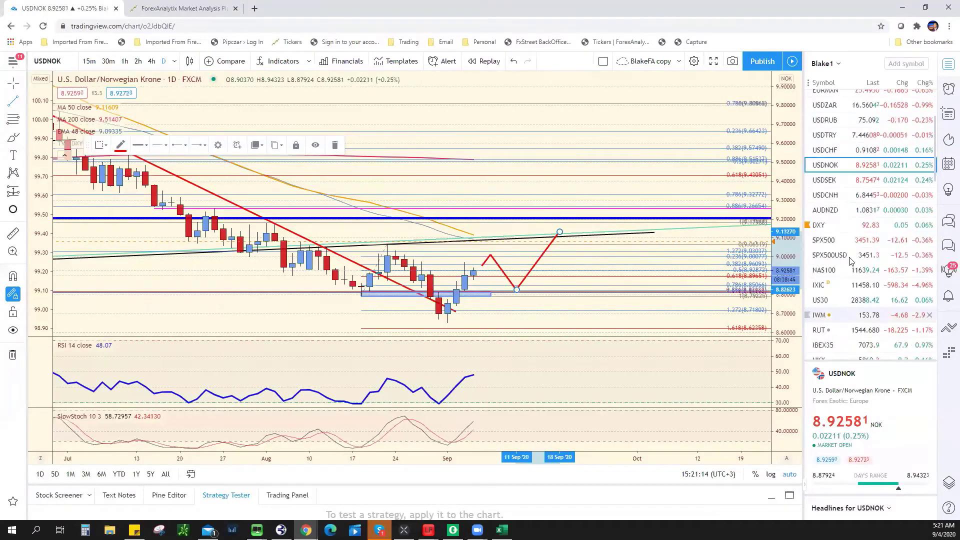
{"action": "left_click", "coordinate": [835, 226]}
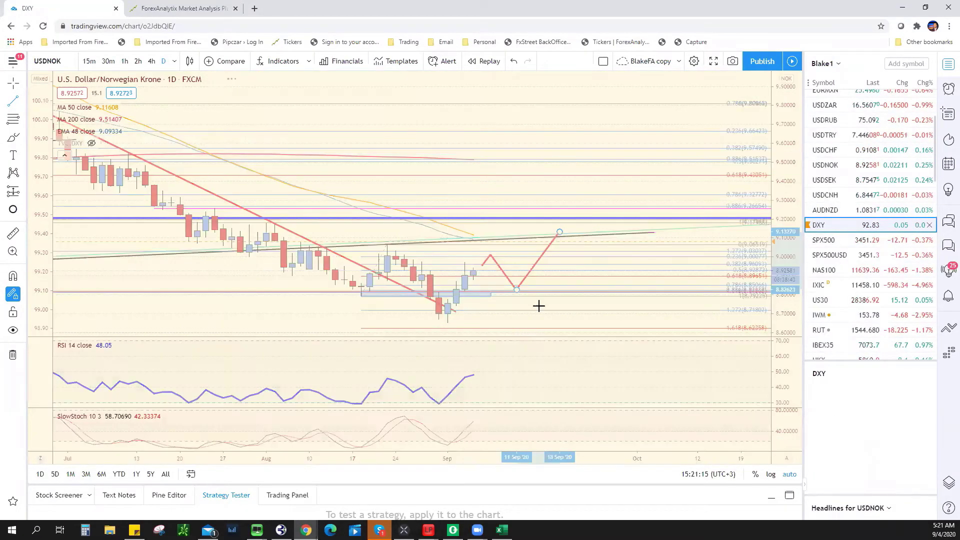
Zoom out on the DXY daily chart to review its levels near 92.82
{"action": "scroll", "coordinate": [522, 309], "scroll_direction": "down", "scroll_amount": 2}
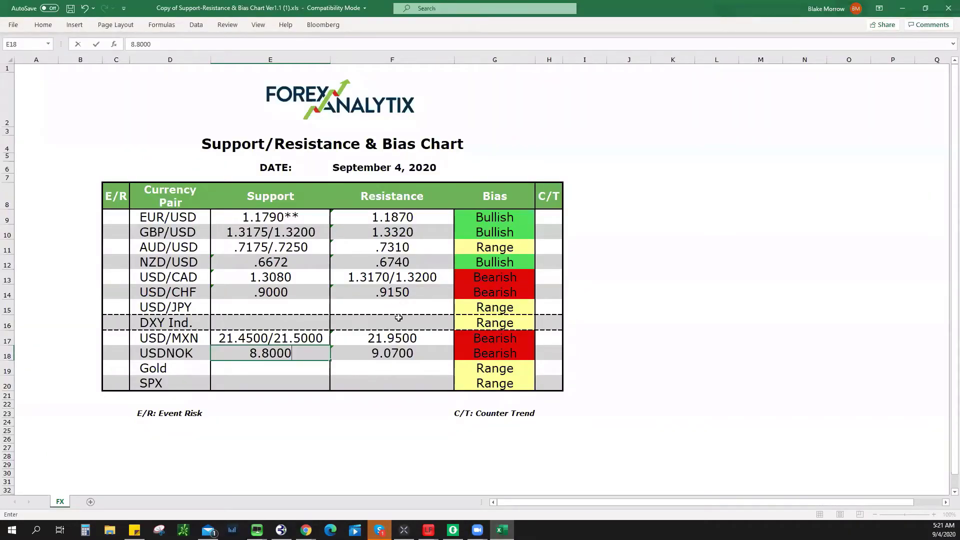
Set DXY Ind. resistance to 93.00 in F16 and its bias to Bearish
{"action": "left_click", "coordinate": [399, 318]}
{"action": "type", "text": "93.00"}
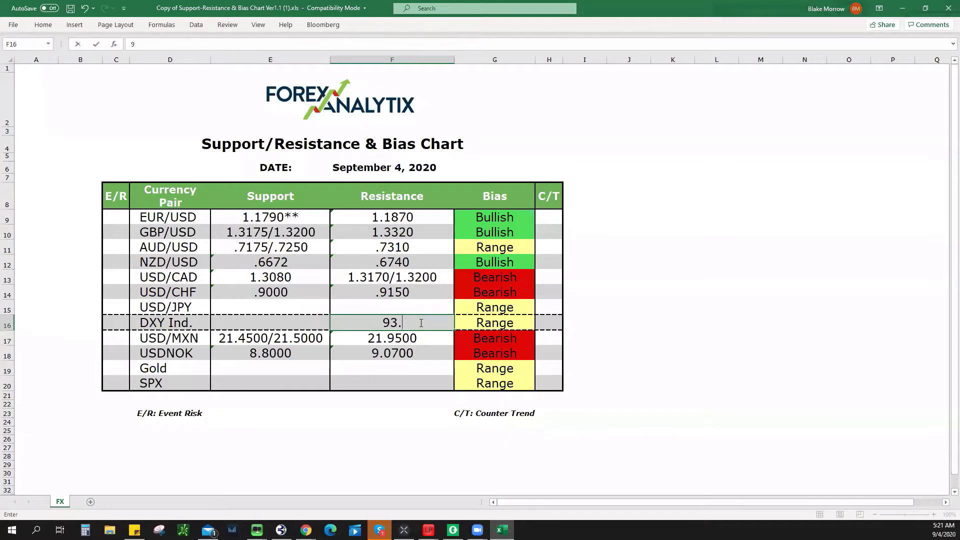
{"action": "left_click", "coordinate": [493, 325]}
{"action": "left_click", "coordinate": [541, 326]}
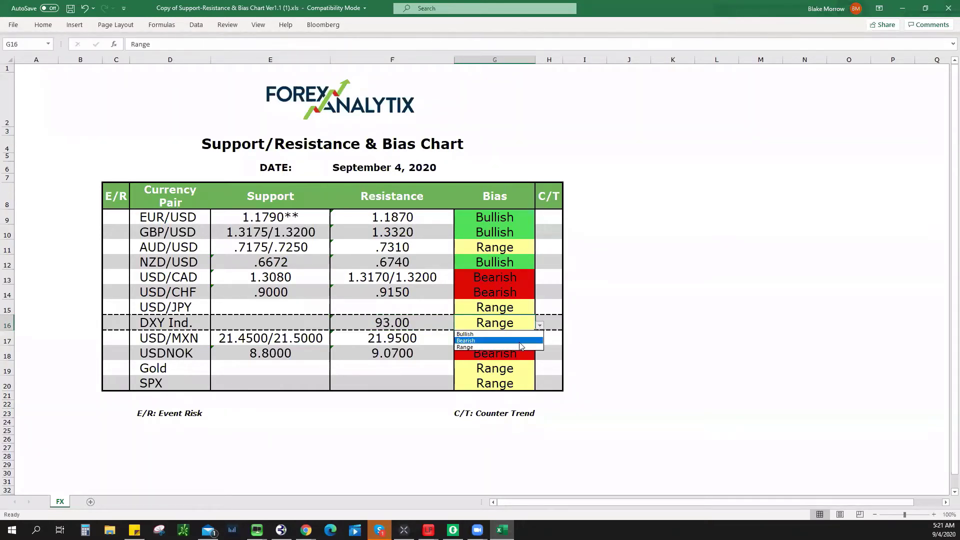
{"action": "left_click", "coordinate": [523, 343]}
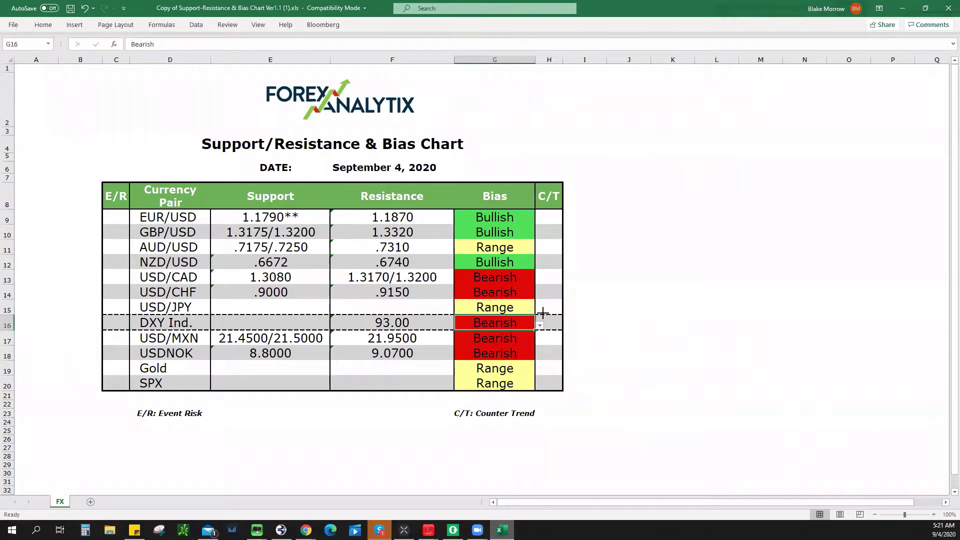
Check the DXY chart, then enter 92.00 as DXY Ind. support in E16
{"action": "key", "text": "alt+Tab"}
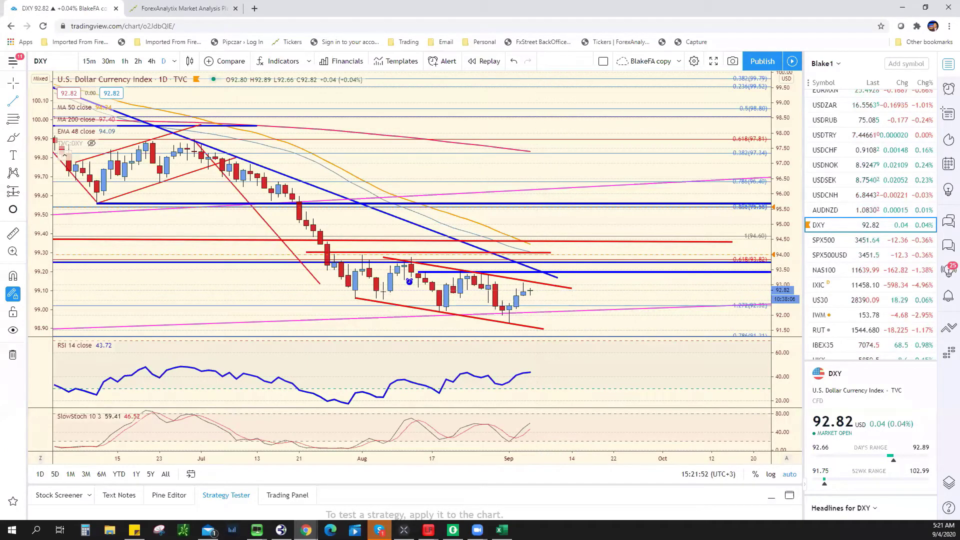
{"action": "key", "text": "alt+Tab"}
{"action": "left_click", "coordinate": [312, 322]}
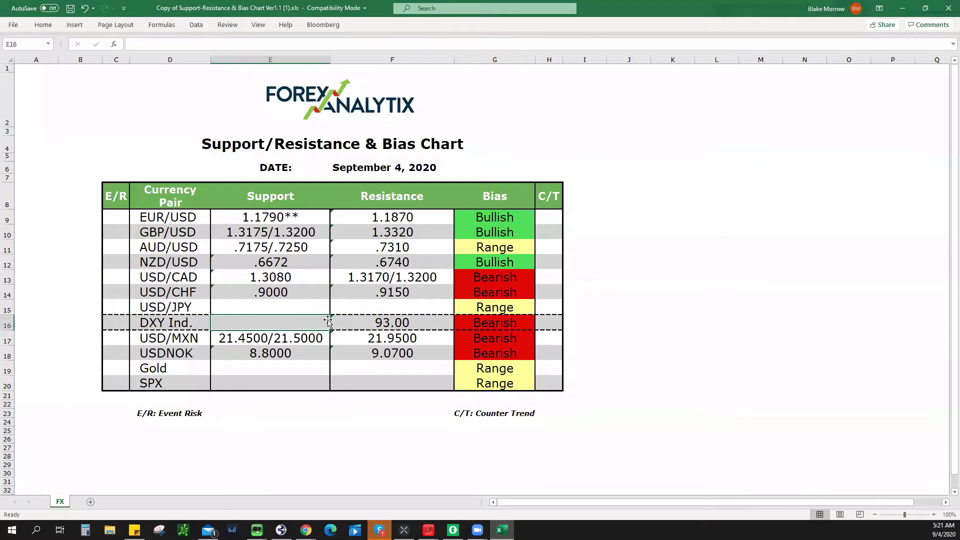
{"action": "type", "text": "92.00"}
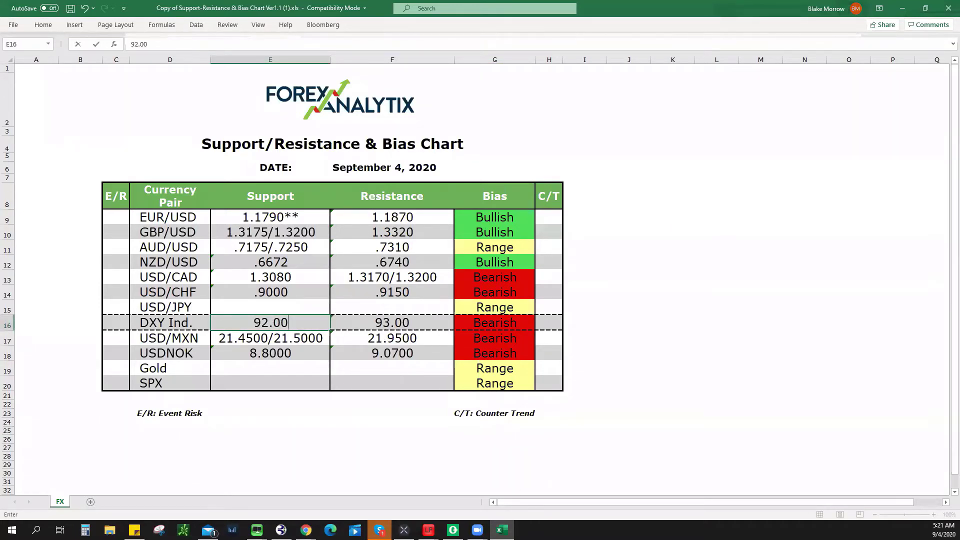
{"action": "key", "text": "alt+Tab"}
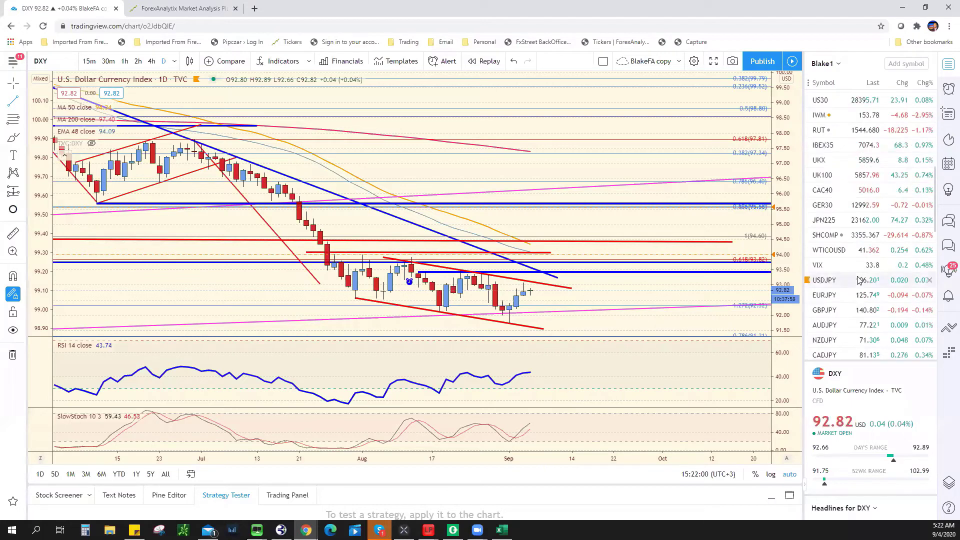
Bring up the USDJPY daily chart and zoom in to check its levels
{"action": "left_click", "coordinate": [859, 280]}
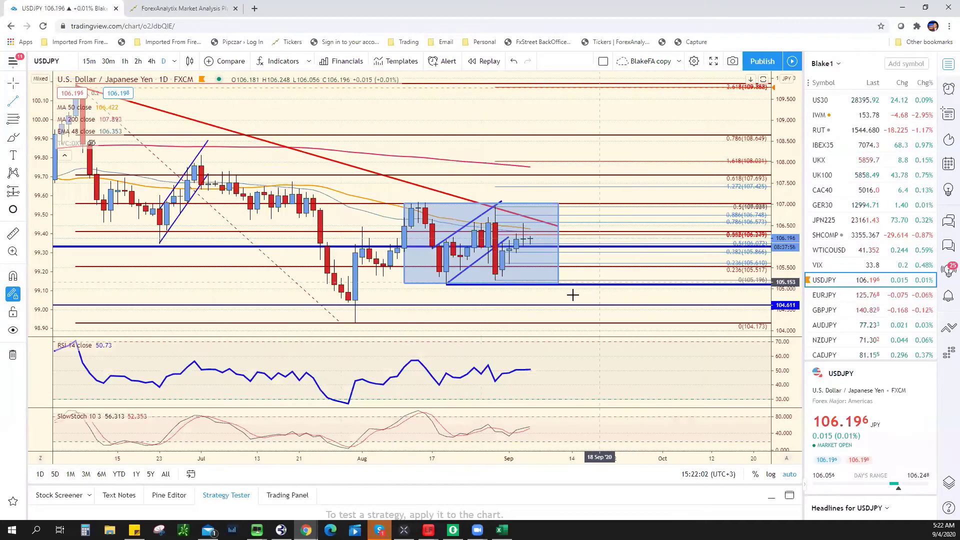
{"action": "scroll", "coordinate": [568, 295], "scroll_direction": "up", "scroll_amount": 2}
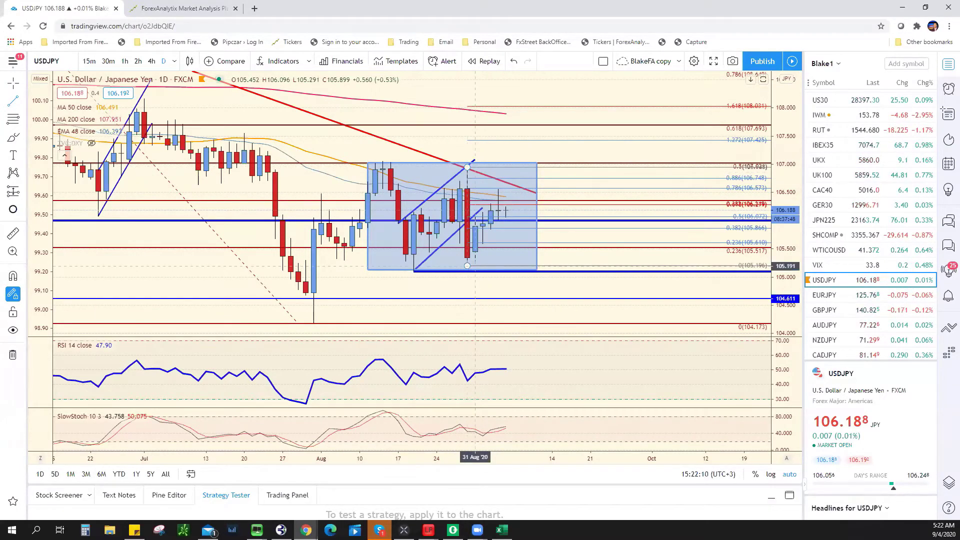
{"action": "key", "text": "alt+Tab"}
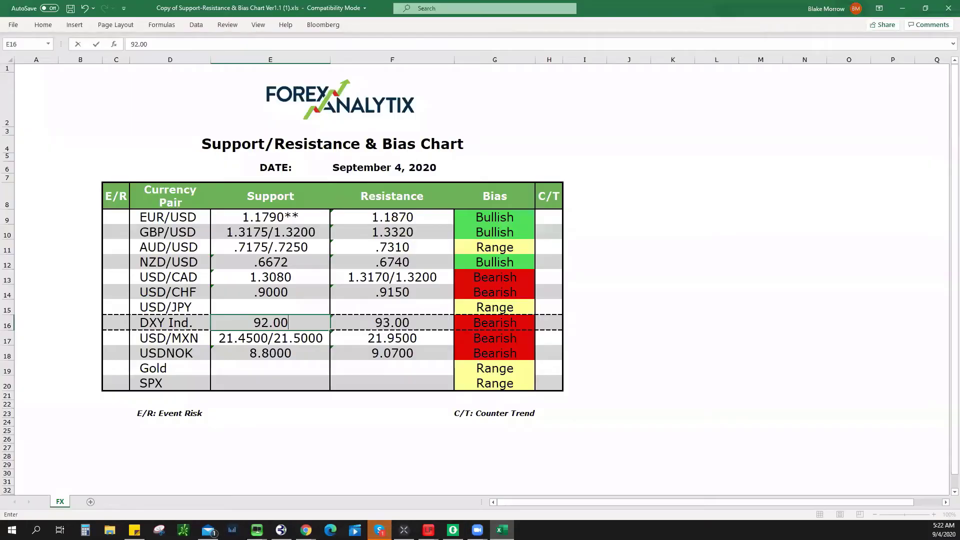
Enter USD/JPY support 105.10 in E15 and resistance 107.00 in F15
{"action": "left_click", "coordinate": [310, 313]}
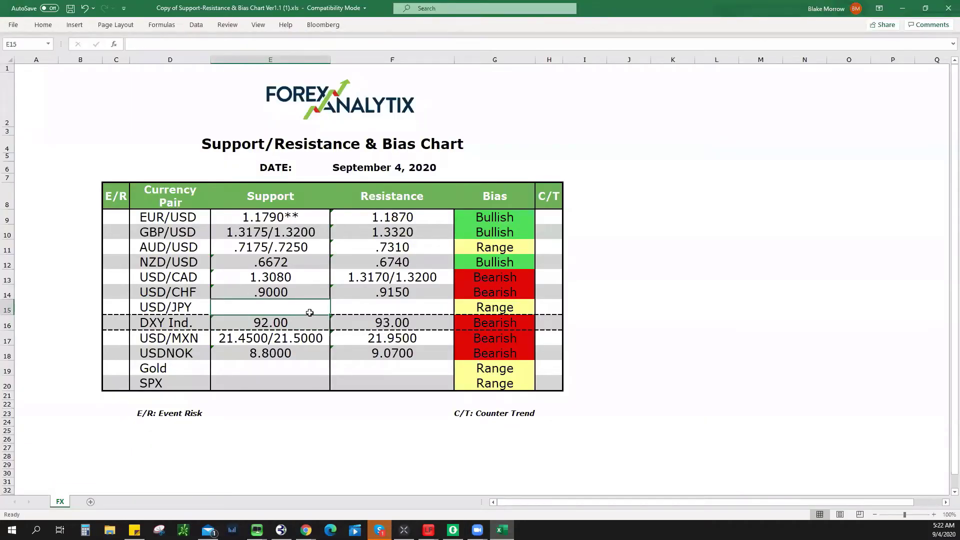
{"action": "type", "text": "105.10"}
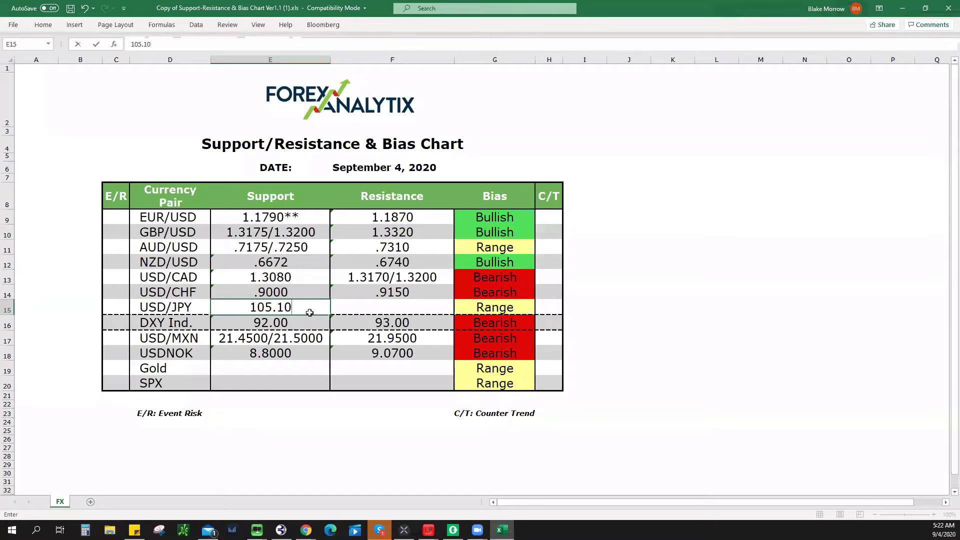
{"action": "left_click", "coordinate": [372, 306]}
{"action": "type", "text": "10"}
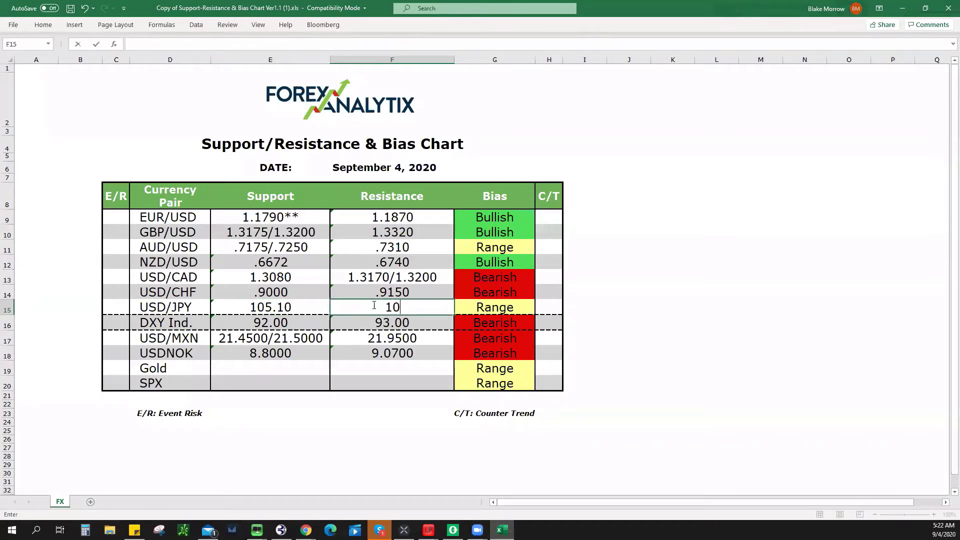
{"action": "type", "text": "7.00"}
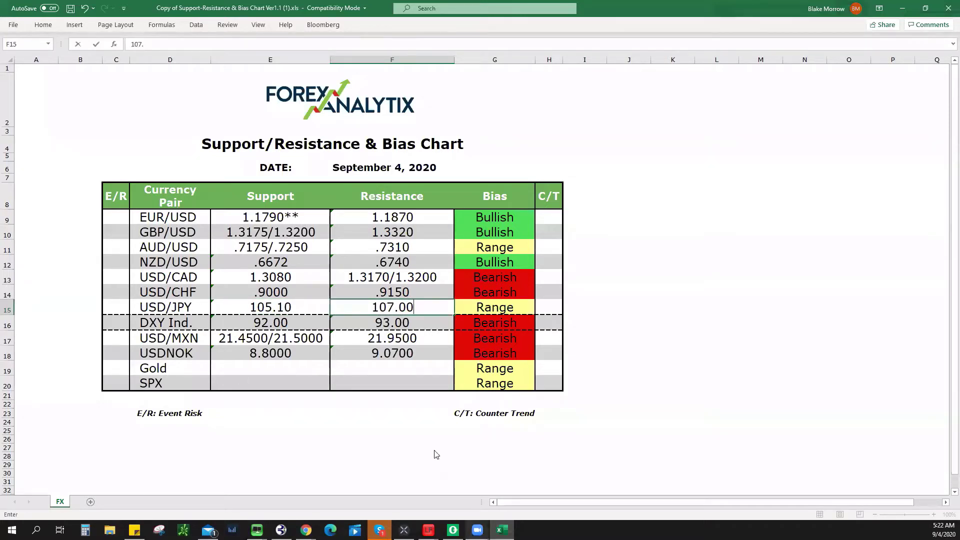
{"action": "key", "text": "alt+Tab"}
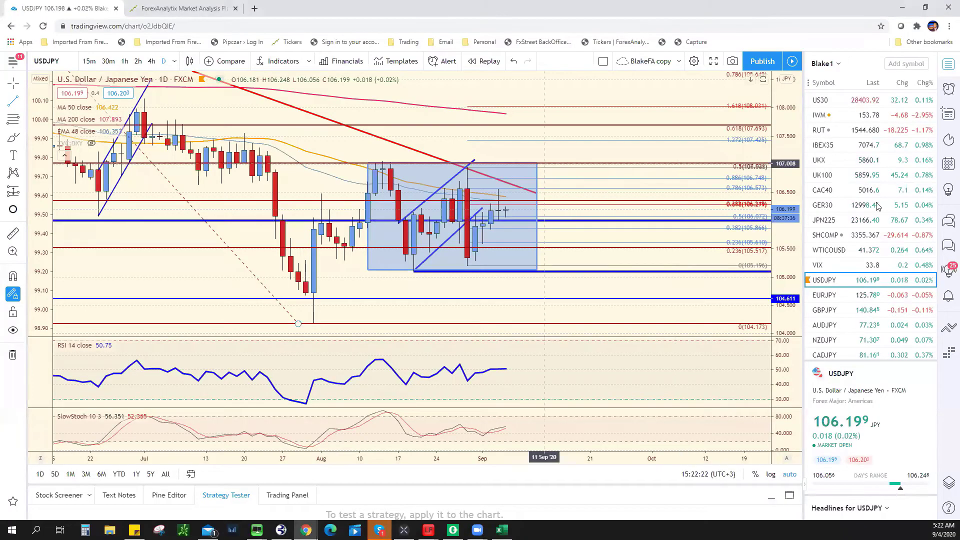
Open the XAUUSD gold chart, adjust its zoom, and switch it to 4-hour candles
{"action": "scroll", "coordinate": [858, 229], "scroll_direction": "down", "scroll_amount": 5}
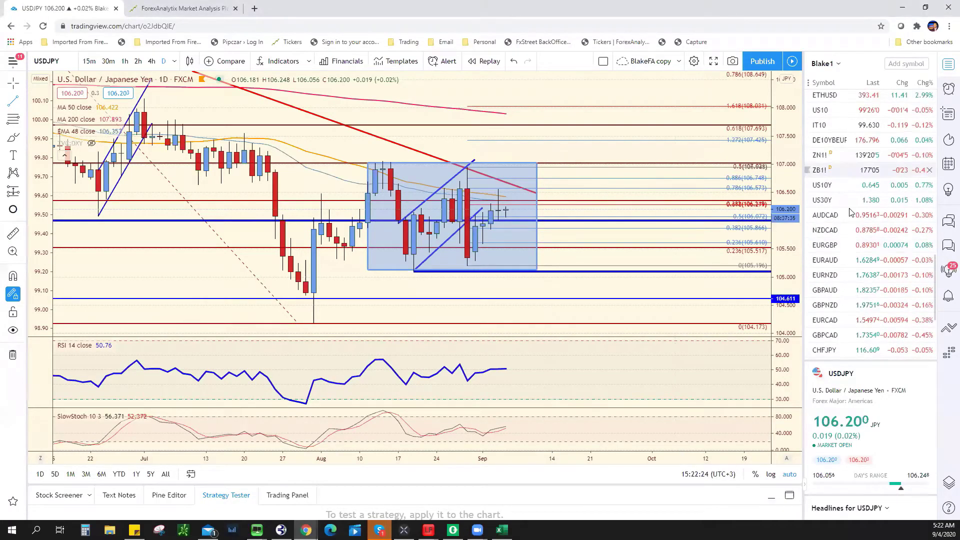
{"action": "scroll", "coordinate": [850, 239], "scroll_direction": "down", "scroll_amount": 3}
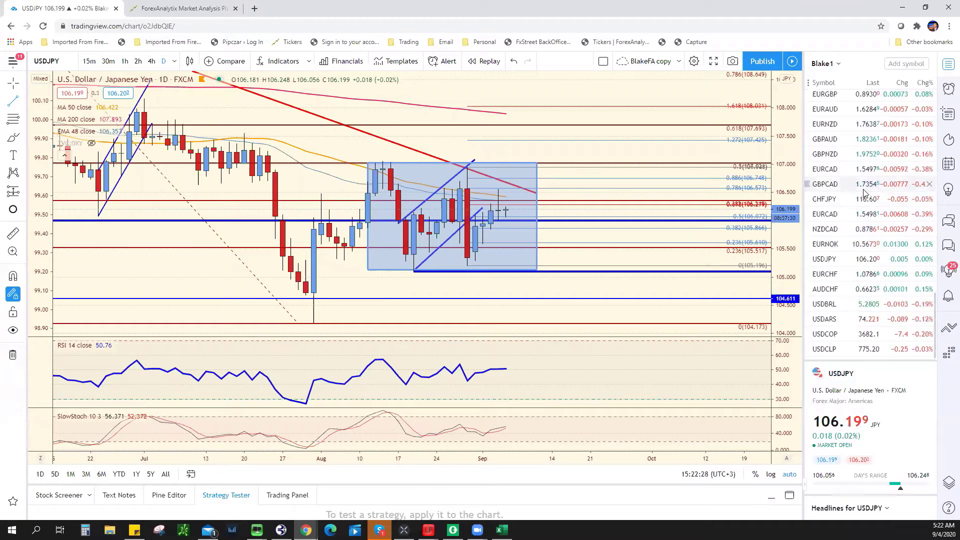
{"action": "scroll", "coordinate": [861, 200], "scroll_direction": "up", "scroll_amount": 2}
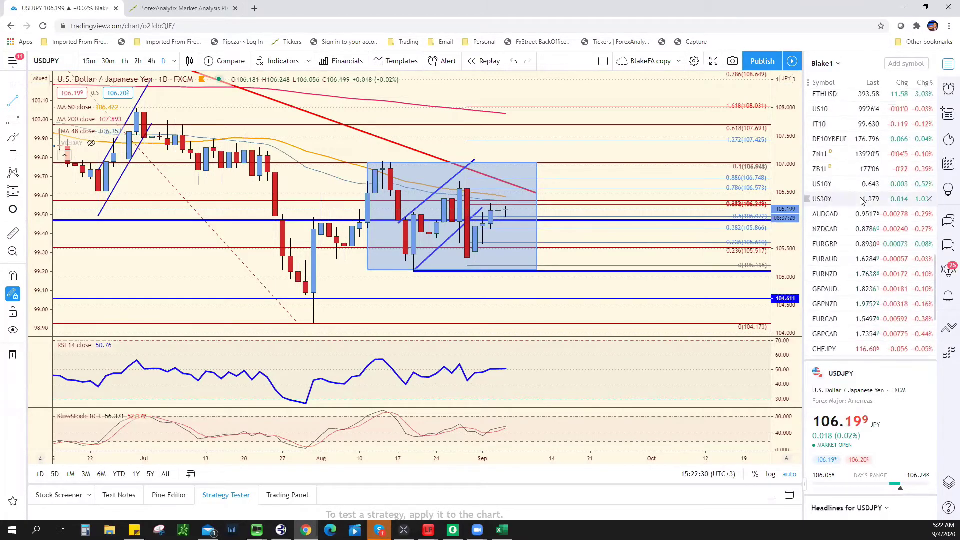
{"action": "scroll", "coordinate": [862, 200], "scroll_direction": "up", "scroll_amount": 2}
{"action": "scroll", "coordinate": [861, 200], "scroll_direction": "up", "scroll_amount": 2}
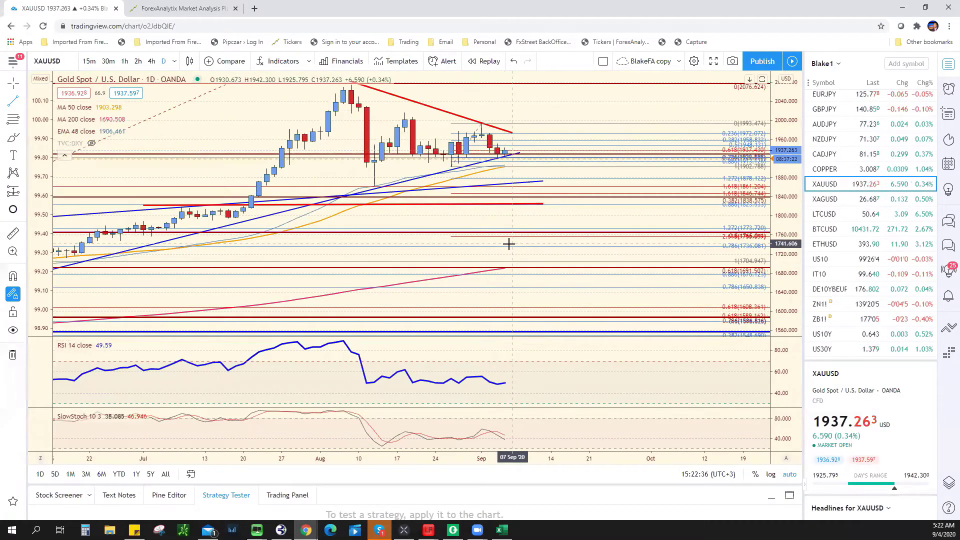
{"action": "scroll", "coordinate": [506, 245], "scroll_direction": "up", "scroll_amount": 1}
{"action": "scroll", "coordinate": [506, 245], "scroll_direction": "up", "scroll_amount": 2}
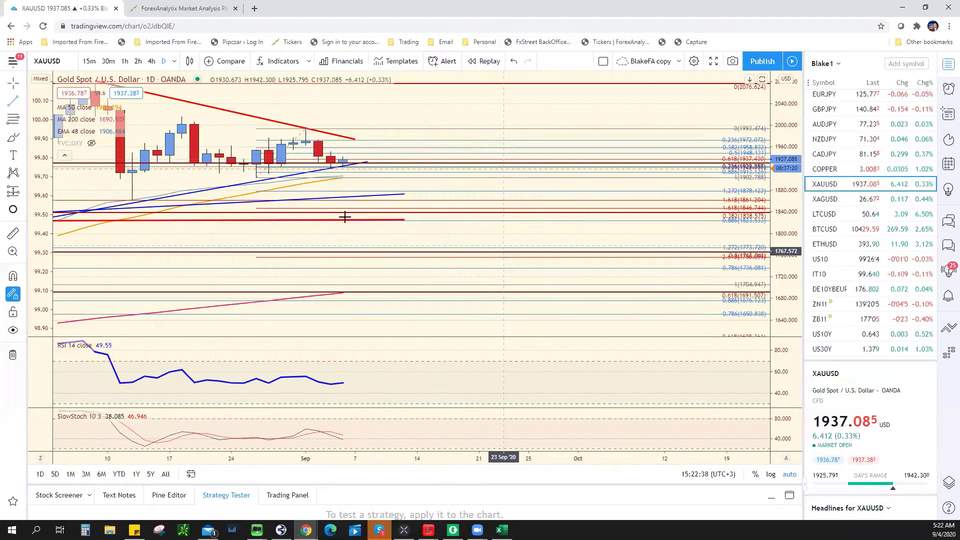
{"action": "scroll", "coordinate": [384, 210], "scroll_direction": "down", "scroll_amount": 4}
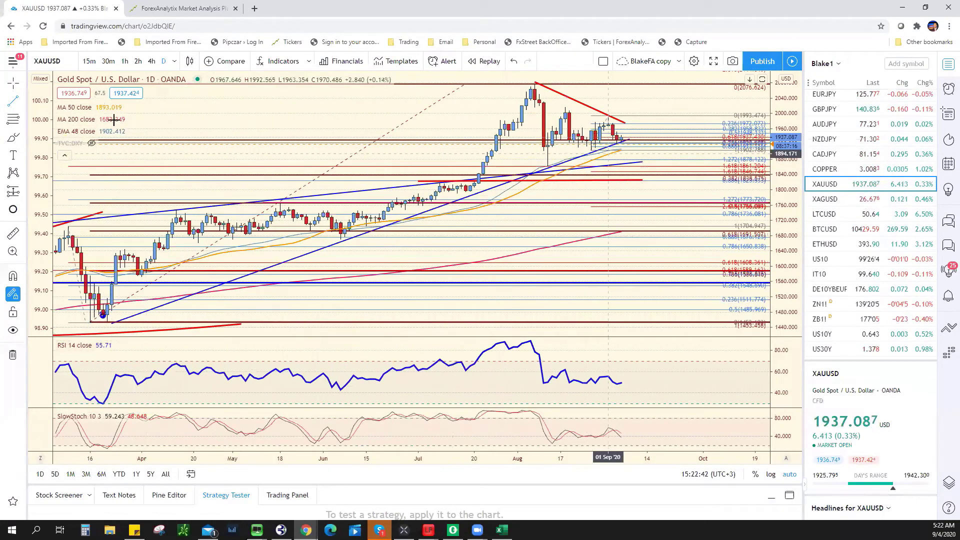
{"action": "left_click", "coordinate": [152, 61]}
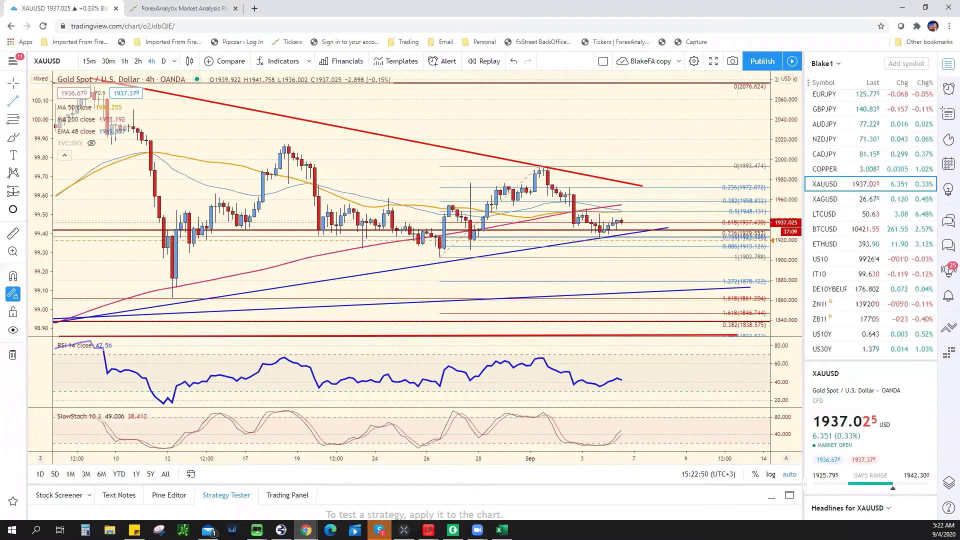
{"action": "key", "text": "alt+Tab"}
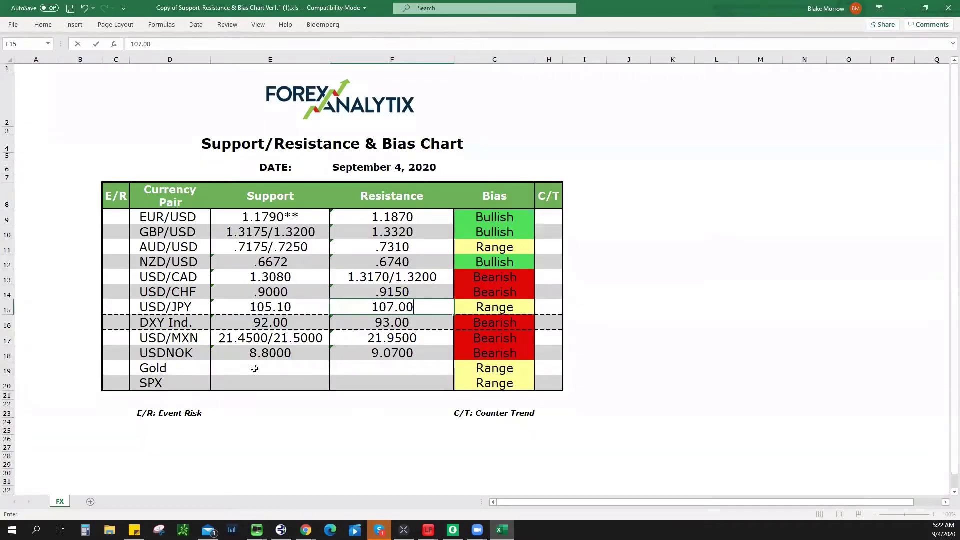
Enter 1920** as Gold's support and set its bias to Bullish
{"action": "left_click", "coordinate": [287, 369]}
{"action": "type", "text": "19"}
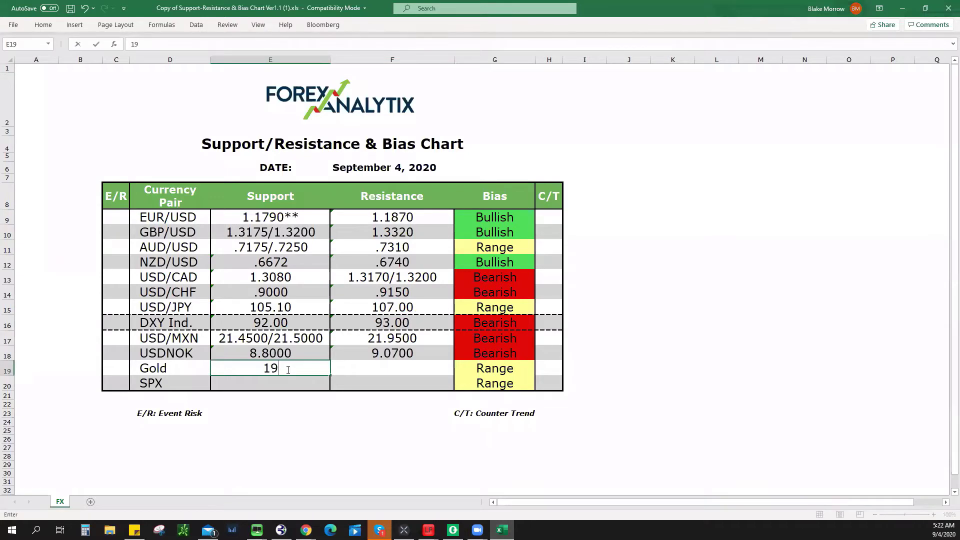
{"action": "type", "text": "20"}
{"action": "type", "text": "**"}
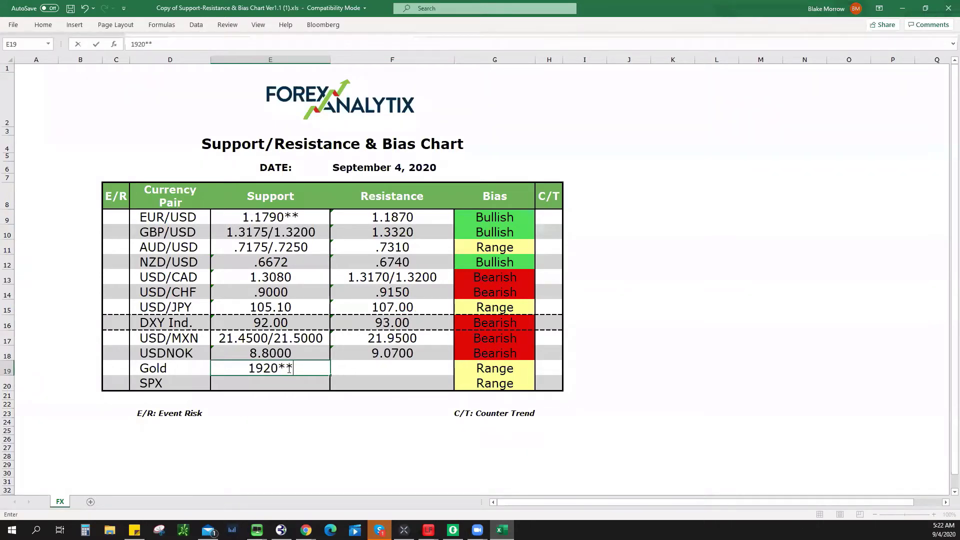
{"action": "left_click", "coordinate": [506, 371]}
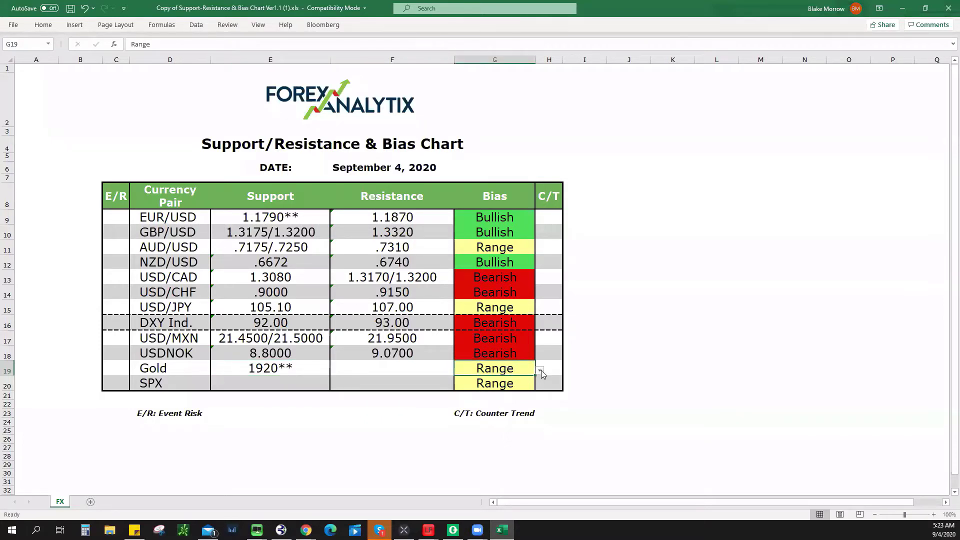
{"action": "left_click", "coordinate": [541, 370]}
{"action": "left_click", "coordinate": [532, 379]}
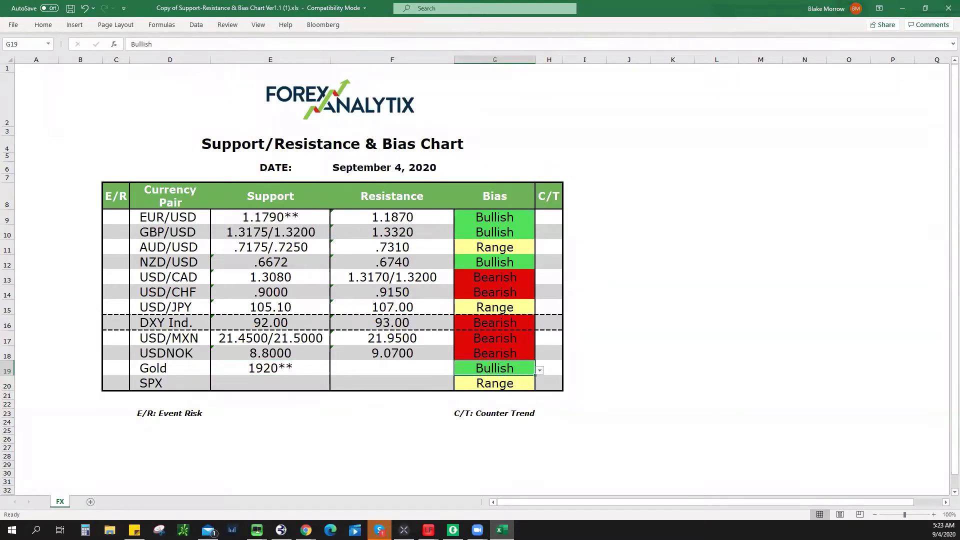
Check the gold chart, then enter 1950 as Gold's resistance in F19
{"action": "key", "text": "alt+Tab"}
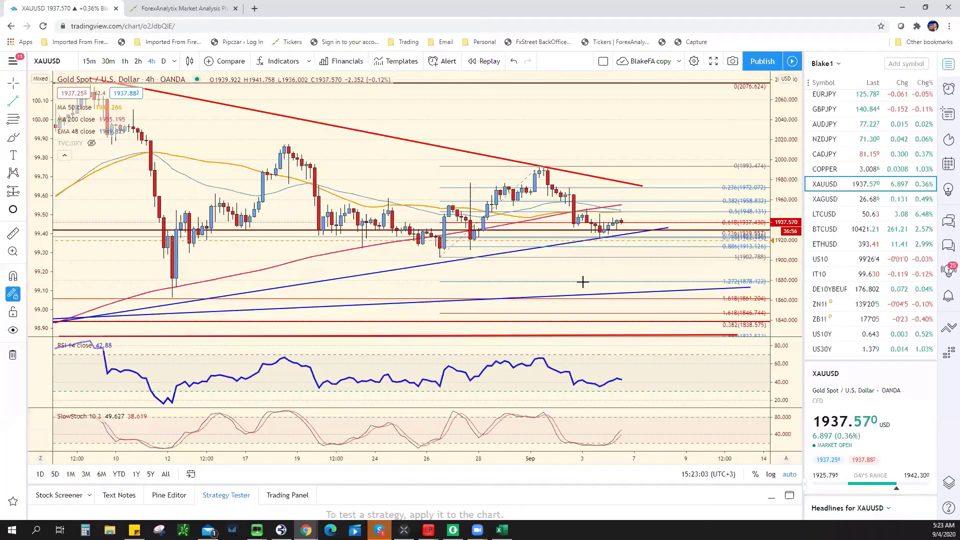
{"action": "scroll", "coordinate": [617, 253], "scroll_direction": "down", "scroll_amount": 3}
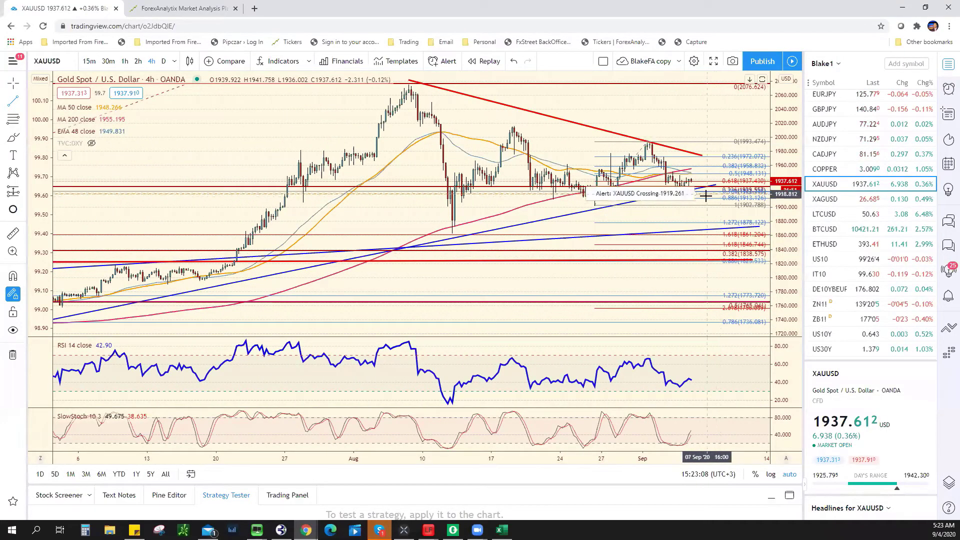
{"action": "scroll", "coordinate": [675, 206], "scroll_direction": "up", "scroll_amount": 3}
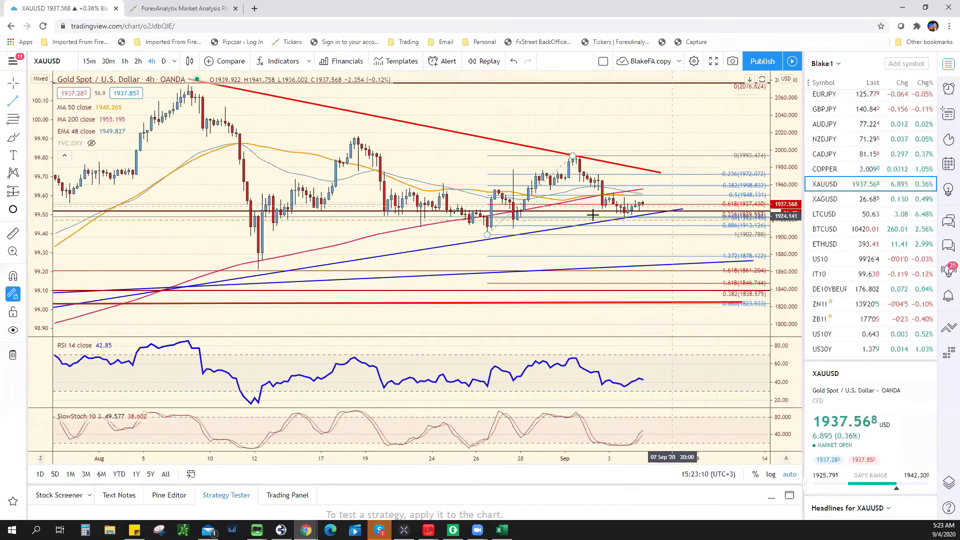
{"action": "scroll", "coordinate": [593, 215], "scroll_direction": "up", "scroll_amount": 2}
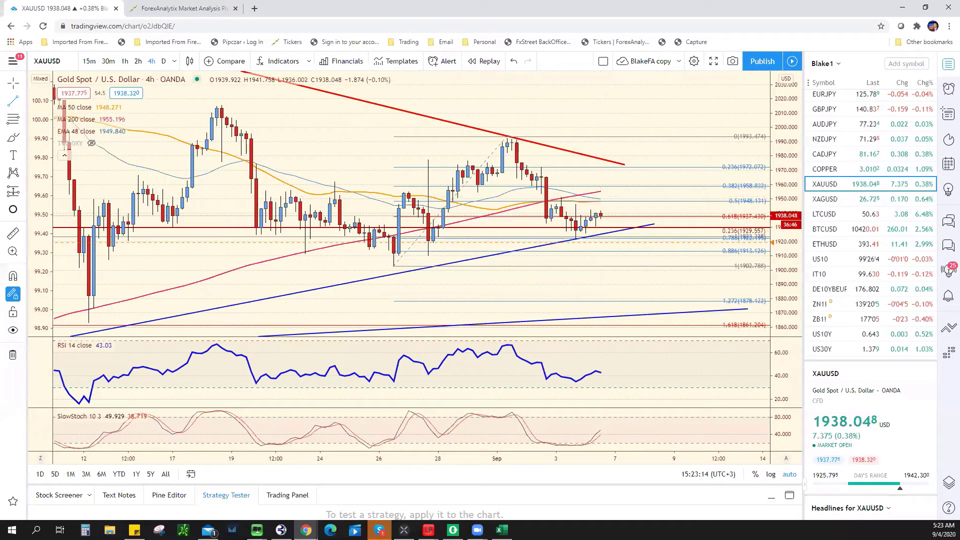
{"action": "key", "text": "alt+Tab"}
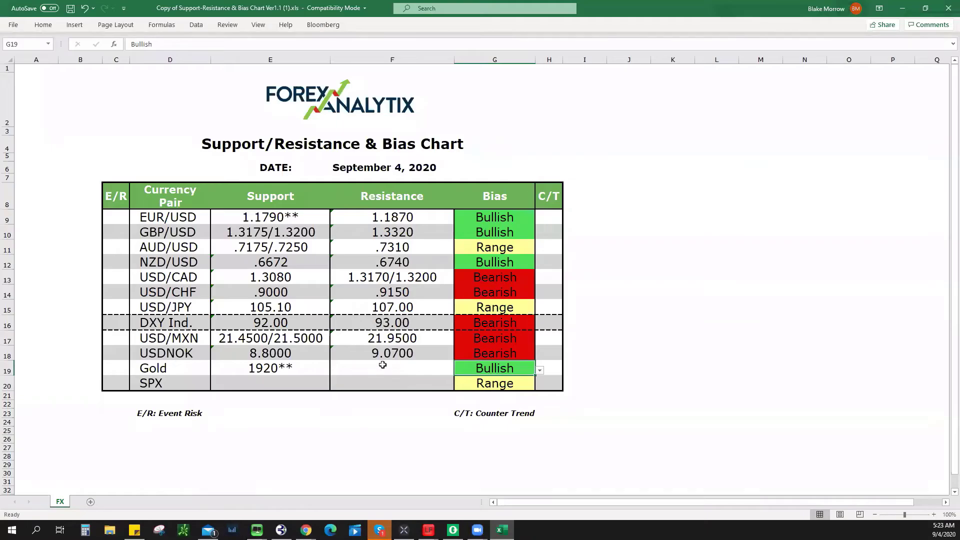
{"action": "left_click", "coordinate": [394, 369]}
{"action": "type", "text": "19"}
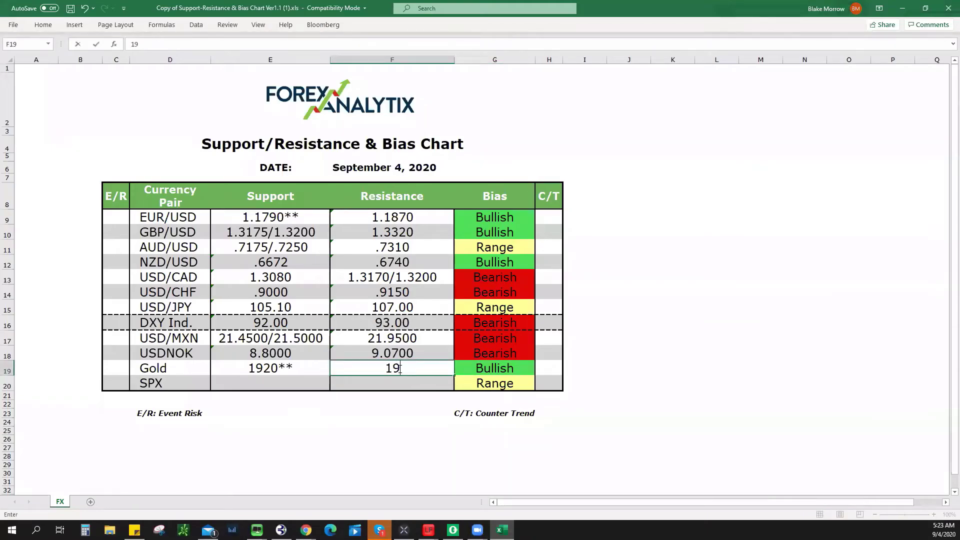
{"action": "type", "text": "50"}
{"action": "key", "text": "alt+Tab"}
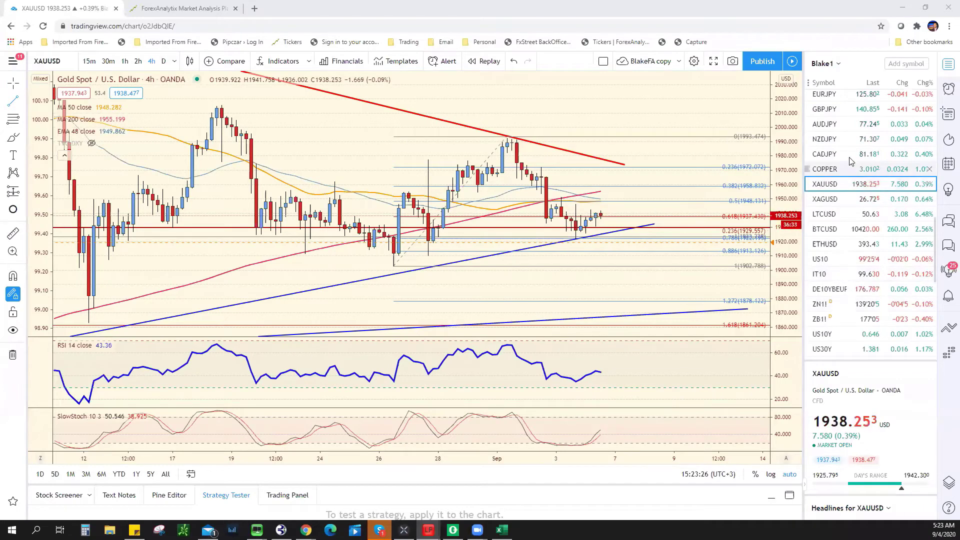
Show the USDCAD chart on 15-minute candles, zoomed out for more history
{"action": "scroll", "coordinate": [852, 160], "scroll_direction": "up", "scroll_amount": 2}
{"action": "scroll", "coordinate": [852, 160], "scroll_direction": "up", "scroll_amount": 6}
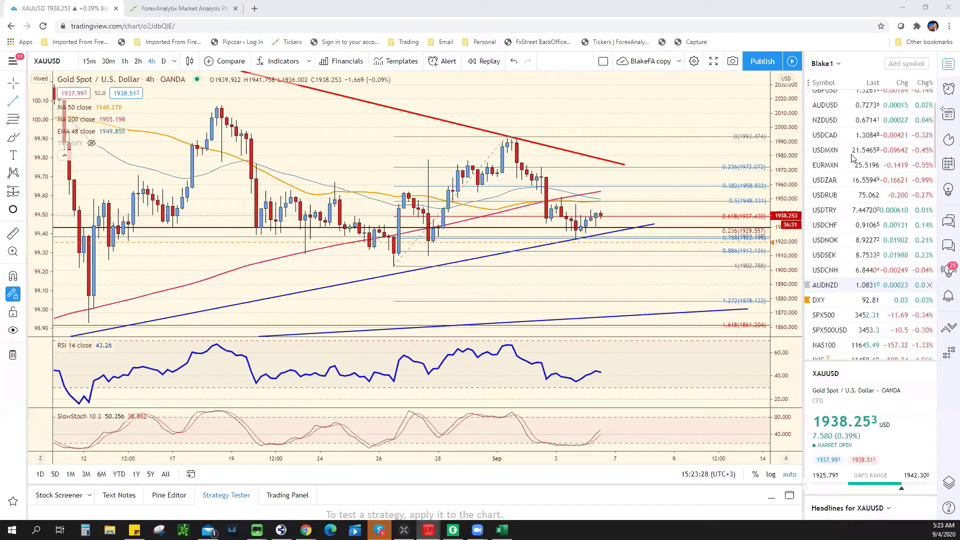
{"action": "left_click", "coordinate": [840, 161]}
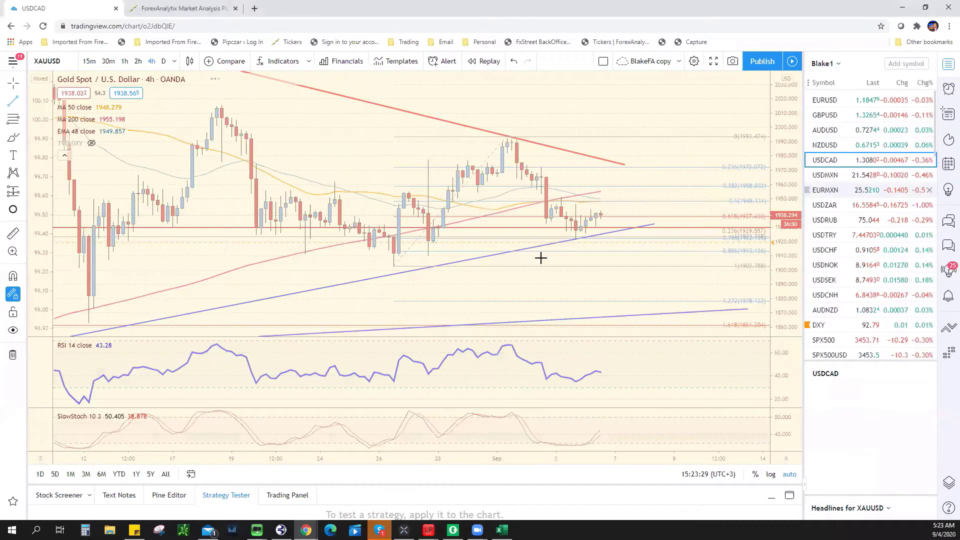
{"action": "left_click", "coordinate": [94, 62]}
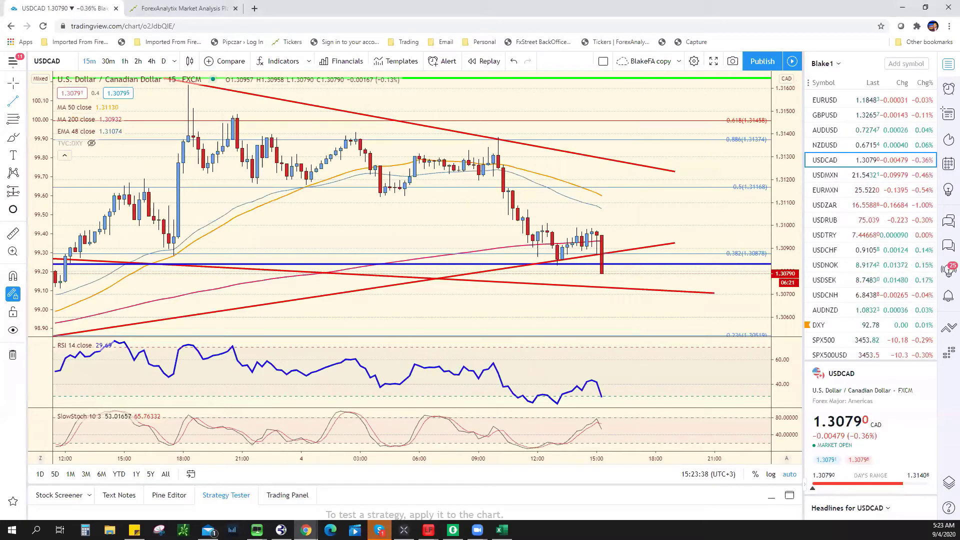
{"action": "left_click", "coordinate": [825, 183]}
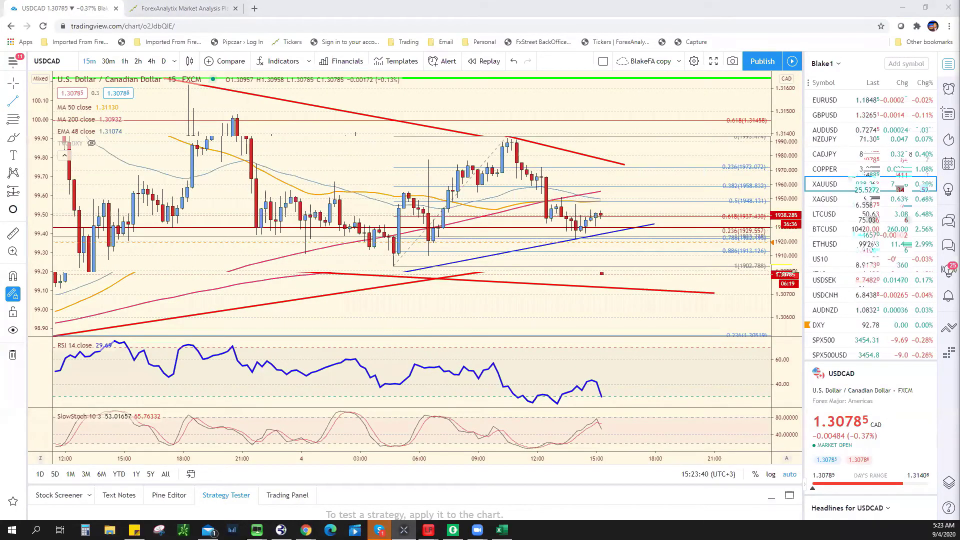
{"action": "scroll", "coordinate": [622, 225], "scroll_direction": "down", "scroll_amount": 2}
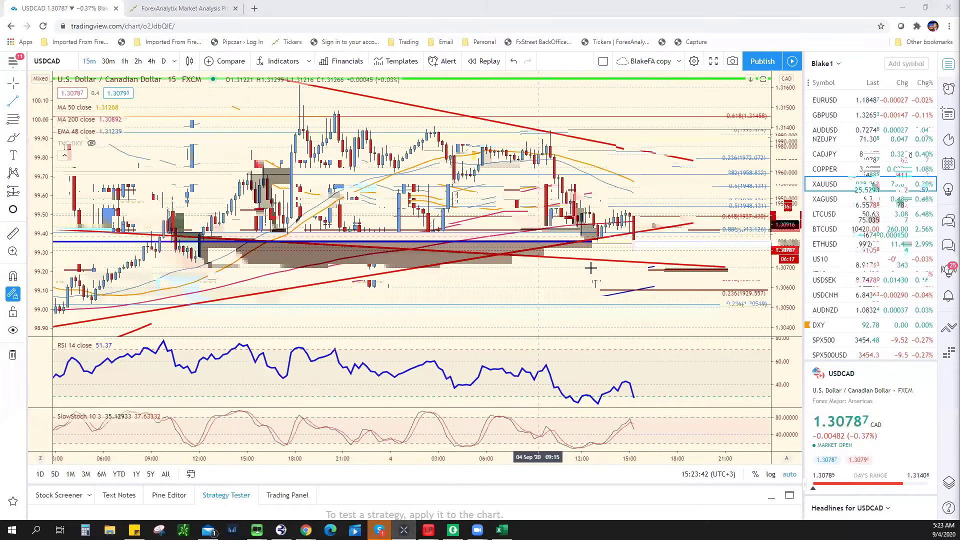
{"action": "scroll", "coordinate": [757, 196], "scroll_direction": "down", "scroll_amount": 2}
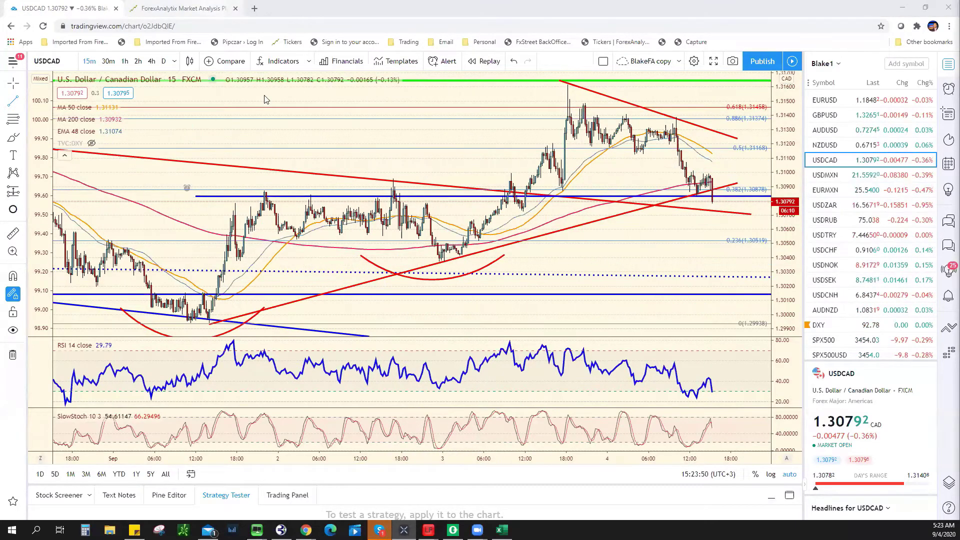
Glance at the ForexAnalytix dashboard and Excel sheet, then load the SPX500USD chart
{"action": "left_click", "coordinate": [200, 9]}
{"action": "left_click", "coordinate": [60, 9]}
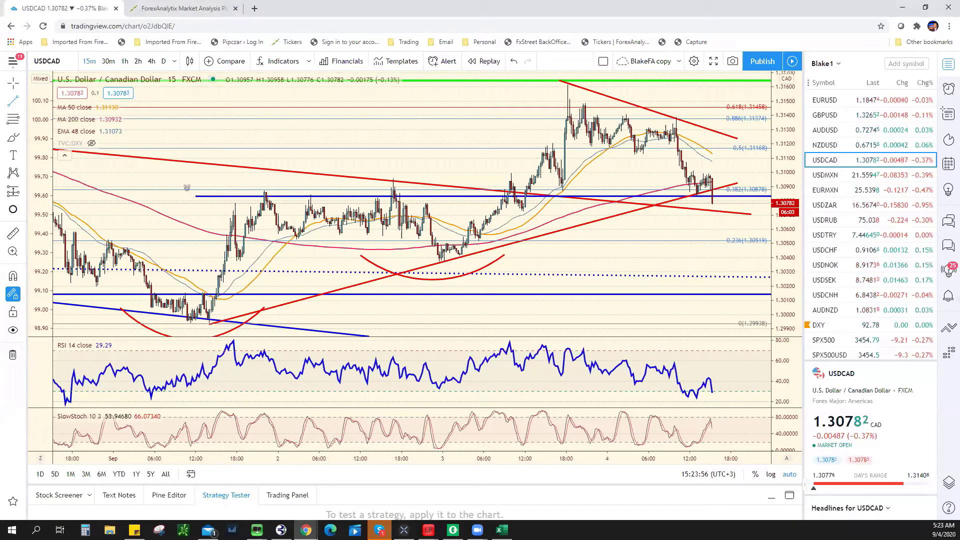
{"action": "key", "text": "alt+Tab"}
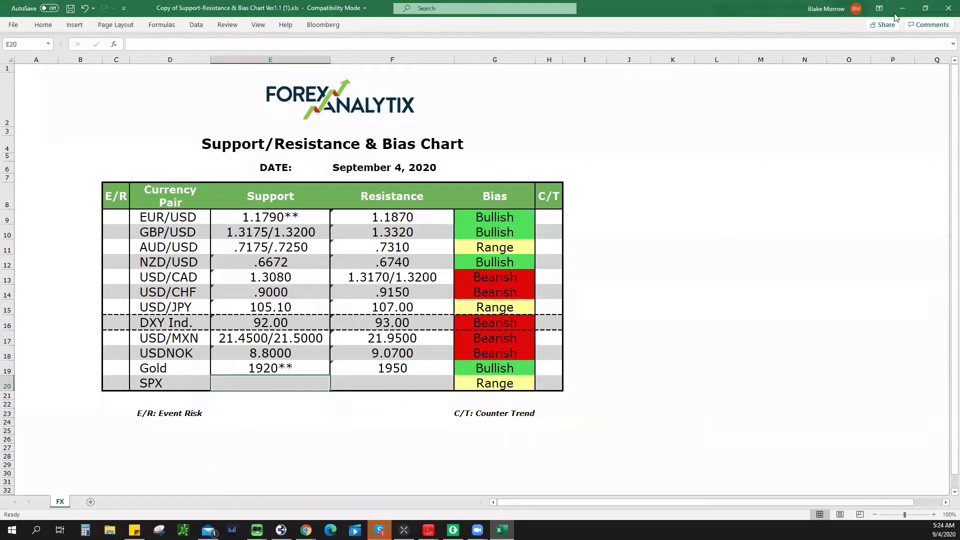
{"action": "key", "text": "alt+Tab"}
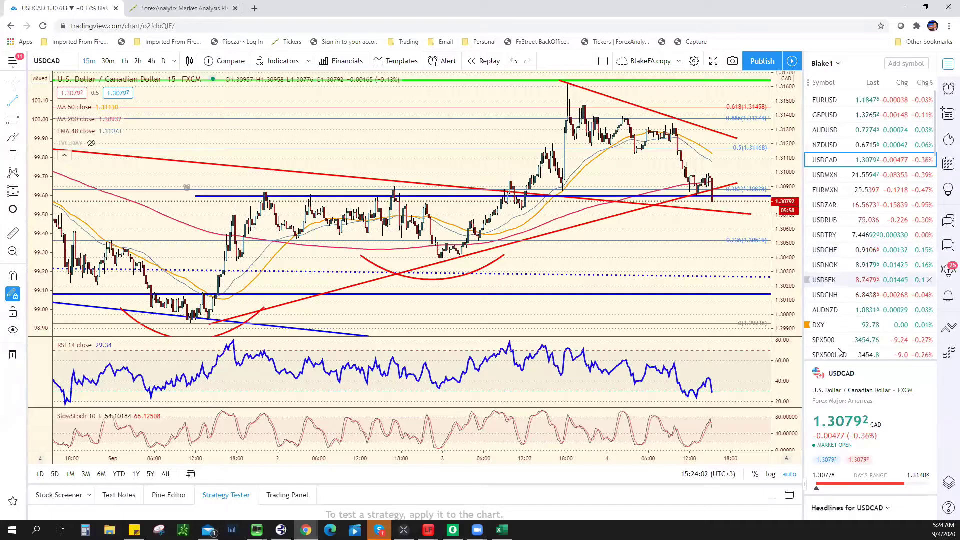
{"action": "left_click", "coordinate": [840, 352]}
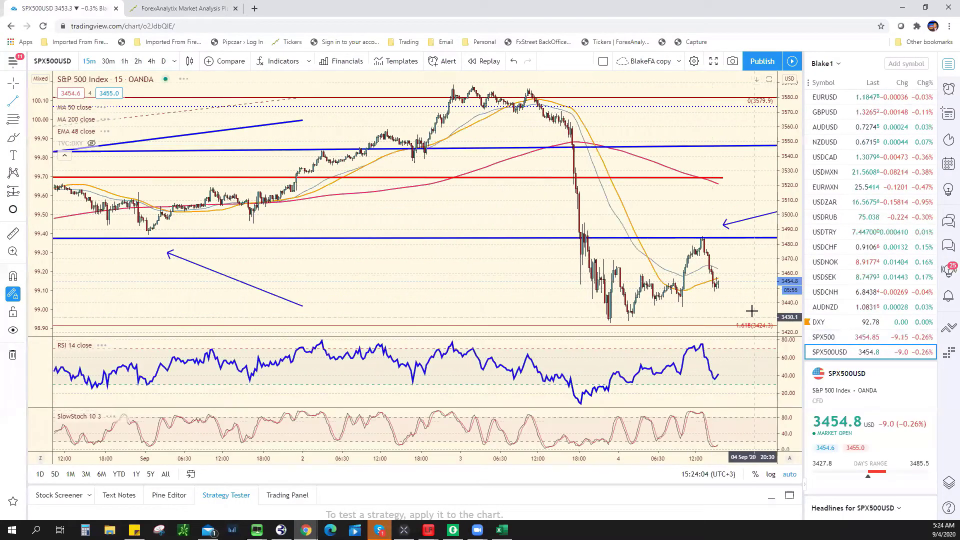
Draw a Fib retracement on SPX500USD from the early-September high to the recent low
{"action": "scroll", "coordinate": [743, 311], "scroll_direction": "down", "scroll_amount": 1}
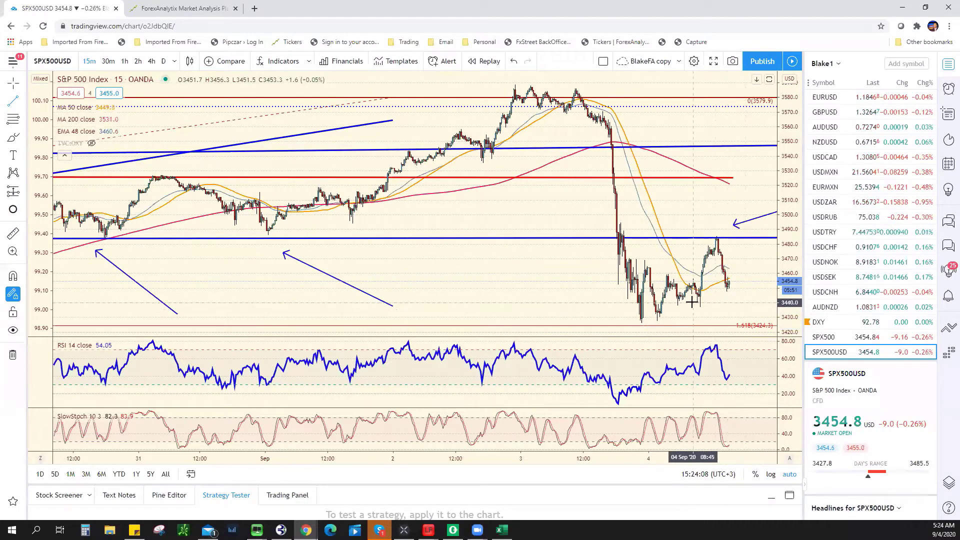
{"action": "scroll", "coordinate": [695, 302], "scroll_direction": "up", "scroll_amount": 1}
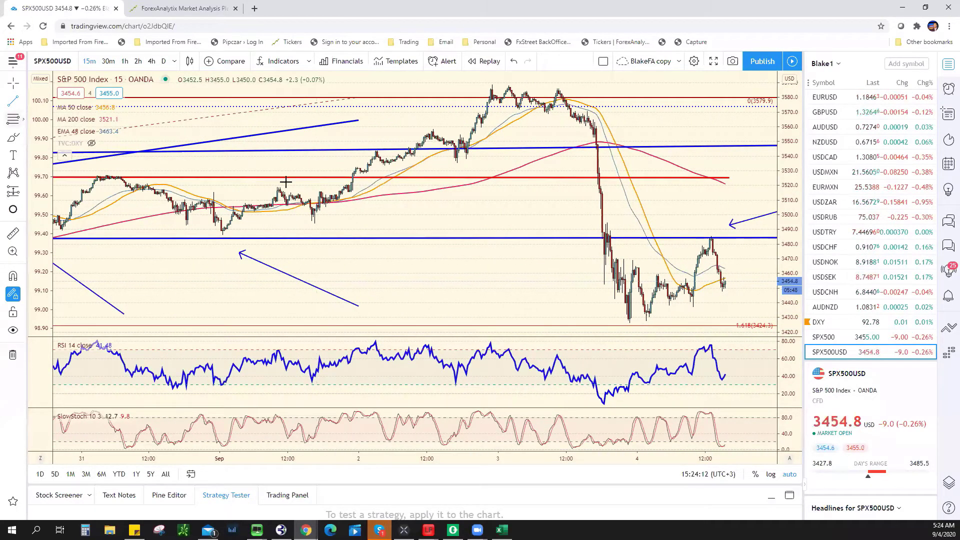
{"action": "left_click", "coordinate": [13, 119]}
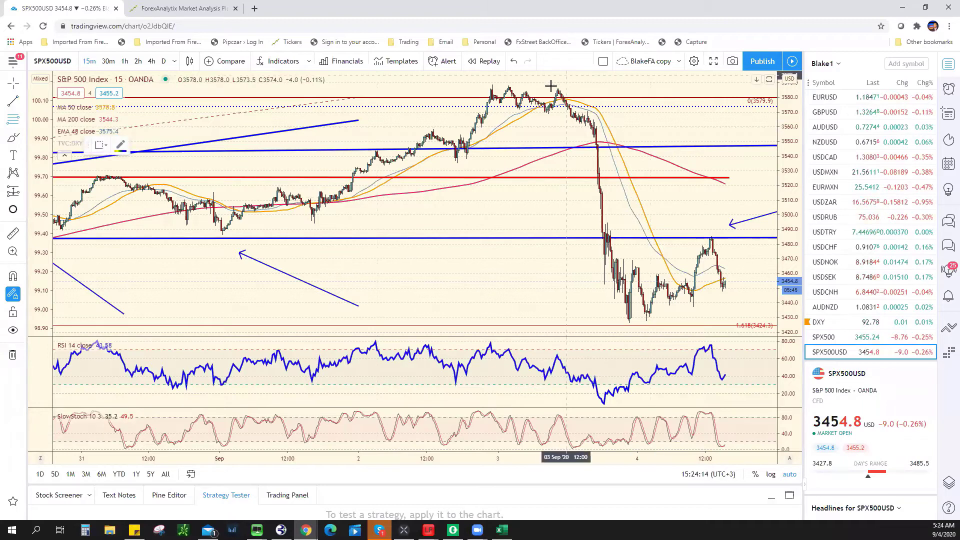
{"action": "left_click", "coordinate": [510, 83]}
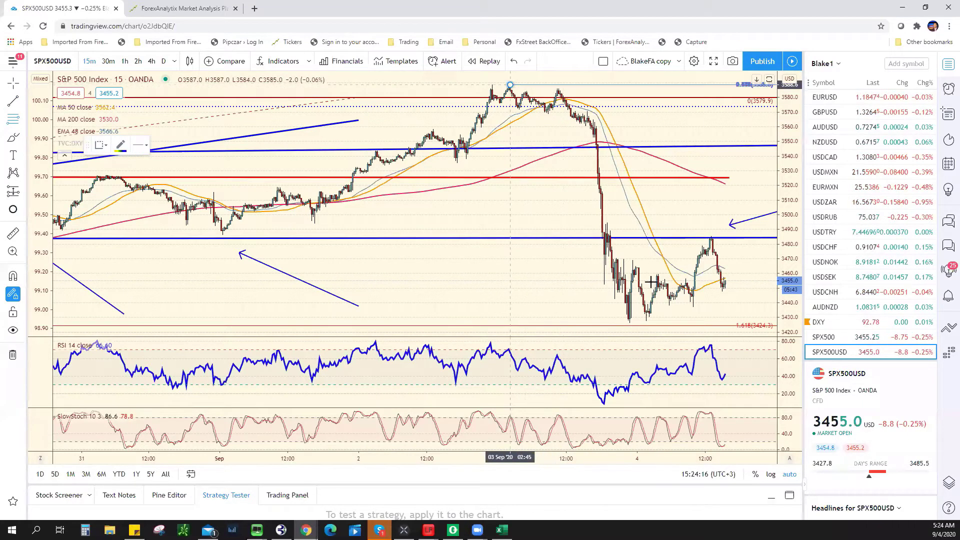
{"action": "left_click", "coordinate": [606, 324]}
Switch the SPX500USD chart to 4-hour candles and adjust the zoom
{"action": "scroll", "coordinate": [700, 261], "scroll_direction": "down", "scroll_amount": 2}
{"action": "scroll", "coordinate": [670, 258], "scroll_direction": "down", "scroll_amount": 2}
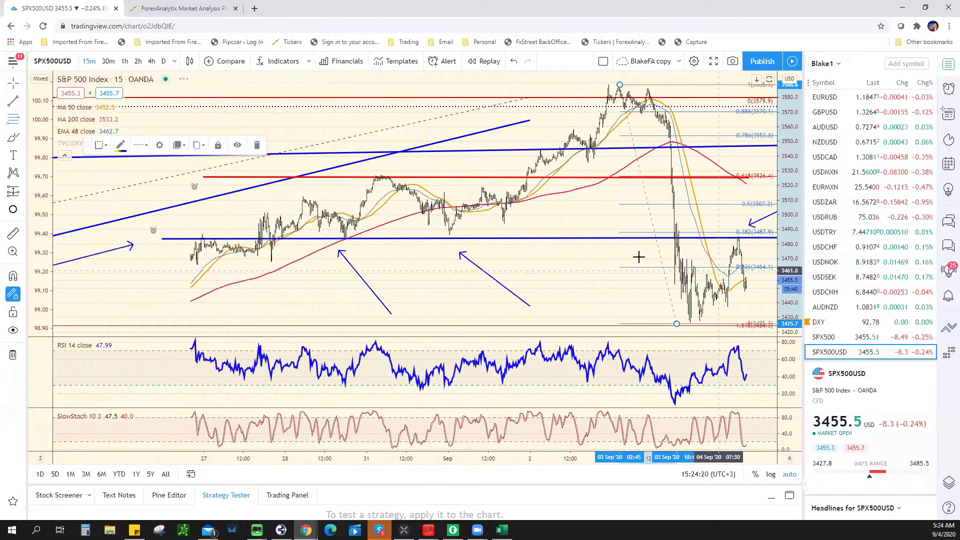
{"action": "scroll", "coordinate": [458, 255], "scroll_direction": "down", "scroll_amount": 5}
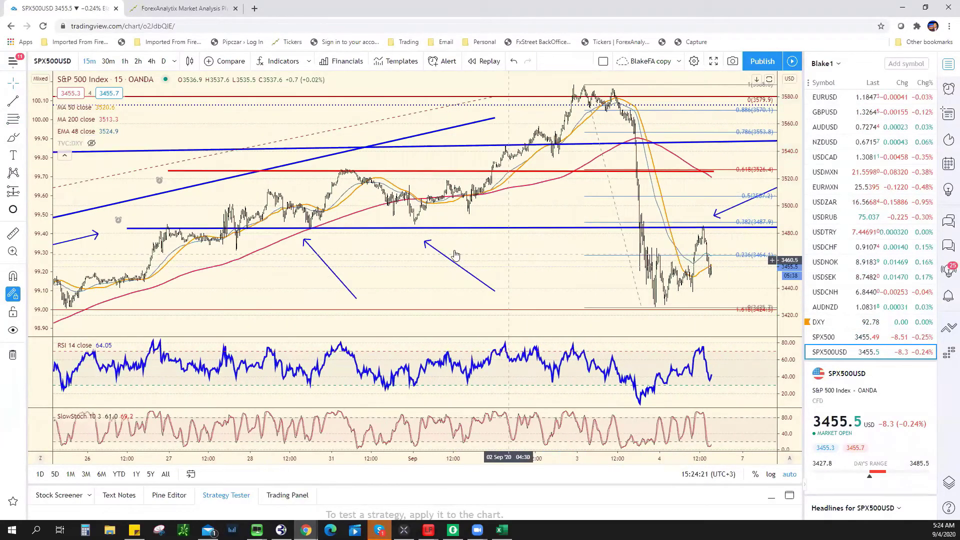
{"action": "left_click", "coordinate": [152, 61]}
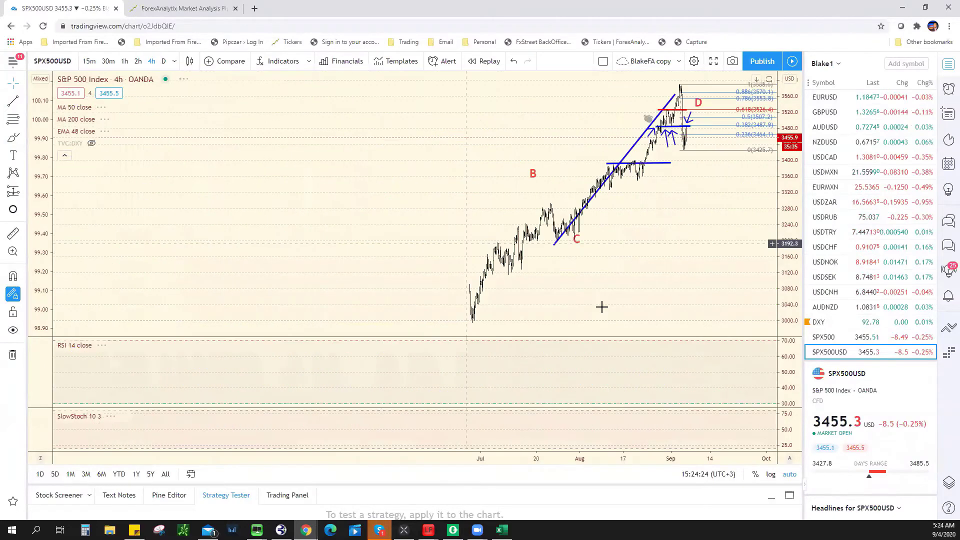
{"action": "scroll", "coordinate": [638, 218], "scroll_direction": "up", "scroll_amount": 4}
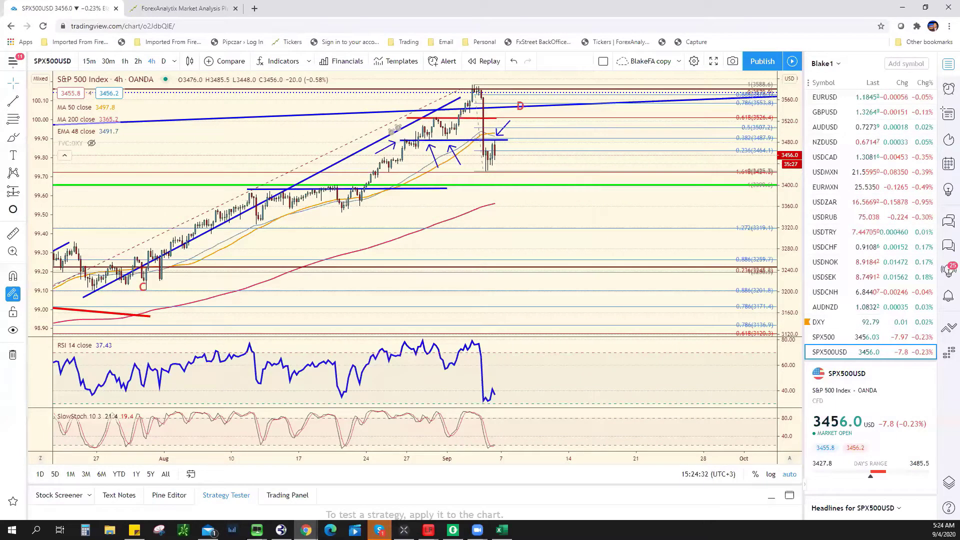
Enter 3485 as SPX resistance in F20 and set its bias to Bullish
{"action": "key", "text": "alt+Tab"}
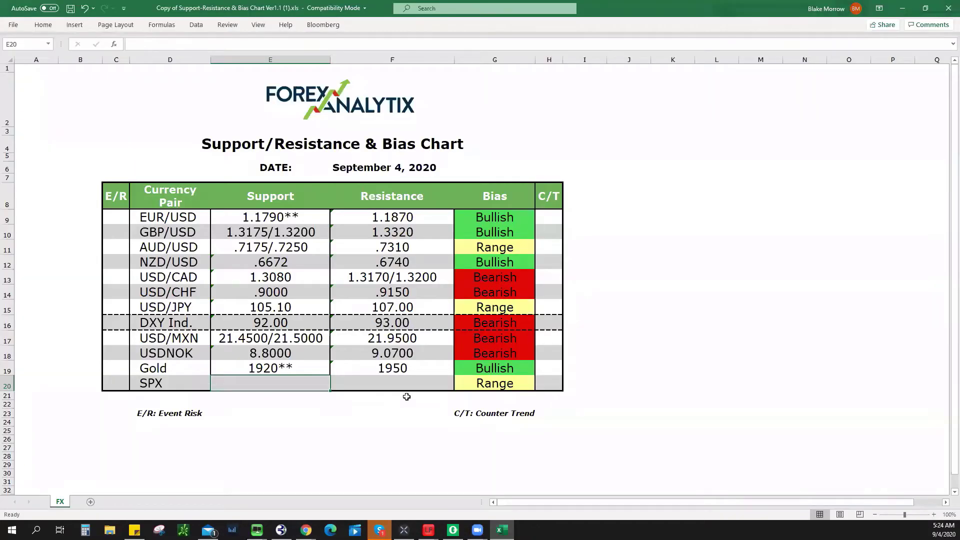
{"action": "left_click", "coordinate": [409, 383]}
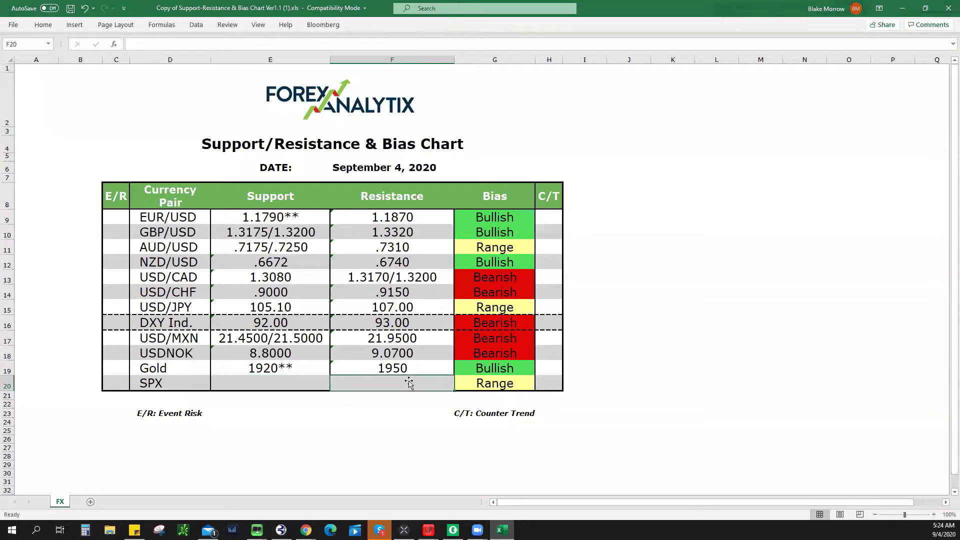
{"action": "type", "text": "3485"}
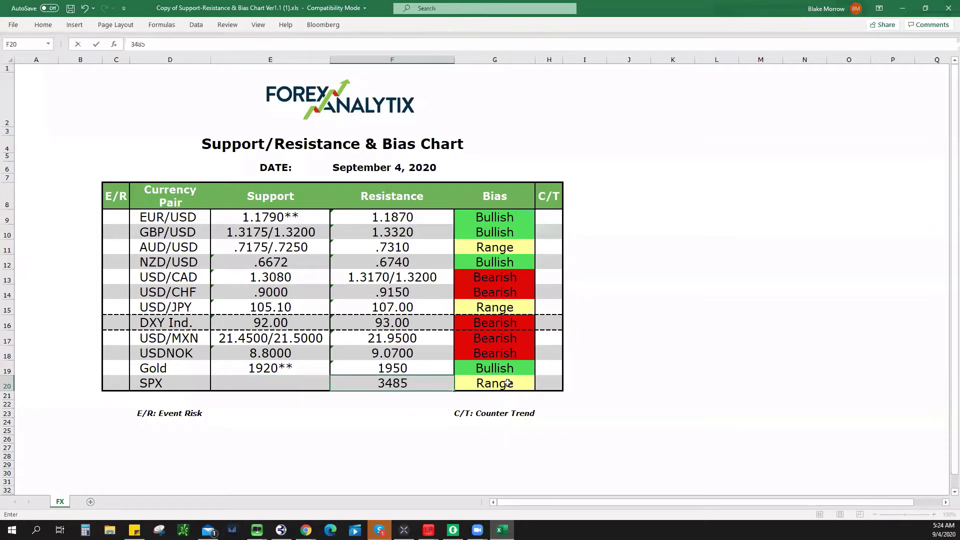
{"action": "left_click", "coordinate": [508, 384]}
{"action": "left_click", "coordinate": [540, 386]}
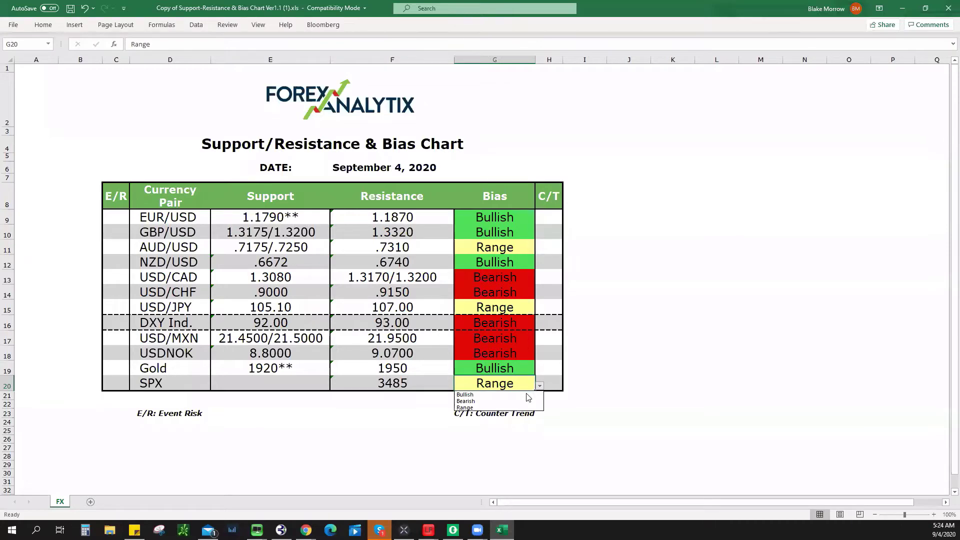
{"action": "left_click", "coordinate": [466, 397]}
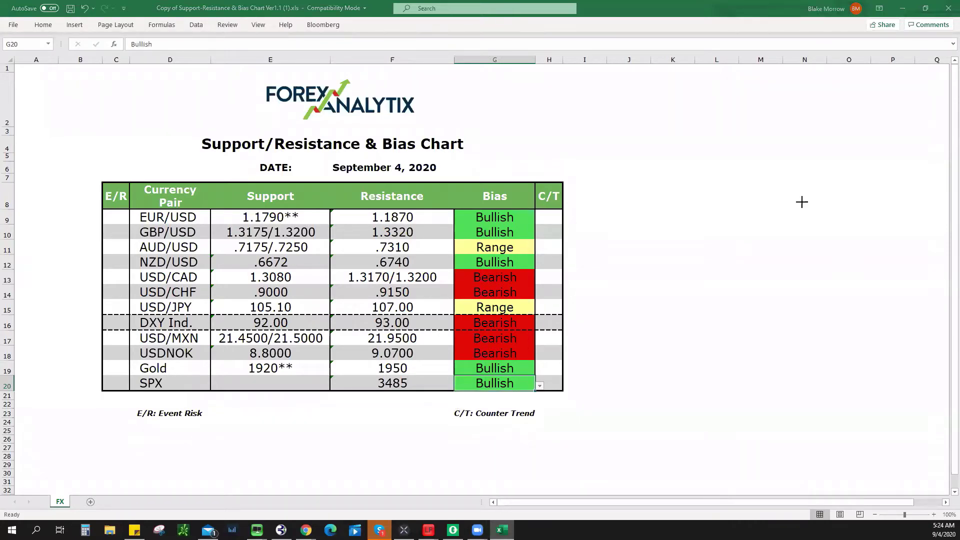
Extend the green horizontal line further right on the S&P 500 chart
{"action": "key", "text": "alt+Tab"}
{"action": "scroll", "coordinate": [550, 215], "scroll_direction": "down", "scroll_amount": 2}
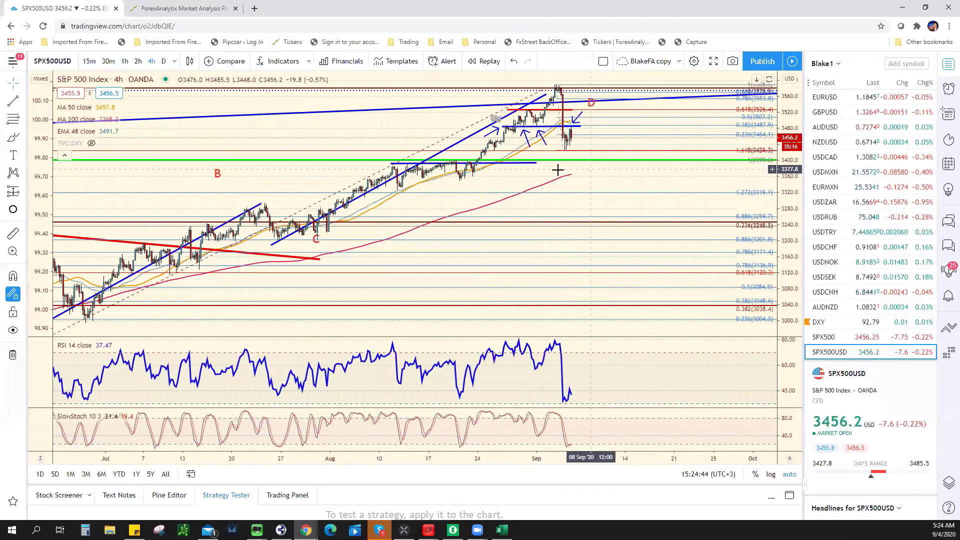
{"action": "right_click", "coordinate": [560, 171]}
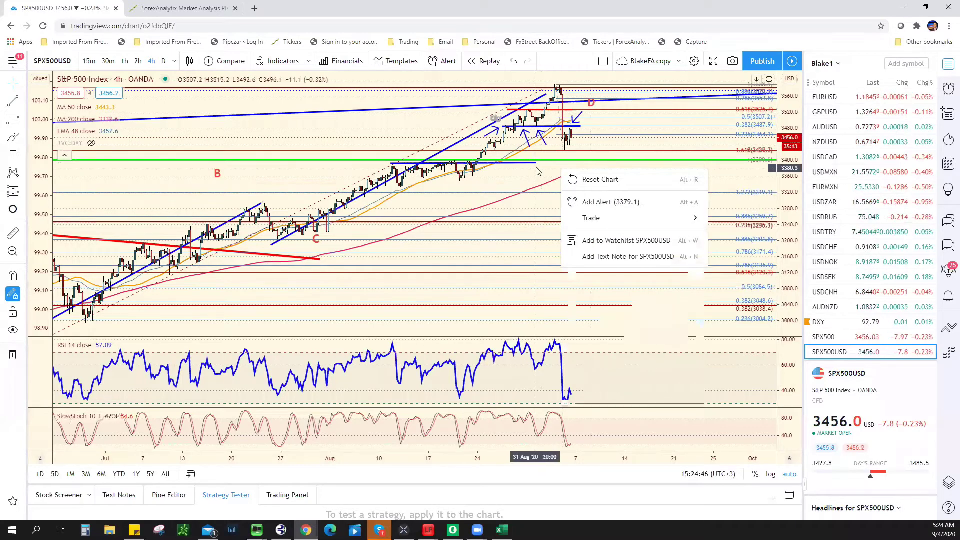
{"action": "left_click_drag", "start_coordinate": [536, 164], "coordinate": [603, 162]}
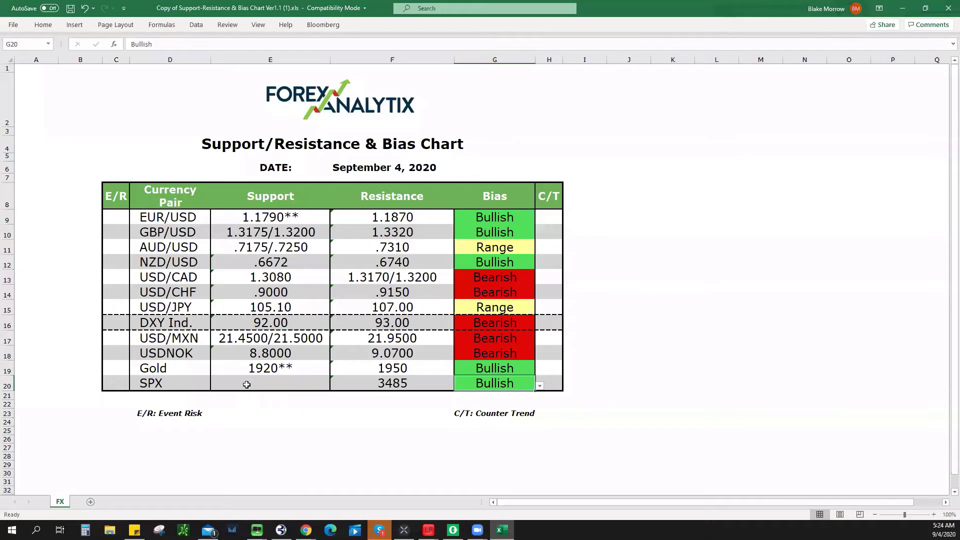
Enter 3400*/3425 as the SPX support value in cell E20
{"action": "left_click", "coordinate": [247, 386]}
{"action": "type", "text": "3"}
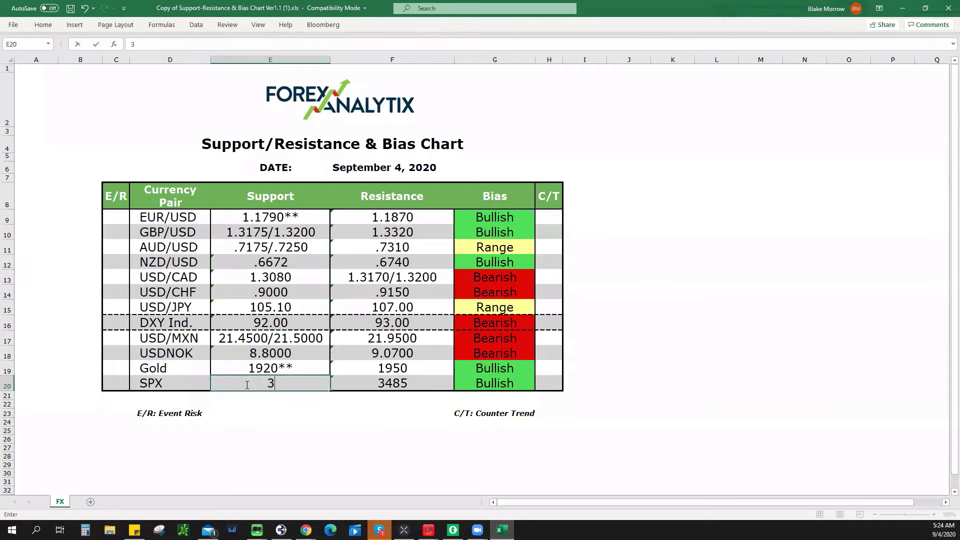
{"action": "type", "text": "400*/3425"}
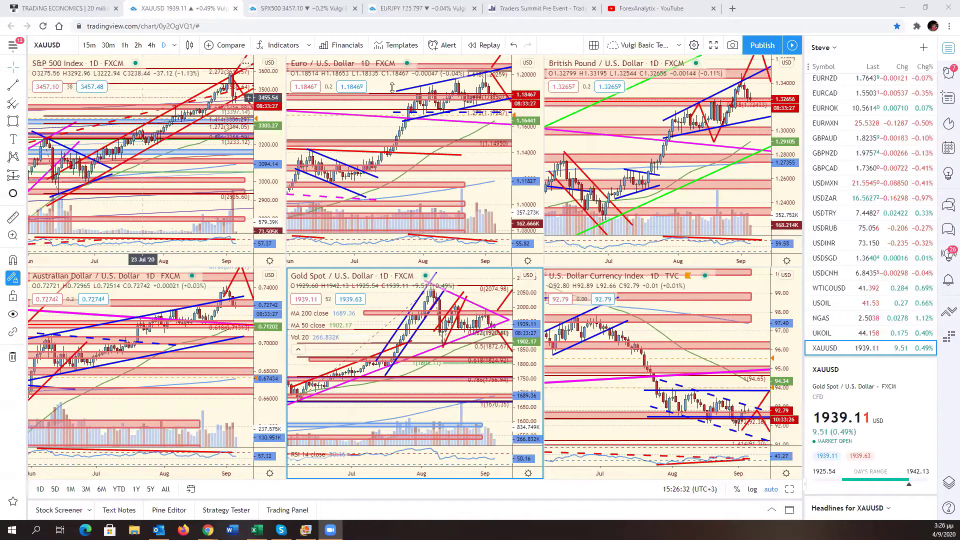
Load NAS100 into the top-left chart and maximize it to a single view
{"action": "left_click", "coordinate": [143, 98]}
{"action": "left_click", "coordinate": [824, 111]}
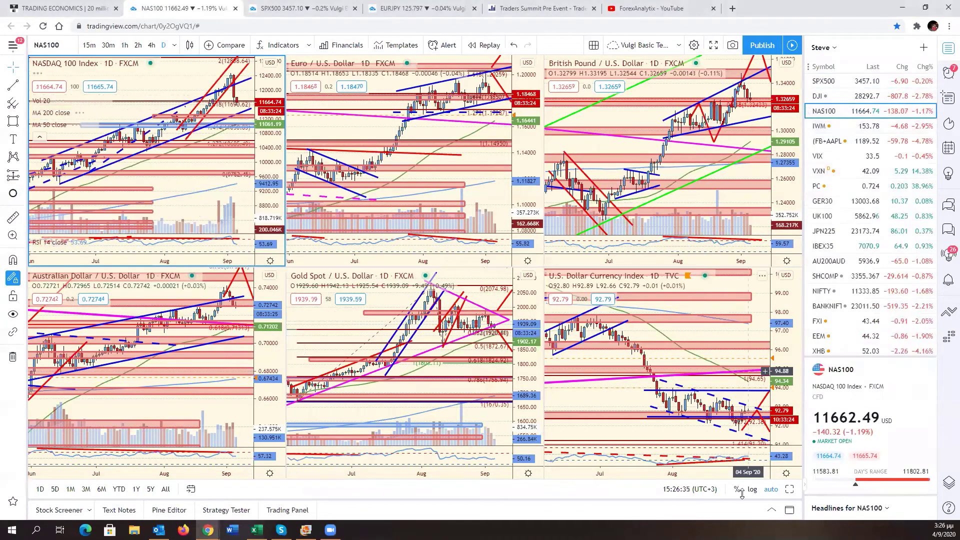
{"action": "key", "text": "alt+Return"}
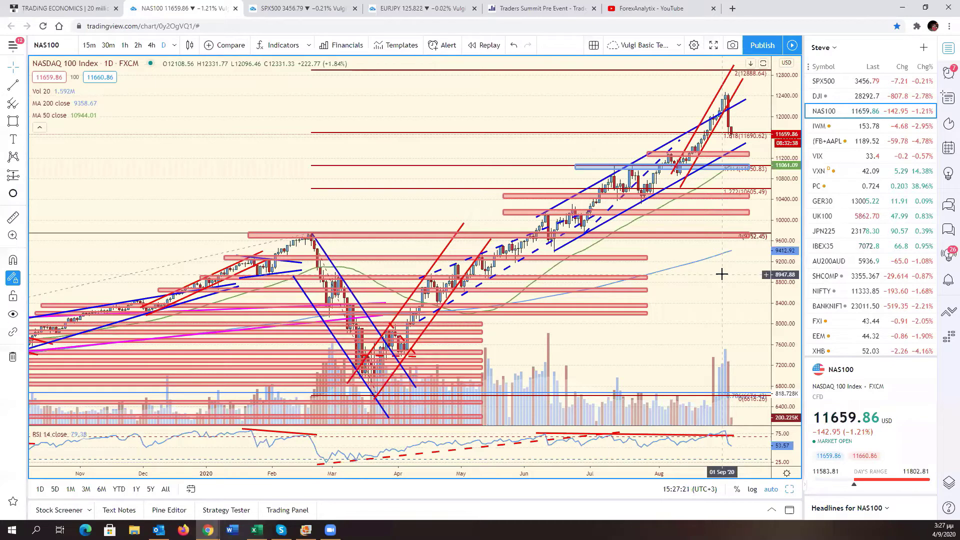
View the VIX chart, then the VXN Nasdaq 100 volatility chart
{"action": "left_click", "coordinate": [853, 153]}
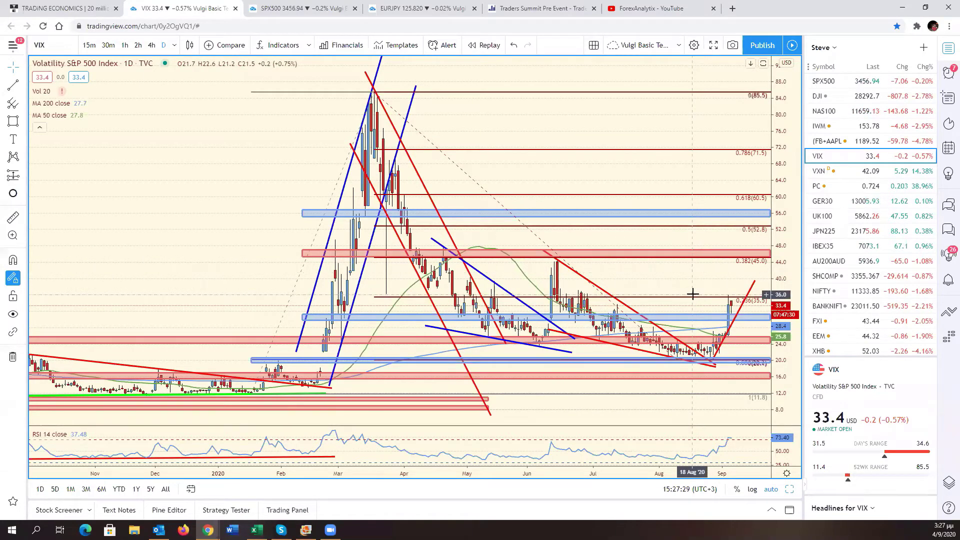
{"action": "left_click", "coordinate": [846, 171]}
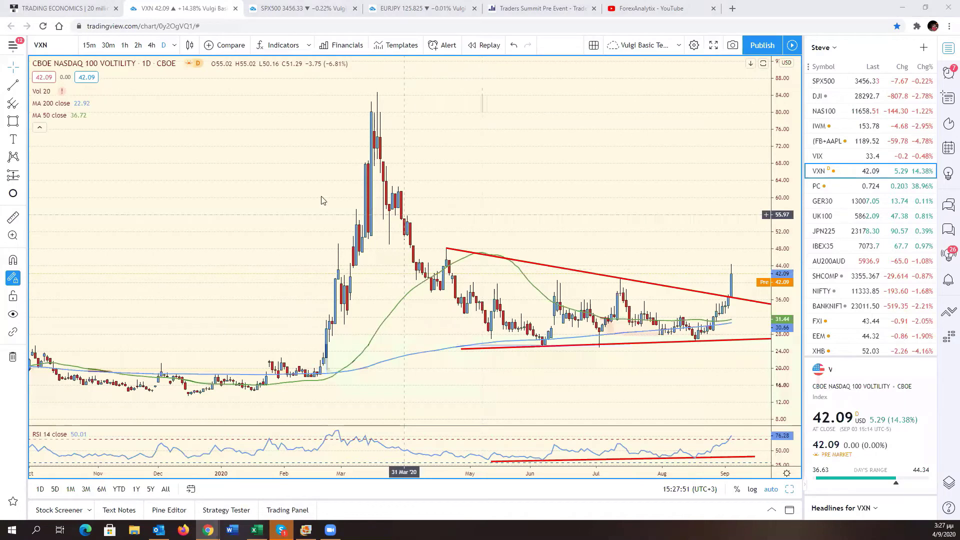
Draw a magnet-snapped Fib Retracement on VXN from the March high to the July low
{"action": "left_click", "coordinate": [23, 103]}
{"action": "left_click", "coordinate": [75, 282]}
{"action": "left_click", "coordinate": [12, 261]}
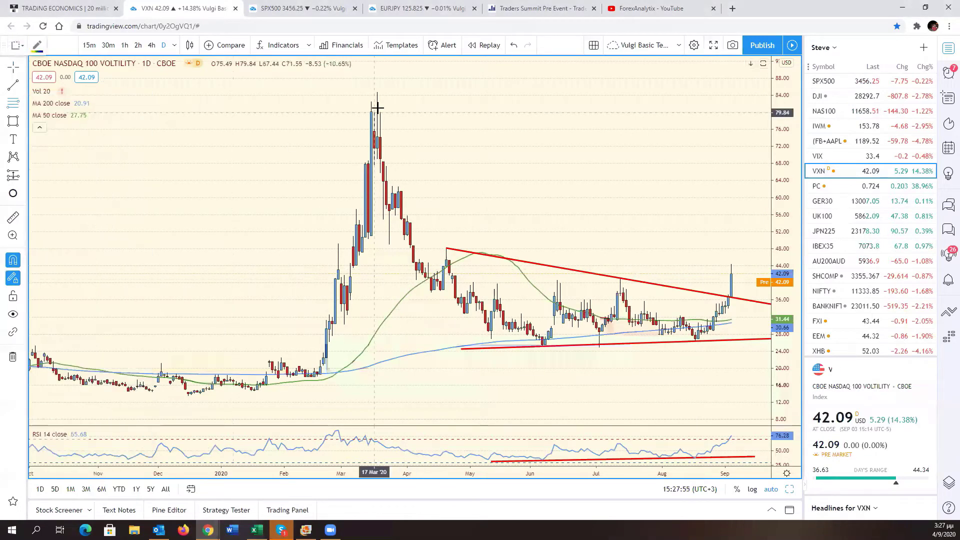
{"action": "left_click", "coordinate": [377, 92]}
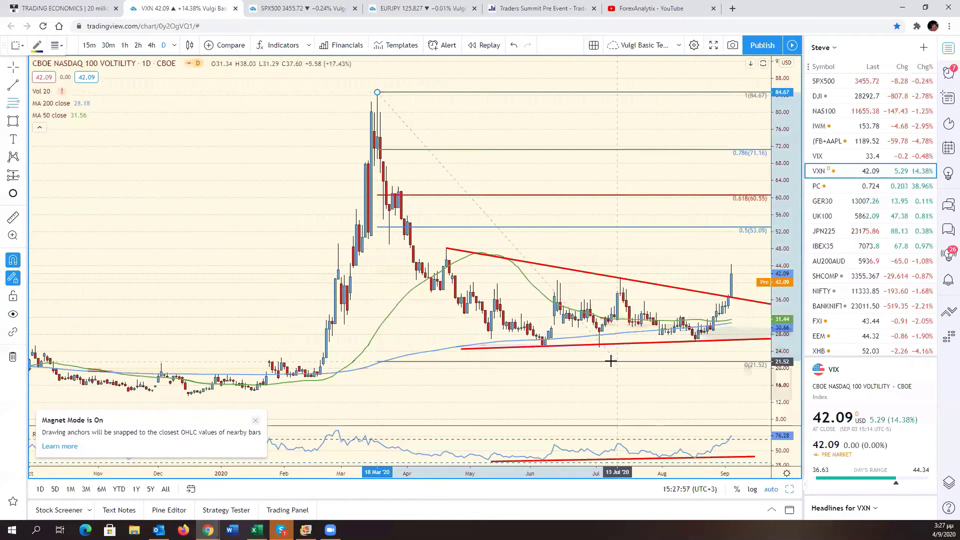
{"action": "left_click", "coordinate": [600, 351]}
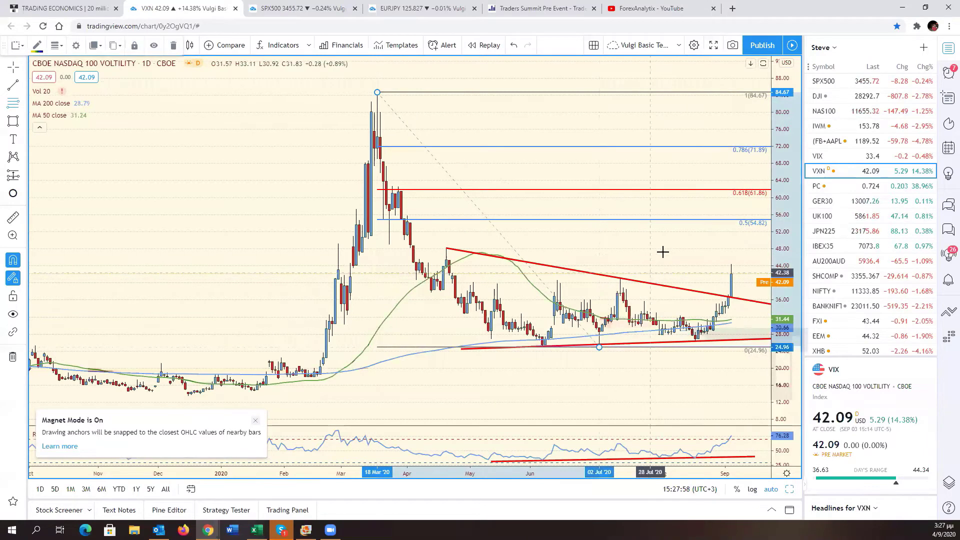
Add the 0.382 level to the Fib Retracement, then switch back to VIX
{"action": "right_click", "coordinate": [678, 220]}
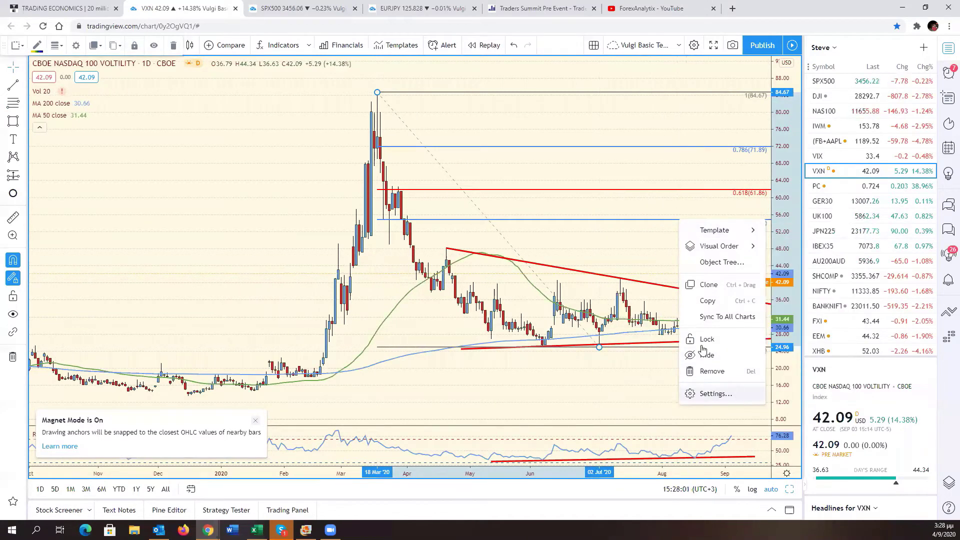
{"action": "left_click", "coordinate": [721, 394]}
{"action": "left_click", "coordinate": [381, 237]}
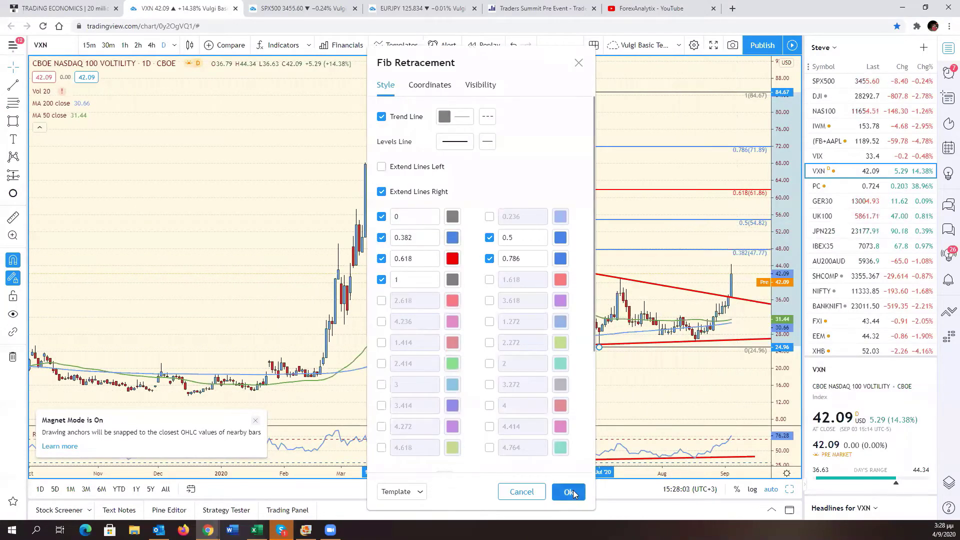
{"action": "left_click", "coordinate": [567, 492]}
{"action": "left_click", "coordinate": [855, 155]}
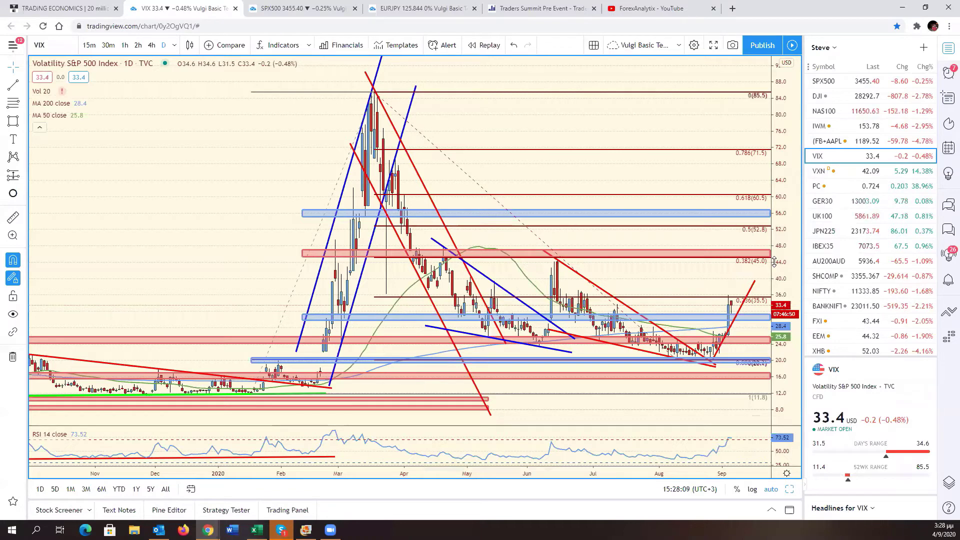
Show the (FB+AAPL+AMZN+NFLX+GOOG)/5 chart and pan through its latest bars
{"action": "left_click", "coordinate": [848, 143]}
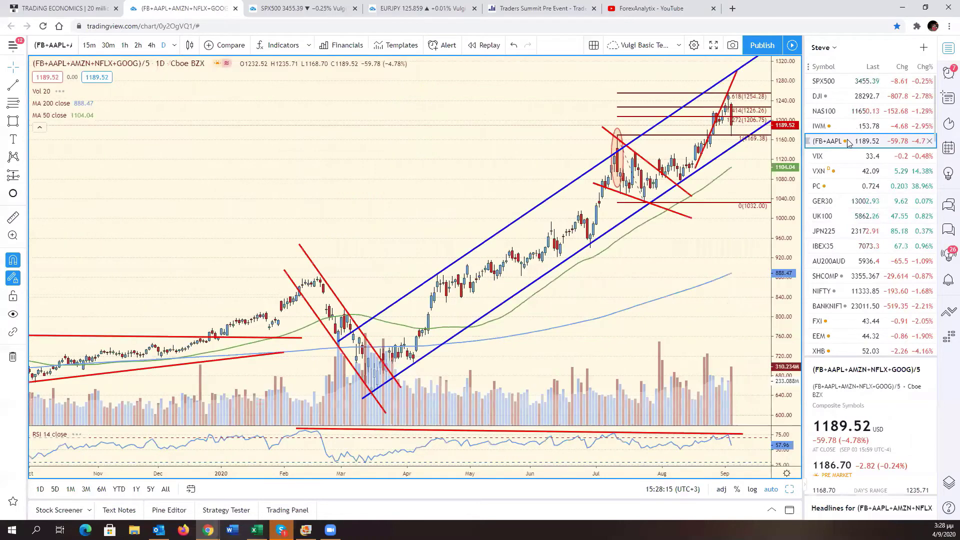
{"action": "left_click_drag", "start_coordinate": [686, 286], "coordinate": [635, 285]}
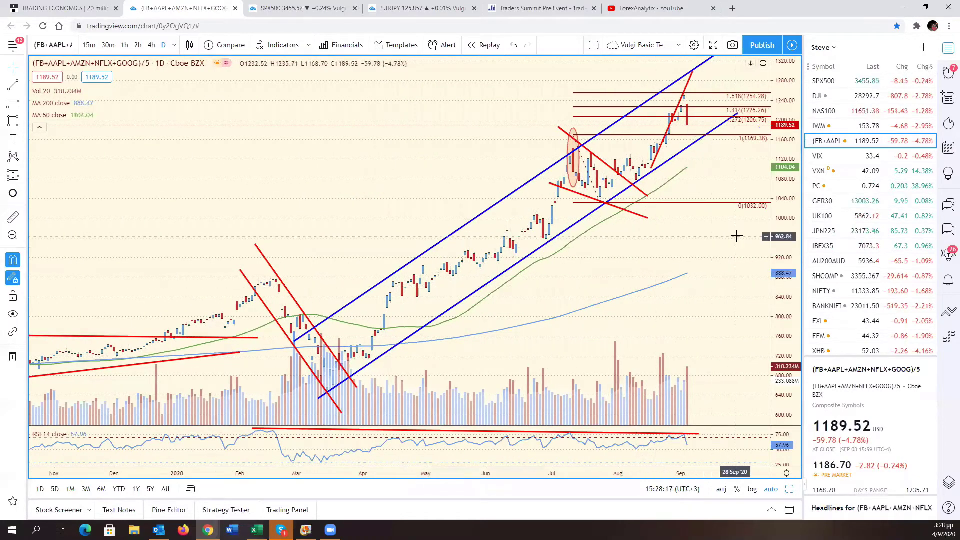
{"action": "left_click_drag", "start_coordinate": [735, 244], "coordinate": [795, 250]}
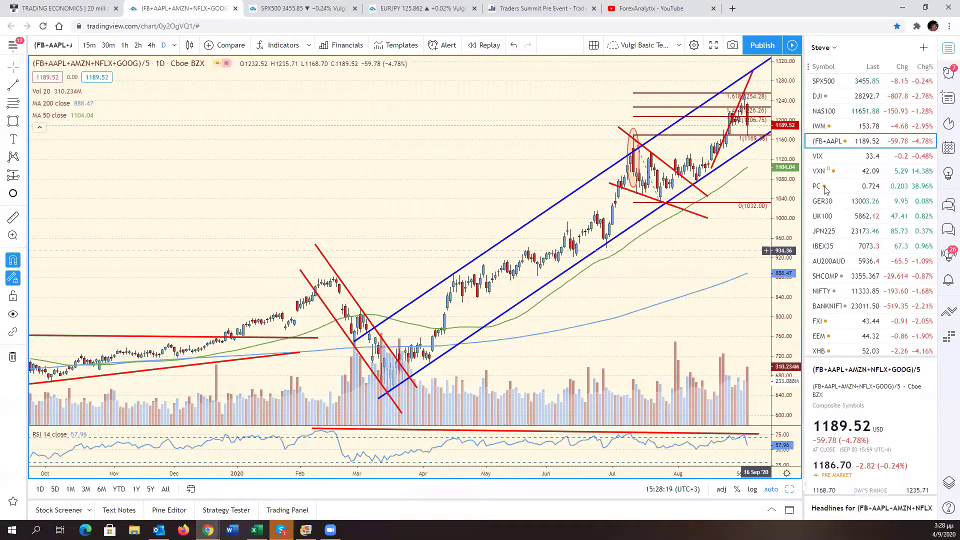
Load NAS100 and restore the six-chart grid layout
{"action": "left_click", "coordinate": [824, 111]}
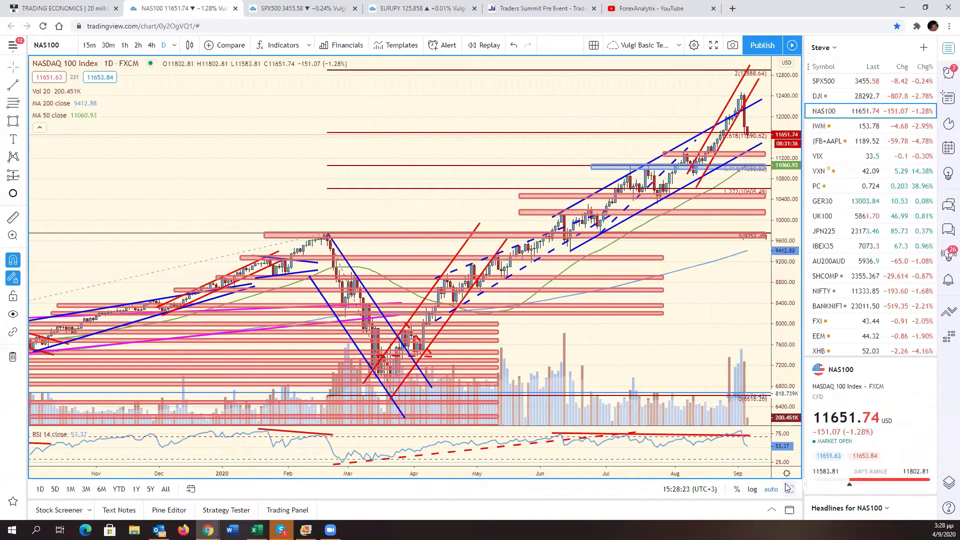
{"action": "key", "text": "alt+Return"}
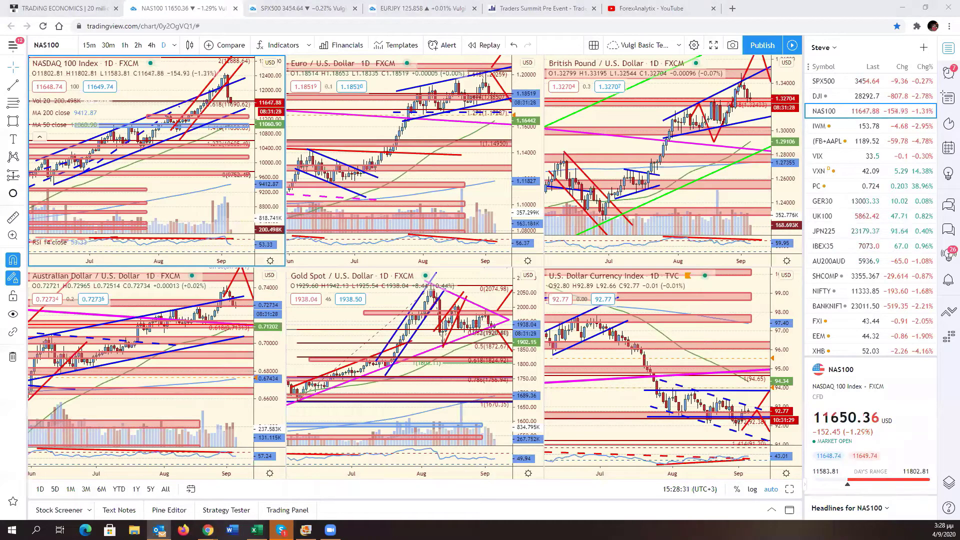
{"action": "left_click", "coordinate": [844, 416]}
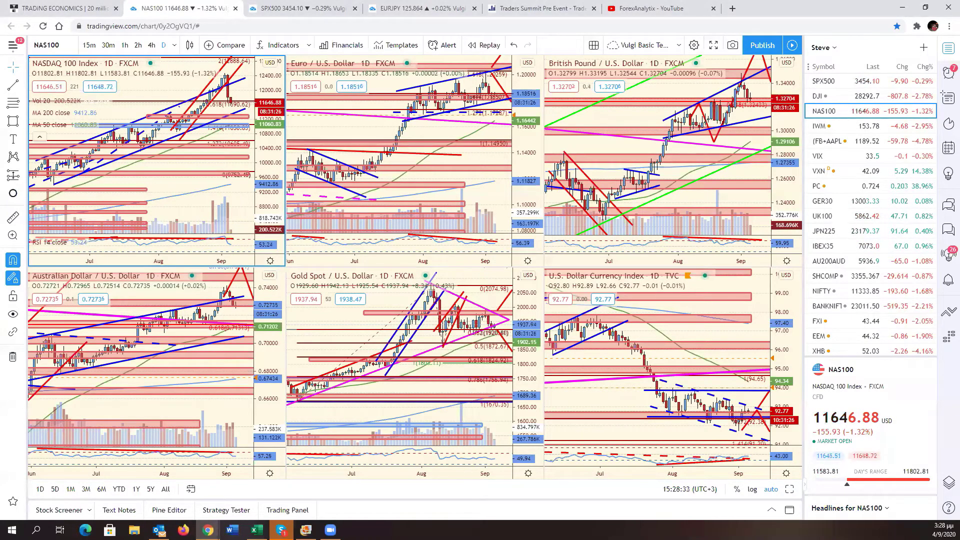
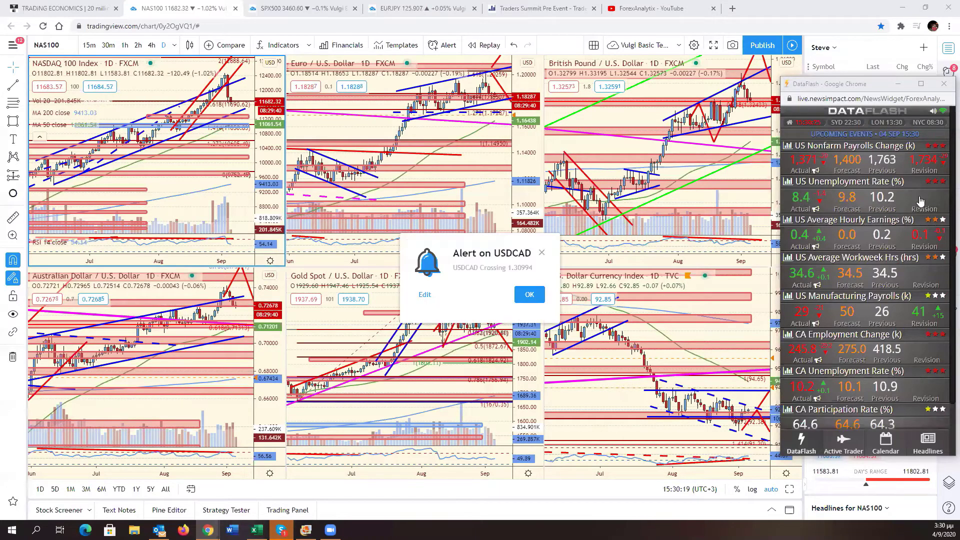
Close the USDCAD price alert and bring the DataFlash news window to the front
{"action": "left_click", "coordinate": [527, 294]}
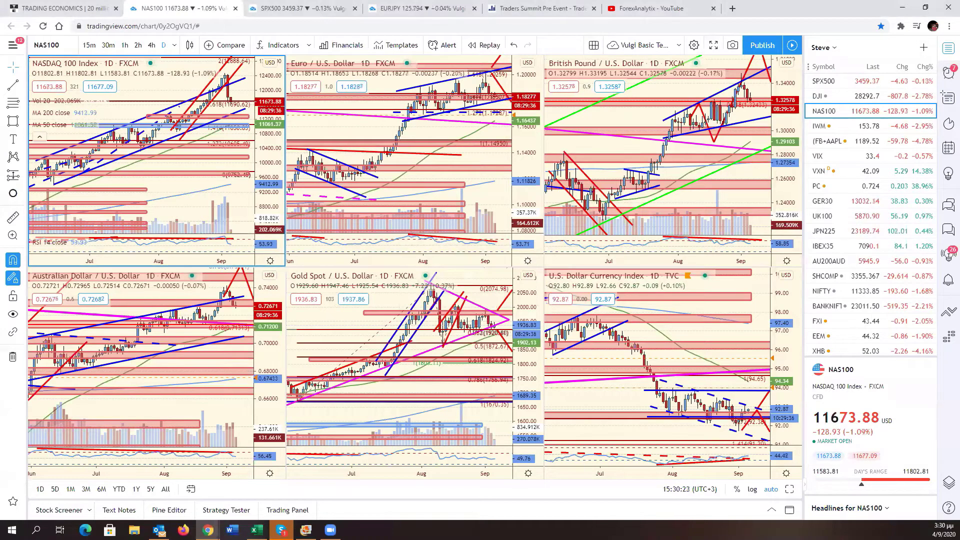
{"action": "left_click", "coordinate": [788, 198]}
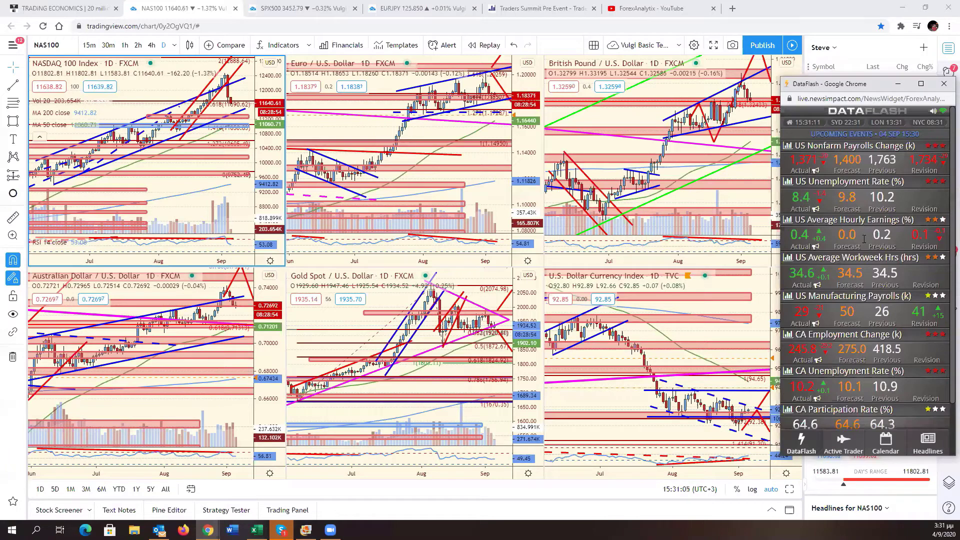
Scroll through the DataFlash US and Canadian jobs releases, then put the window behind TradingView
{"action": "scroll", "coordinate": [881, 271], "scroll_direction": "down", "scroll_amount": 1}
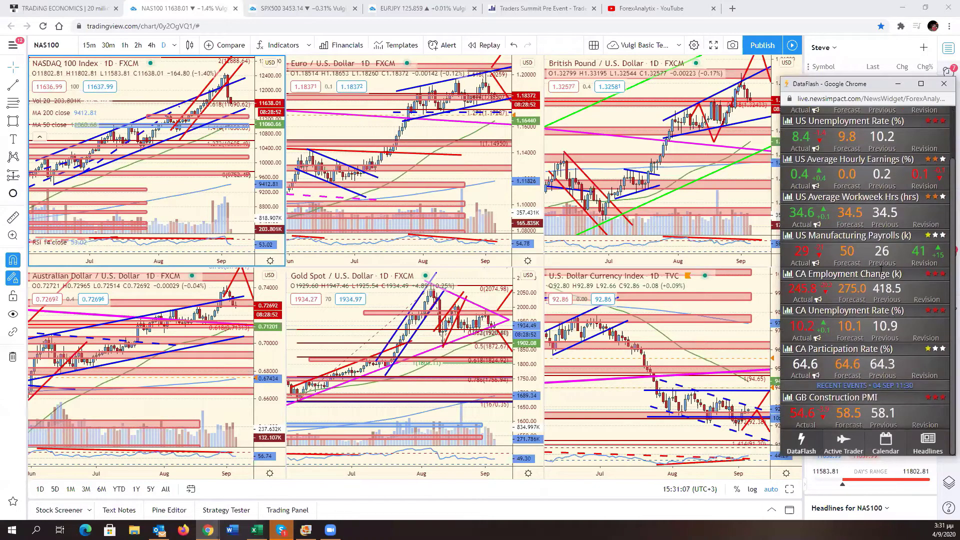
{"action": "scroll", "coordinate": [881, 272], "scroll_direction": "up", "scroll_amount": 1}
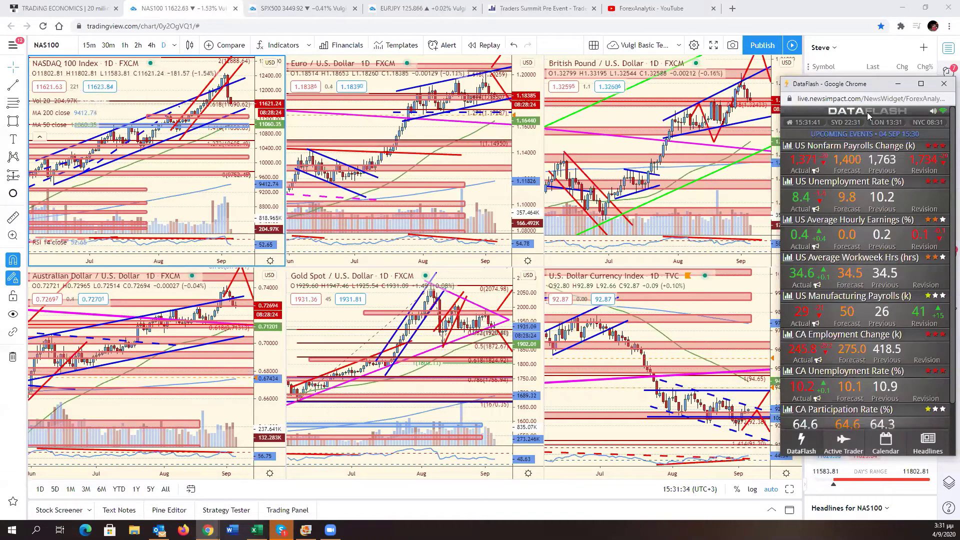
{"action": "left_click", "coordinate": [235, 216]}
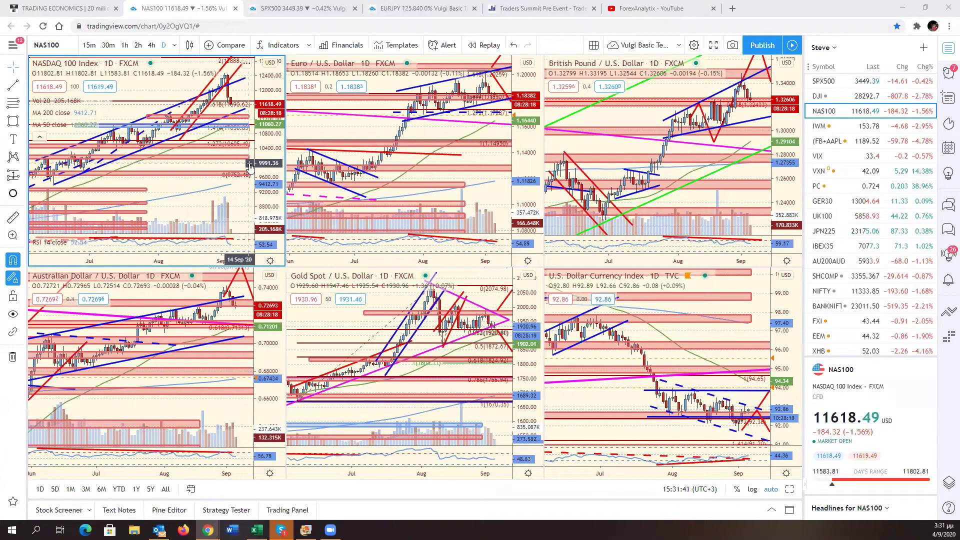
Load SPX500 from the watchlist into the top-left chart pane
{"action": "left_click", "coordinate": [824, 81]}
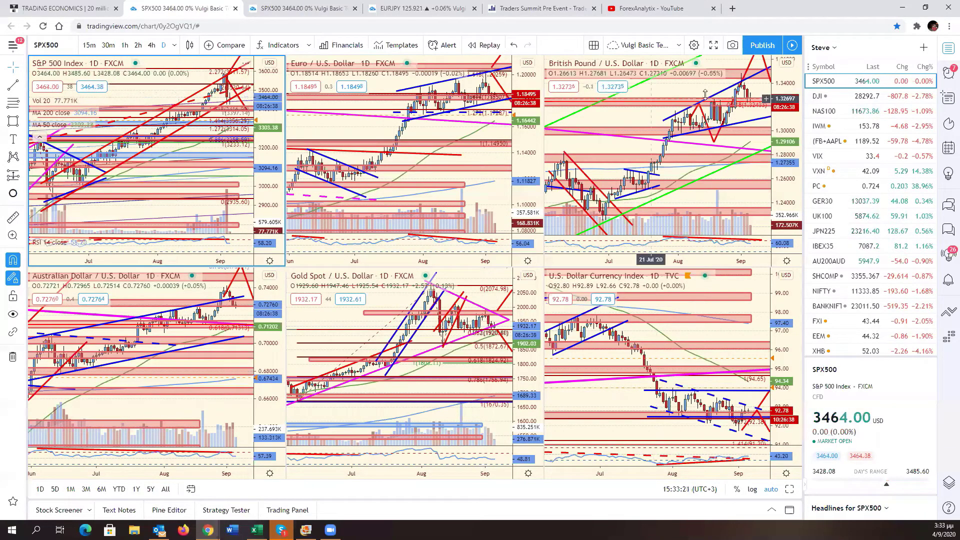
Load NAS100 back into the top-left pane and maximize it with Alt+Enter
{"action": "left_click", "coordinate": [824, 111]}
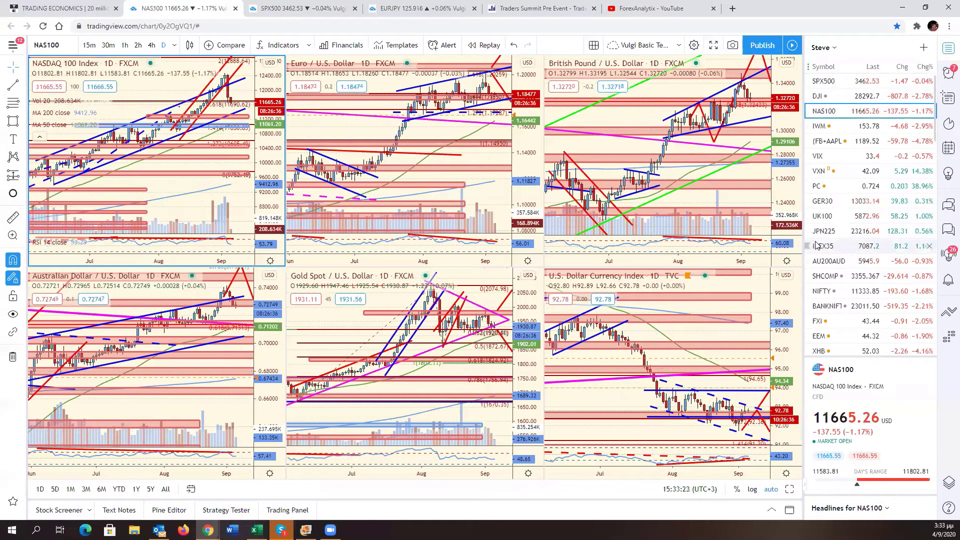
{"action": "key", "text": "alt+Return"}
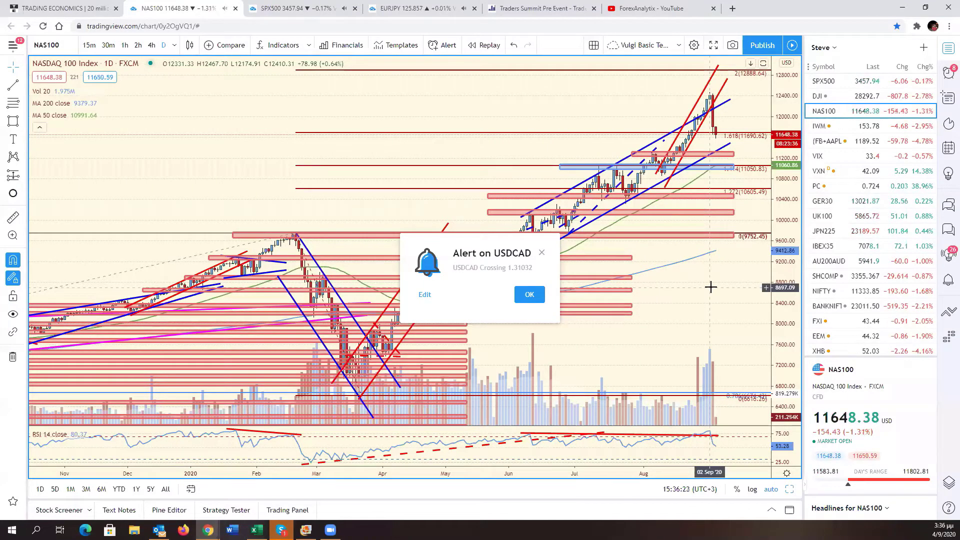
Close the 'Alert on USDCAD' popup covering the NAS100 daily chart
{"action": "left_click", "coordinate": [522, 301]}
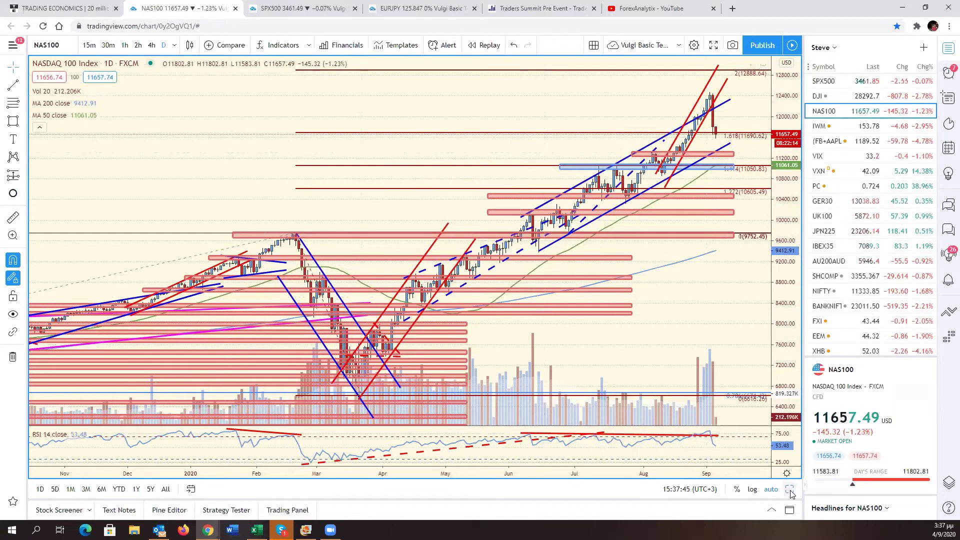
{"action": "key", "text": "alt+Return"}
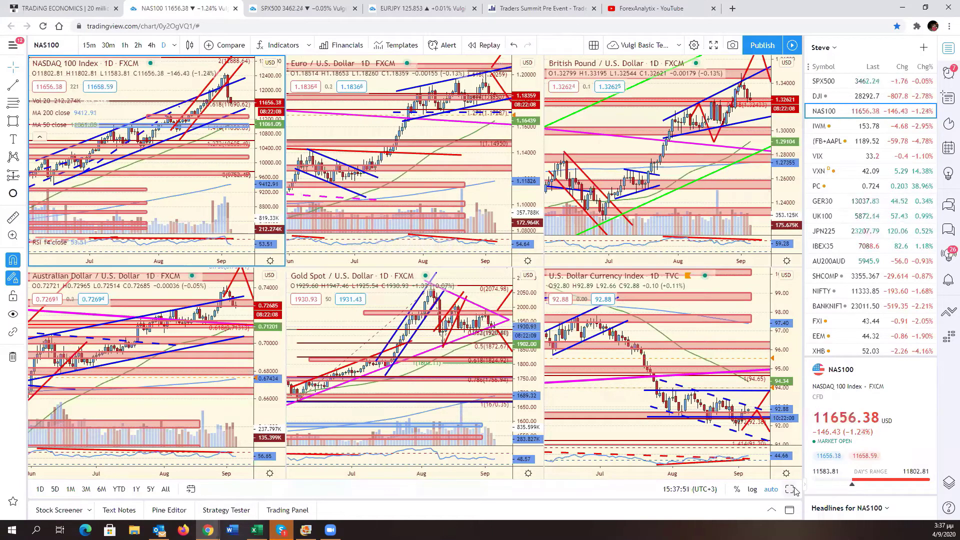
{"action": "key", "text": "alt+Return"}
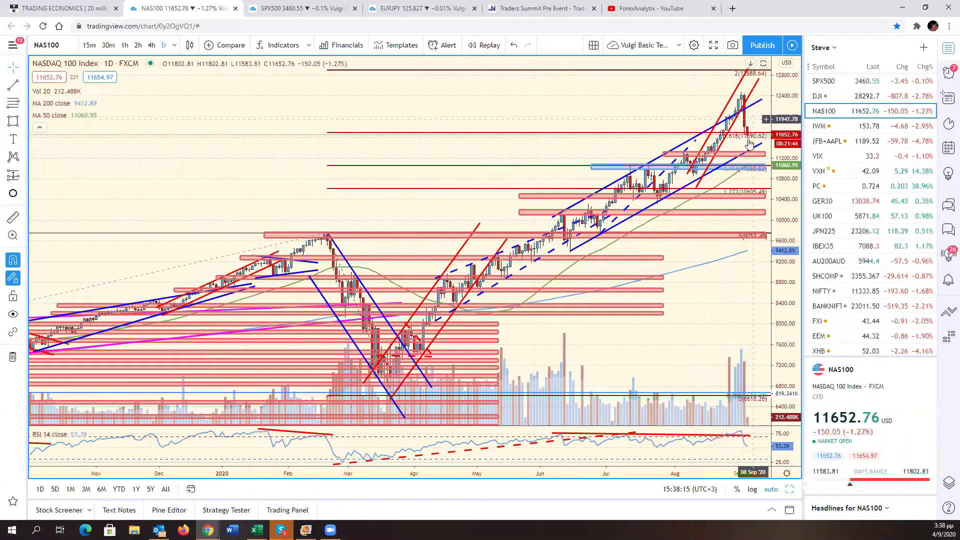
Pan the chart and switch it to SPX500 to review its daily drawings
{"action": "left_click_drag", "start_coordinate": [749, 140], "coordinate": [729, 193]}
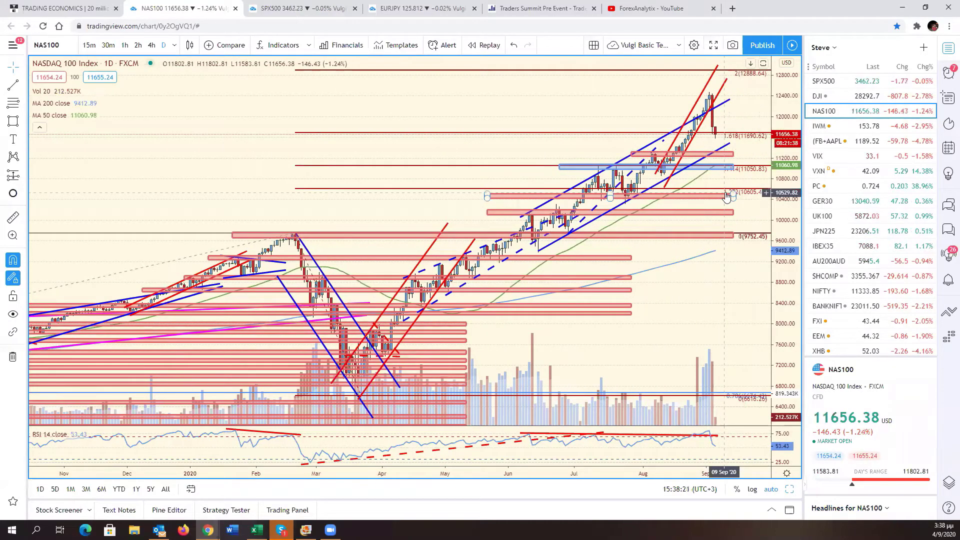
{"action": "left_click", "coordinate": [827, 86]}
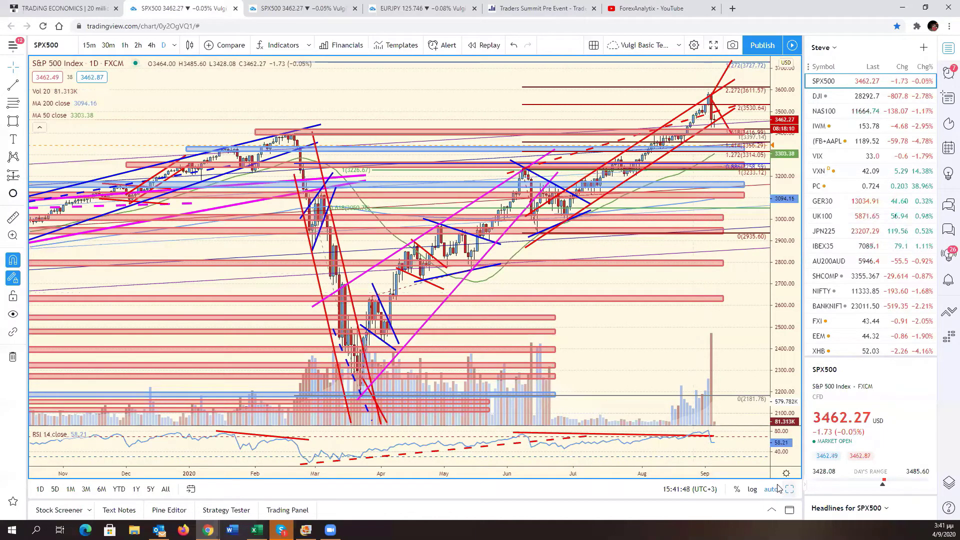
Maximize the gold (XAUUSD) chart, shifting it to recent bars with a compressed price scale
{"action": "key", "text": "alt+Return"}
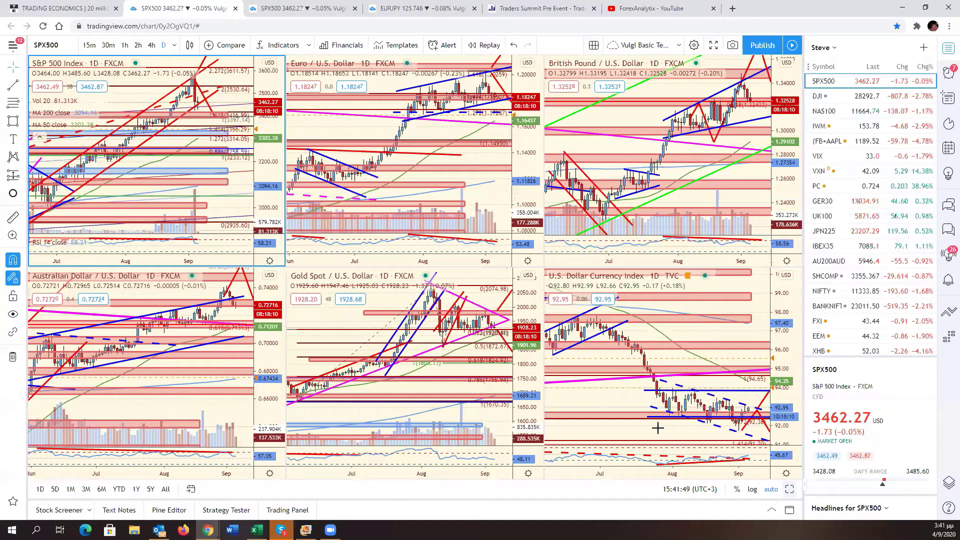
{"action": "left_click", "coordinate": [489, 351]}
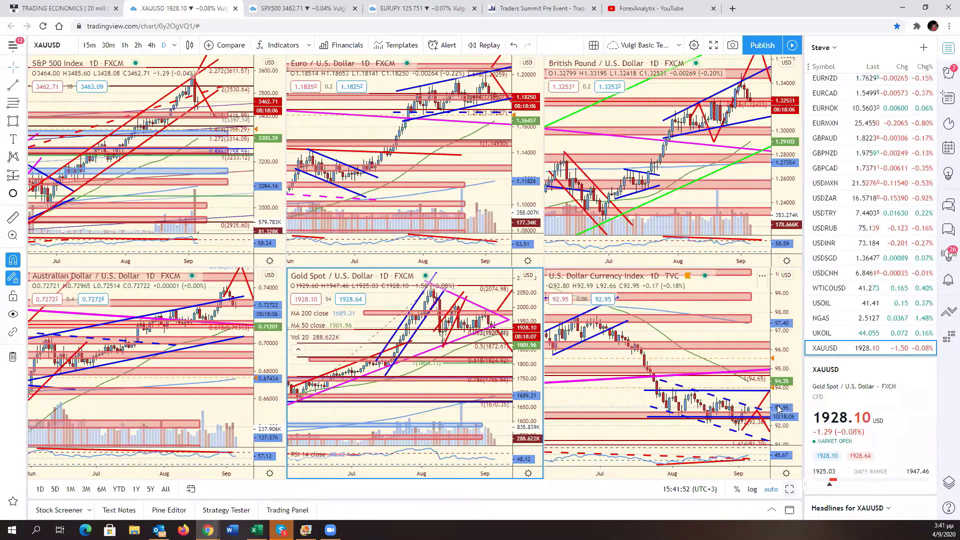
{"action": "key", "text": "alt+Return"}
{"action": "left_click_drag", "start_coordinate": [719, 328], "coordinate": [681, 327]}
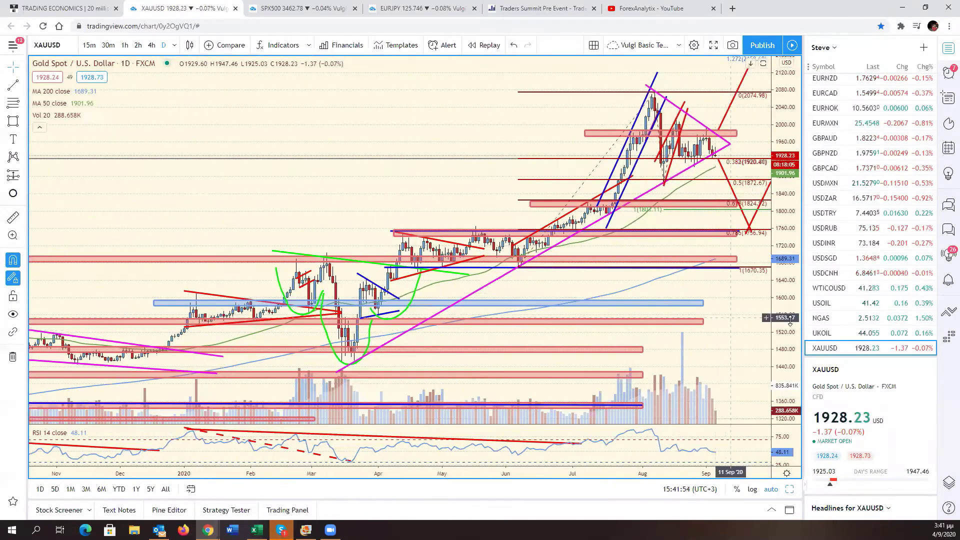
{"action": "left_click_drag", "start_coordinate": [790, 313], "coordinate": [791, 321]}
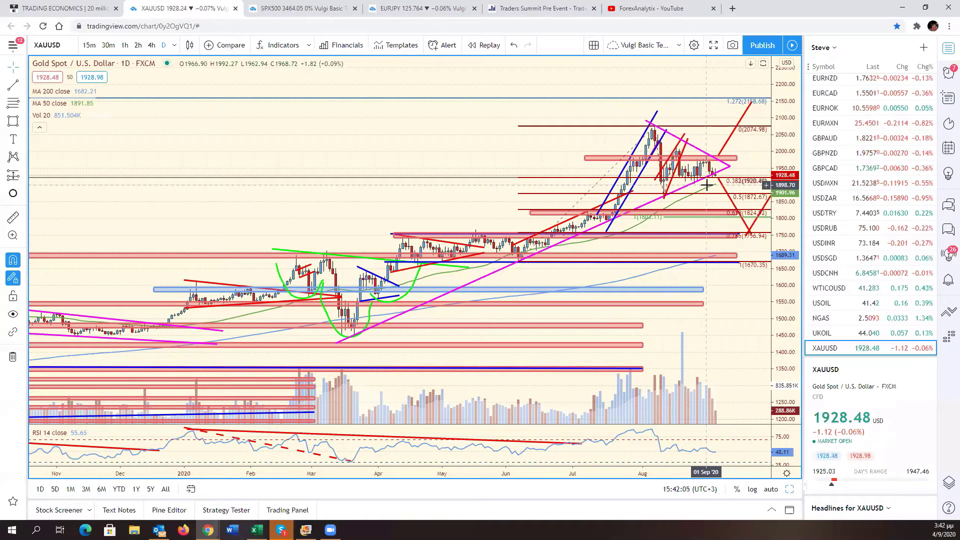
Draw a thin blue rectangle zone near 1900 from early July to the chart's right edge
{"action": "left_click", "coordinate": [13, 121]}
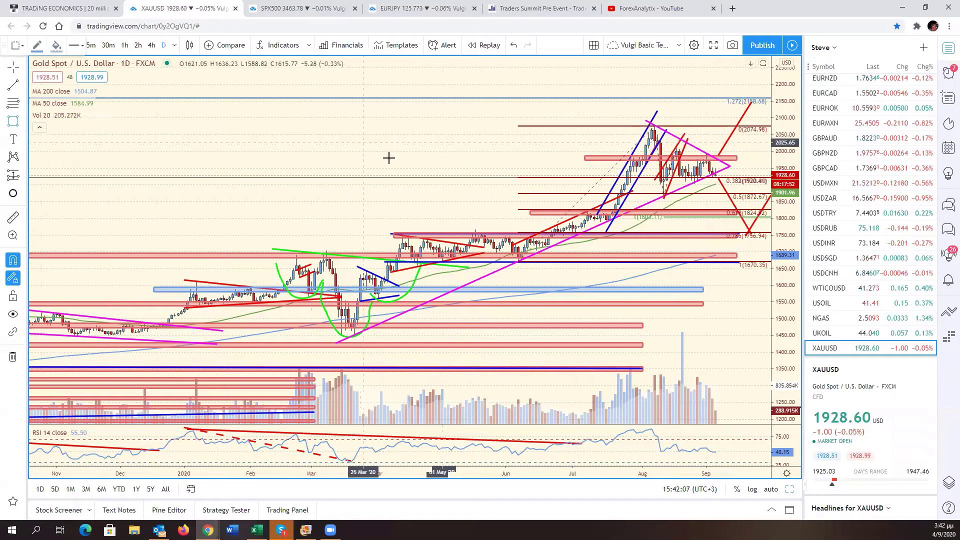
{"action": "left_click", "coordinate": [585, 183]}
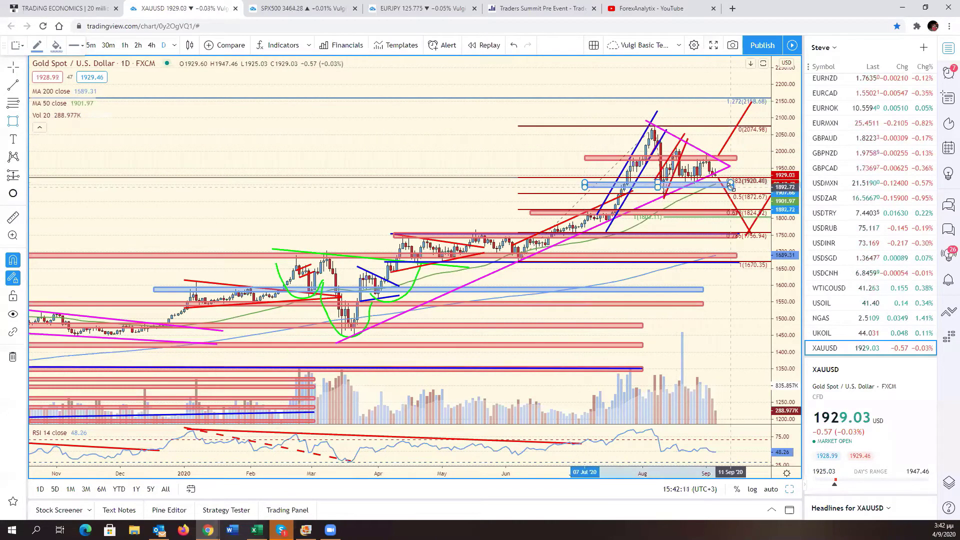
{"action": "left_click", "coordinate": [737, 185]}
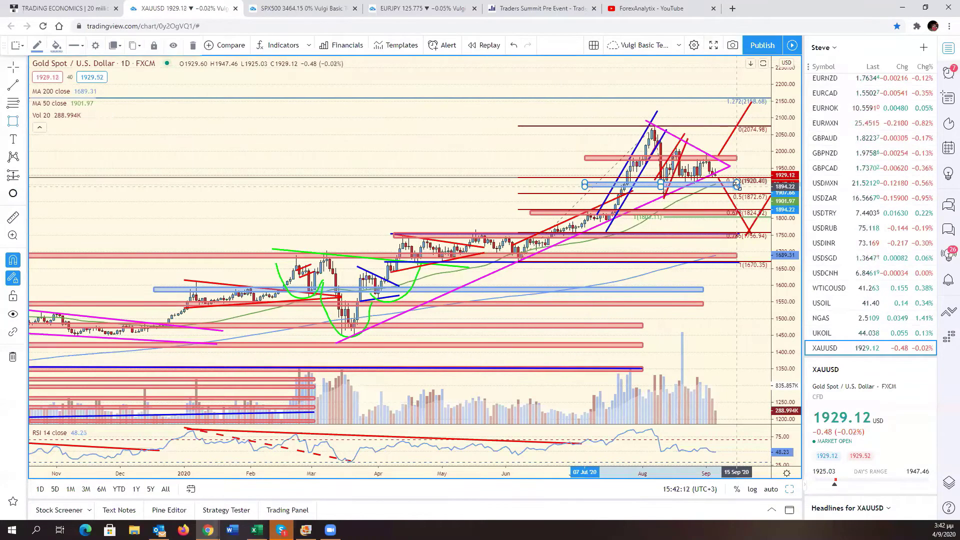
{"action": "left_click", "coordinate": [752, 161]}
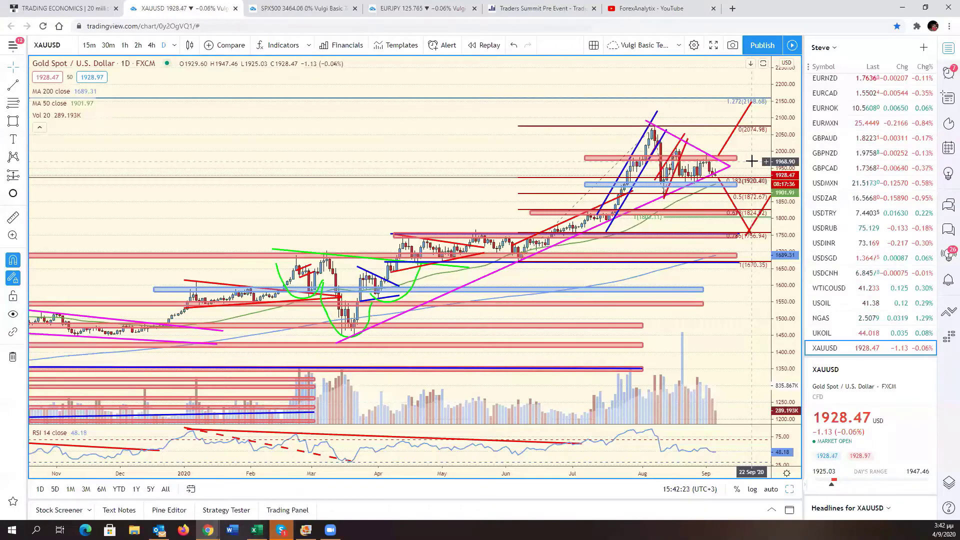
Preview Natural Gas (NGAS), then load the WTICOUSD daily chart
{"action": "left_click", "coordinate": [843, 322]}
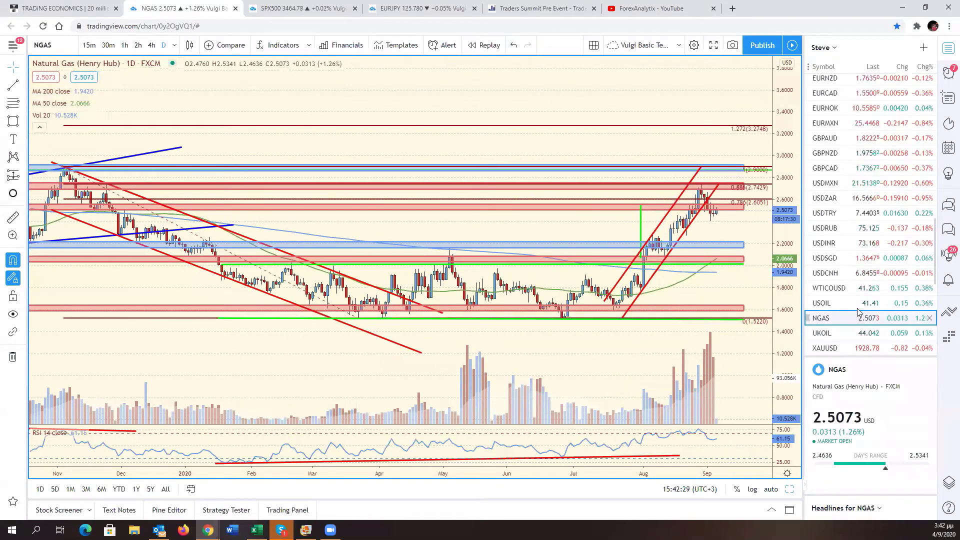
{"action": "left_click", "coordinate": [859, 290]}
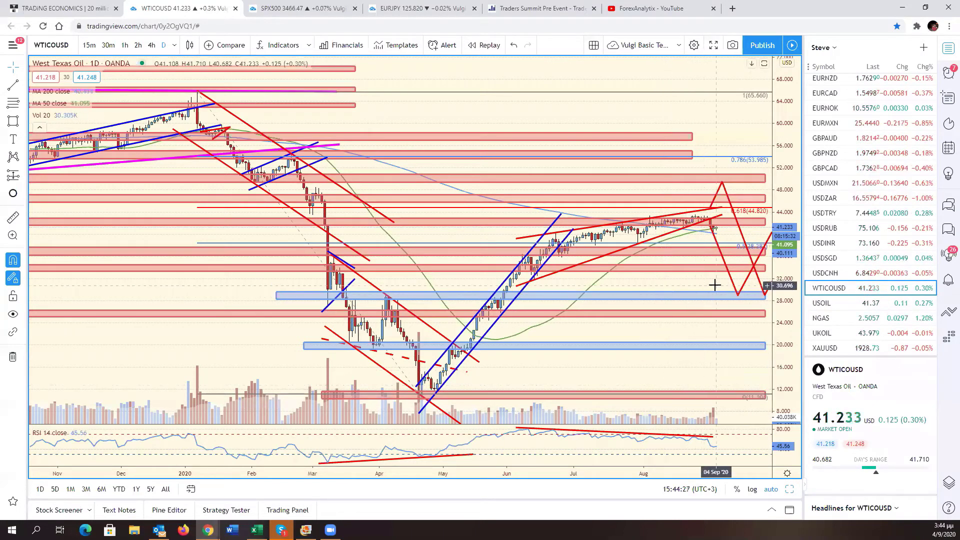
Pan the WTICOUSD chart to leave blank future space right of the latest bars
{"action": "left_click_drag", "start_coordinate": [714, 278], "coordinate": [724, 285]}
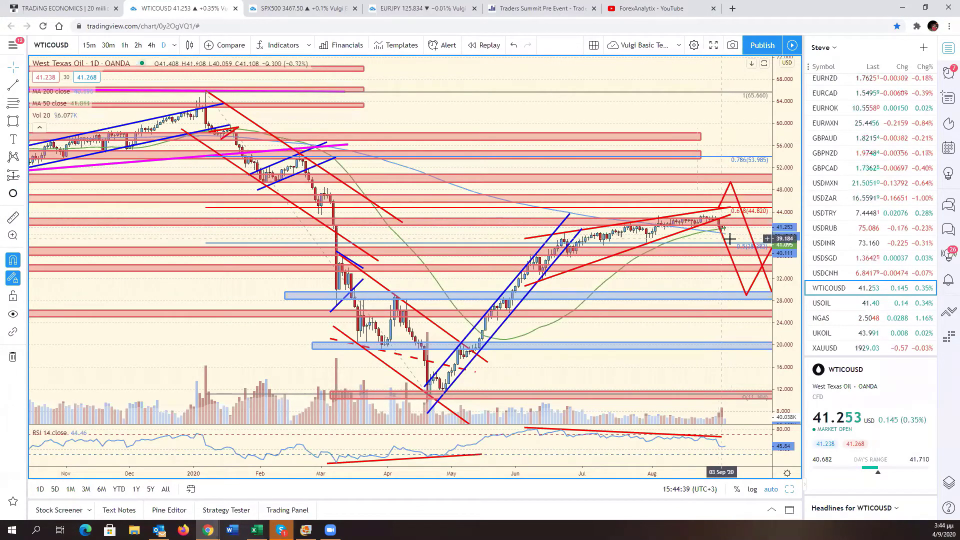
{"action": "scroll", "coordinate": [746, 241], "scroll_direction": "left", "scroll_amount": 2}
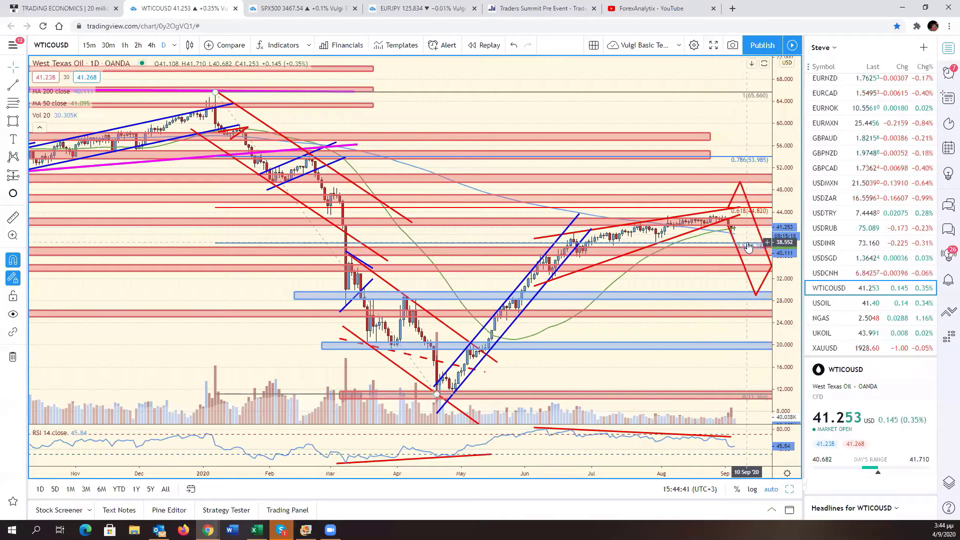
{"action": "scroll", "coordinate": [749, 246], "scroll_direction": "right", "scroll_amount": 2}
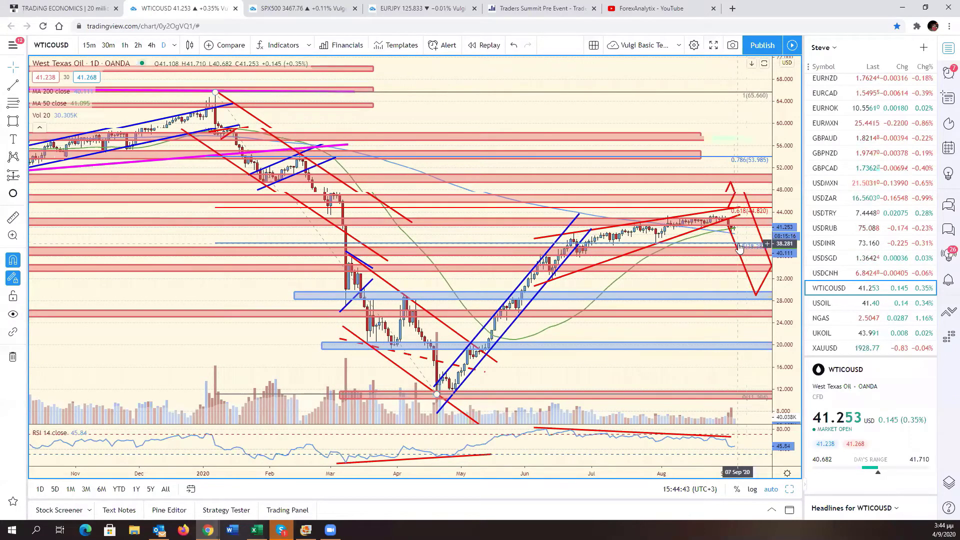
{"action": "scroll", "coordinate": [732, 254], "scroll_direction": "left", "scroll_amount": 2}
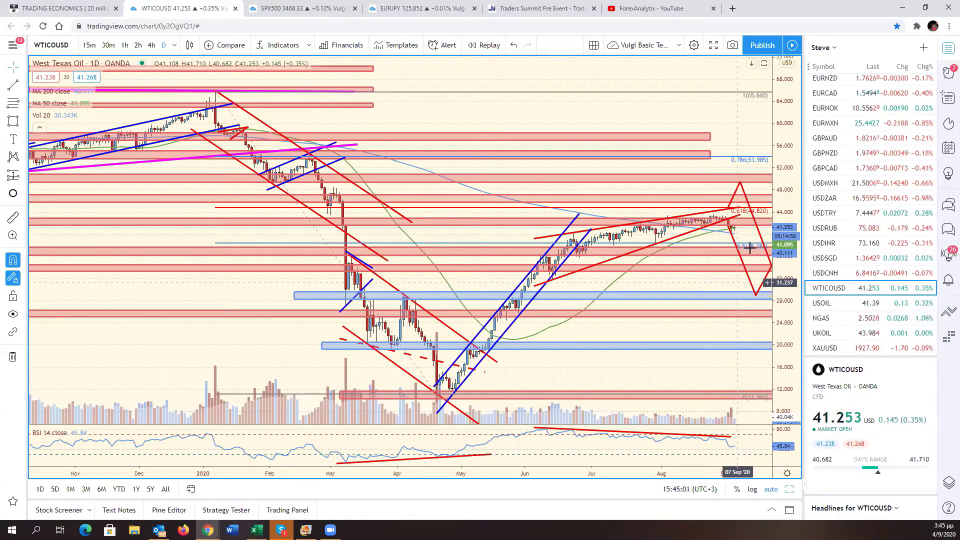
{"action": "left_click_drag", "start_coordinate": [750, 248], "coordinate": [710, 270]}
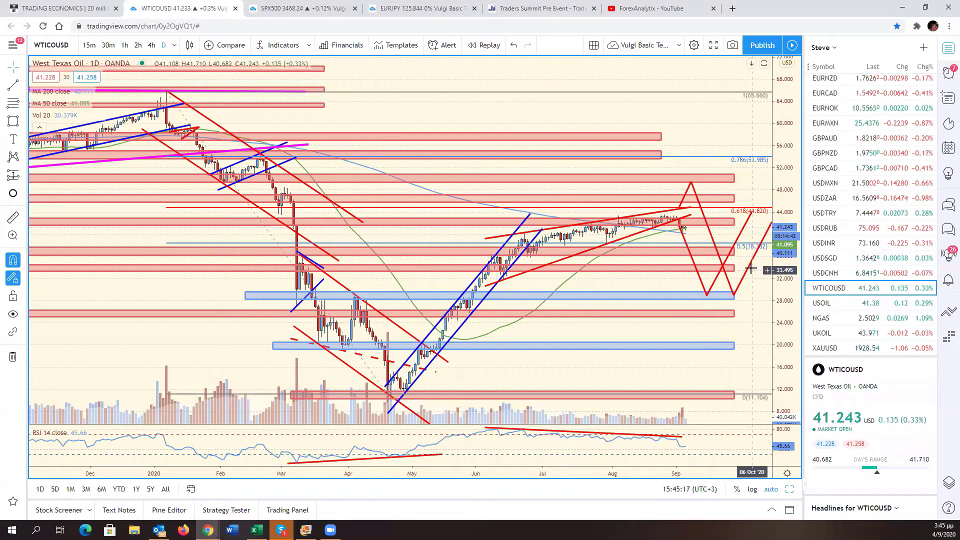
{"action": "scroll", "coordinate": [851, 305], "scroll_direction": "down", "scroll_amount": 1}
Load XAUUSD, then restore the six-chart grid and select the DXY pane
{"action": "left_click", "coordinate": [843, 304]}
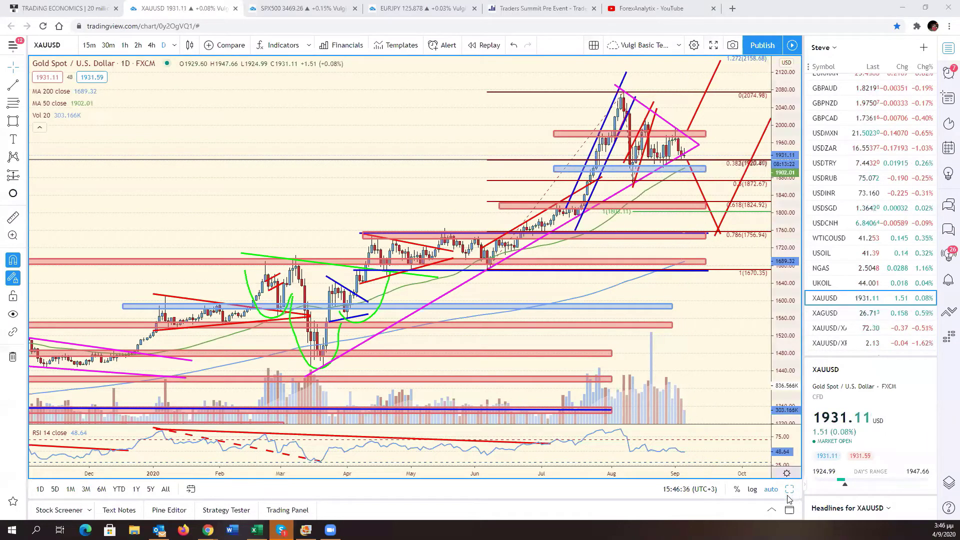
{"action": "key", "text": "alt+Return"}
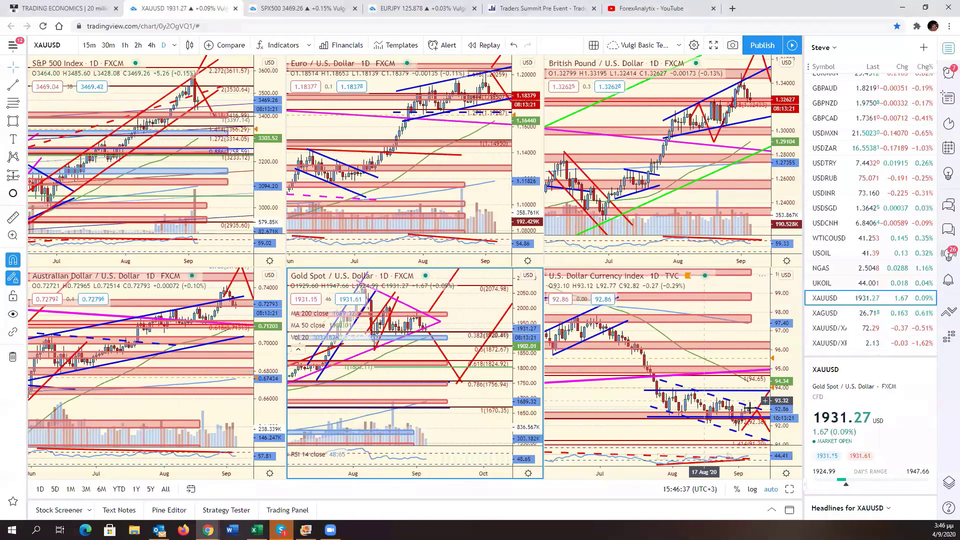
{"action": "left_click", "coordinate": [762, 399]}
Maximize the DXY chart and zoom in on the bars since May around the descending channel
{"action": "left_click", "coordinate": [790, 489]}
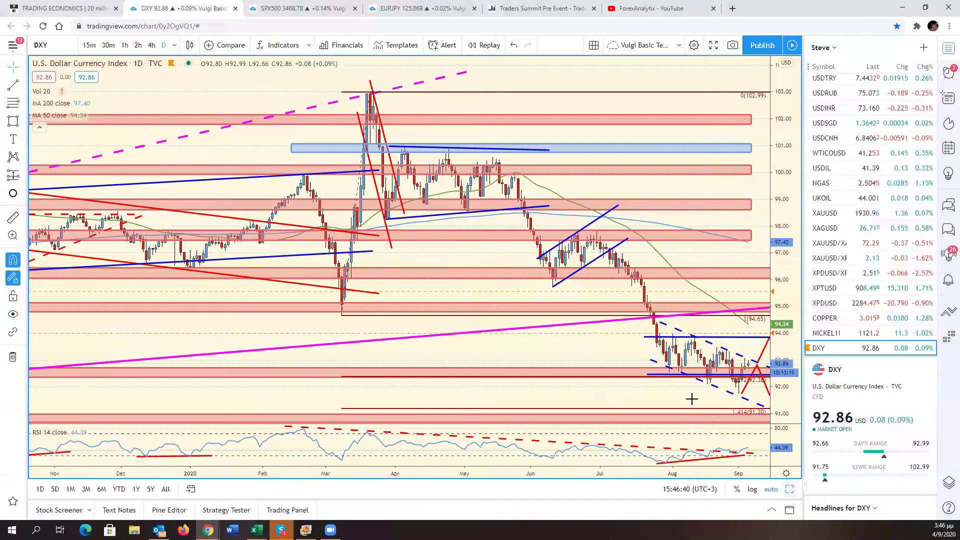
{"action": "left_click_drag", "start_coordinate": [681, 397], "coordinate": [648, 395]}
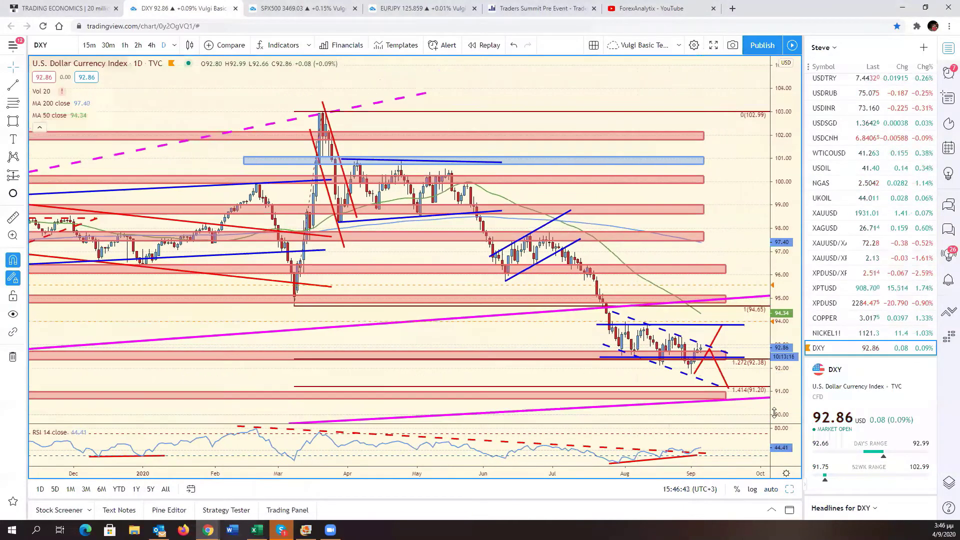
{"action": "left_click_drag", "start_coordinate": [748, 370], "coordinate": [729, 370]}
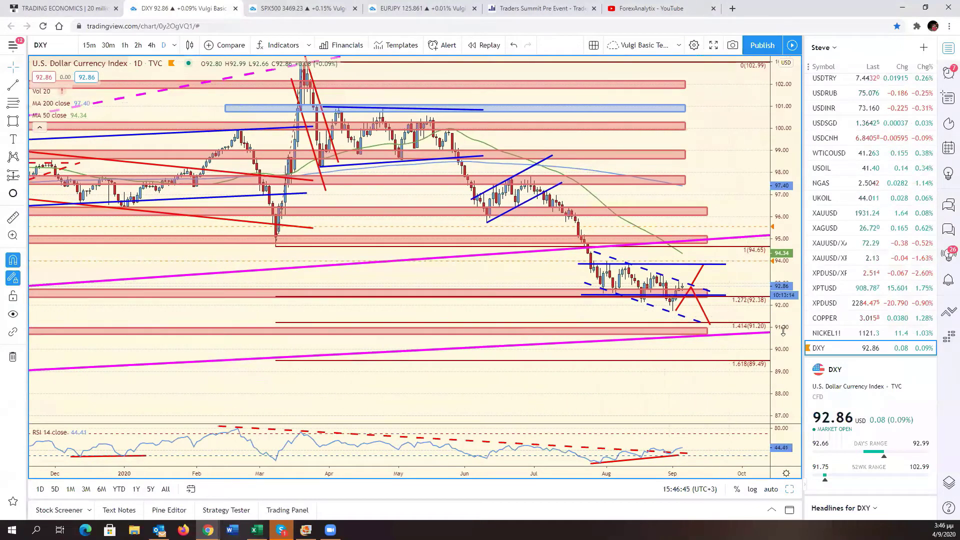
{"action": "left_click_drag", "start_coordinate": [783, 330], "coordinate": [774, 343]}
{"action": "scroll", "coordinate": [729, 335], "scroll_direction": "up", "scroll_amount": 5}
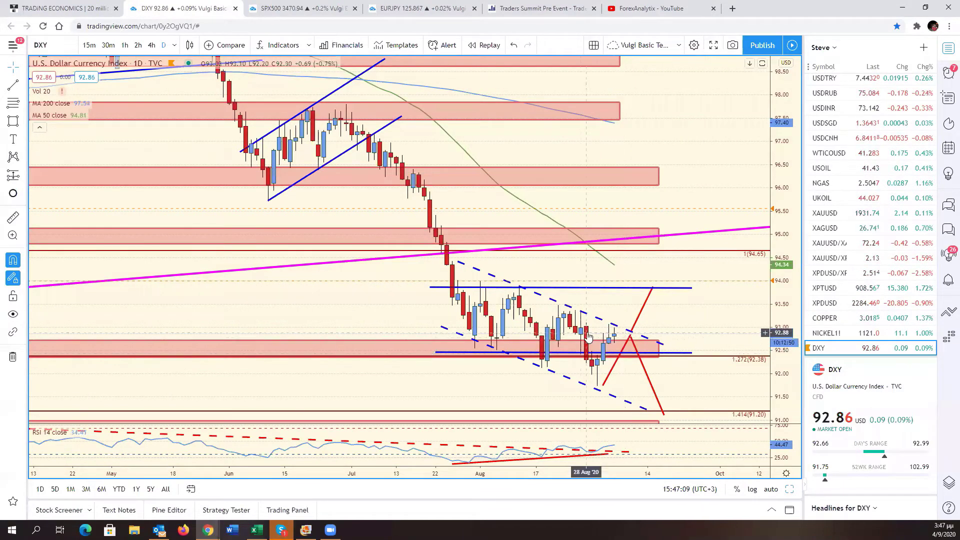
{"action": "left_click", "coordinate": [610, 342]}
Zoom the DXY chart out, auto-scale its prices, and restore the six-chart daily grid
{"action": "left_click", "coordinate": [610, 346]}
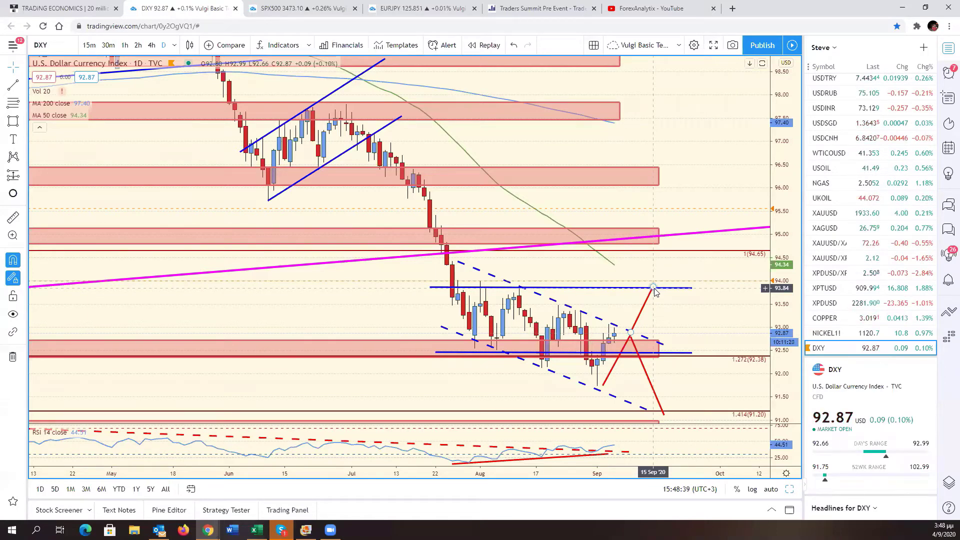
{"action": "scroll", "coordinate": [711, 385], "scroll_direction": "down", "scroll_amount": 1}
{"action": "scroll", "coordinate": [713, 385], "scroll_direction": "down", "scroll_amount": 2}
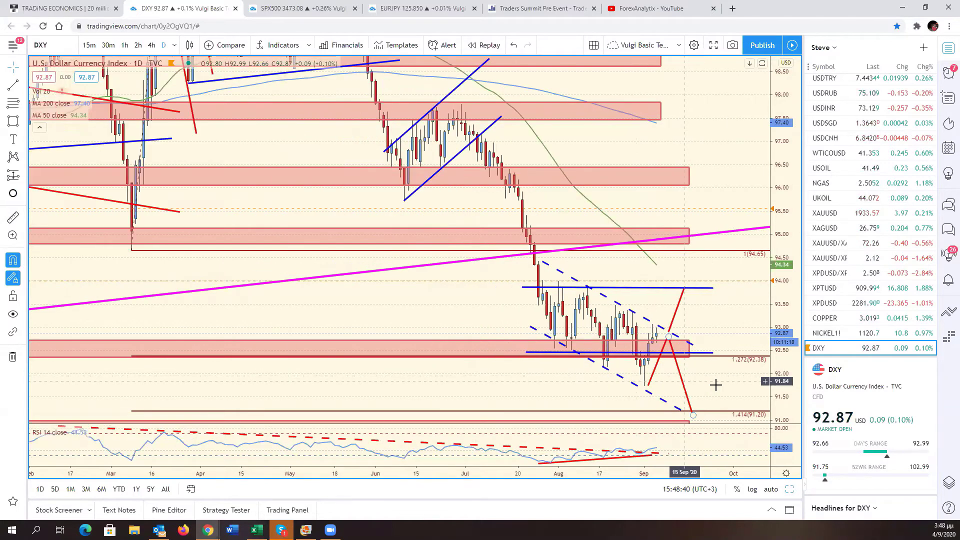
{"action": "scroll", "coordinate": [729, 385], "scroll_direction": "down", "scroll_amount": 1}
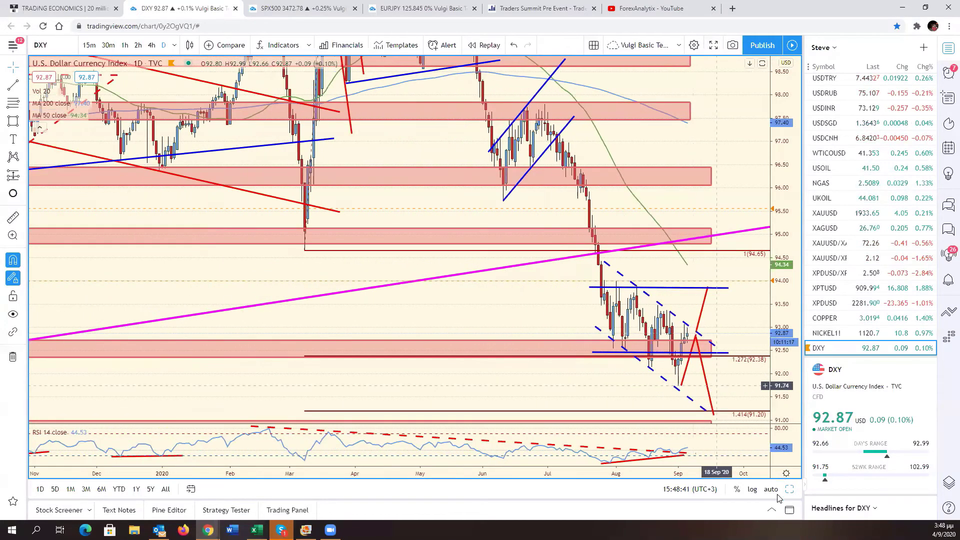
{"action": "left_click", "coordinate": [771, 489]}
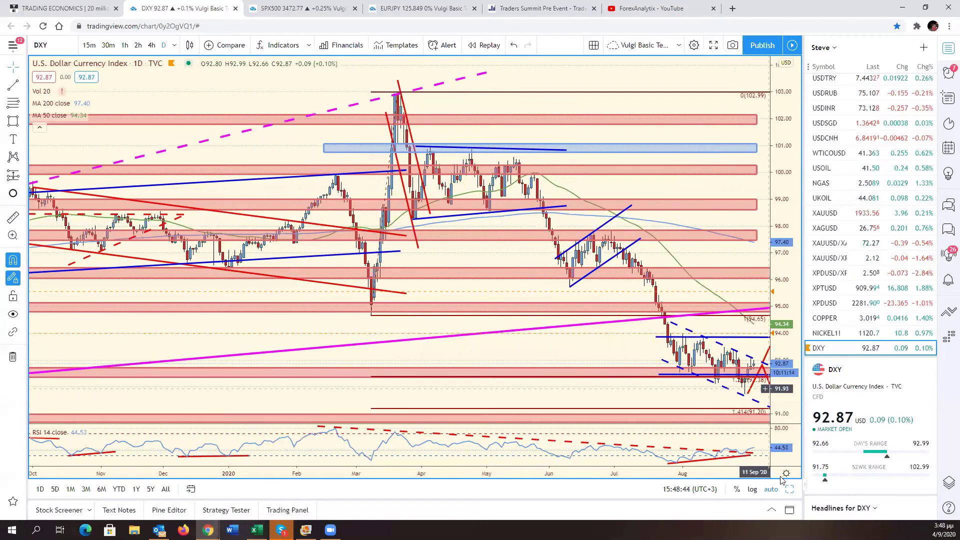
{"action": "left_click", "coordinate": [794, 490]}
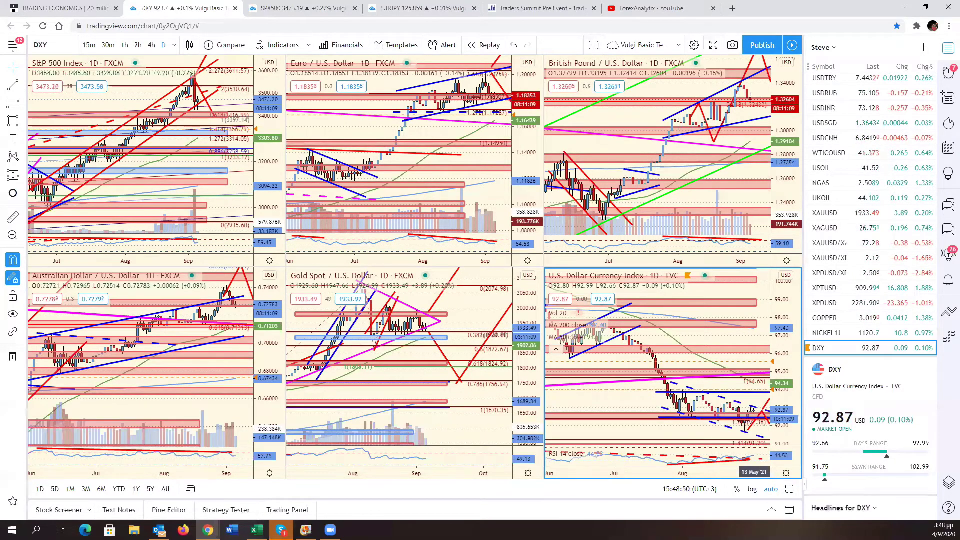
Pan the gold and S&P 500 charts to earlier bars, then load NAS100 top-left
{"action": "left_click_drag", "start_coordinate": [480, 318], "coordinate": [546, 365]}
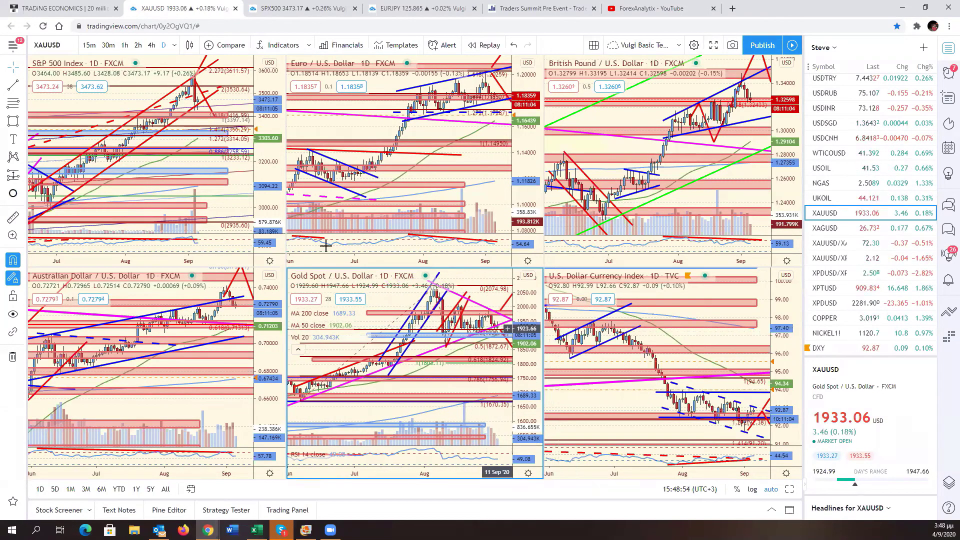
{"action": "left_click", "coordinate": [216, 99]}
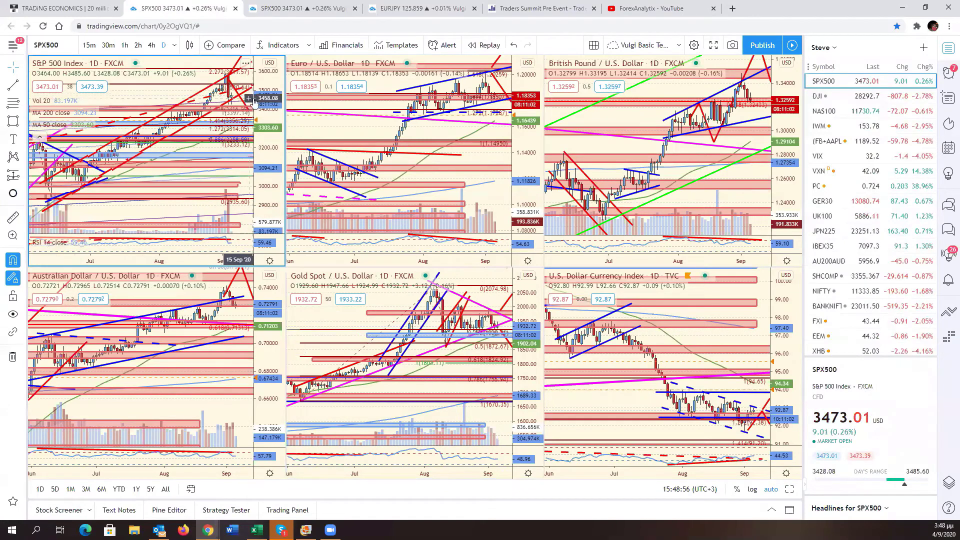
{"action": "left_click_drag", "start_coordinate": [216, 99], "coordinate": [249, 100]}
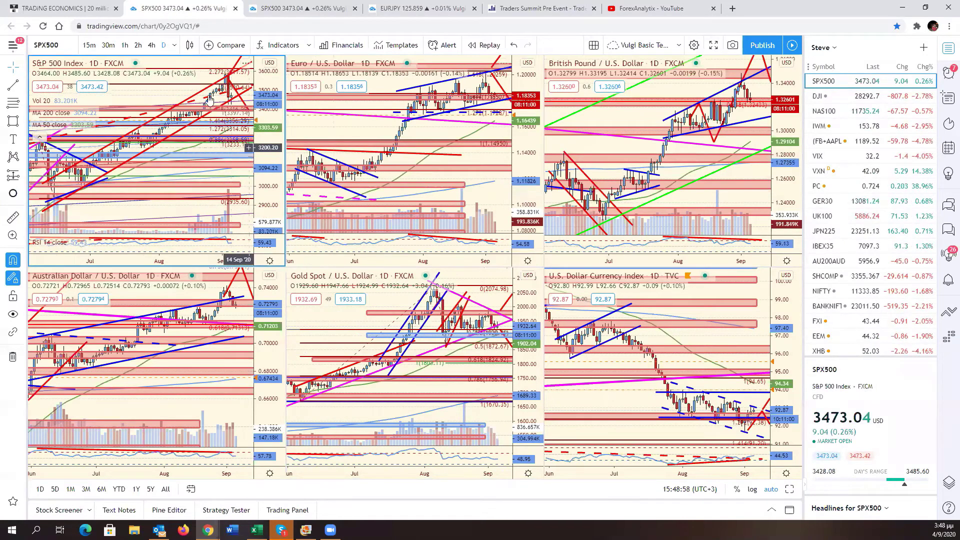
{"action": "left_click", "coordinate": [834, 111]}
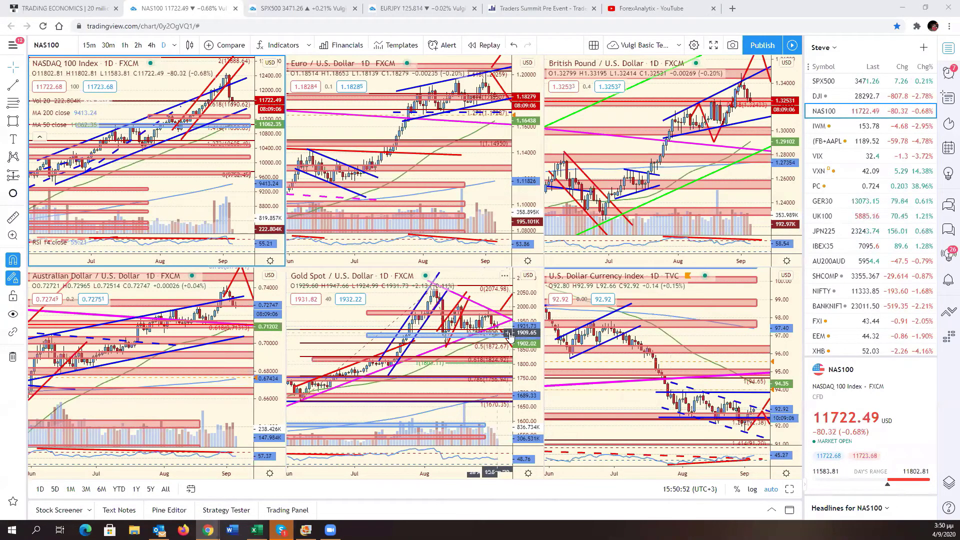
Activate the EUR/USD pane and scroll the watchlist down to the EUR crosses
{"action": "left_click", "coordinate": [238, 323]}
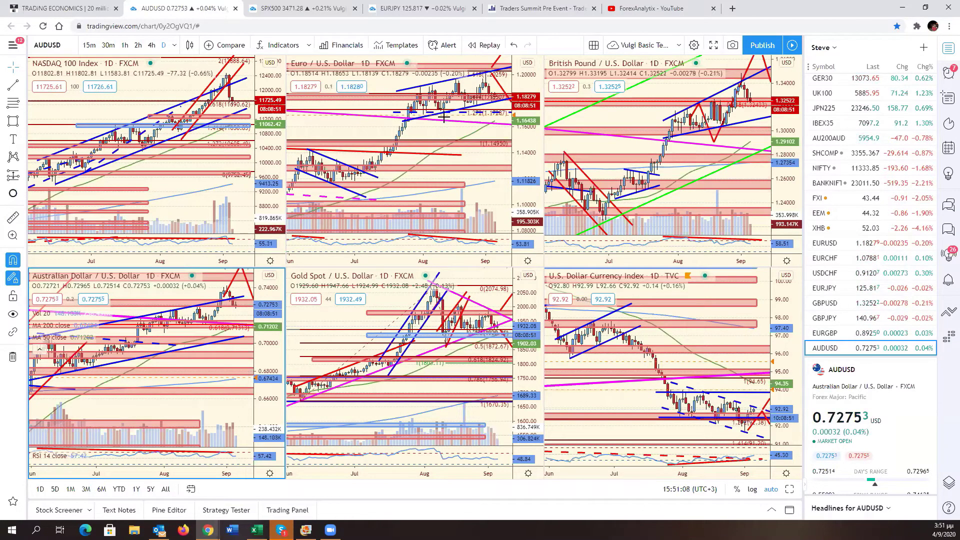
{"action": "left_click", "coordinate": [441, 126]}
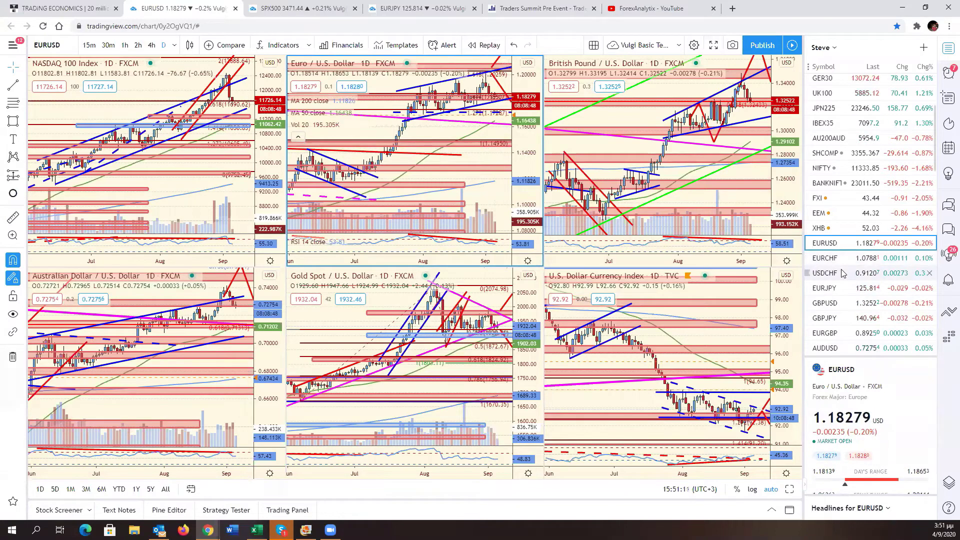
{"action": "scroll", "coordinate": [852, 296], "scroll_direction": "down", "scroll_amount": 3}
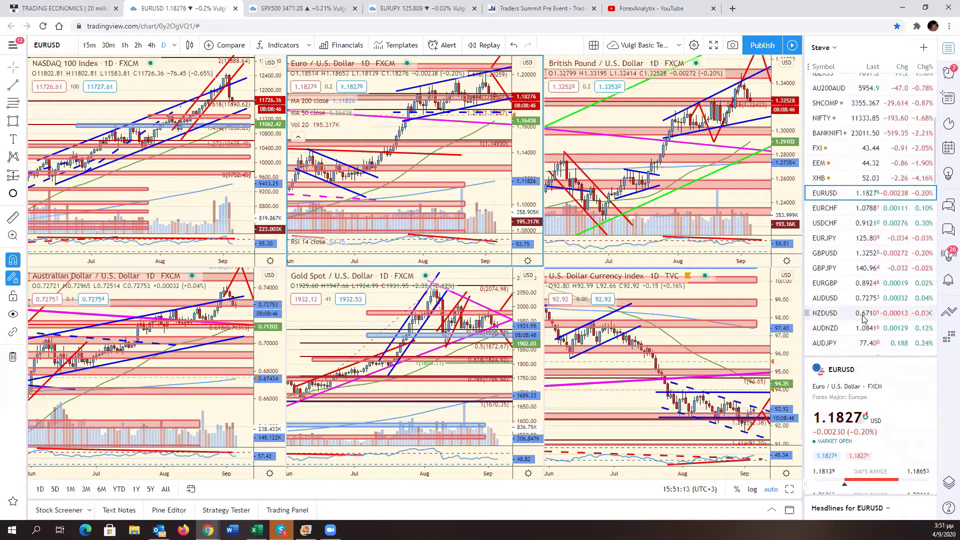
{"action": "scroll", "coordinate": [864, 319], "scroll_direction": "down", "scroll_amount": 3}
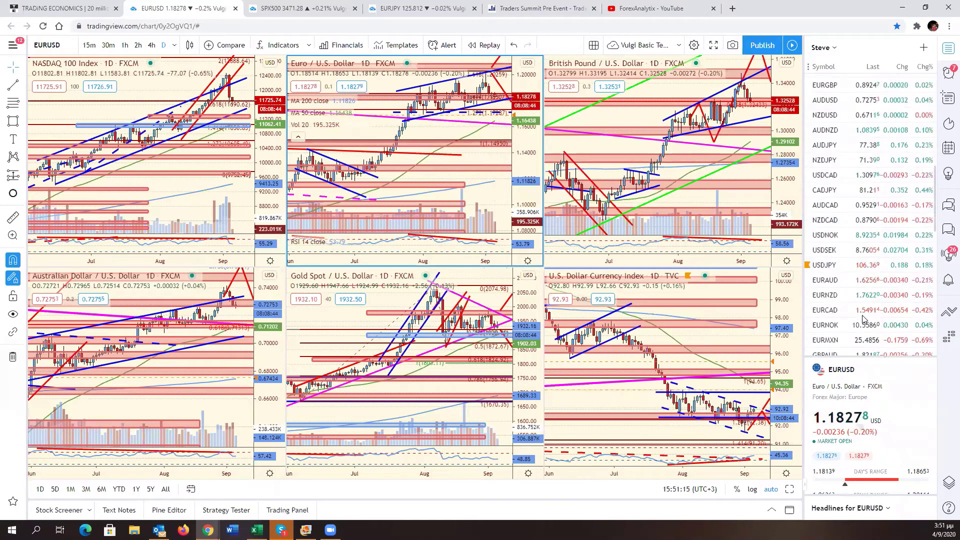
Load EUR/AUD into the EUR/USD pane, maximize it, and bring the 1.97989 Fib level into view
{"action": "left_click", "coordinate": [828, 279]}
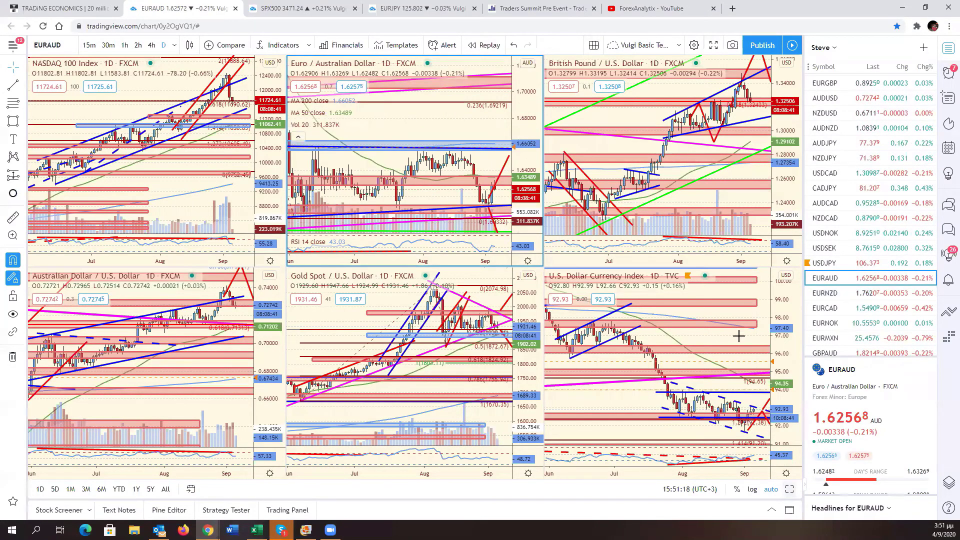
{"action": "key", "text": "alt+Return"}
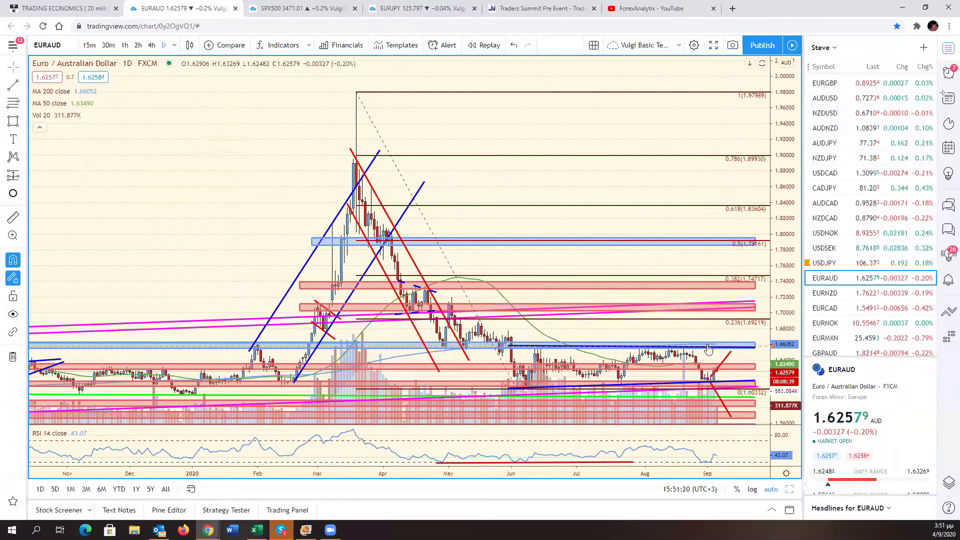
{"action": "left_click_drag", "start_coordinate": [690, 326], "coordinate": [686, 261]}
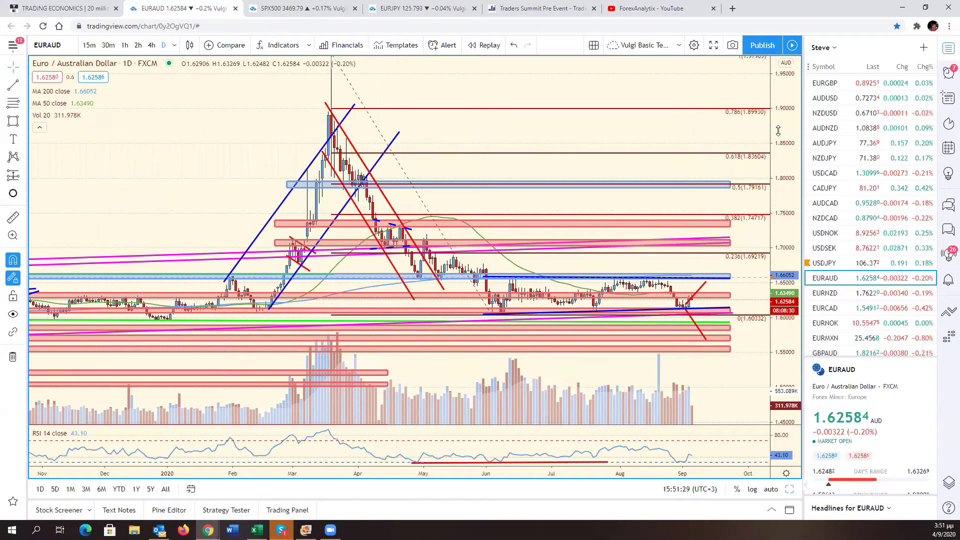
{"action": "left_click_drag", "start_coordinate": [656, 118], "coordinate": [654, 156]}
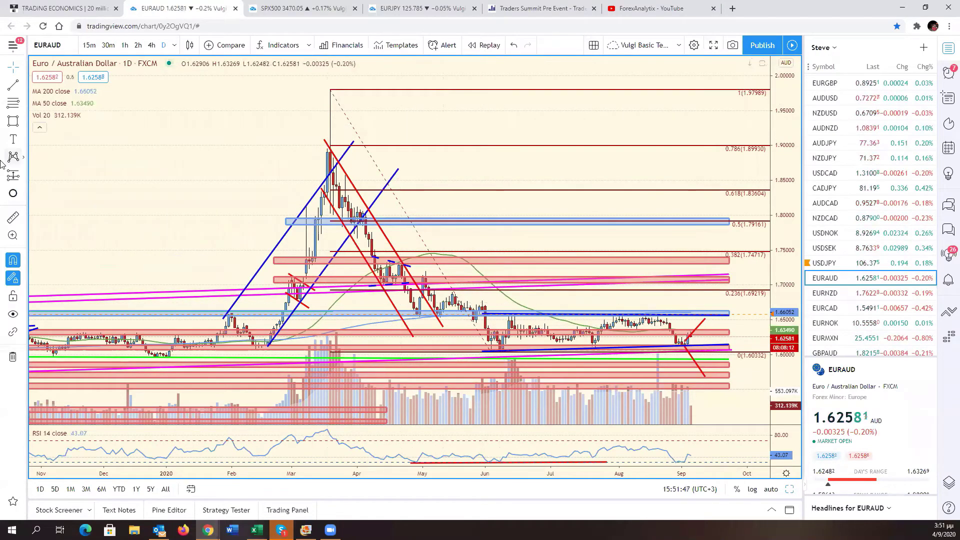
Measure the drop from the March high to the June low: −18.81% over 57 bars
{"action": "left_click", "coordinate": [19, 218]}
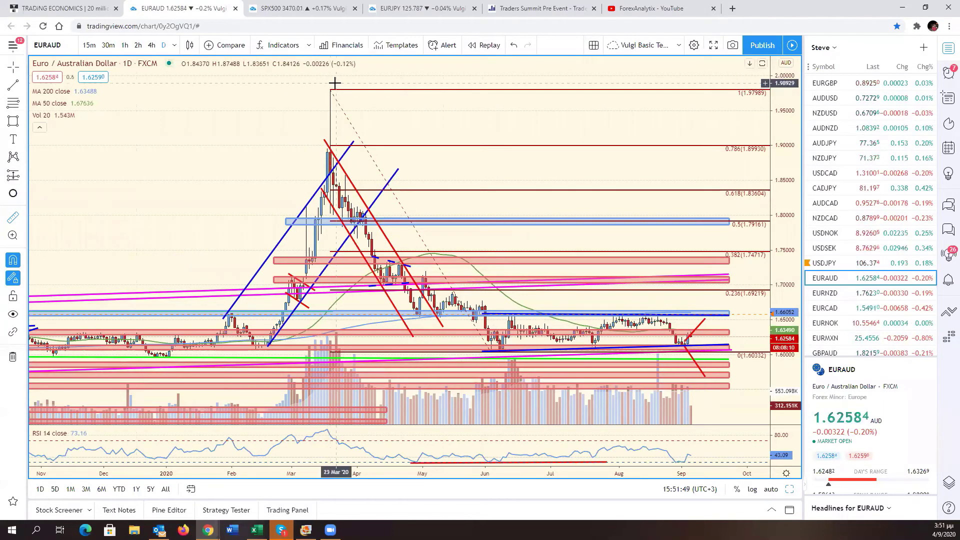
{"action": "left_click", "coordinate": [330, 89]}
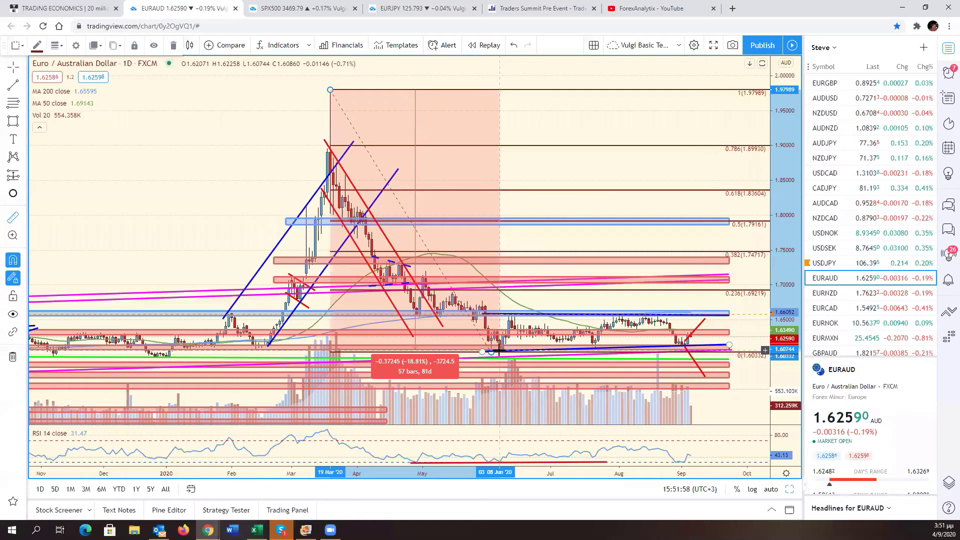
{"action": "left_click", "coordinate": [499, 351]}
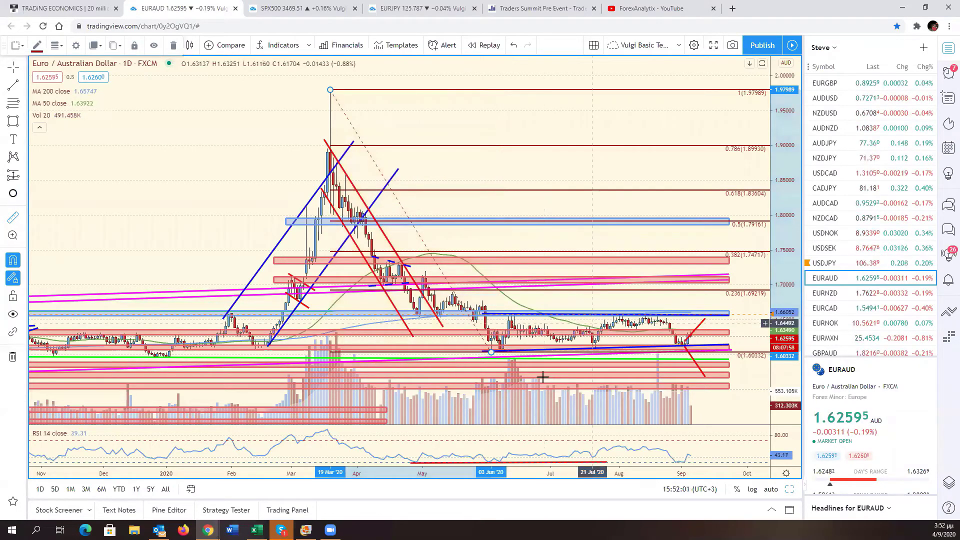
{"action": "left_click", "coordinate": [678, 301], "text": "shift"}
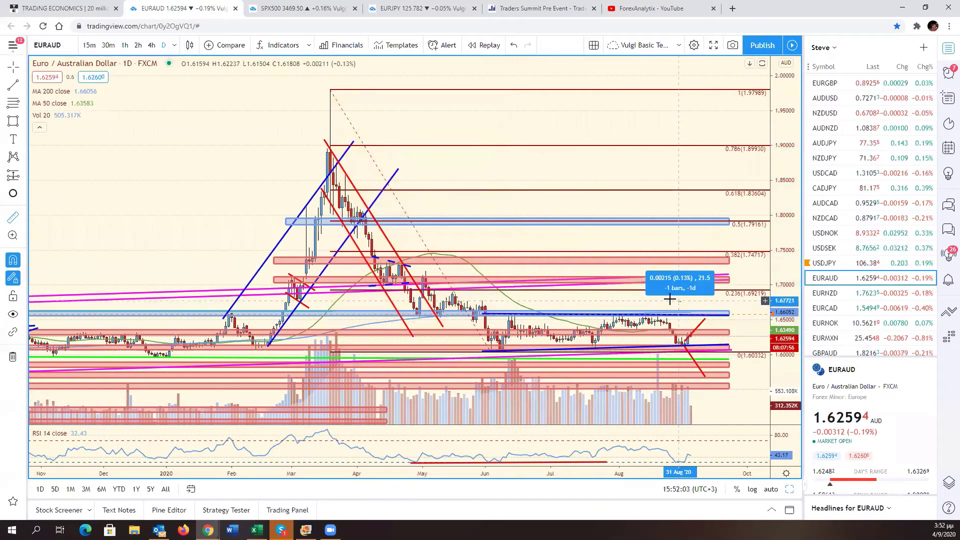
{"action": "left_click", "coordinate": [655, 299]}
Close the EUR/AUD chart's context menu, leaving the plain daily chart in view
{"action": "right_click", "coordinate": [607, 295]}
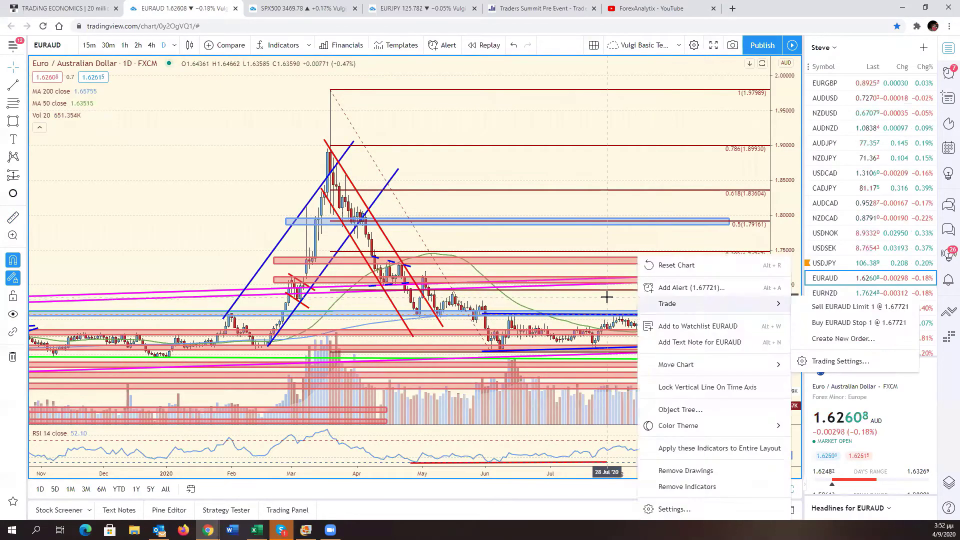
{"action": "left_click", "coordinate": [607, 299]}
{"action": "right_click", "coordinate": [606, 298]}
{"action": "left_click", "coordinate": [596, 299]}
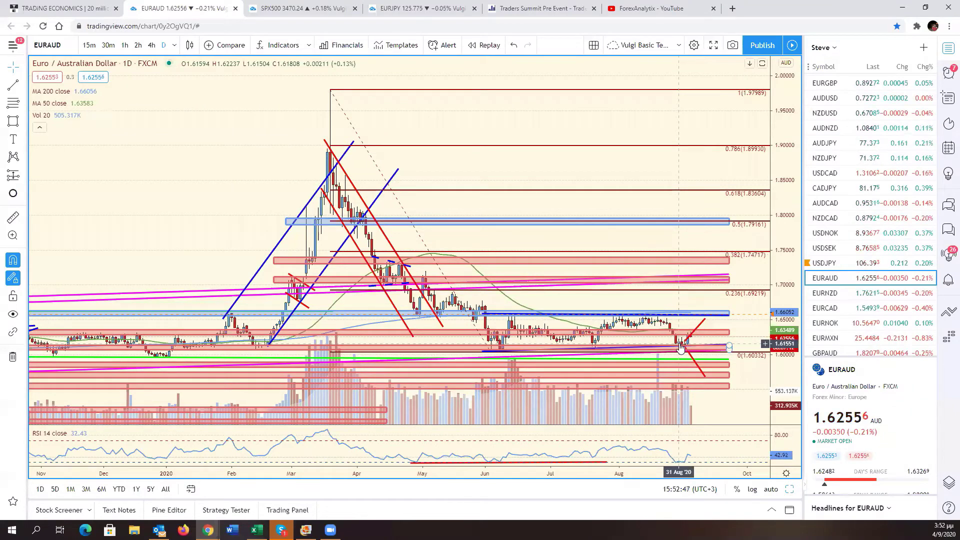
Load EURNZD from the watchlist and pan its daily chart along the timeline
{"action": "left_click", "coordinate": [827, 293]}
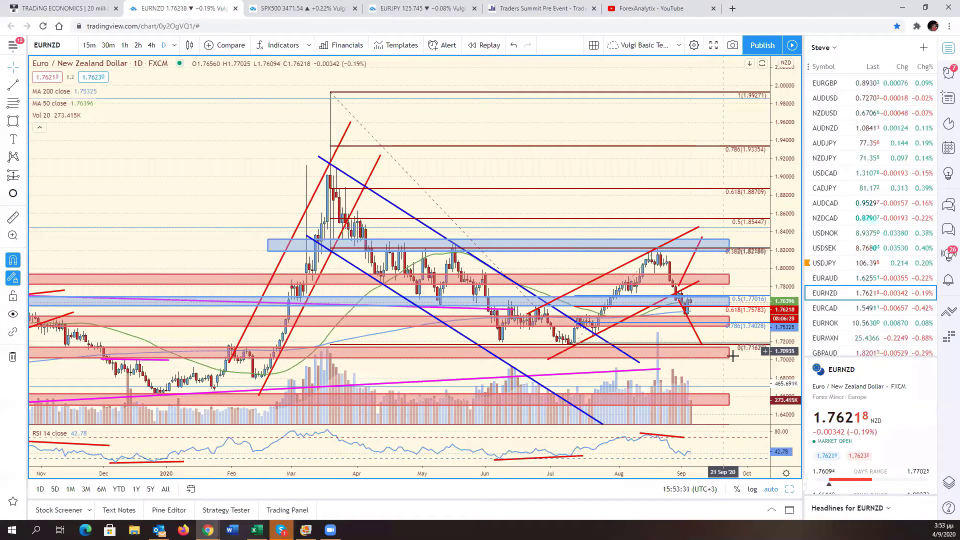
{"action": "left_click_drag", "start_coordinate": [731, 370], "coordinate": [754, 375]}
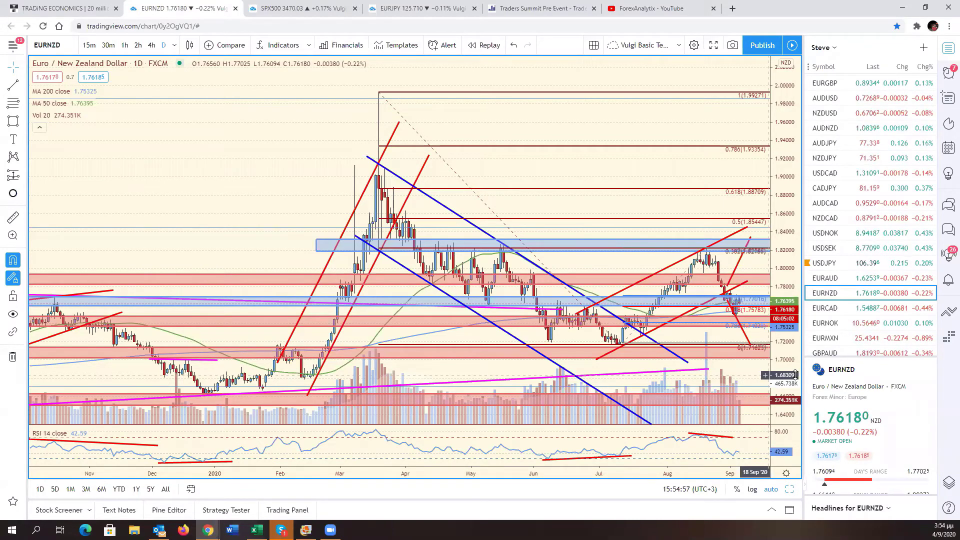
Restore the six-chart grid, reload EURUSD top-centre, and pan NAS100 to show June
{"action": "left_click", "coordinate": [790, 489]}
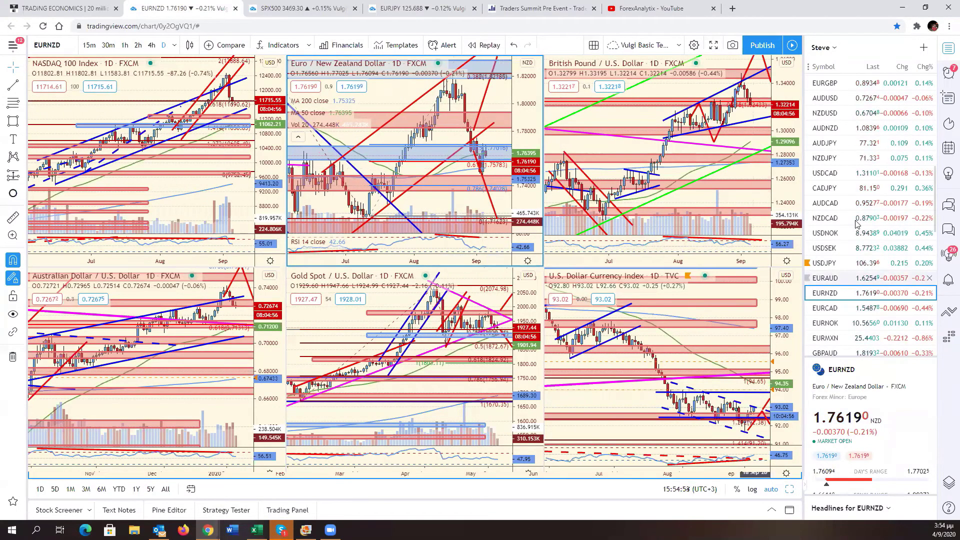
{"action": "scroll", "coordinate": [856, 219], "scroll_direction": "up", "scroll_amount": 3}
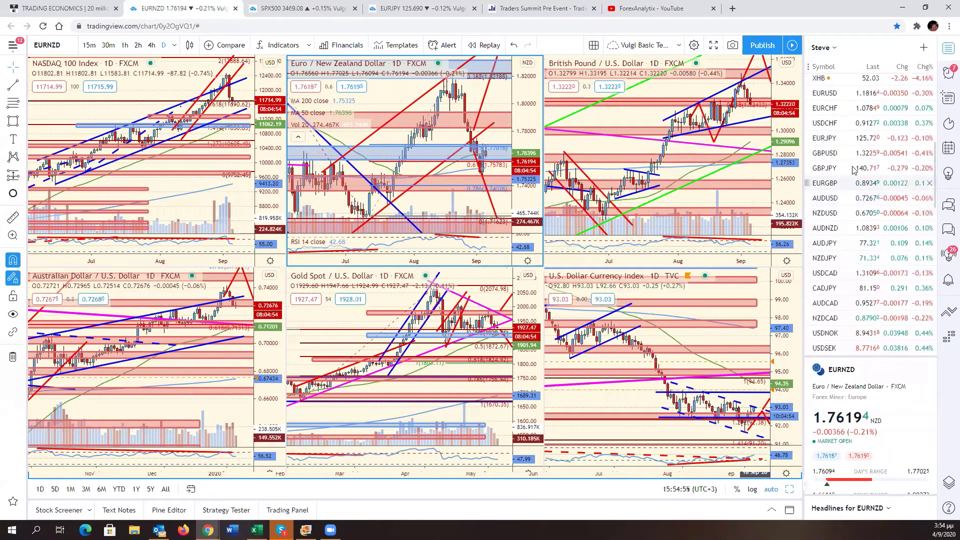
{"action": "scroll", "coordinate": [846, 197], "scroll_direction": "up", "scroll_amount": 2}
{"action": "left_click", "coordinate": [841, 195]}
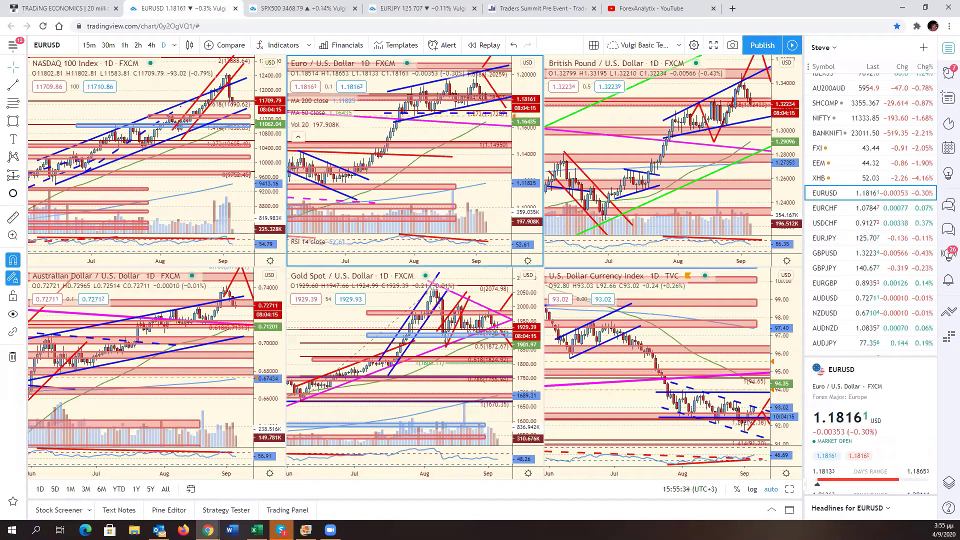
{"action": "left_click", "coordinate": [227, 196]}
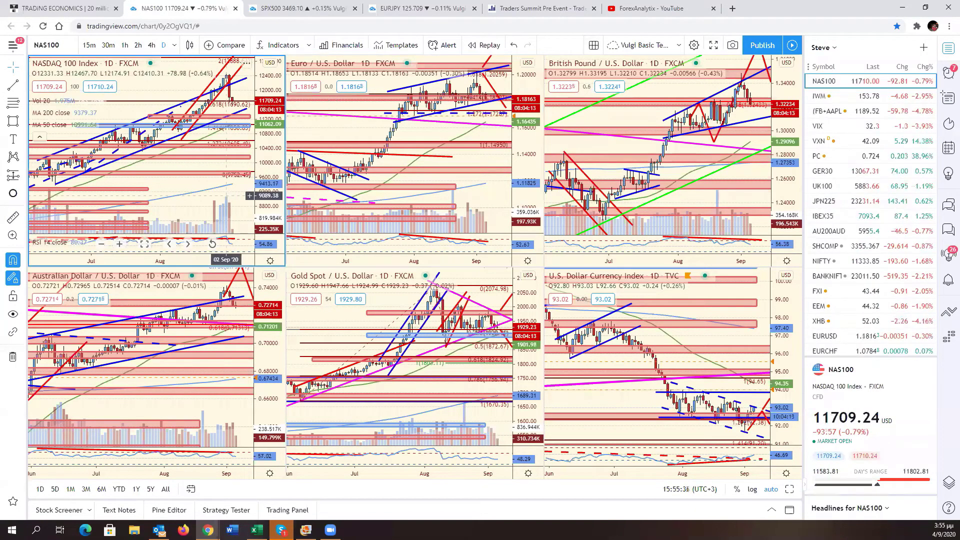
{"action": "left_click_drag", "start_coordinate": [226, 196], "coordinate": [232, 195]}
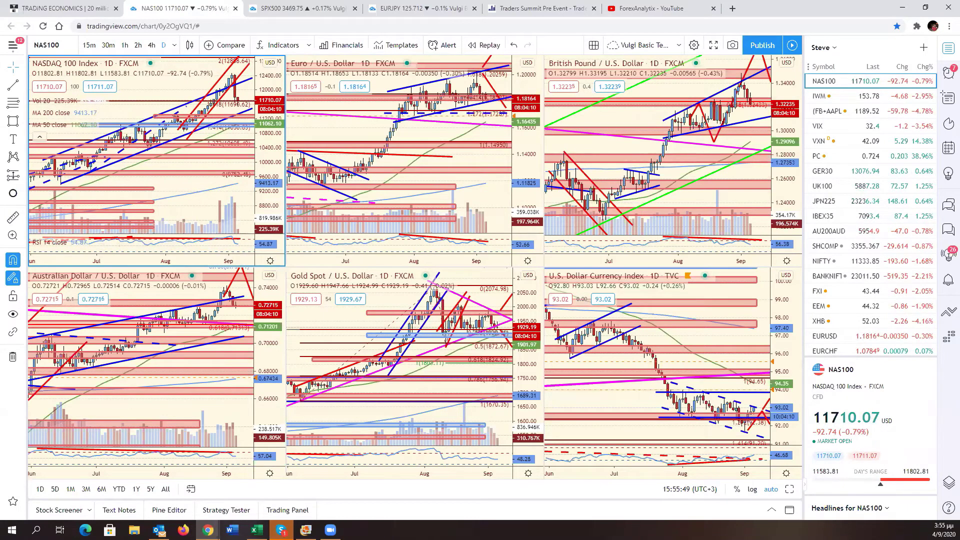
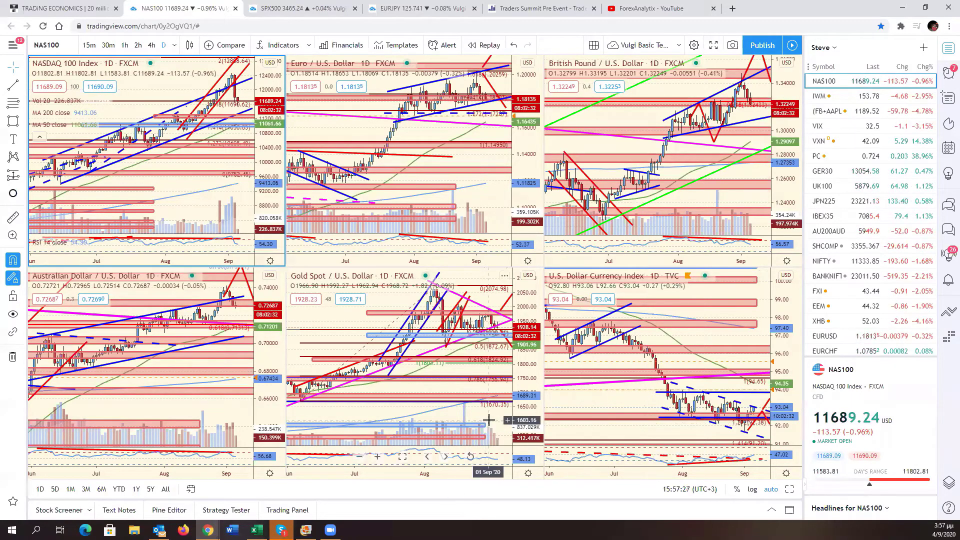
Select the Gold Spot / U.S. Dollar pane so XAUUSD becomes the active chart
{"action": "left_click", "coordinate": [477, 371]}
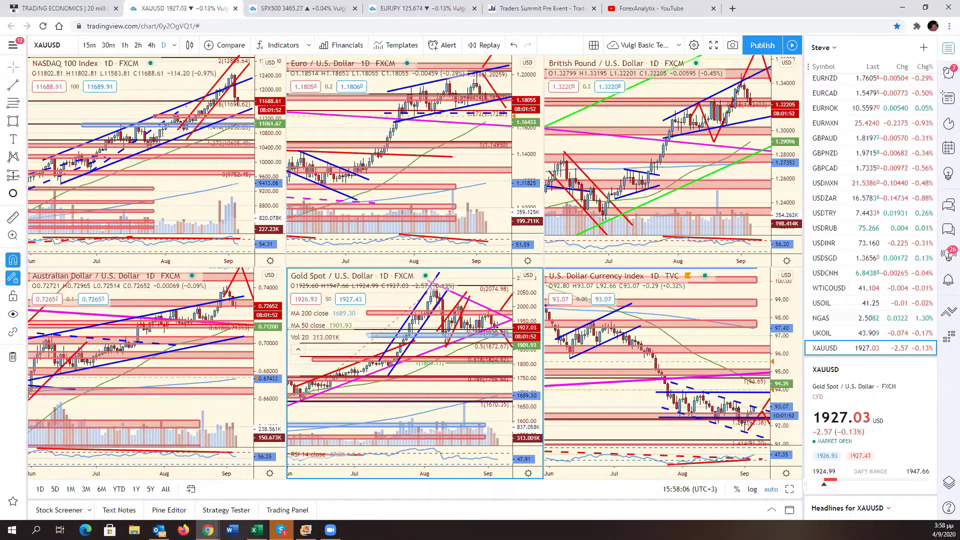
Glance at the ForexAnalytix dashboard's active tickers, then go back to the TradingView charts
{"action": "key", "text": "super+d"}
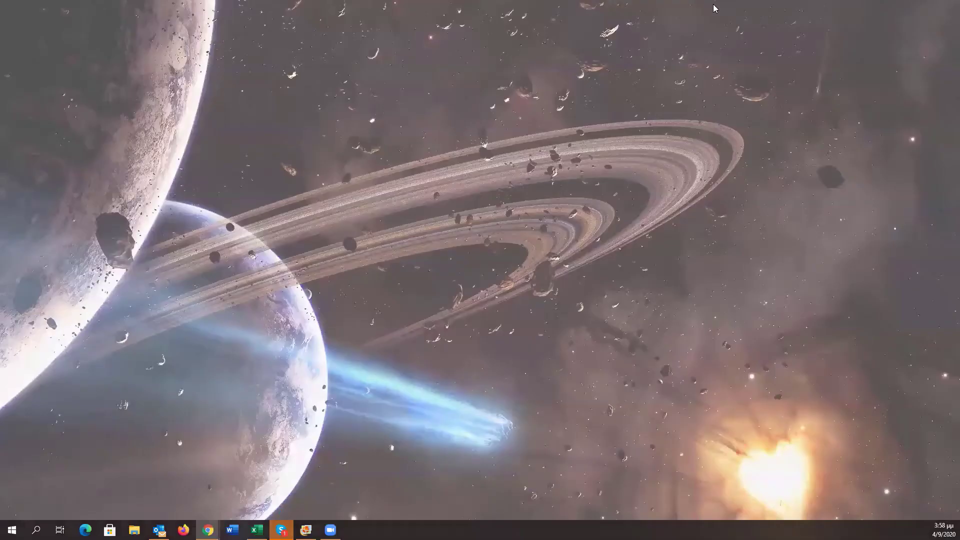
{"action": "key", "text": "super+d"}
{"action": "key", "text": "alt+Tab"}
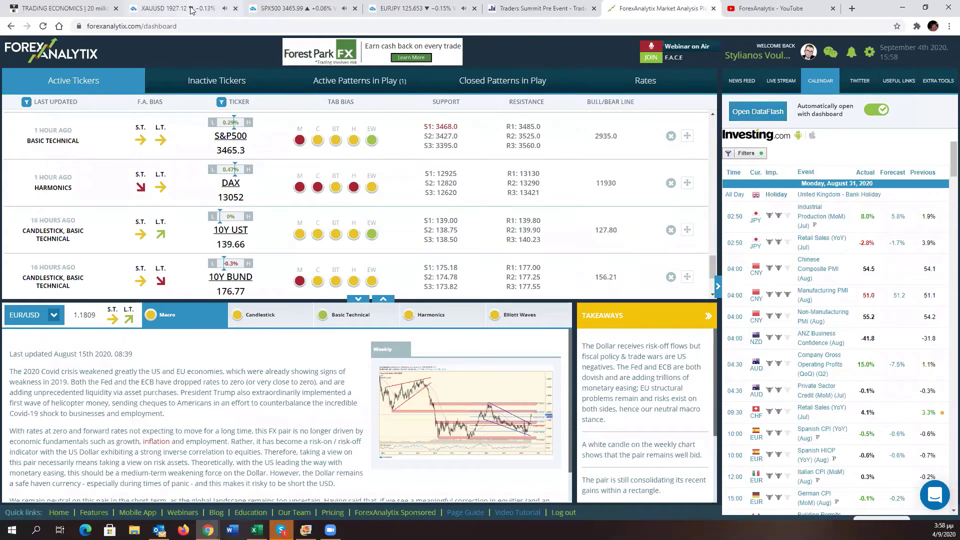
{"action": "left_click", "coordinate": [210, 16]}
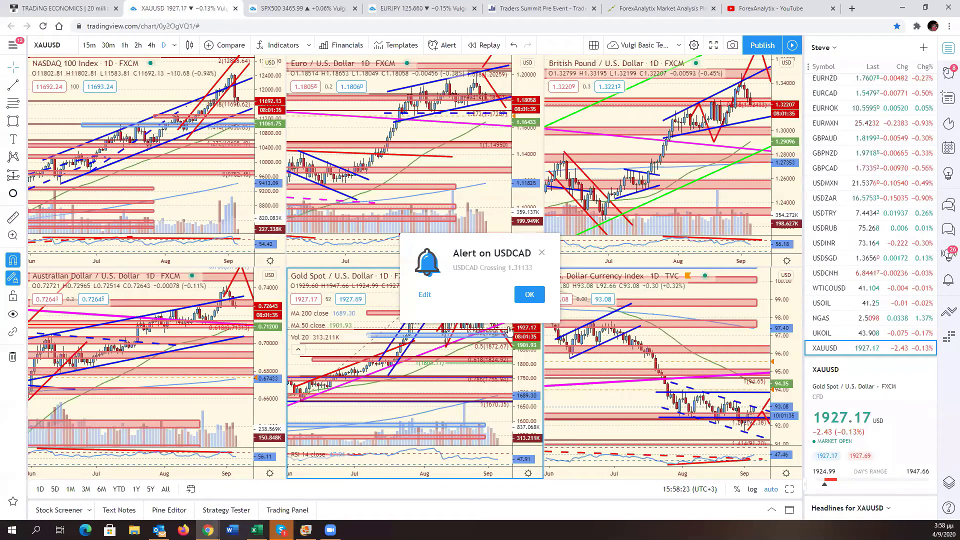
Dismiss the USDCAD alert, load USDCAD and maximize its daily chart to fill the layout
{"action": "left_click", "coordinate": [529, 296]}
{"action": "scroll", "coordinate": [897, 284], "scroll_direction": "up", "scroll_amount": 5}
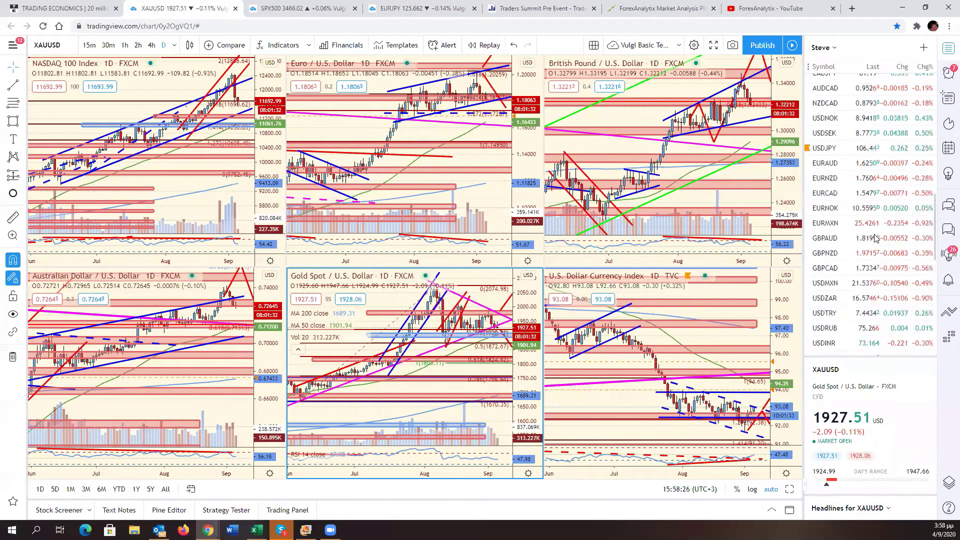
{"action": "left_click", "coordinate": [835, 158]}
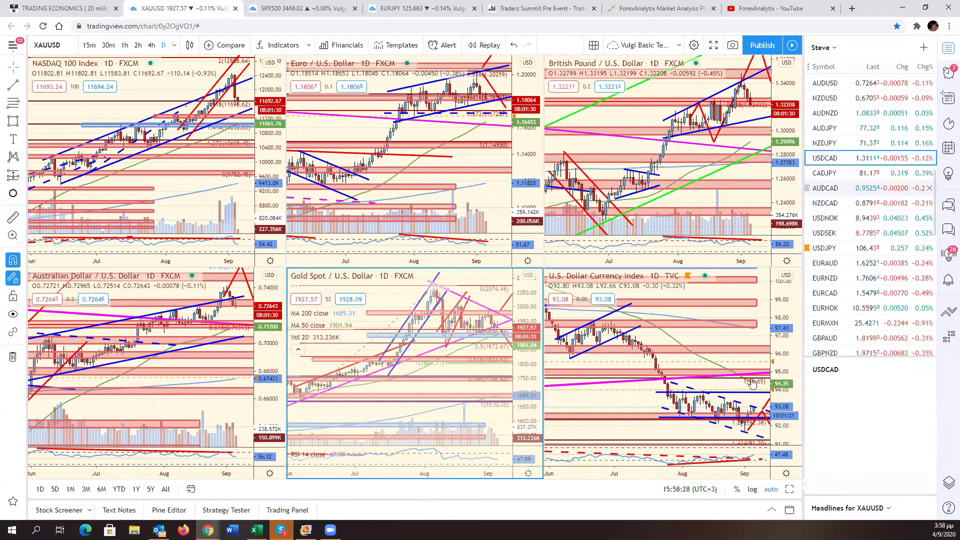
{"action": "left_click", "coordinate": [790, 489]}
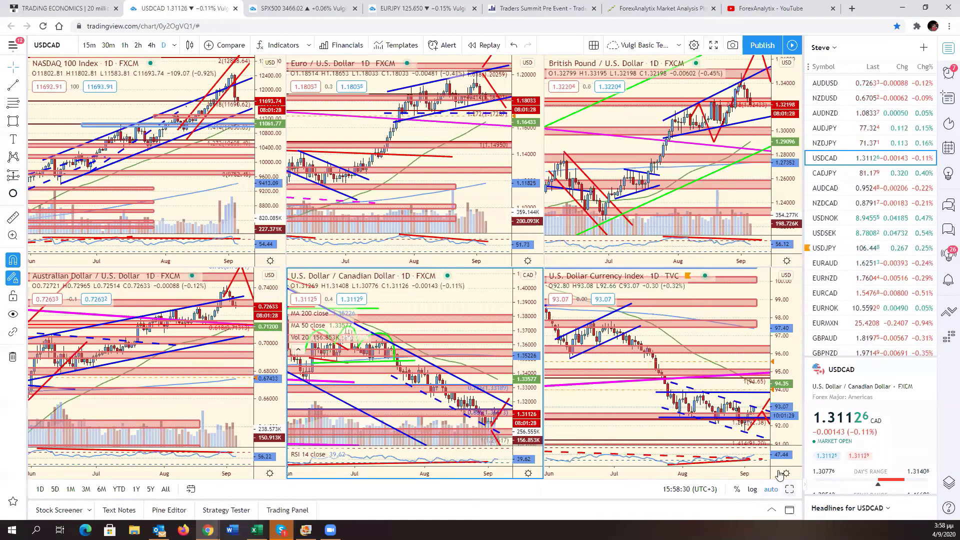
{"action": "scroll", "coordinate": [623, 369], "scroll_direction": "right", "scroll_amount": 5}
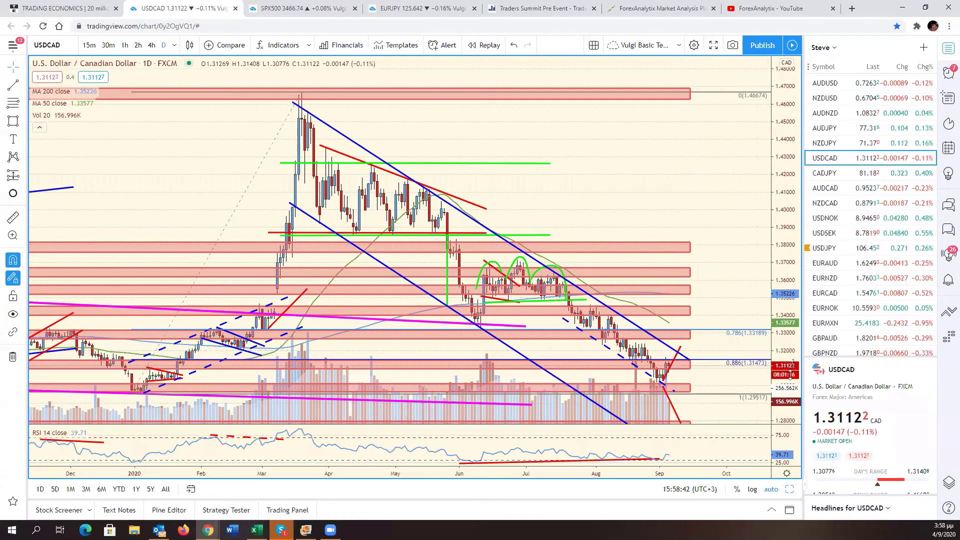
Compress the USDCAD price scale and scroll back to show the months since November
{"action": "left_click_drag", "start_coordinate": [791, 375], "coordinate": [787, 413]}
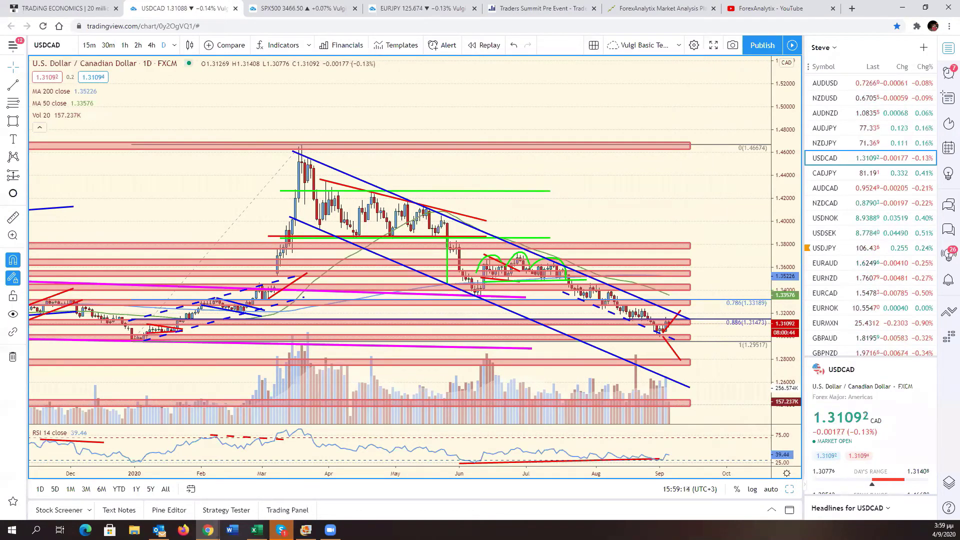
{"action": "scroll", "coordinate": [729, 233], "scroll_direction": "left", "scroll_amount": 3}
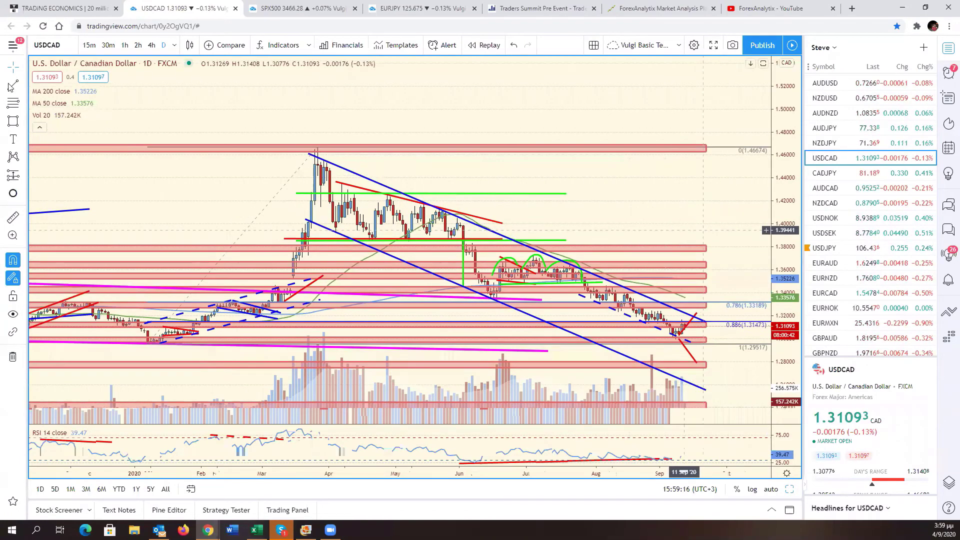
Load USDINR through symbol search and widen its view to review the zones and projected path
{"action": "left_click", "coordinate": [60, 49]}
{"action": "type", "text": "USDI"}
{"action": "key", "text": "Return"}
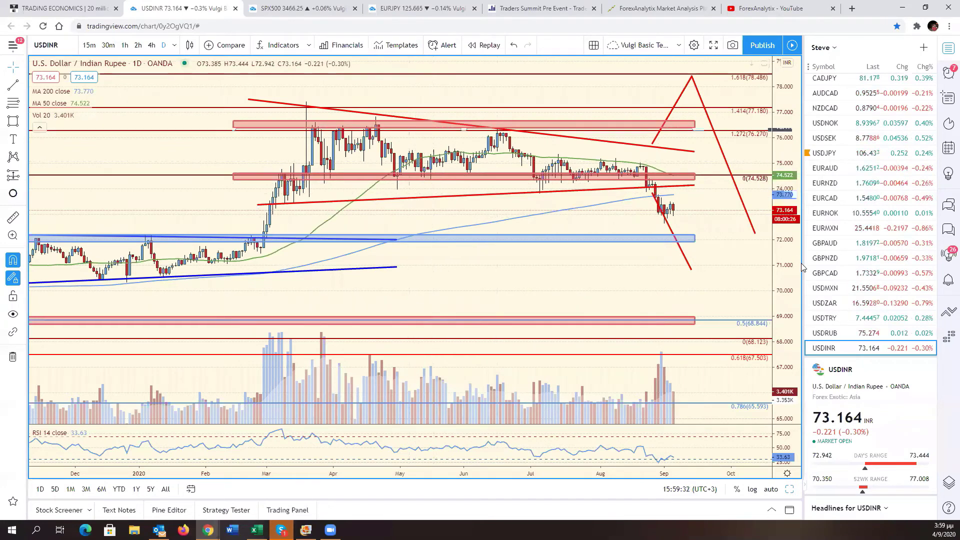
{"action": "left_click_drag", "start_coordinate": [790, 287], "coordinate": [783, 371]}
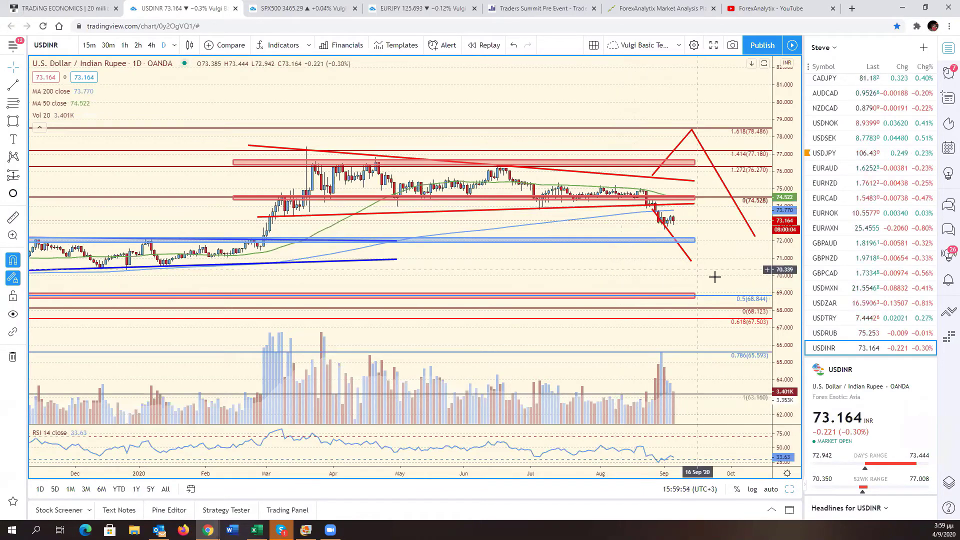
{"action": "left_click_drag", "start_coordinate": [753, 299], "coordinate": [720, 259]}
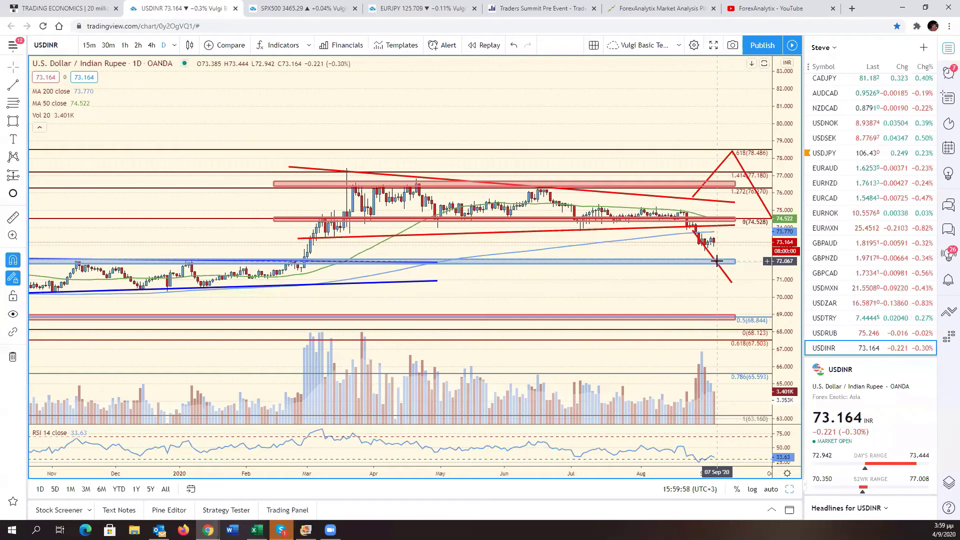
{"action": "scroll", "coordinate": [297, 268], "scroll_direction": "down", "scroll_amount": 5}
{"action": "scroll", "coordinate": [297, 268], "scroll_direction": "down", "scroll_amount": 6}
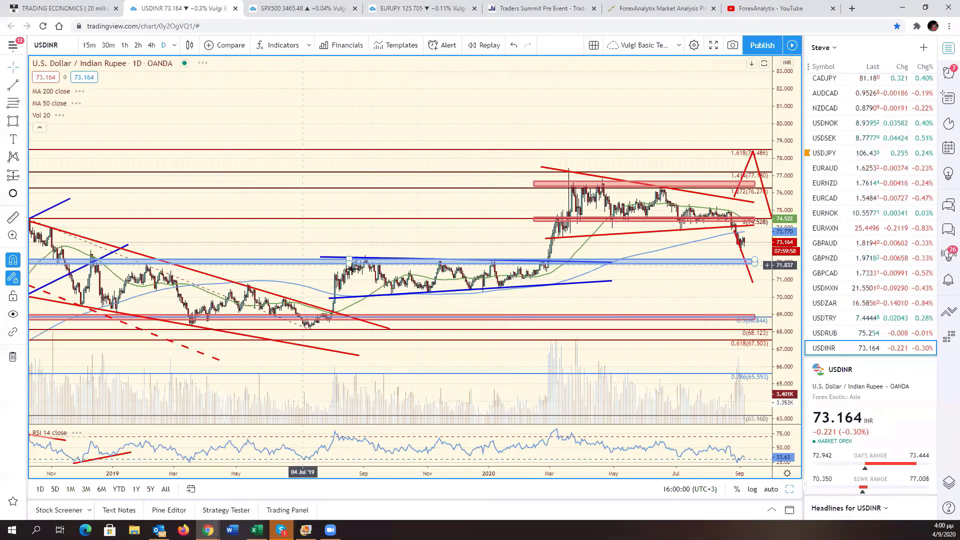
{"action": "scroll", "coordinate": [631, 297], "scroll_direction": "up", "scroll_amount": 8}
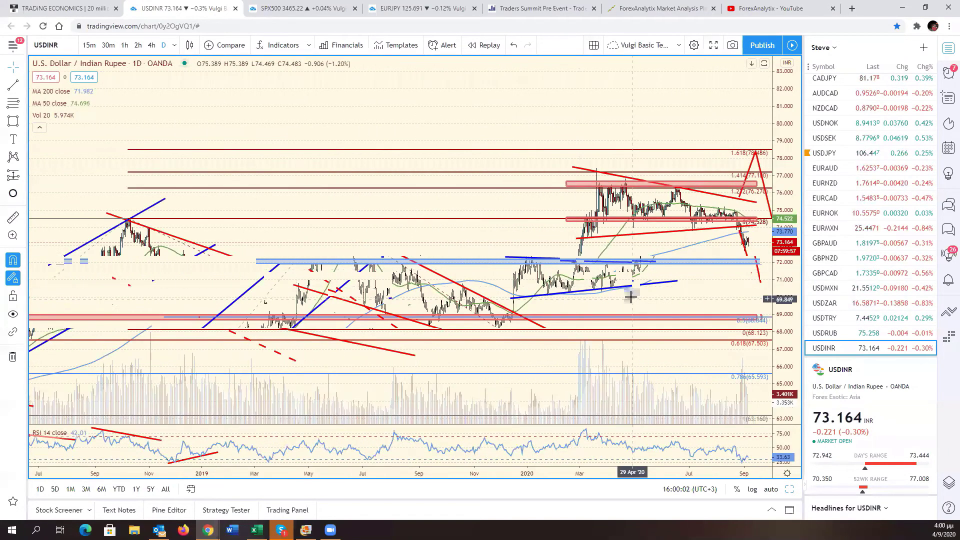
{"action": "scroll", "coordinate": [629, 295], "scroll_direction": "up", "scroll_amount": 4}
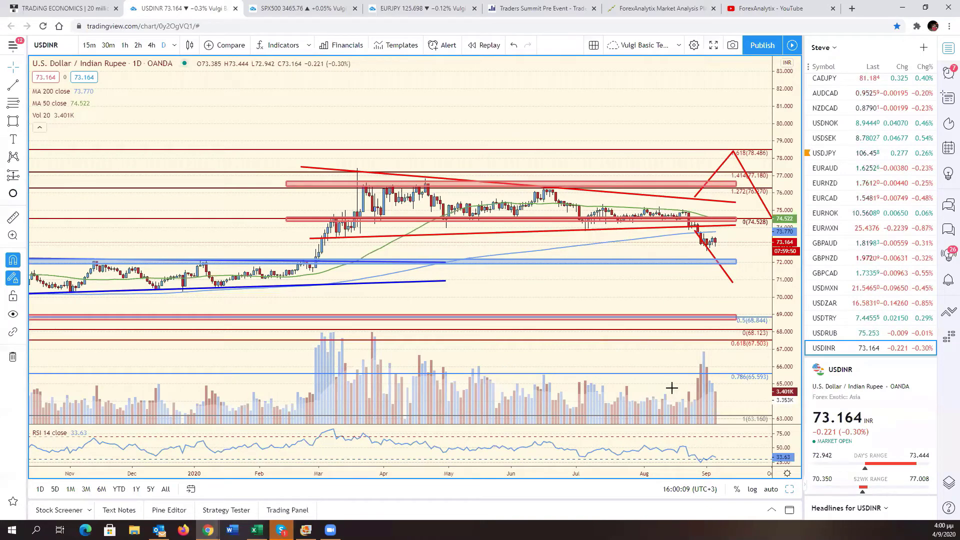
Dismiss the XAUUSD alert and switch the chart to Gold Spot (XAUUSD)
{"action": "left_click", "coordinate": [522, 296]}
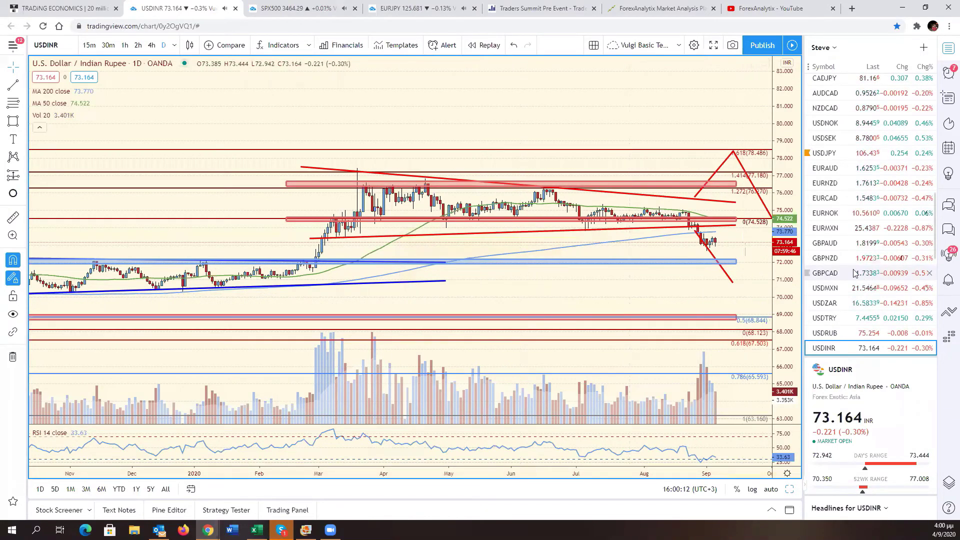
{"action": "scroll", "coordinate": [854, 259], "scroll_direction": "up", "scroll_amount": 3}
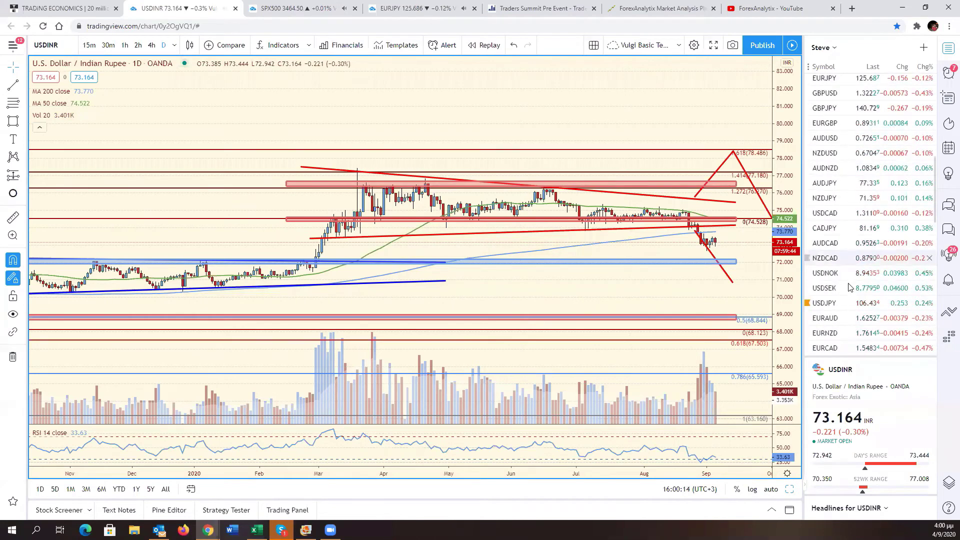
{"action": "scroll", "coordinate": [854, 259], "scroll_direction": "down", "scroll_amount": 5}
{"action": "left_click", "coordinate": [830, 253]}
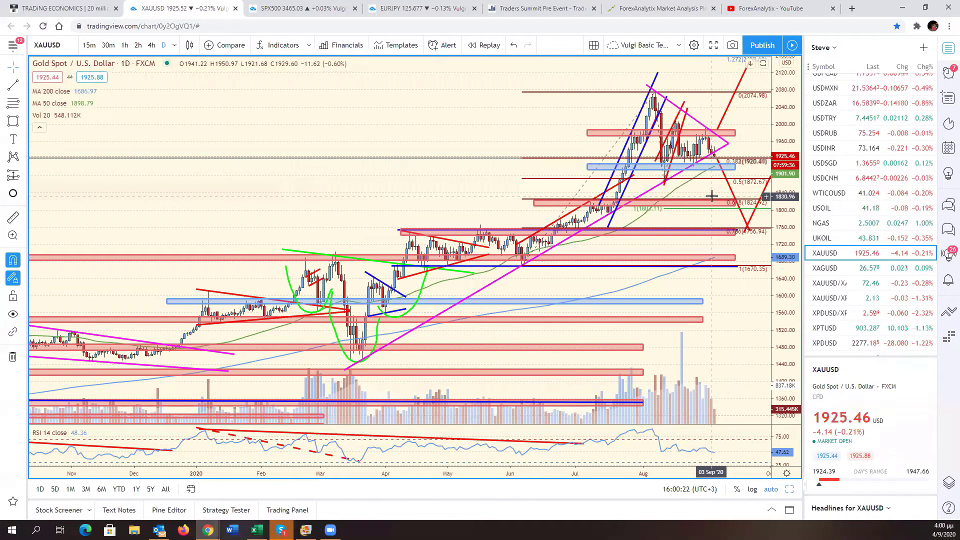
Check gold's blue 1920 support zone, switch to Platinum (XPTUSD), and return from the Traders Summit page
{"action": "left_click", "coordinate": [717, 170]}
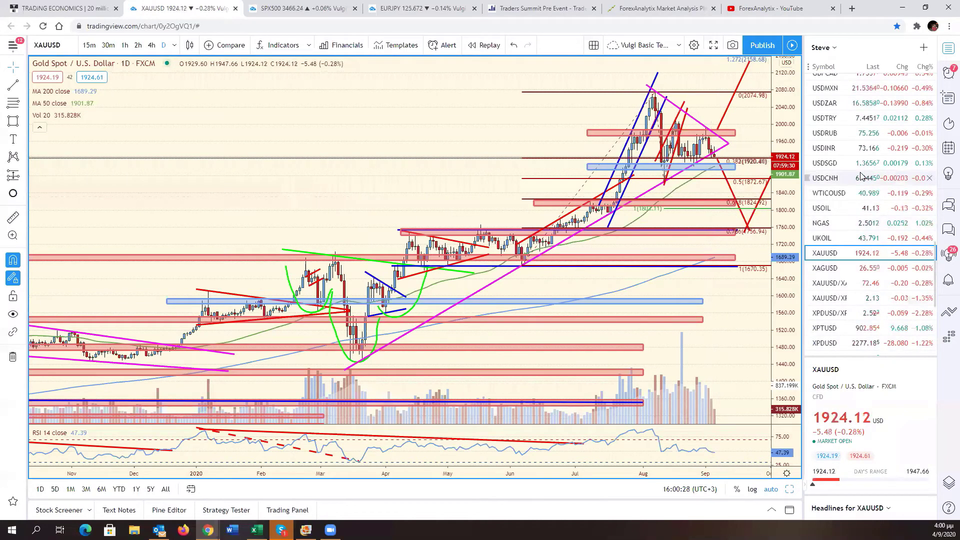
{"action": "left_click", "coordinate": [841, 328]}
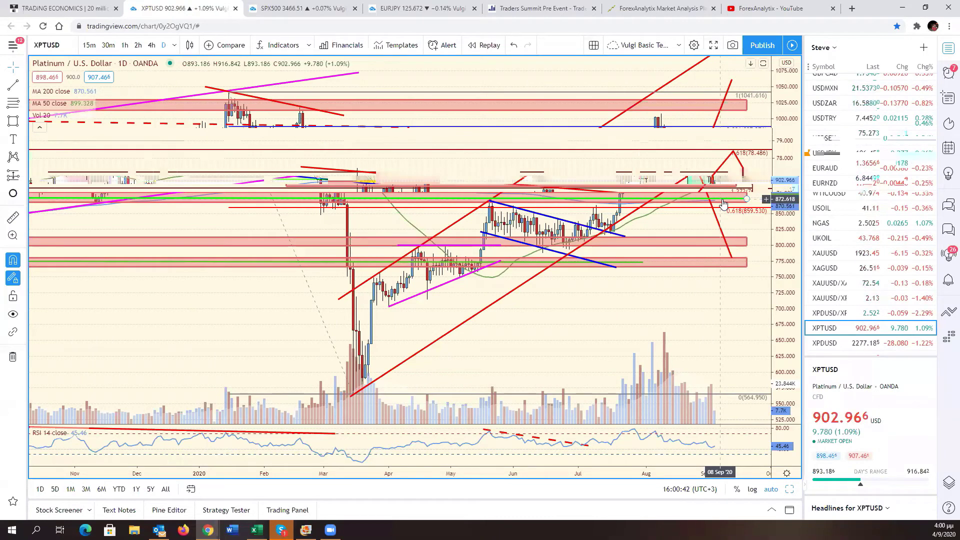
{"action": "left_click", "coordinate": [576, 10]}
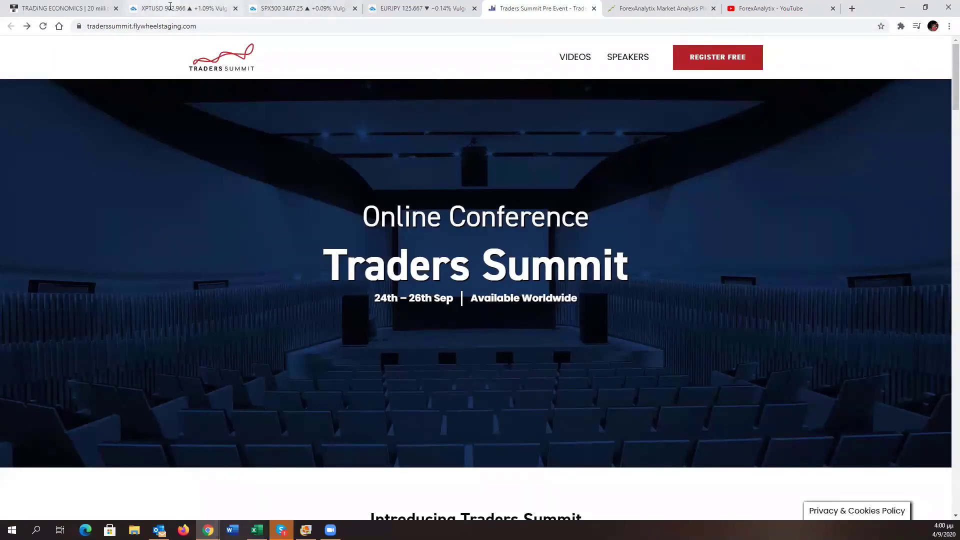
{"action": "left_click", "coordinate": [170, 7]}
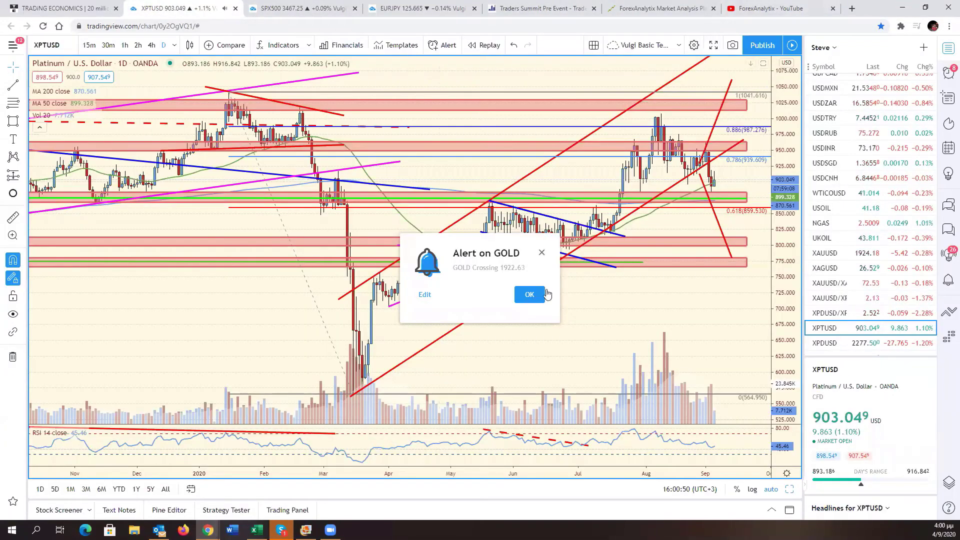
{"action": "key", "text": "Escape"}
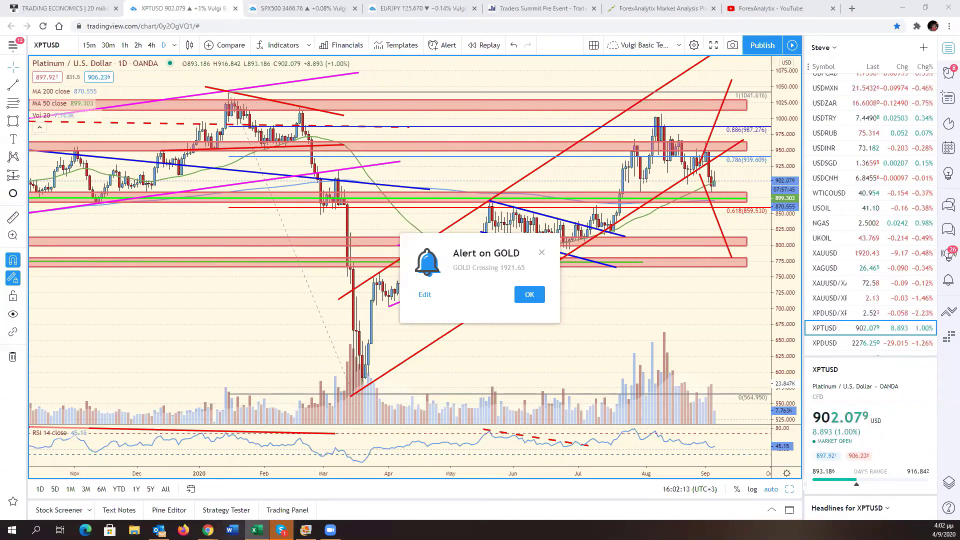
Close the 'Alert on GOLD' popup for the 1921.65 crossing
{"action": "left_click", "coordinate": [535, 451]}
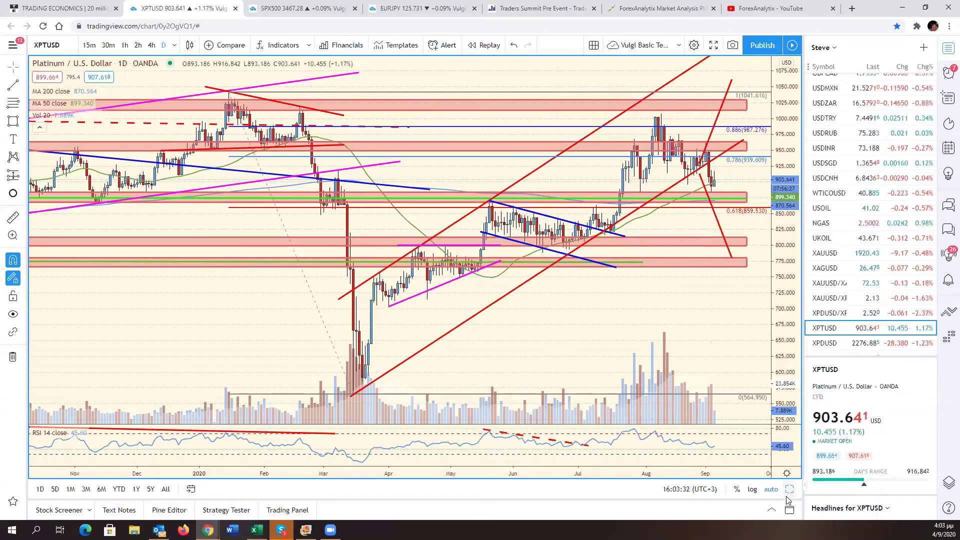
Restore the six-chart layout and cycle the pane through XAUUSD and WTICOUSD to NGAS
{"action": "key", "text": "alt+Return"}
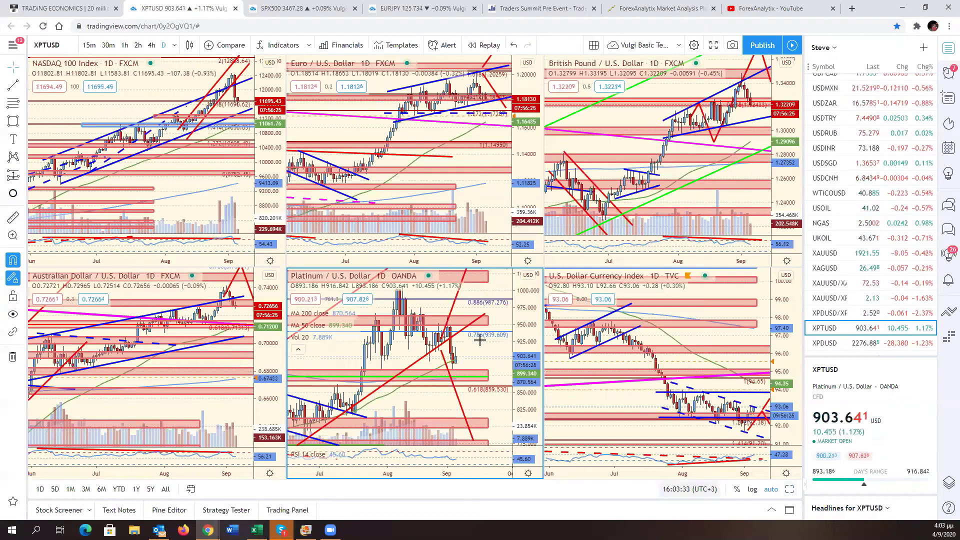
{"action": "left_click", "coordinate": [850, 253]}
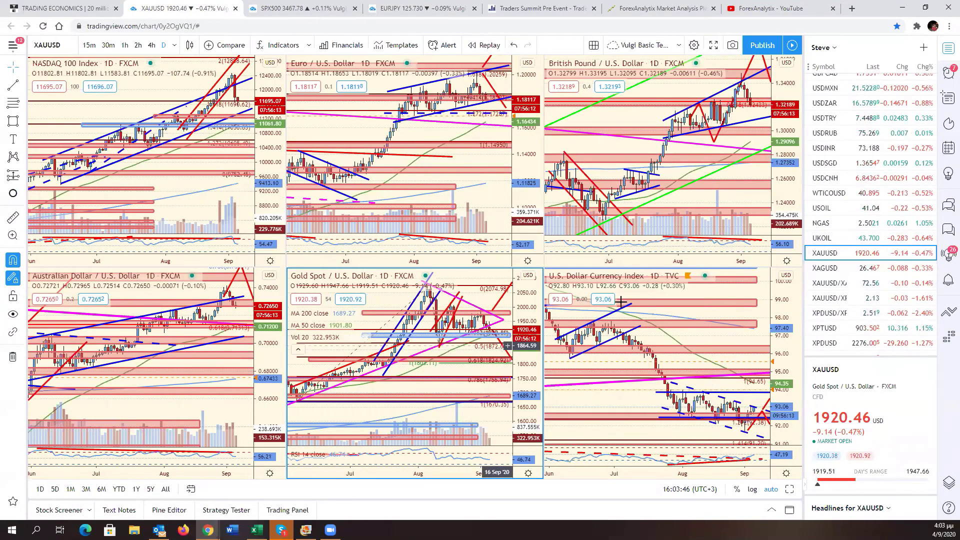
{"action": "left_click", "coordinate": [852, 199]}
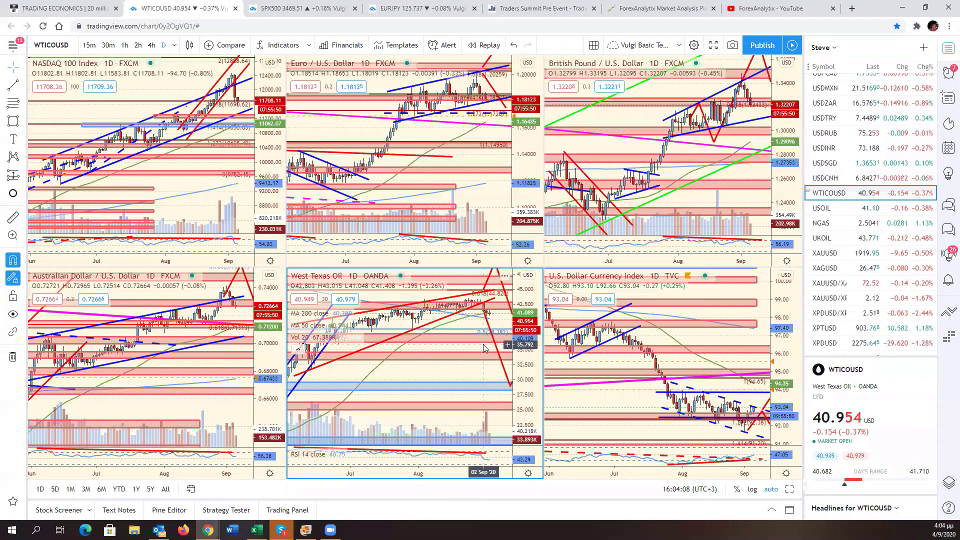
{"action": "left_click", "coordinate": [821, 223]}
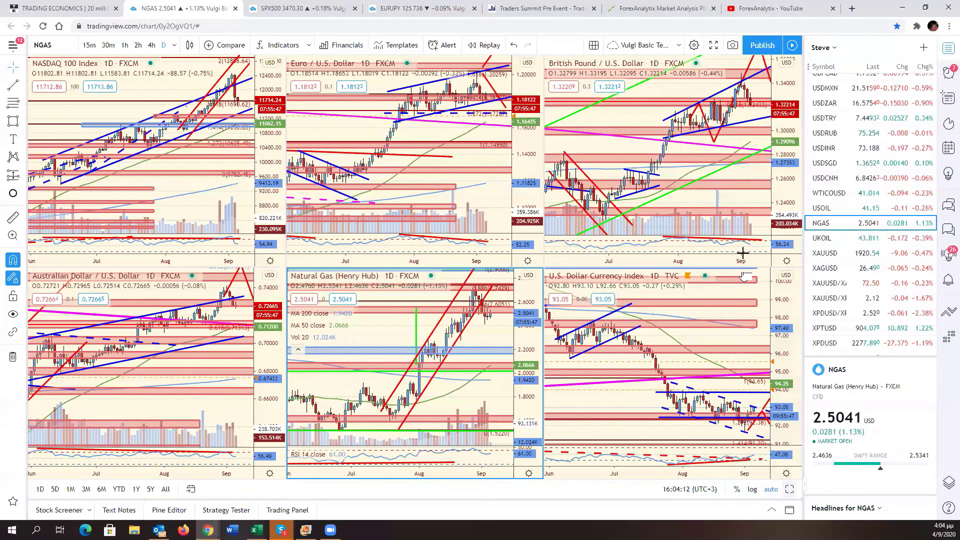
Maximize the NGAS daily chart, compress its price scale, inspect the 2.2 support zone and pan back
{"action": "key", "text": "alt+Return"}
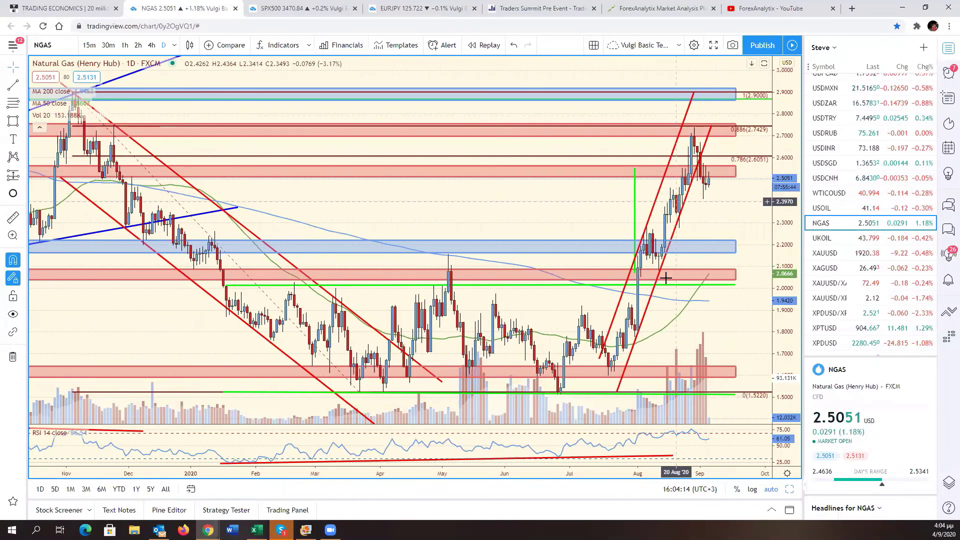
{"action": "left_click_drag", "start_coordinate": [788, 330], "coordinate": [790, 381]}
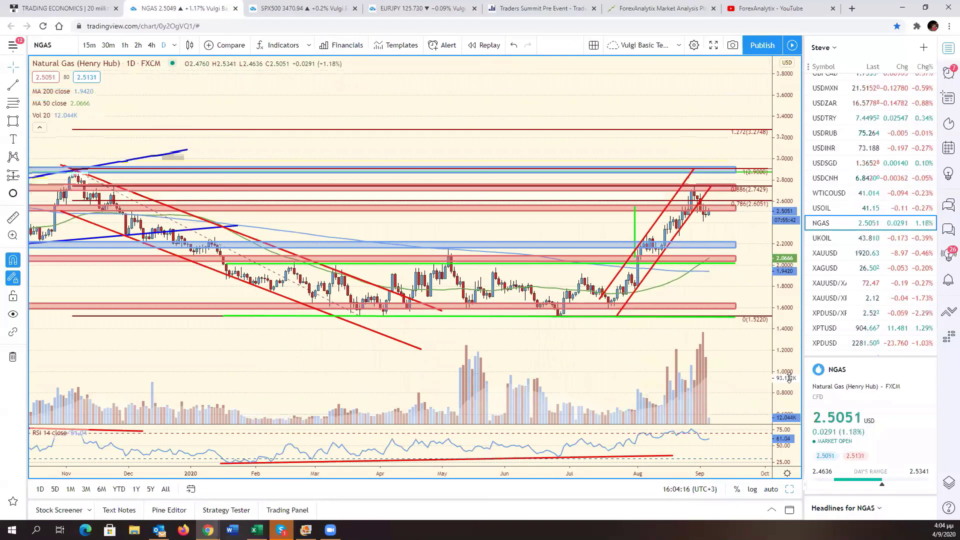
{"action": "left_click", "coordinate": [724, 246]}
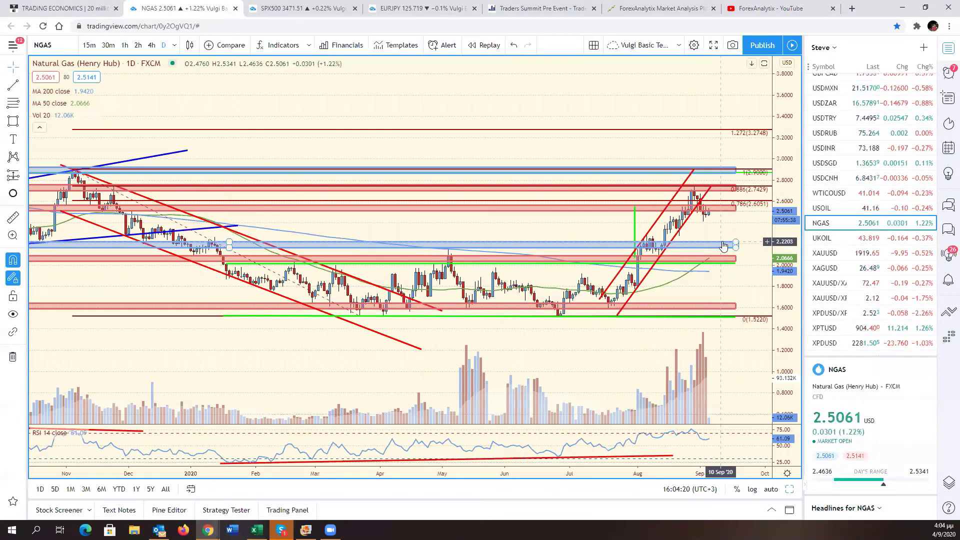
{"action": "left_click", "coordinate": [711, 265]}
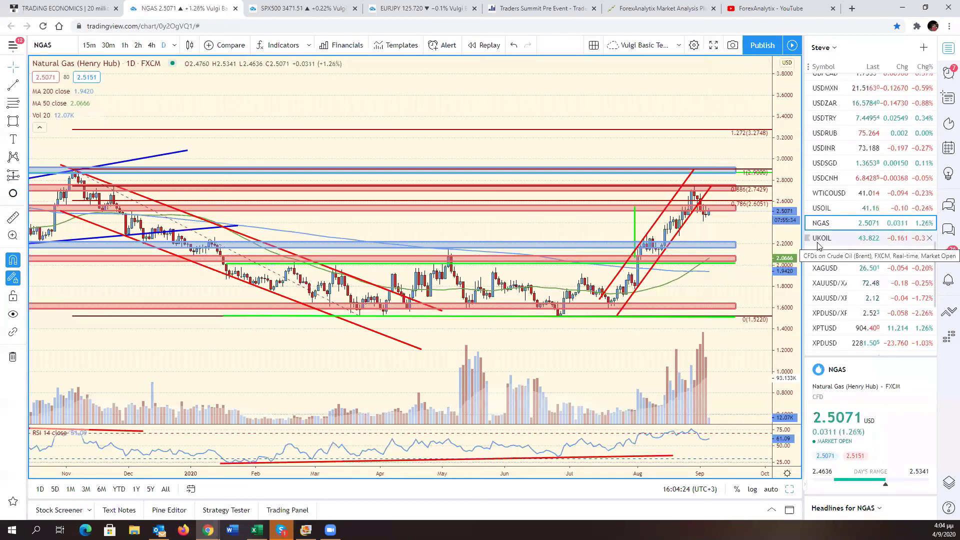
{"action": "scroll", "coordinate": [873, 306], "scroll_direction": "down", "scroll_amount": 3}
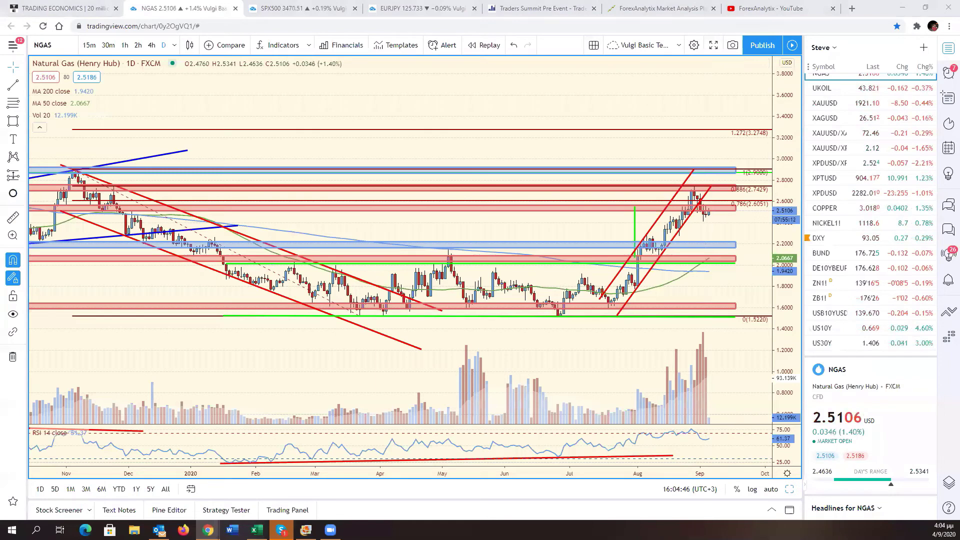
{"action": "left_click_drag", "start_coordinate": [735, 369], "coordinate": [780, 374]}
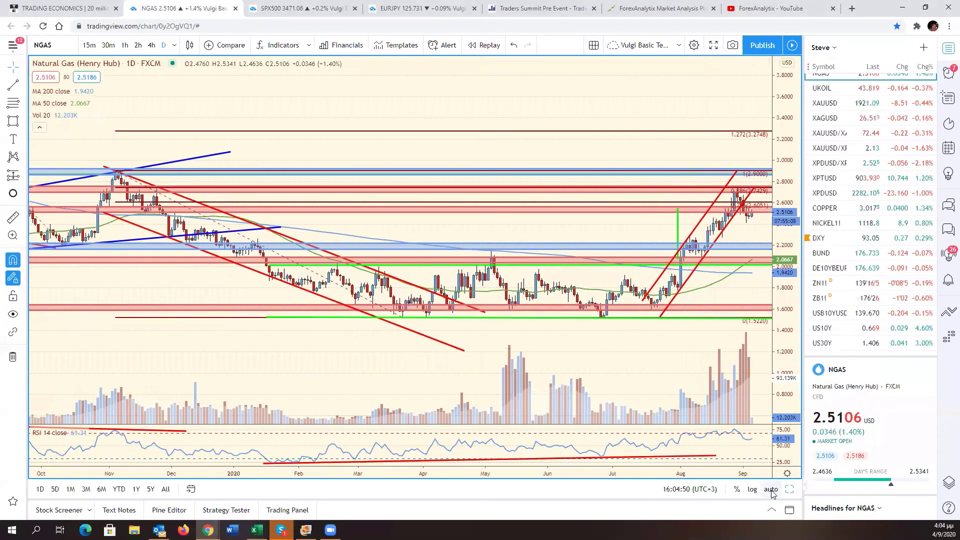
Switch the top-left pane to the Dow Jones, maximize it, and dismiss the XAUUSD alert
{"action": "left_click", "coordinate": [790, 490]}
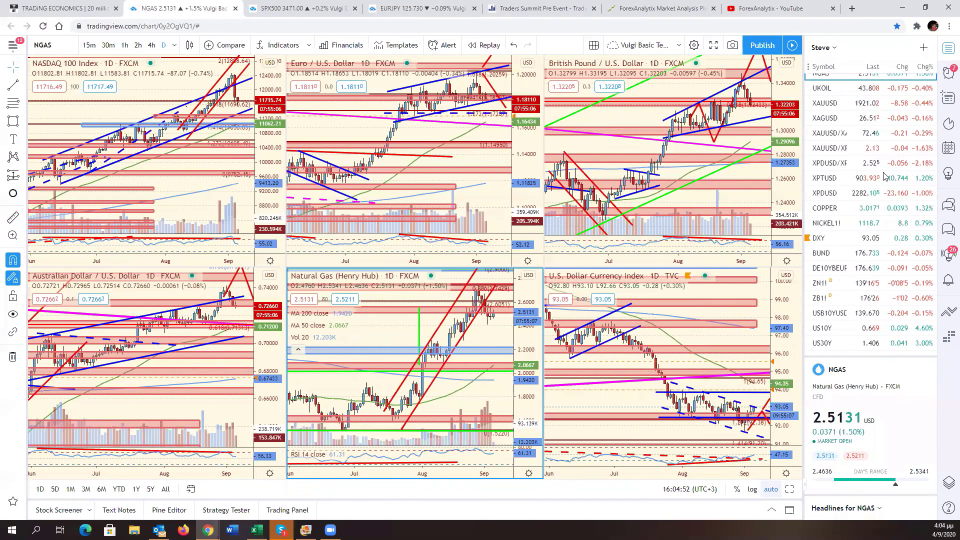
{"action": "left_click", "coordinate": [204, 188]}
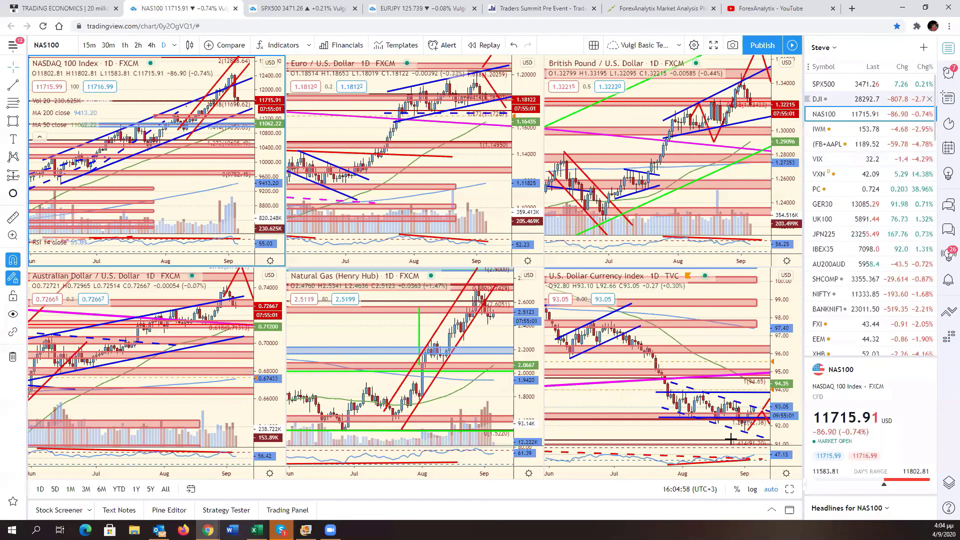
{"action": "left_click", "coordinate": [821, 99]}
{"action": "left_click", "coordinate": [791, 488]}
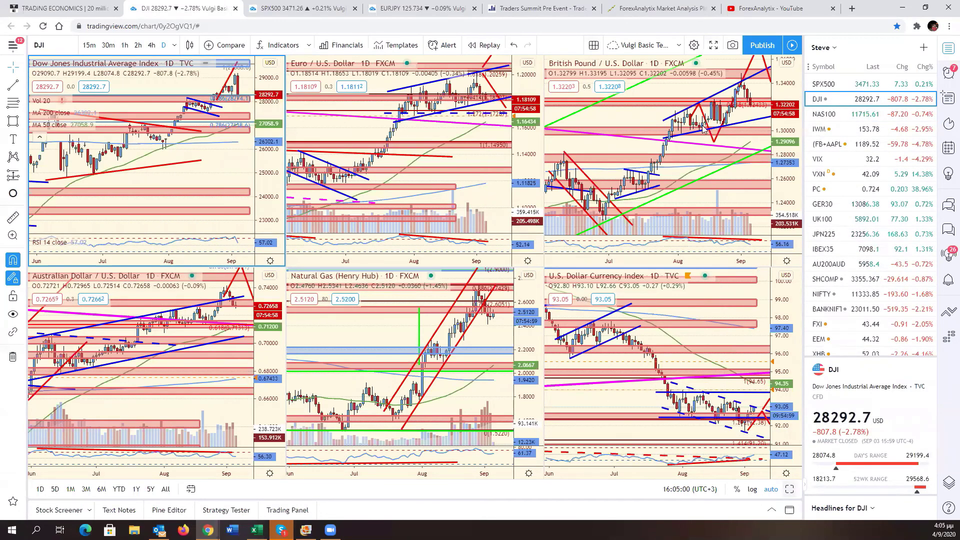
{"action": "left_click_drag", "start_coordinate": [788, 179], "coordinate": [704, 208]}
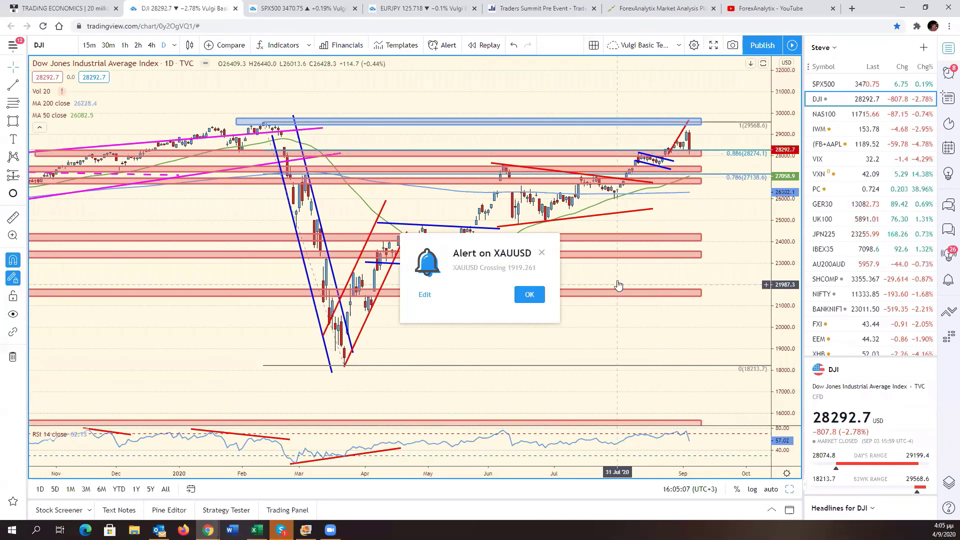
{"action": "left_click", "coordinate": [536, 297]}
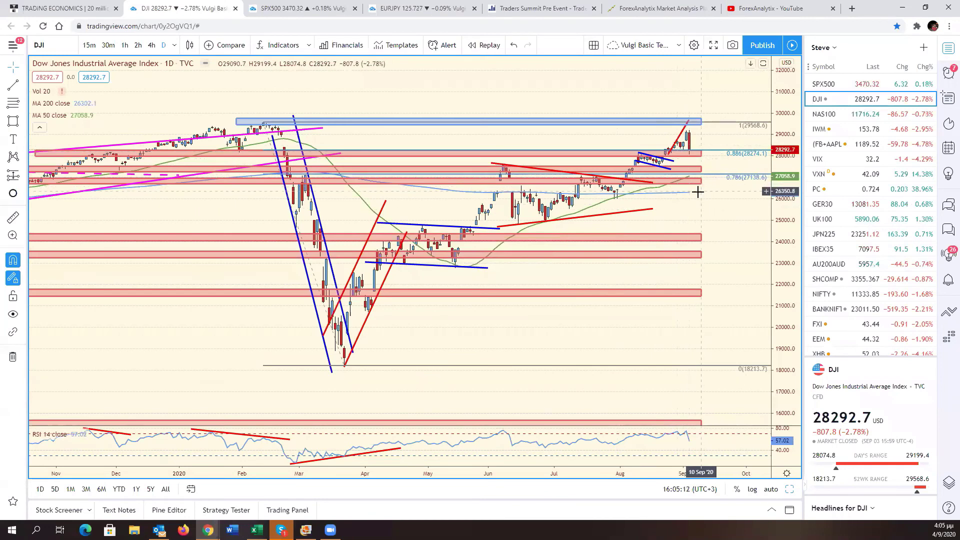
Draw the red projected path from the latest candle down to the 0.786 level and back up
{"action": "key", "text": "alt+t"}
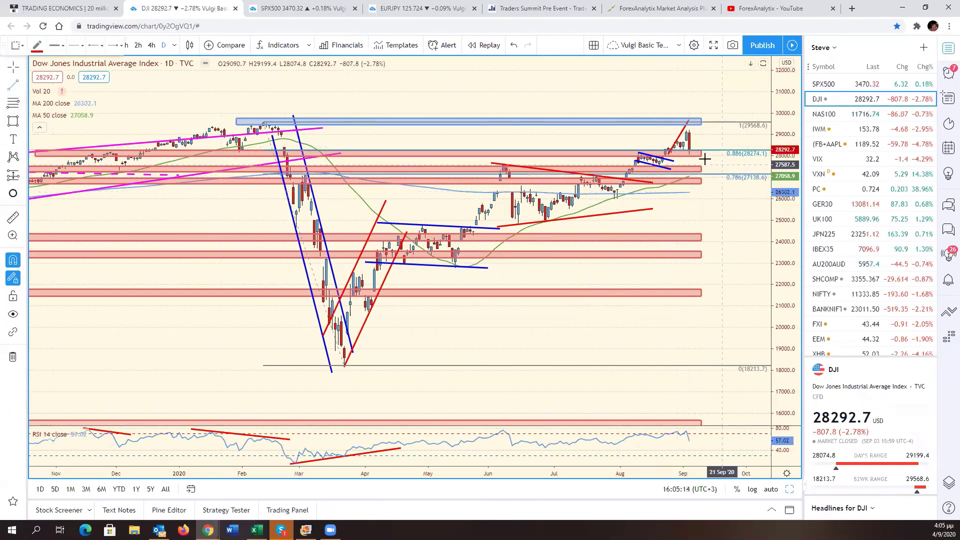
{"action": "left_click", "coordinate": [693, 154]}
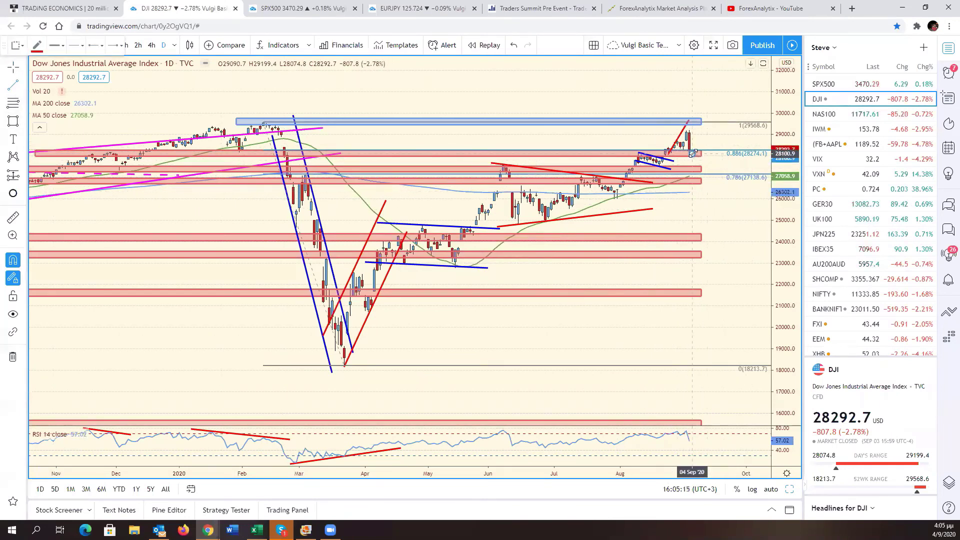
{"action": "left_click", "coordinate": [706, 182]}
{"action": "key", "text": "alt+t"}
{"action": "left_click_drag", "start_coordinate": [734, 235], "coordinate": [717, 165]}
Finish the downward red projection, add a short red line, and move the Fibonacci retracement to 29498.6–18143.6
{"action": "left_click", "coordinate": [12, 84]}
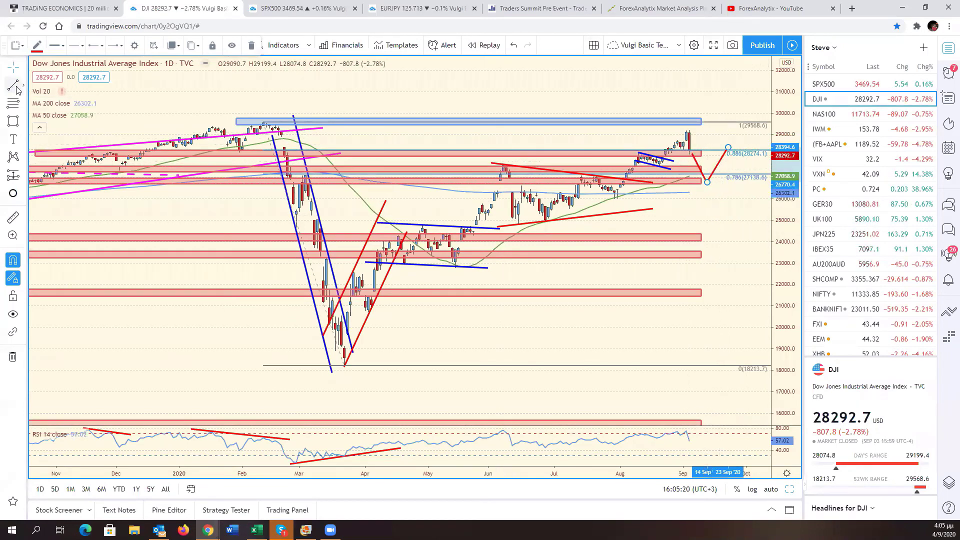
{"action": "left_click", "coordinate": [708, 182]}
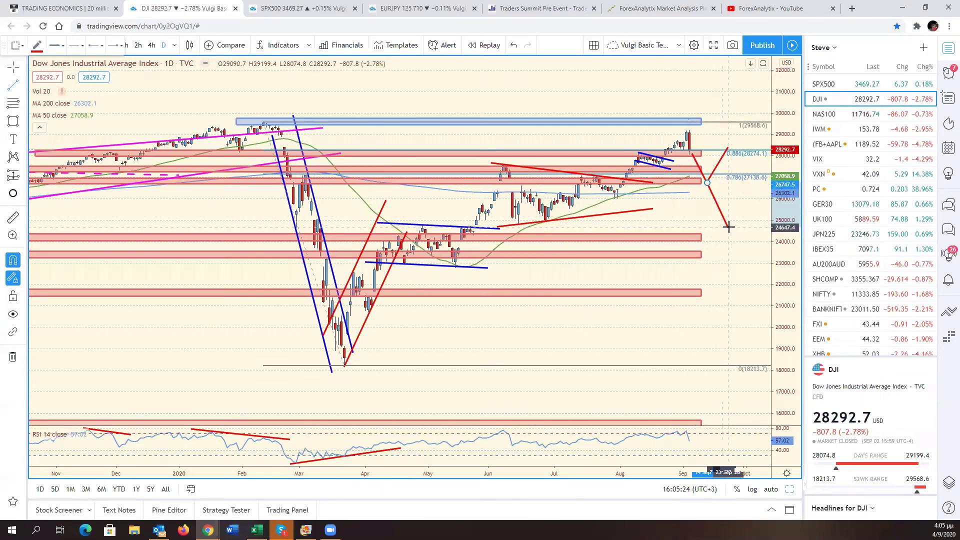
{"action": "left_click", "coordinate": [728, 227]}
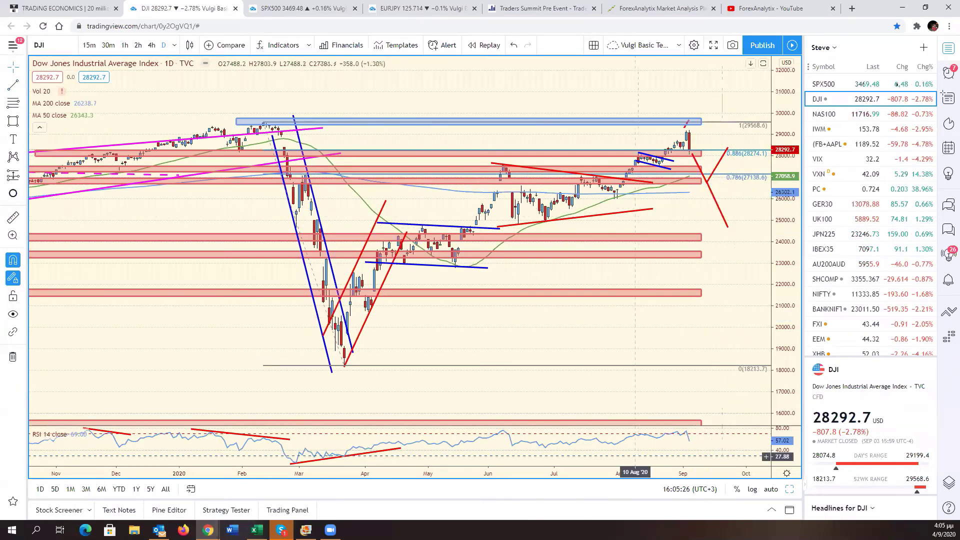
{"action": "left_click", "coordinate": [685, 128]}
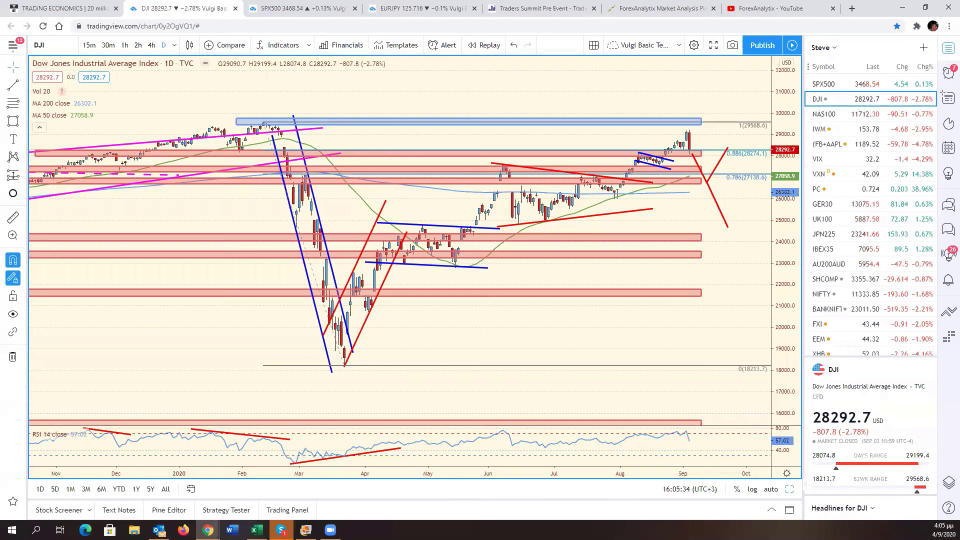
{"action": "mouse_move", "coordinate": [708, 366]}
{"action": "left_mouse_down"}
{"action": "mouse_move", "coordinate": [741, 357]}
{"action": "mouse_move", "coordinate": [687, 369]}
{"action": "left_mouse_up"}
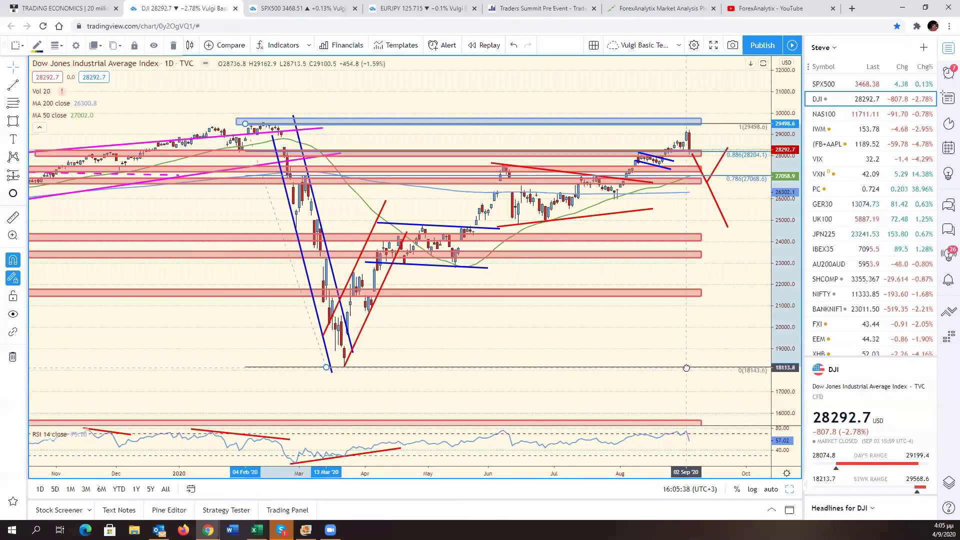
Return to the six-chart grid and load AUDJPY into the bottom-left chart, replacing AUDUSD
{"action": "left_click", "coordinate": [791, 490]}
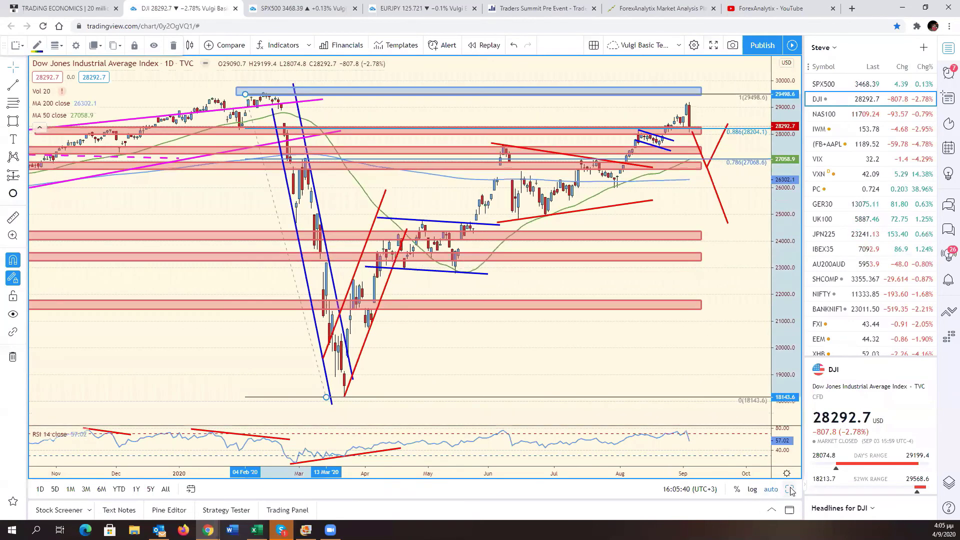
{"action": "key", "text": "alt+Return"}
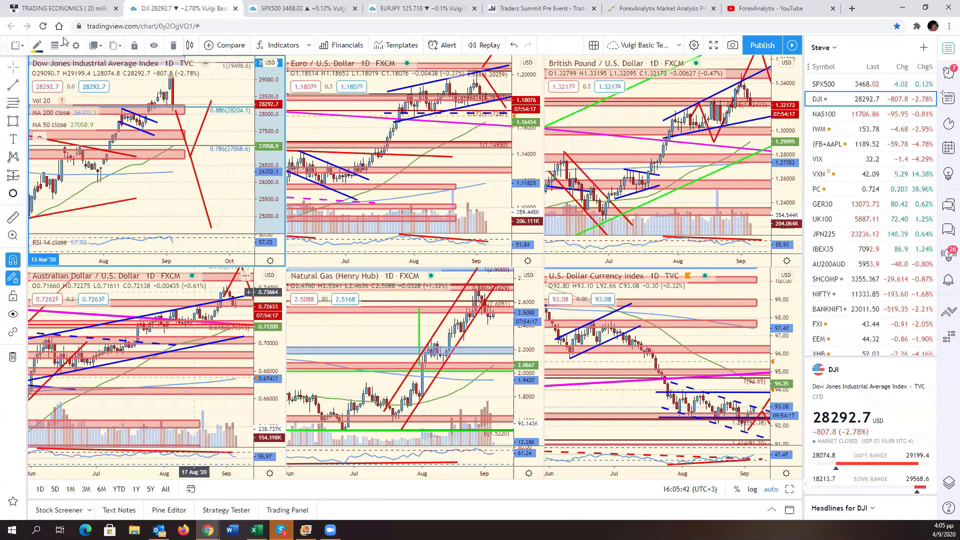
{"action": "left_click", "coordinate": [50, 45]}
{"action": "type", "text": "AUDJPY"}
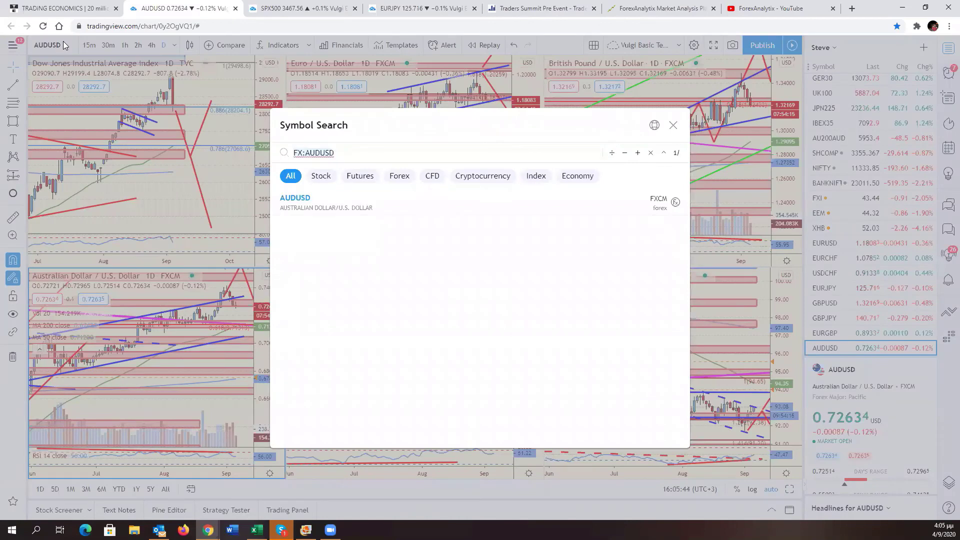
{"action": "key", "text": "Return"}
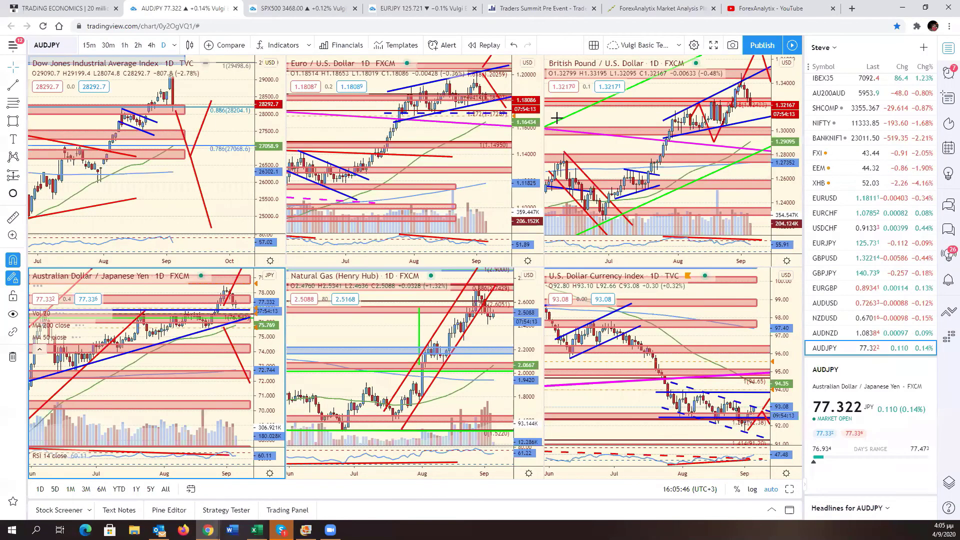
Expand the AUDJPY daily chart to full size and pan back to show earlier dates
{"action": "key", "text": "alt+Return"}
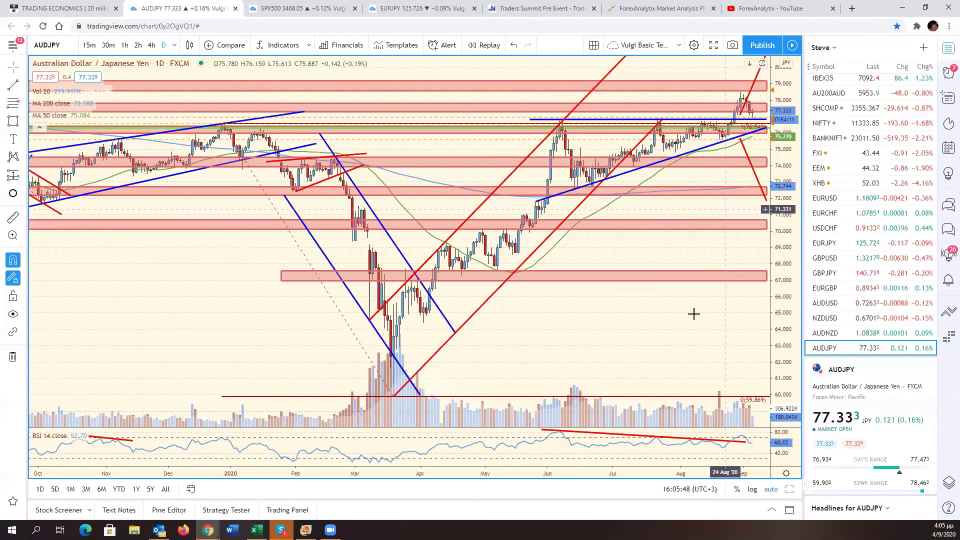
{"action": "scroll", "coordinate": [668, 206], "scroll_direction": "right", "scroll_amount": 3}
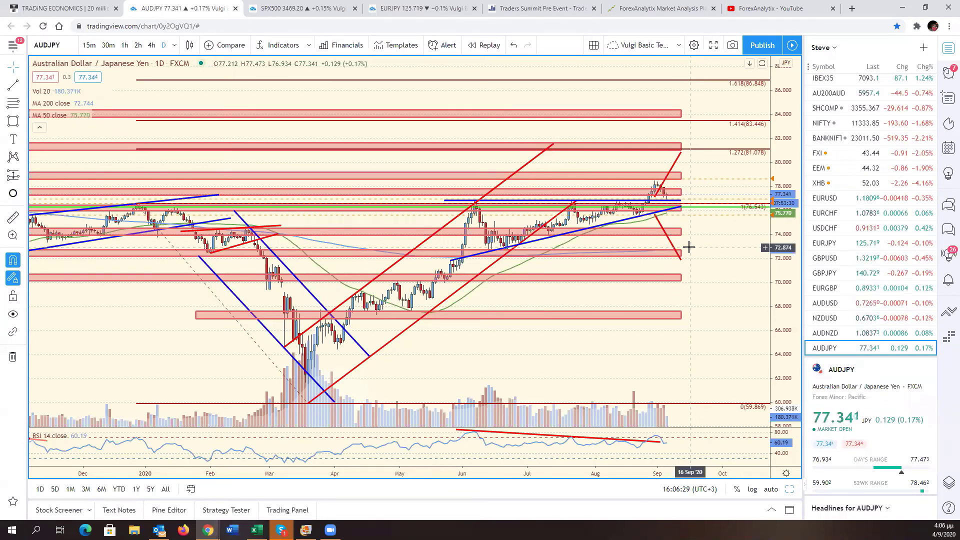
{"action": "left_click_drag", "start_coordinate": [712, 289], "coordinate": [791, 288]}
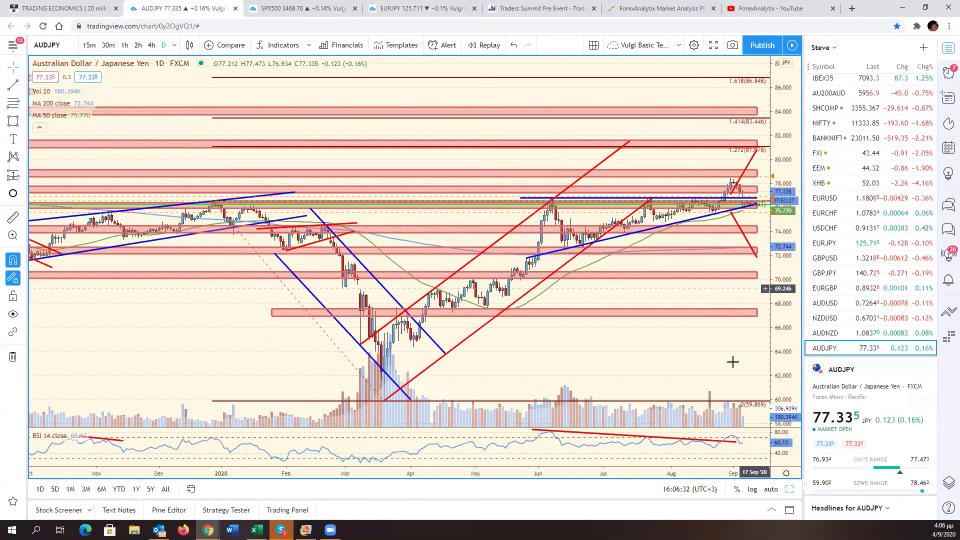
Back in the six-chart grid, load GER30 from the watchlist into the top-left Dow Jones pane
{"action": "left_click", "coordinate": [791, 491]}
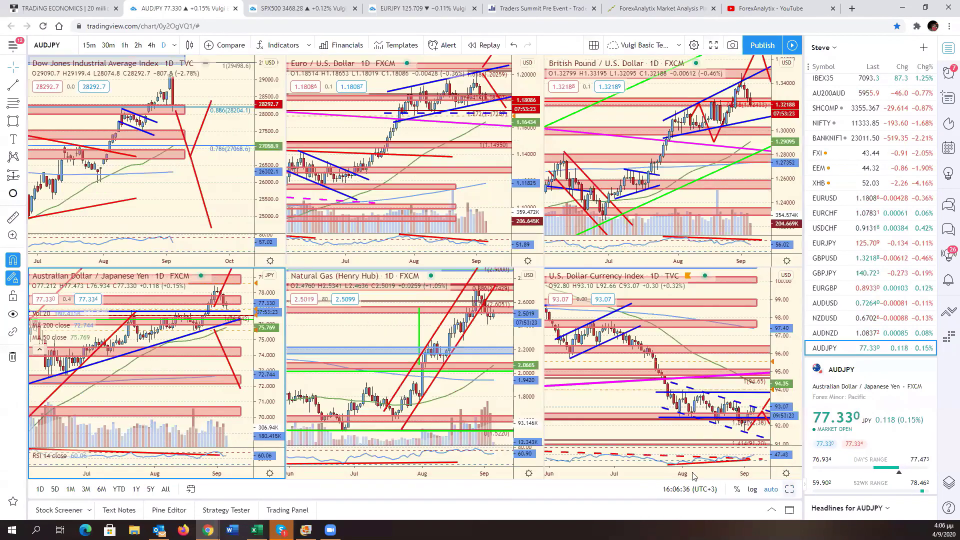
{"action": "key", "text": "alt+Return"}
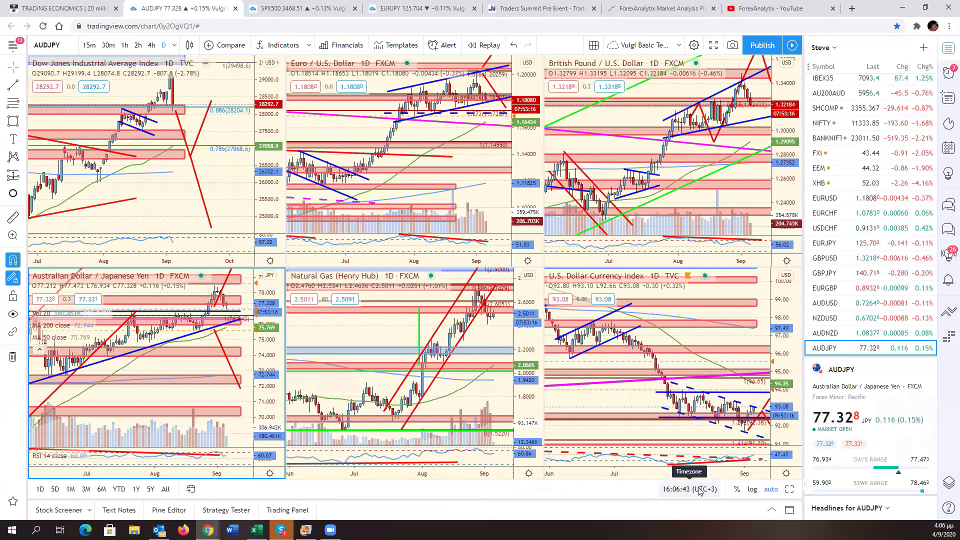
{"action": "left_click", "coordinate": [488, 131]}
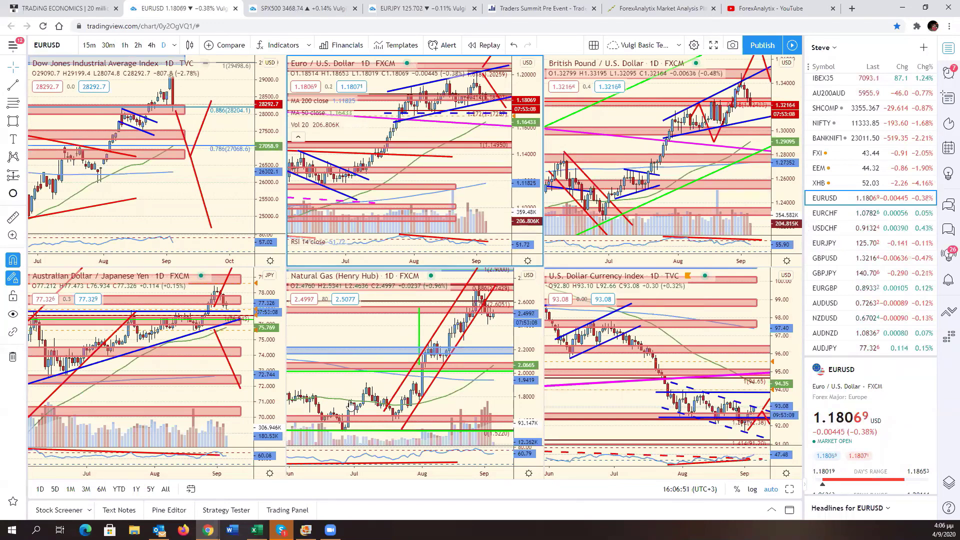
{"action": "left_click", "coordinate": [216, 197]}
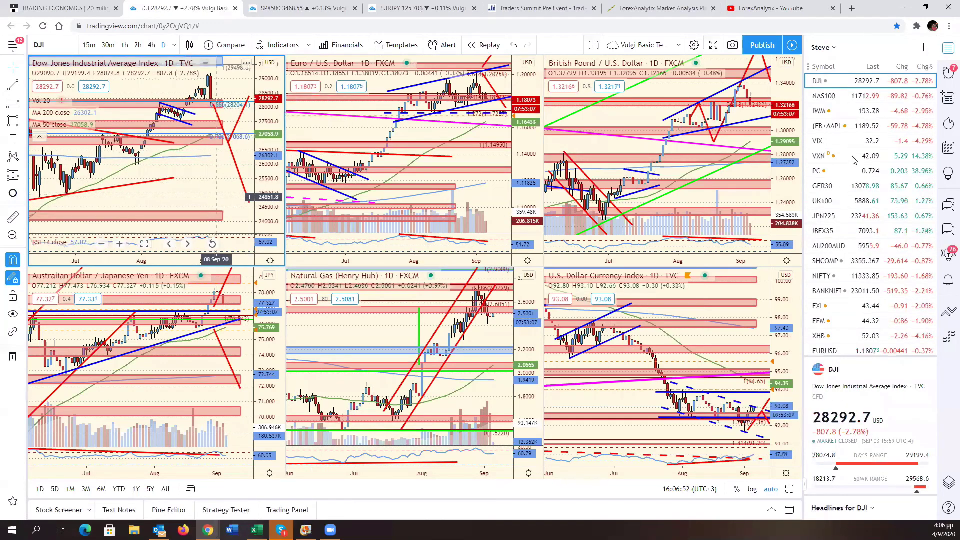
{"action": "scroll", "coordinate": [854, 160], "scroll_direction": "up", "scroll_amount": 1}
{"action": "left_click", "coordinate": [846, 204]}
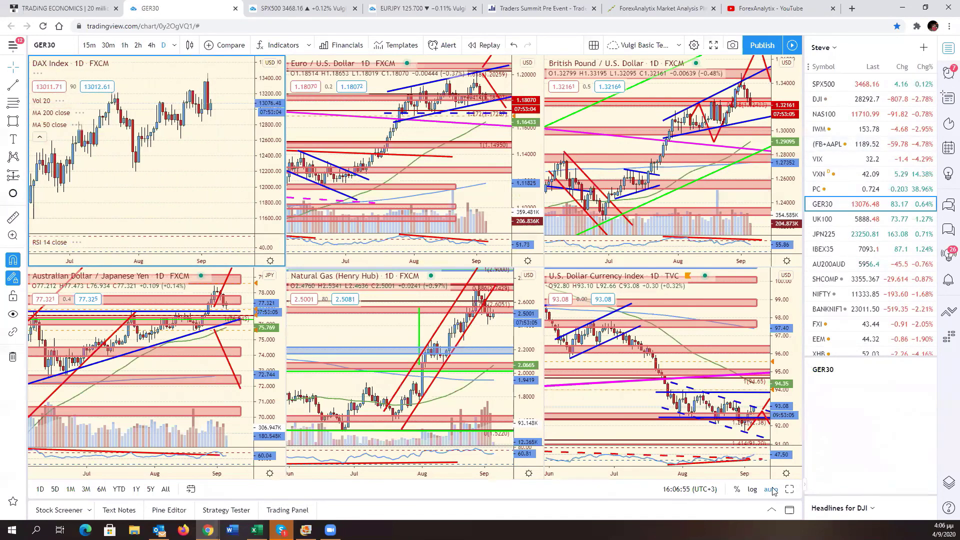
Show the DAX daily chart full size with space after the latest candle and a rescaled price axis
{"action": "key", "text": "alt+Return"}
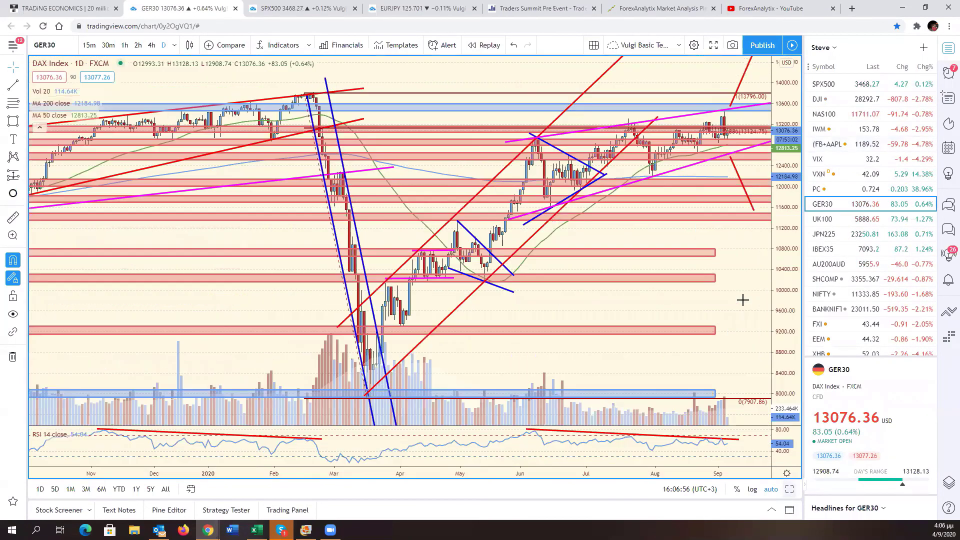
{"action": "left_click_drag", "start_coordinate": [532, 200], "coordinate": [468, 185]}
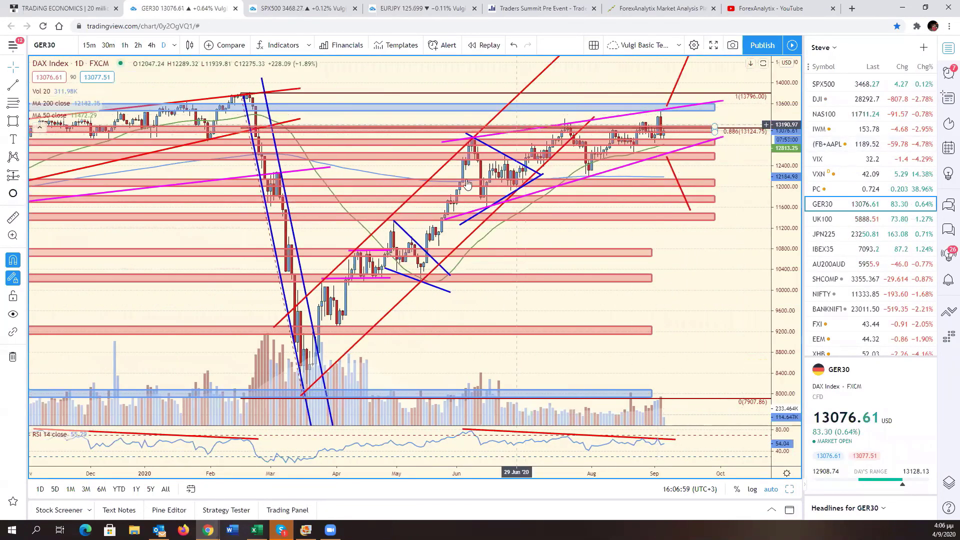
{"action": "left_click", "coordinate": [667, 108]}
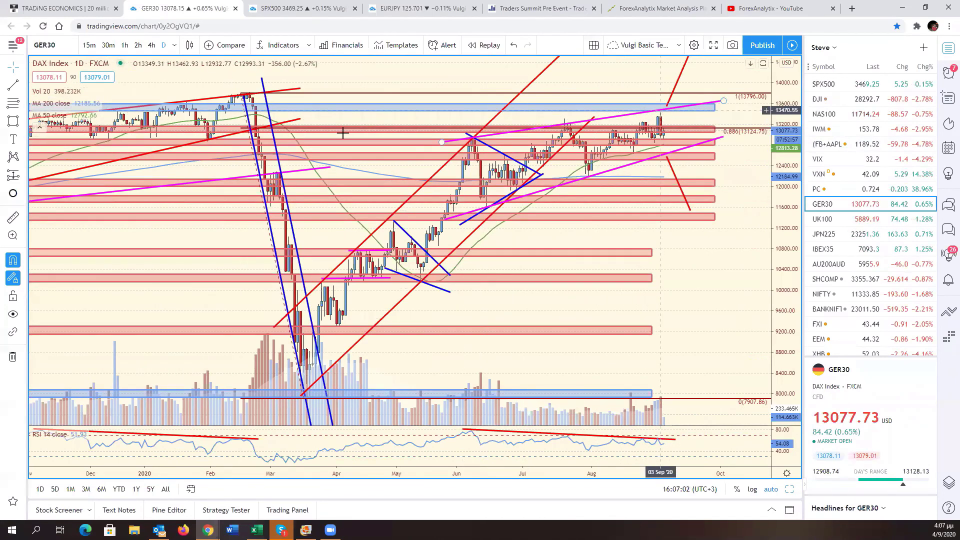
{"action": "left_click", "coordinate": [676, 301]}
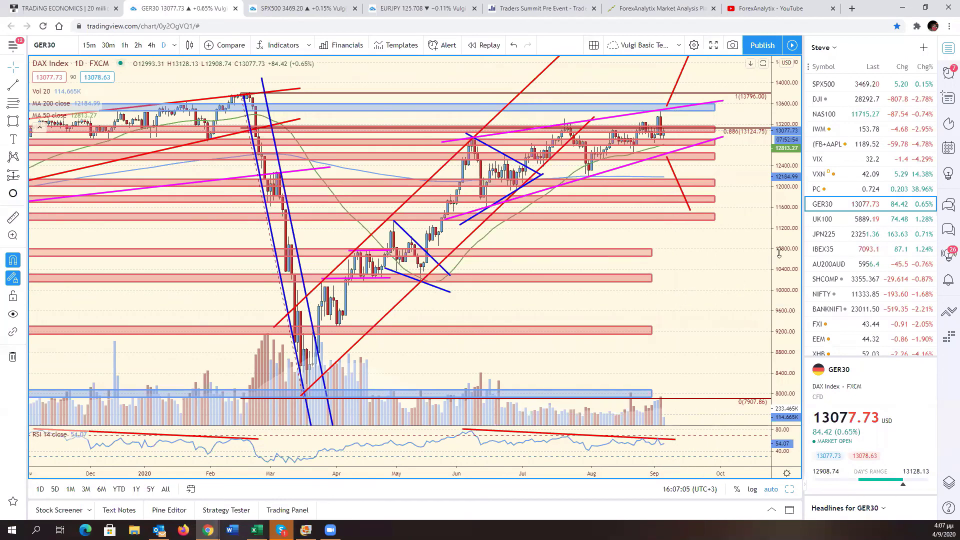
{"action": "key", "text": "alt+r"}
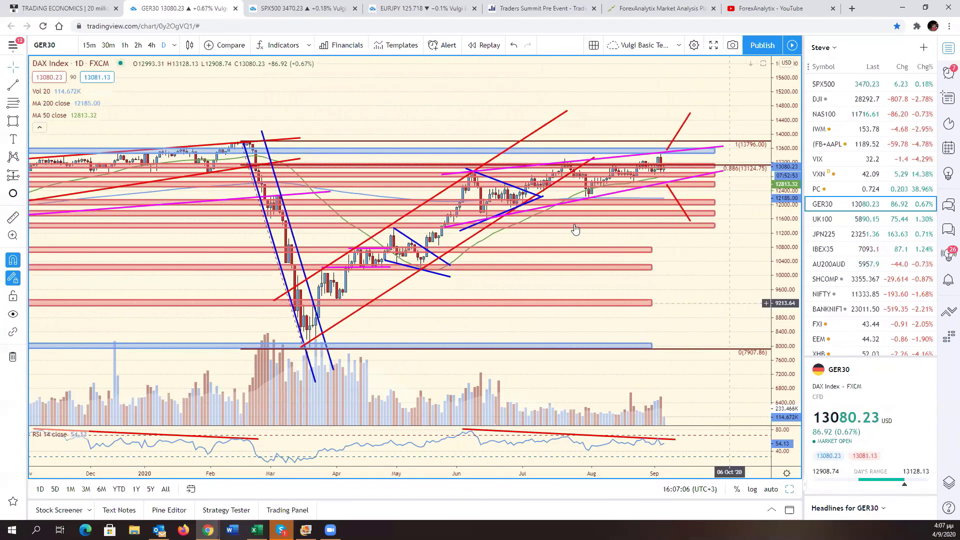